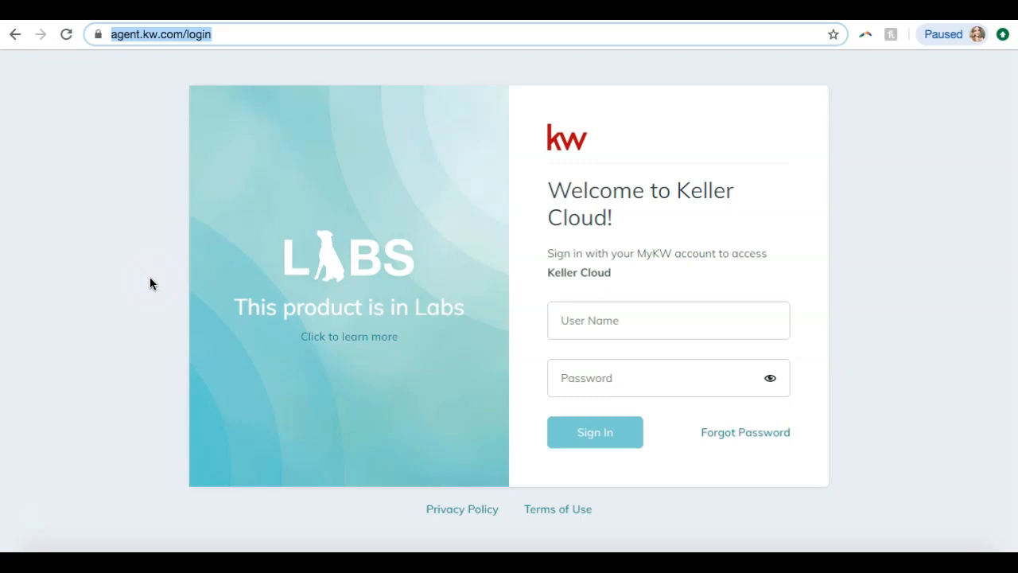
Sign in to Keller Cloud by entering the account's user name and password
click(151, 283)
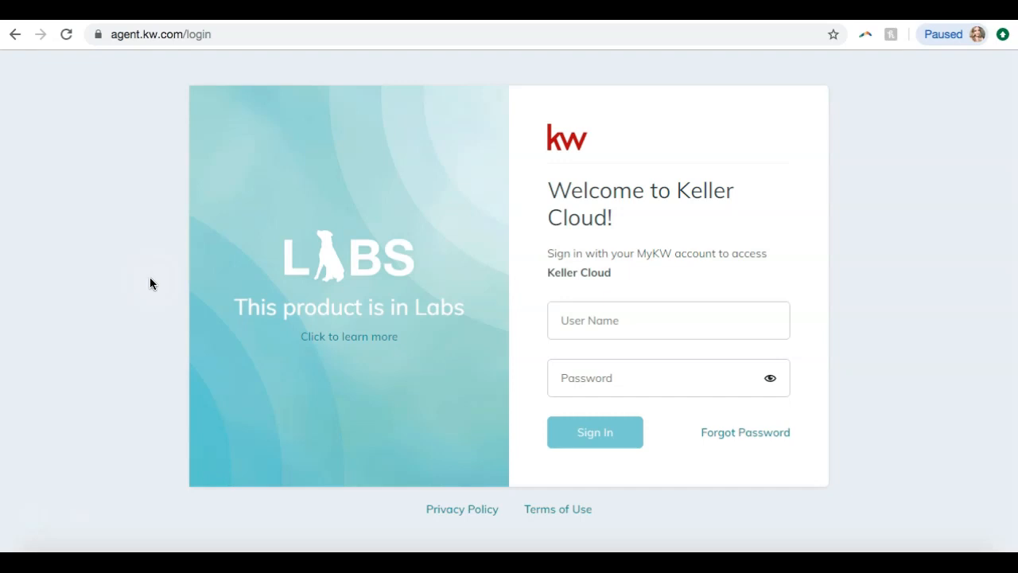
click(607, 326)
key(Tab)
text(***********)
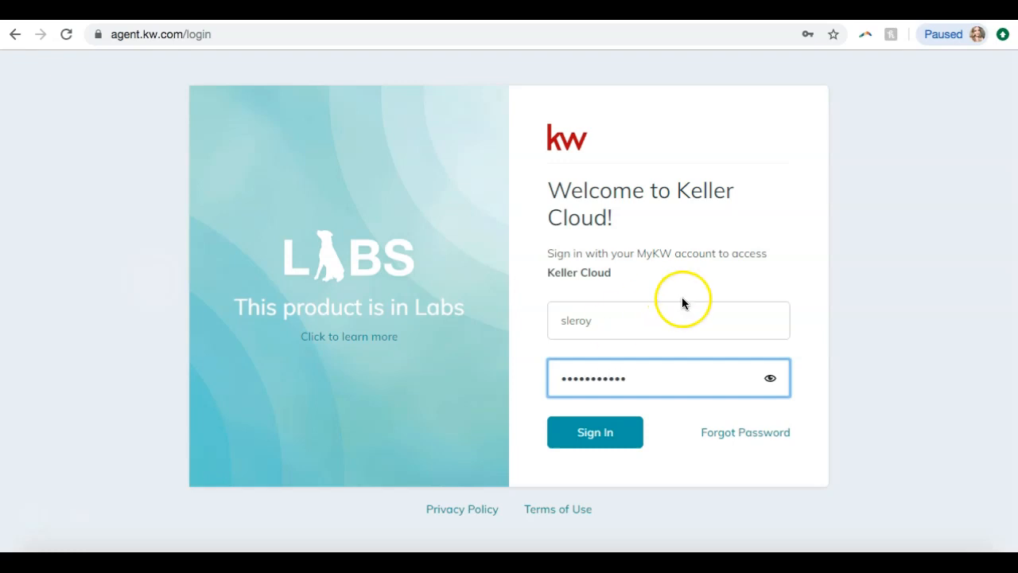
click(597, 434)
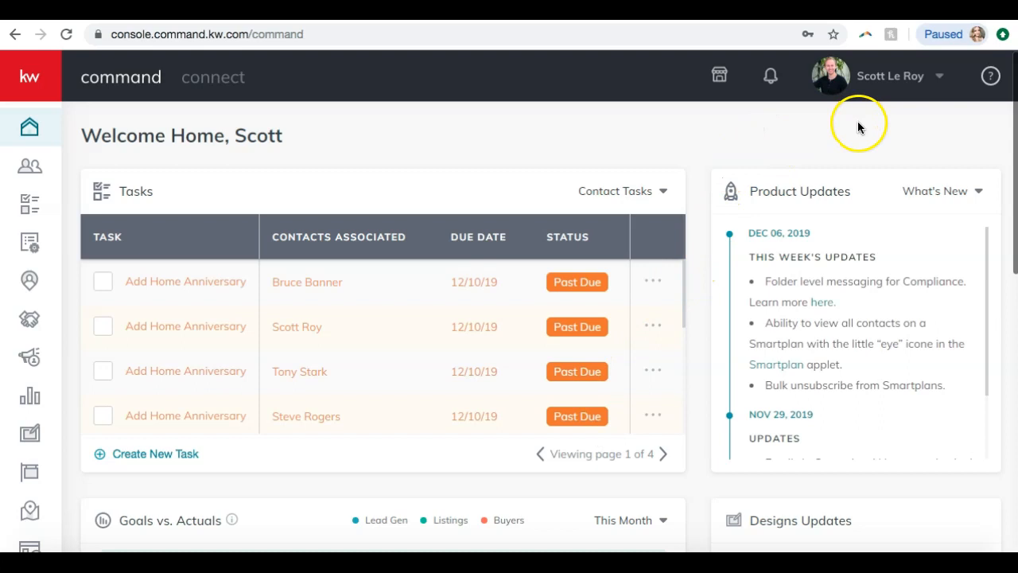
Open the account settings and go to the Marketing Profile under Connect Settings
click(882, 86)
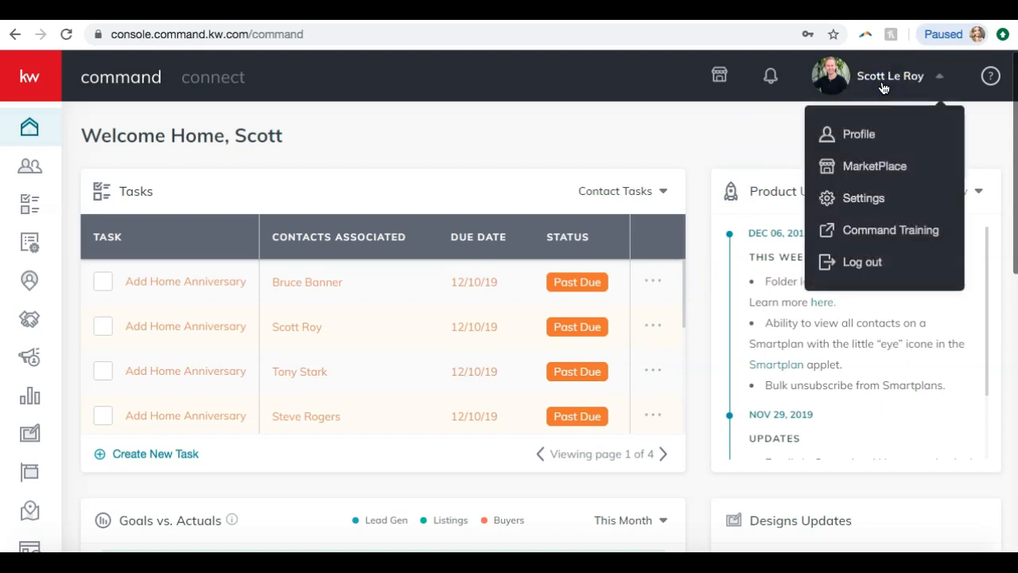
click(863, 198)
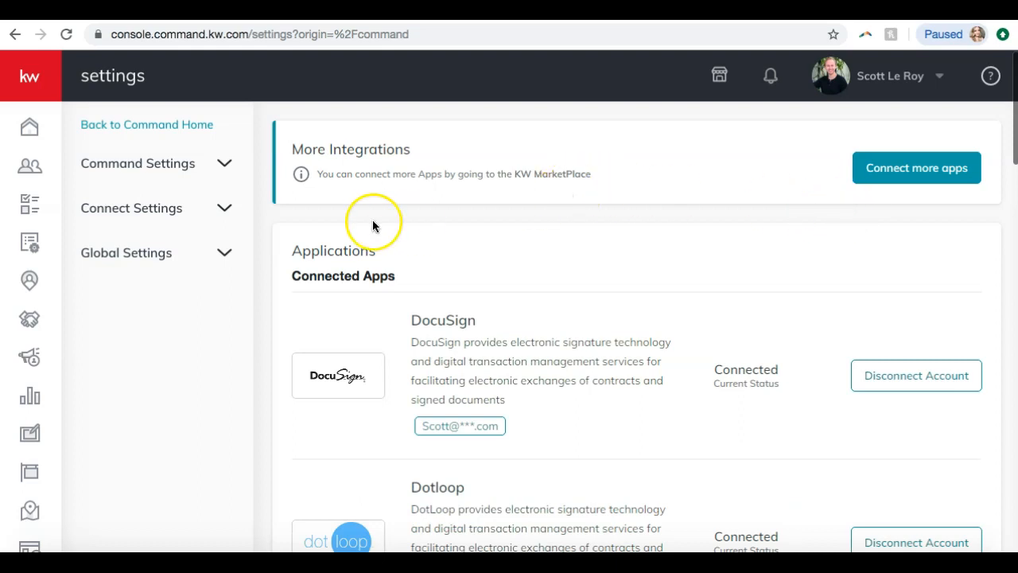
click(119, 214)
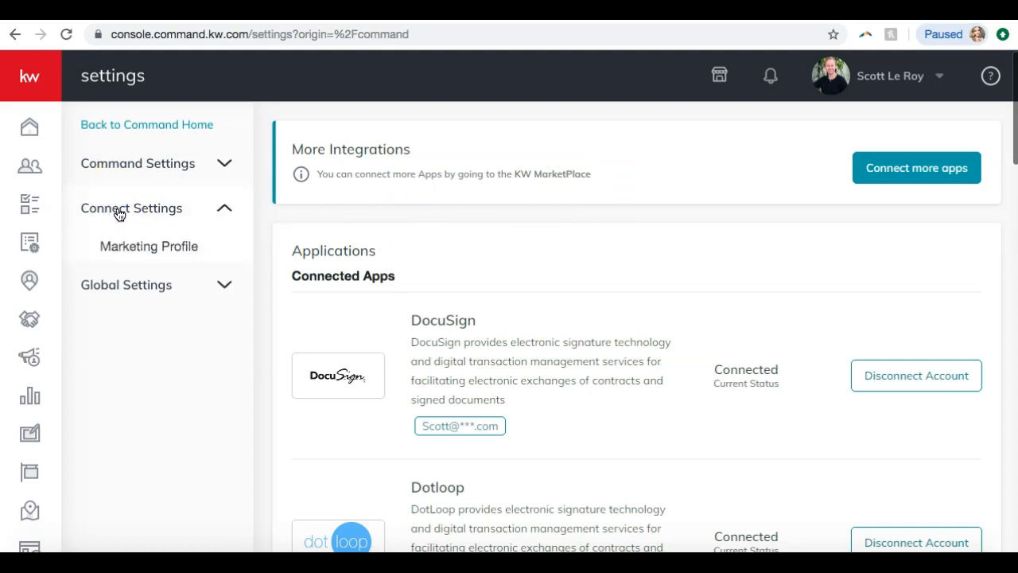
click(137, 251)
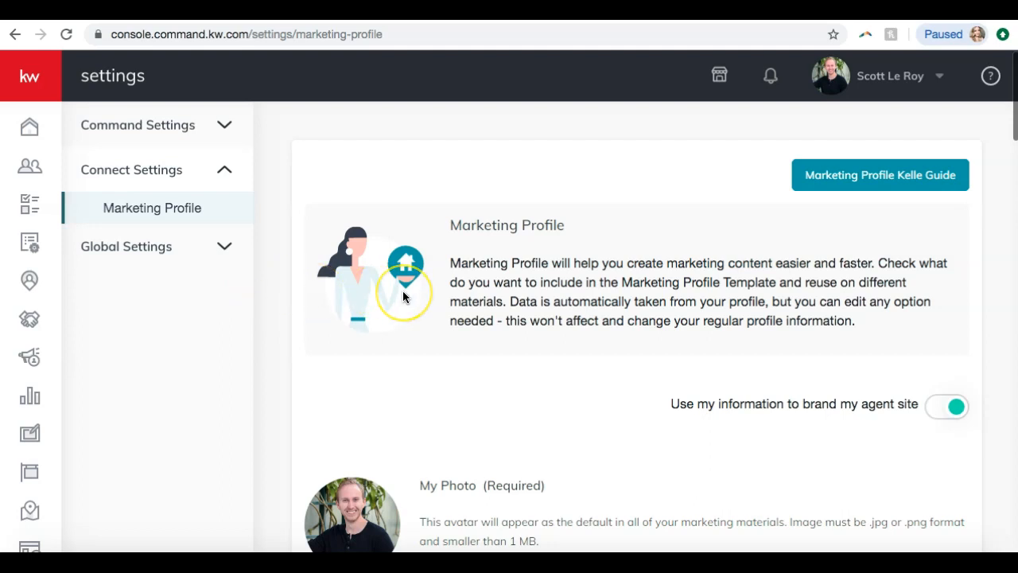
Review the Marketing Profile introduction, the agent-site branding option, and the My Photo and Team Logo requirements
scroll(403, 297, down, 1)
scroll(402, 297, up, 1)
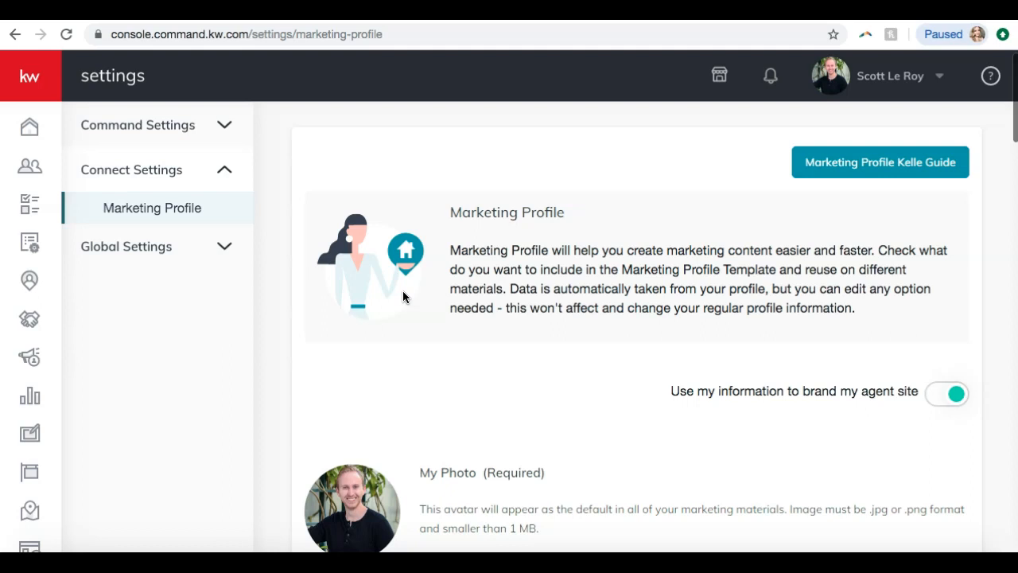
scroll(432, 252, down, 2)
scroll(432, 257, down, 2)
scroll(431, 257, down, 2)
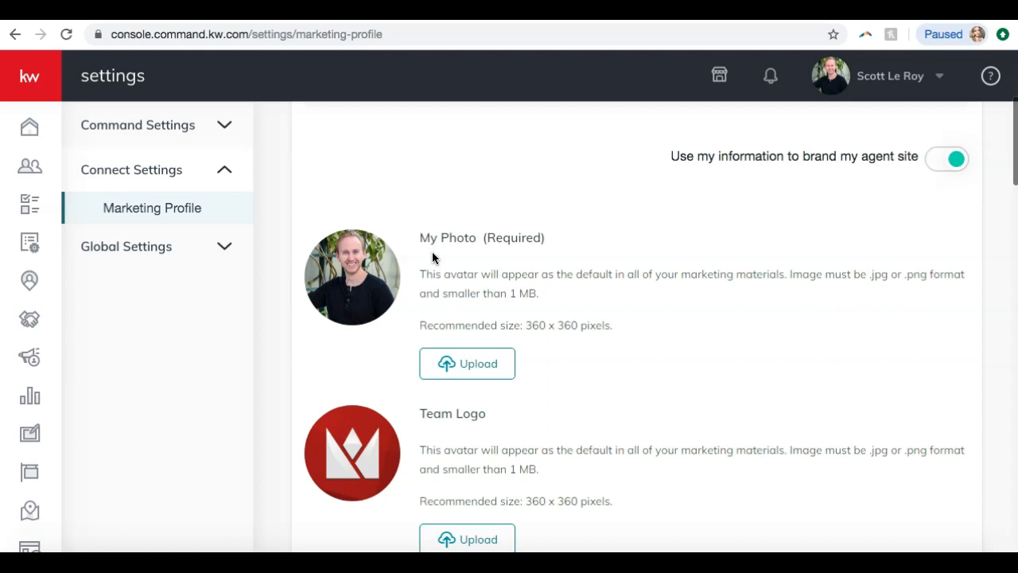
scroll(433, 253, down, 1)
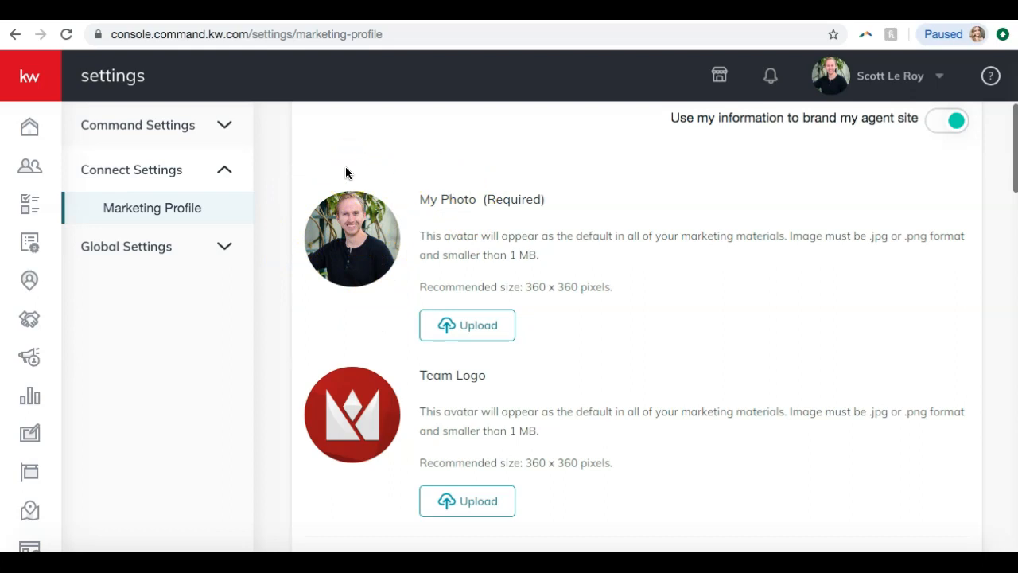
scroll(536, 170, down, 3)
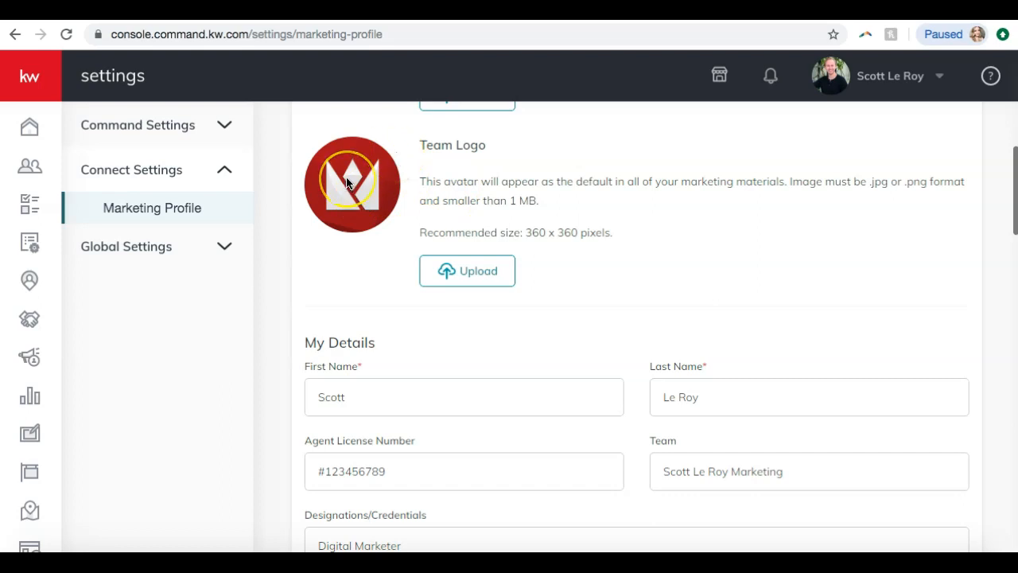
Check the name, license, team, credentials and contact fields in My Details, enlarging the Bio box to read its full text
scroll(347, 183, down, 2)
scroll(347, 183, down, 2)
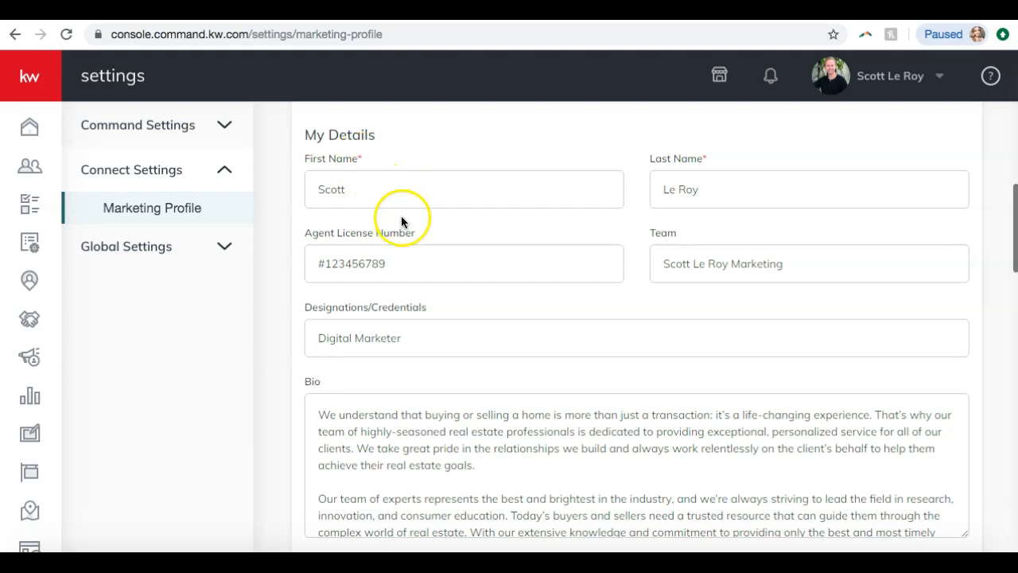
scroll(401, 214, down, 1)
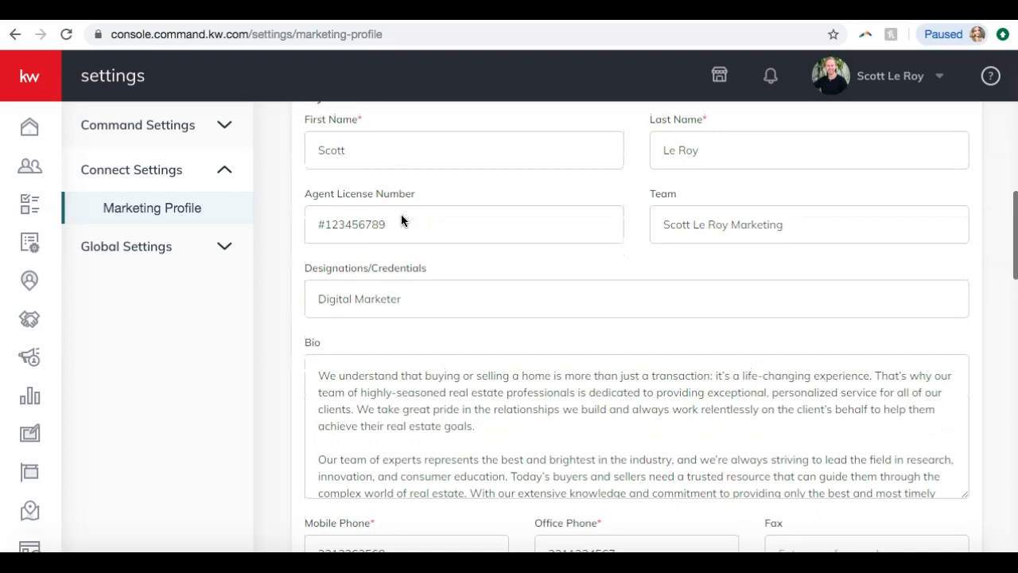
scroll(401, 220, up, 1)
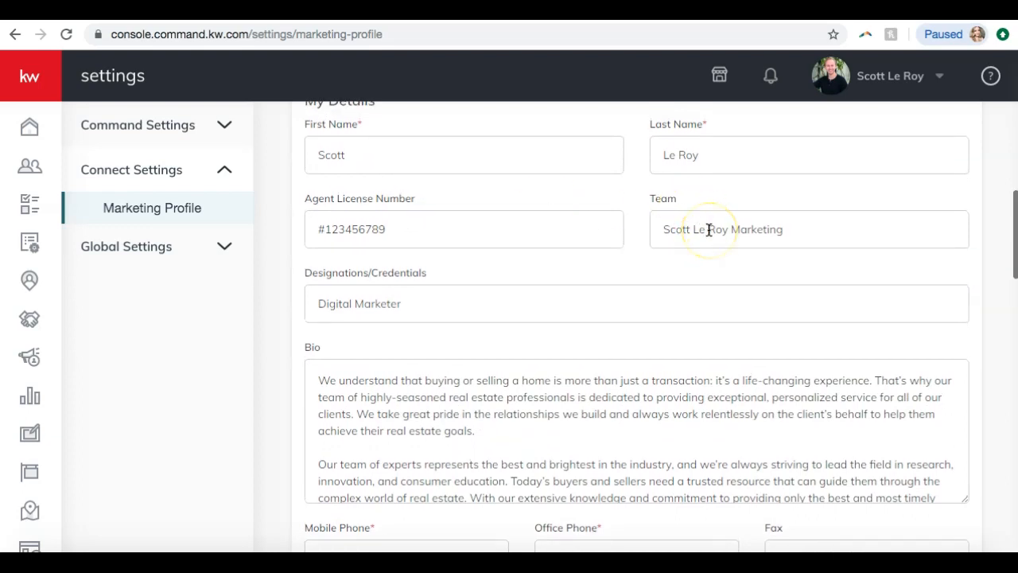
scroll(708, 230, down, 2)
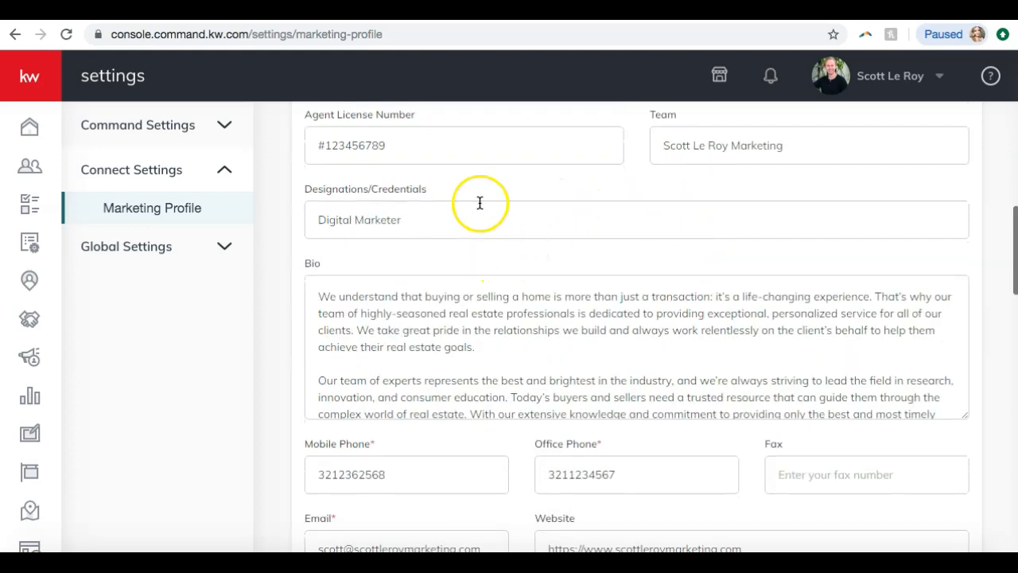
scroll(480, 203, down, 3)
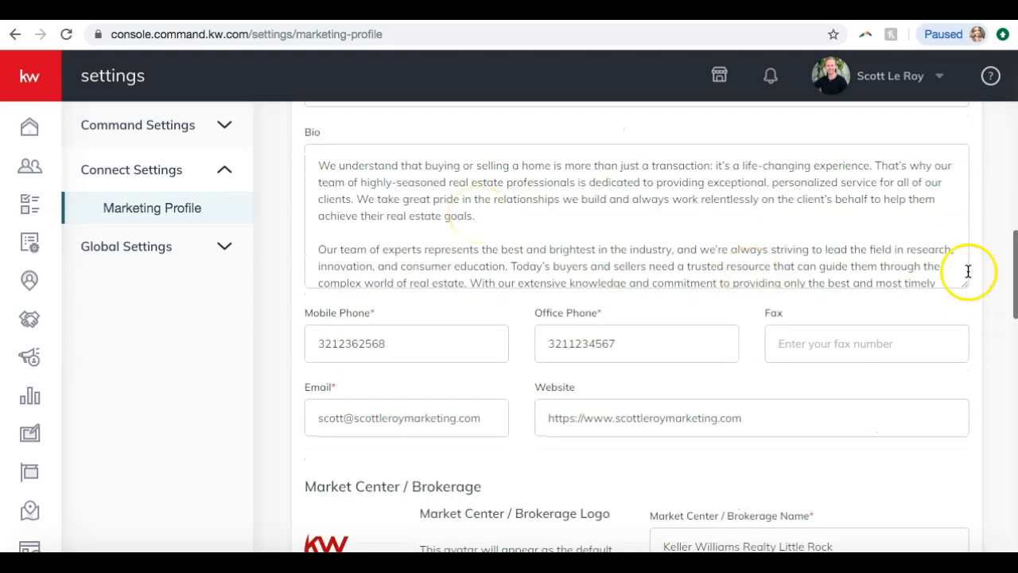
drag(966, 288, 941, 432)
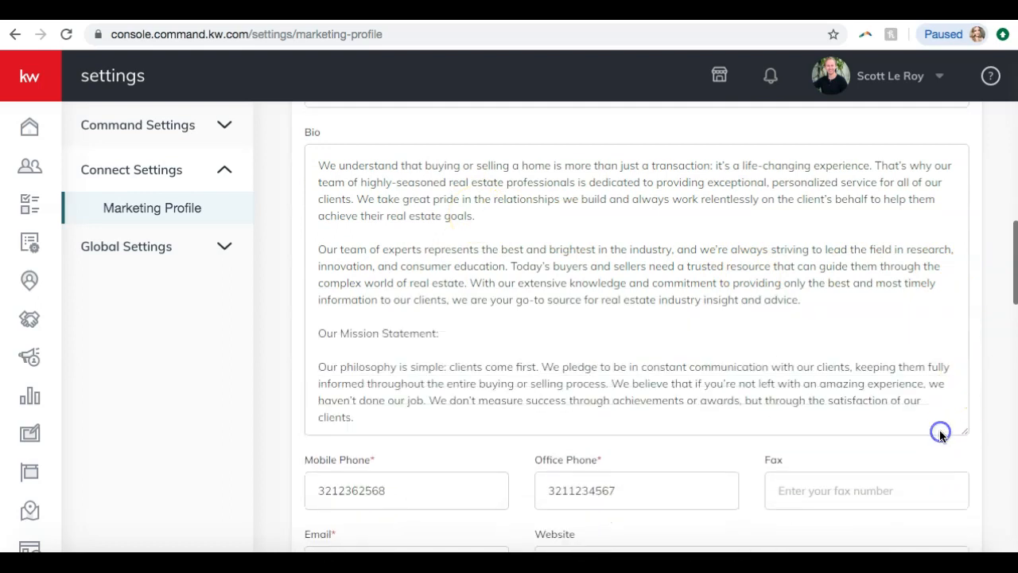
scroll(837, 274, down, 1)
scroll(655, 451, down, 4)
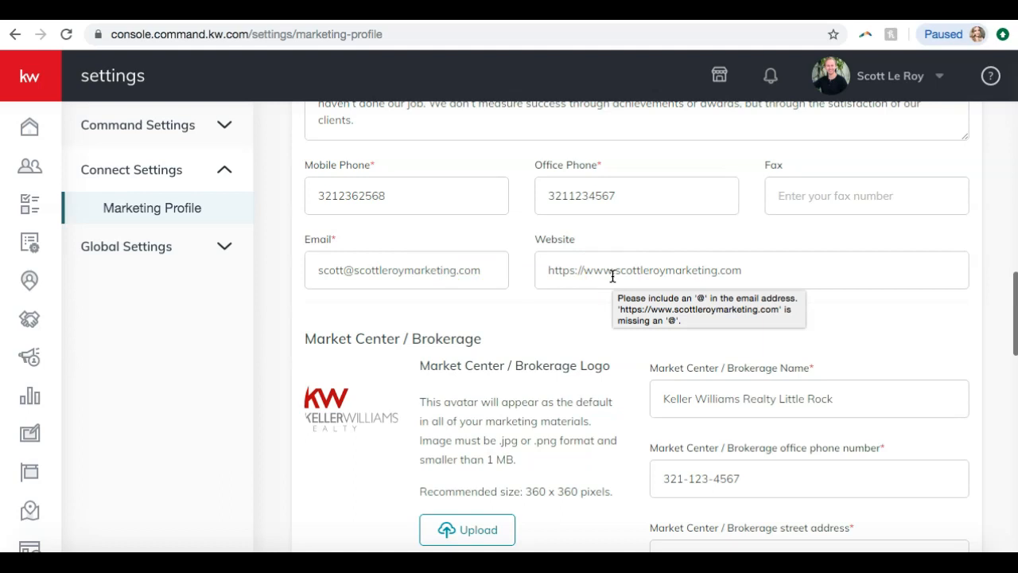
click(568, 261)
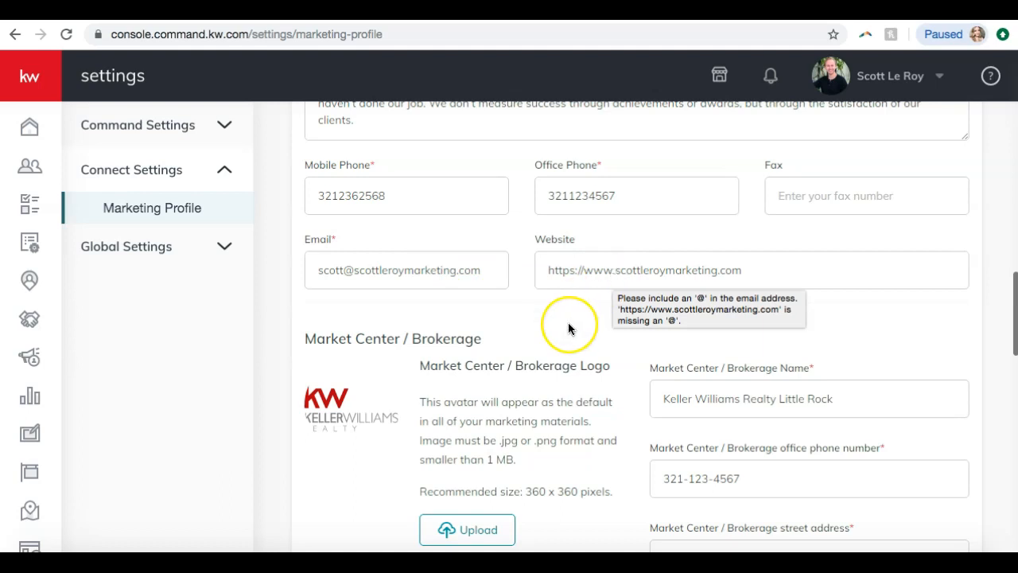
Check the Market Center / Brokerage section's logo, name, office phone, address and license number fields
scroll(568, 325, down, 1)
scroll(568, 328, down, 1)
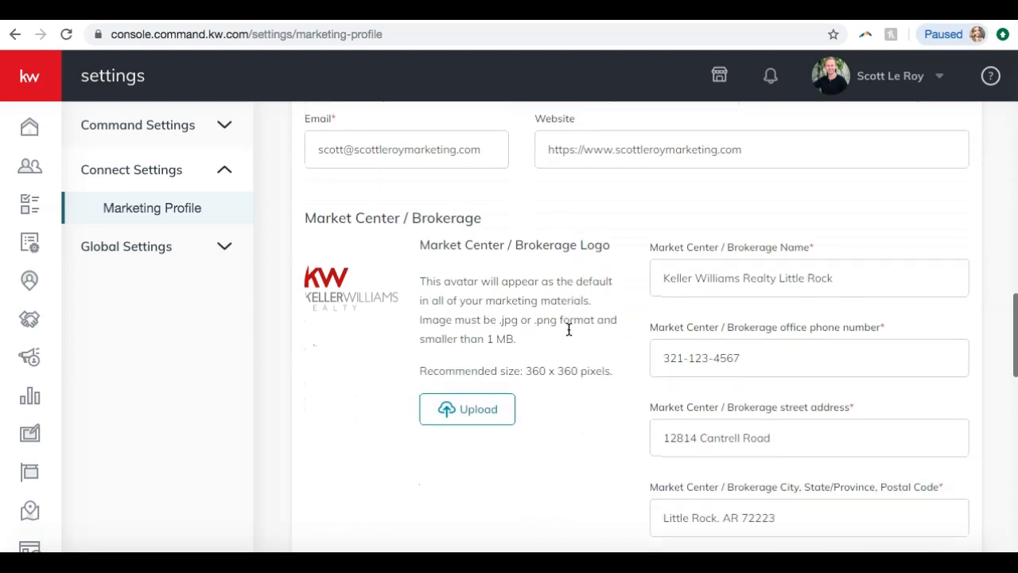
scroll(603, 203, down, 1)
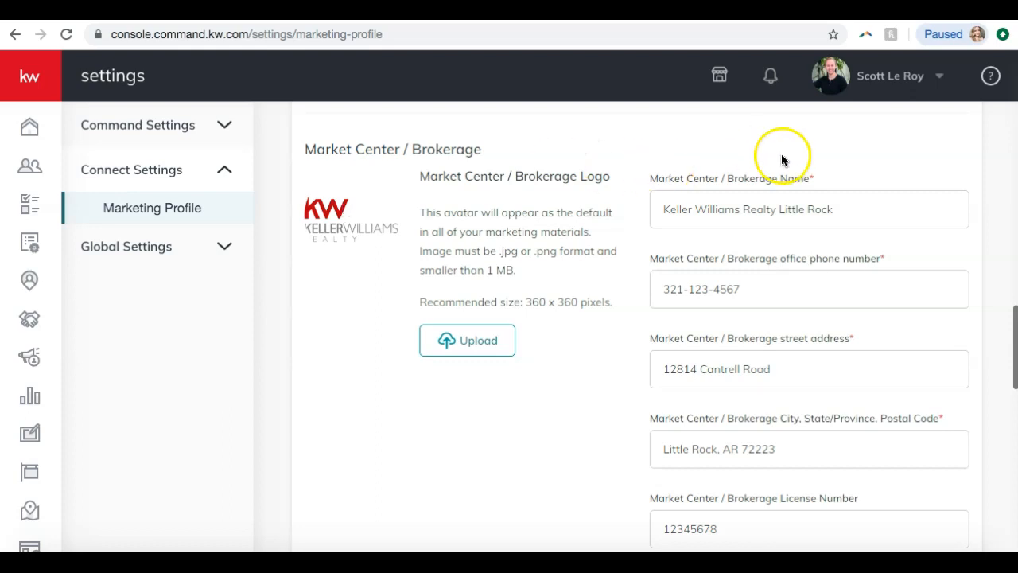
scroll(784, 159, down, 1)
scroll(782, 161, down, 2)
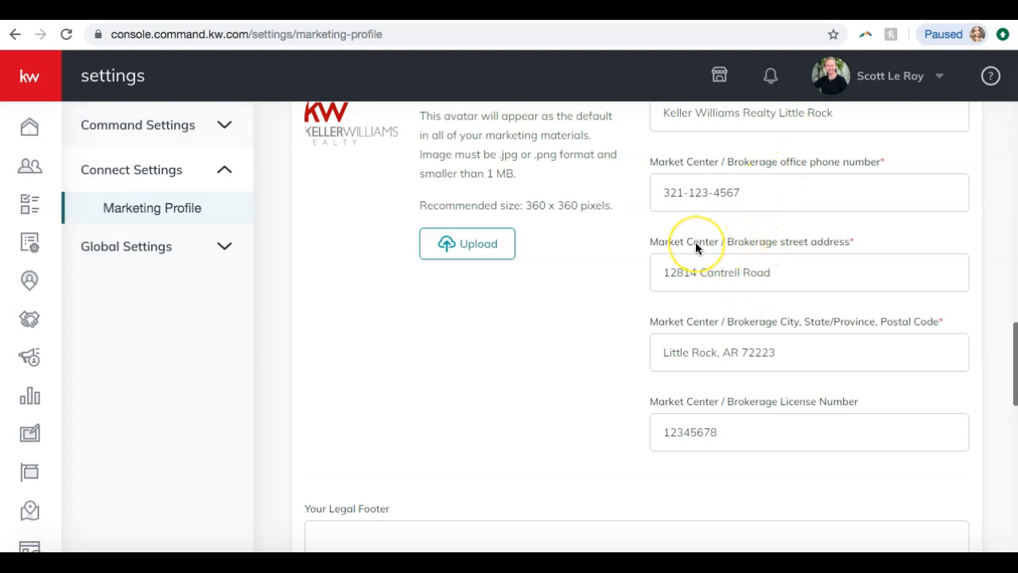
scroll(680, 278, down, 4)
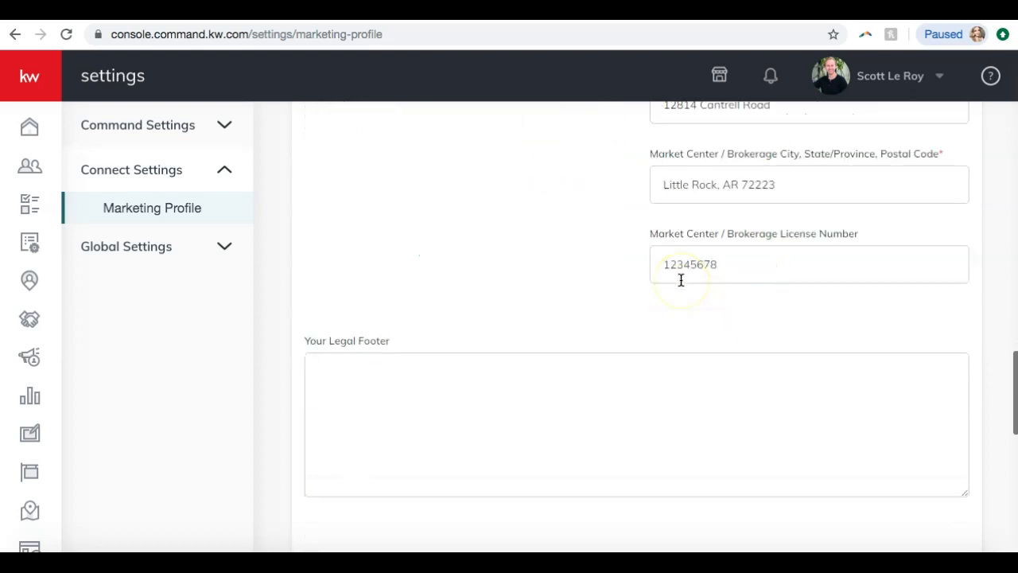
Enter "Each Keller Williams Office is individually owned and operated." as the legal footer
scroll(680, 280, down, 4)
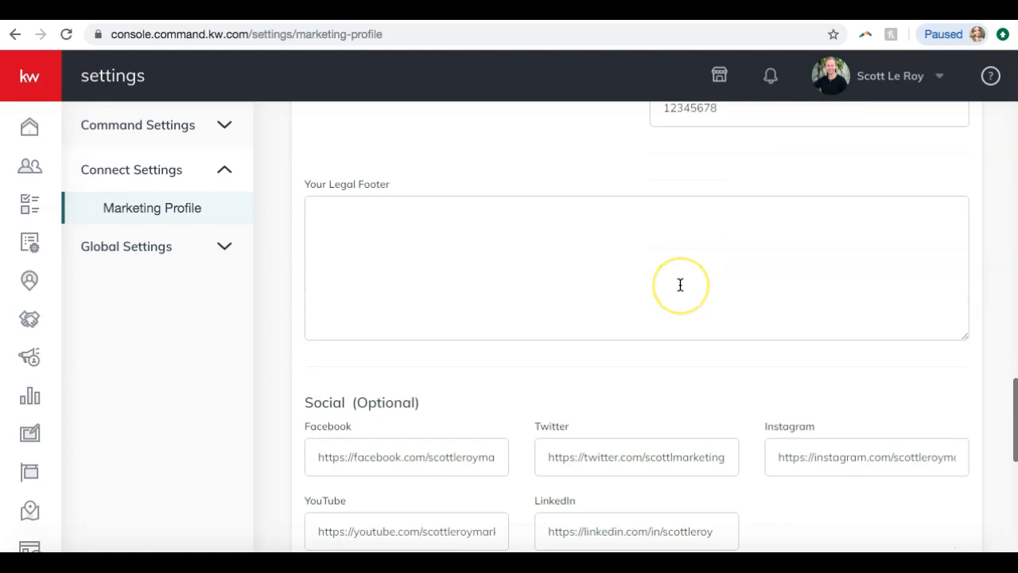
click(681, 285)
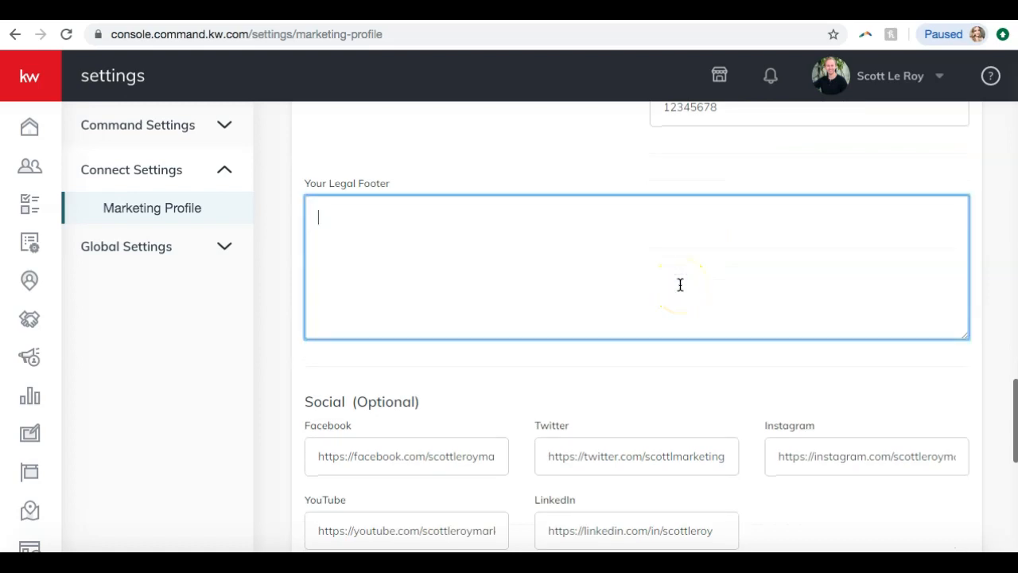
text(Each)
text( off)
key(BackSpace)
key(BackSpace)
key(BackSpace)
text(Keller Williams)
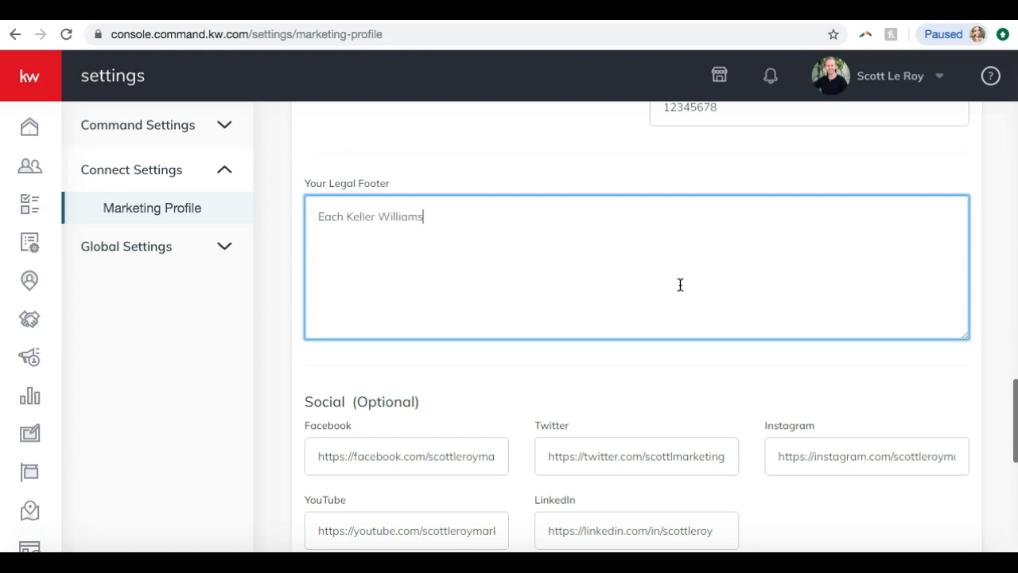
text( Office is individuall)
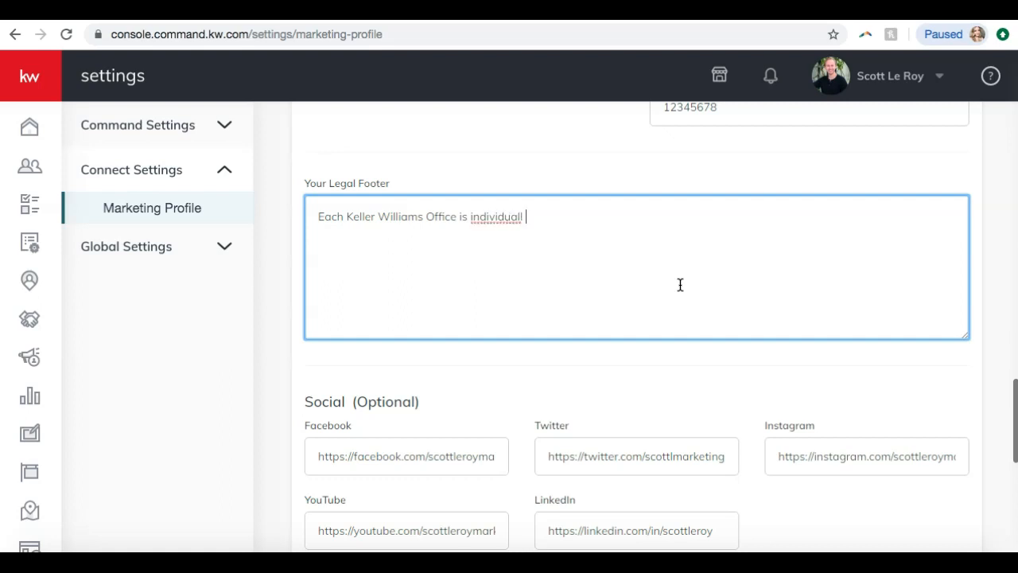
text(y owned and operated.)
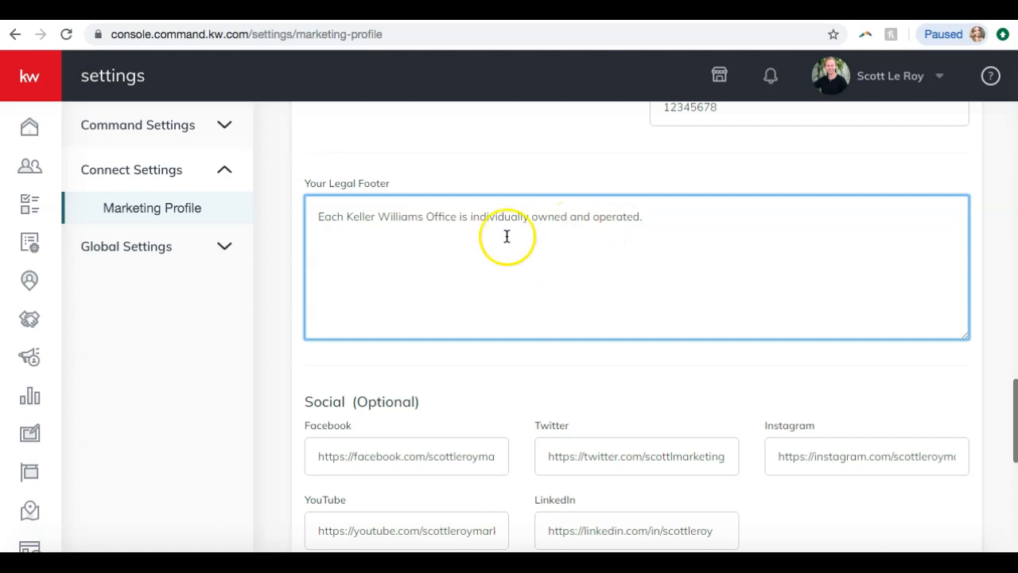
Check the social, Facebook Pixel, Google Analytics and app link fields, then save the Marketing Profile and dismiss the message
scroll(543, 225, down, 1)
scroll(543, 227, down, 1)
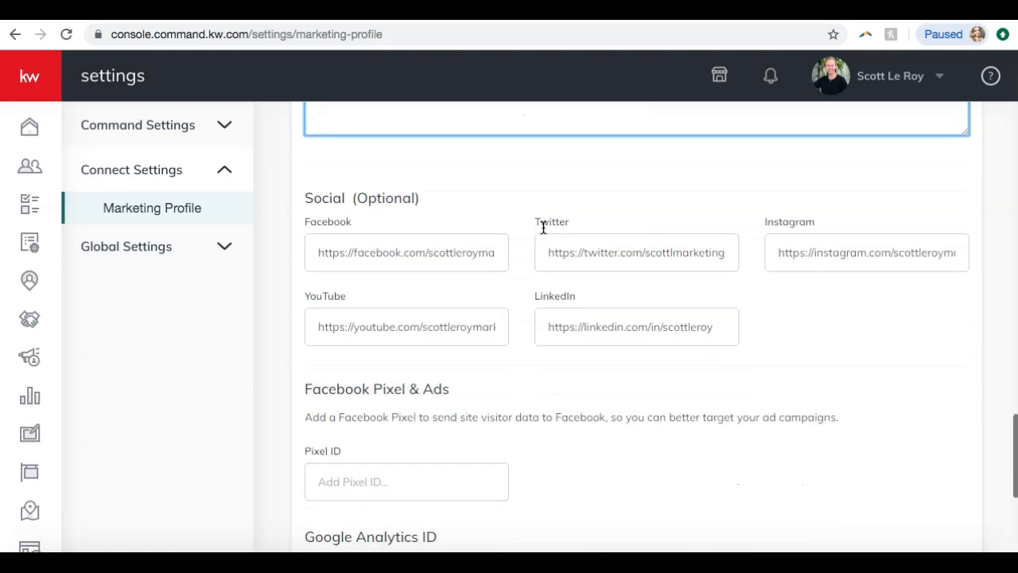
scroll(571, 206, down, 1)
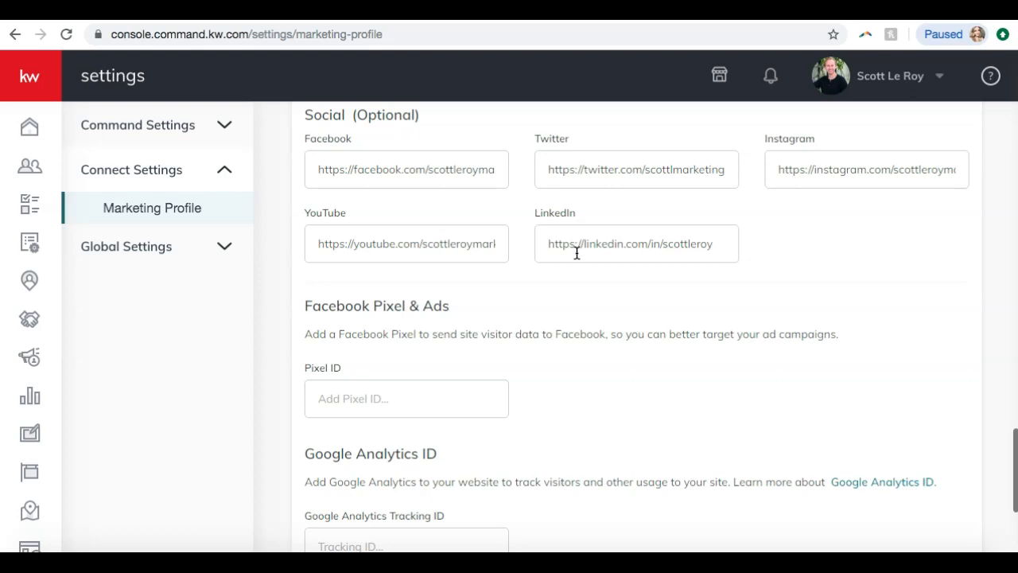
scroll(577, 253, down, 3)
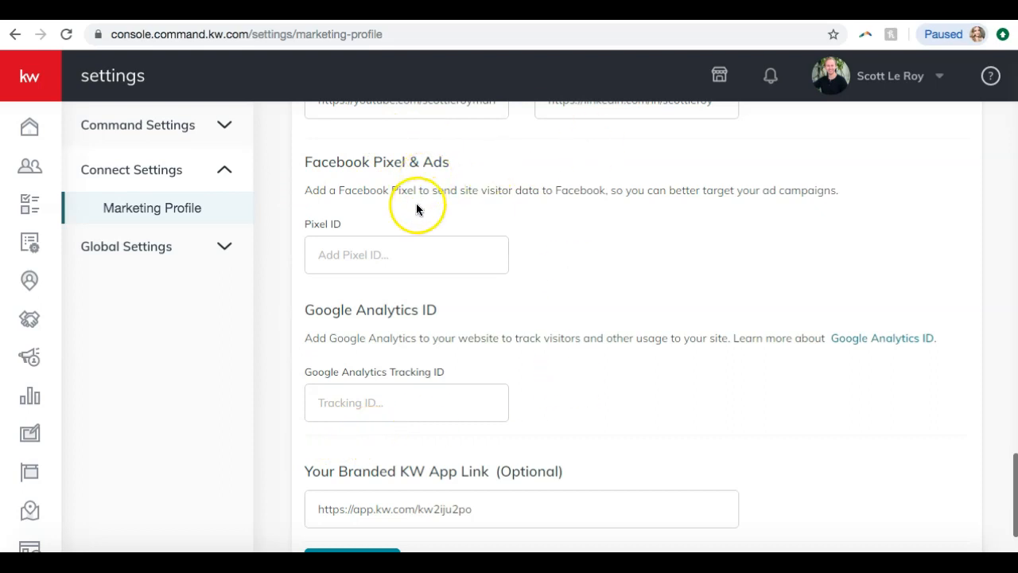
scroll(417, 210, down, 2)
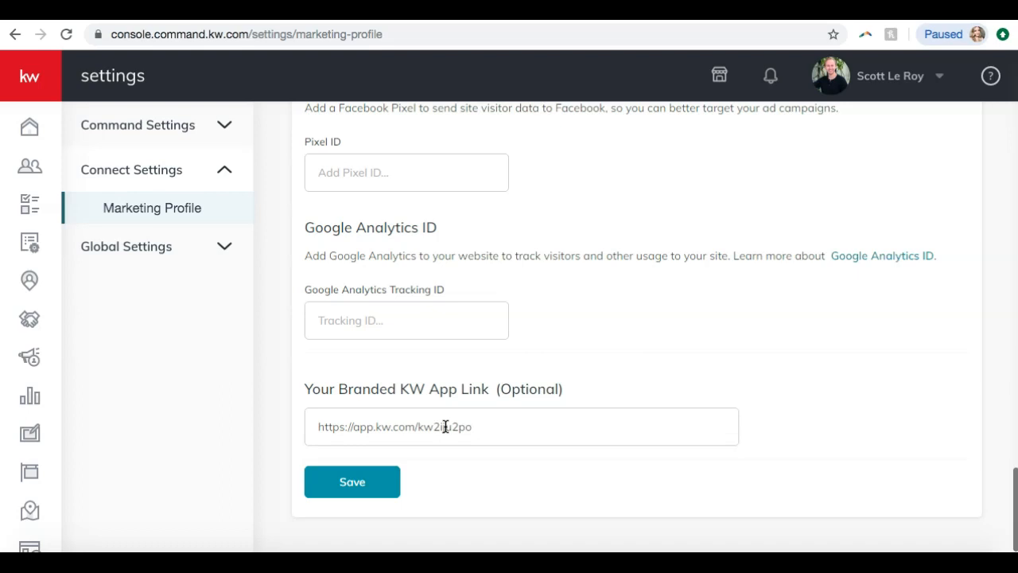
click(371, 474)
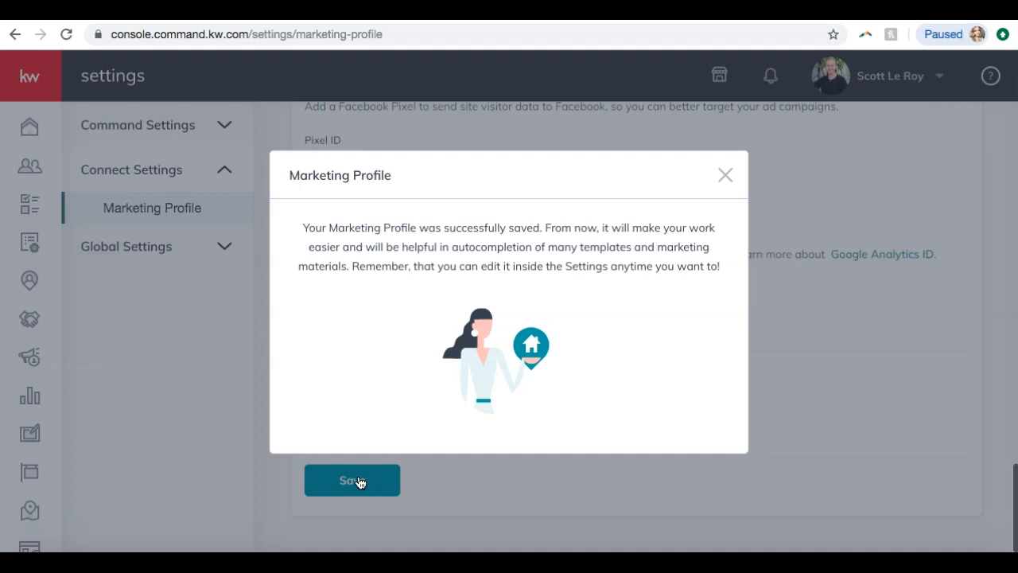
click(725, 175)
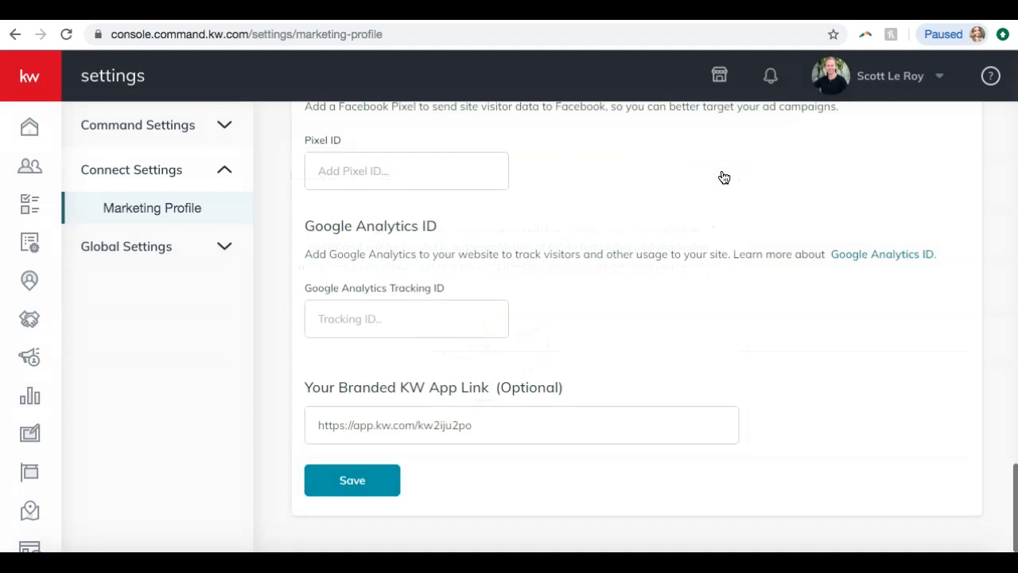
click(500, 206)
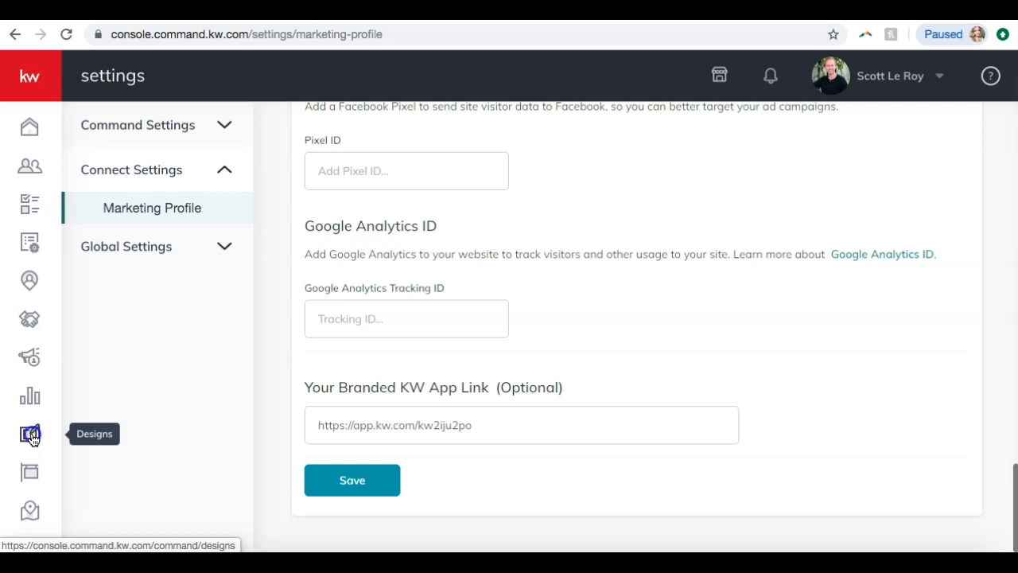
Open Designs and look through the saved Email, Landing page, Social, Print and Agent site templates, ending on the Social ones
click(32, 438)
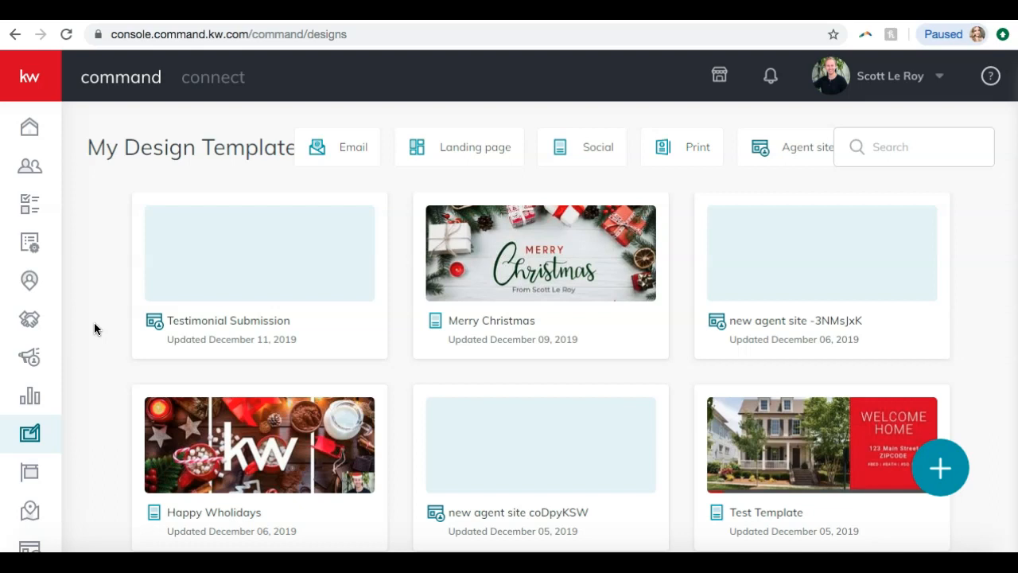
click(367, 145)
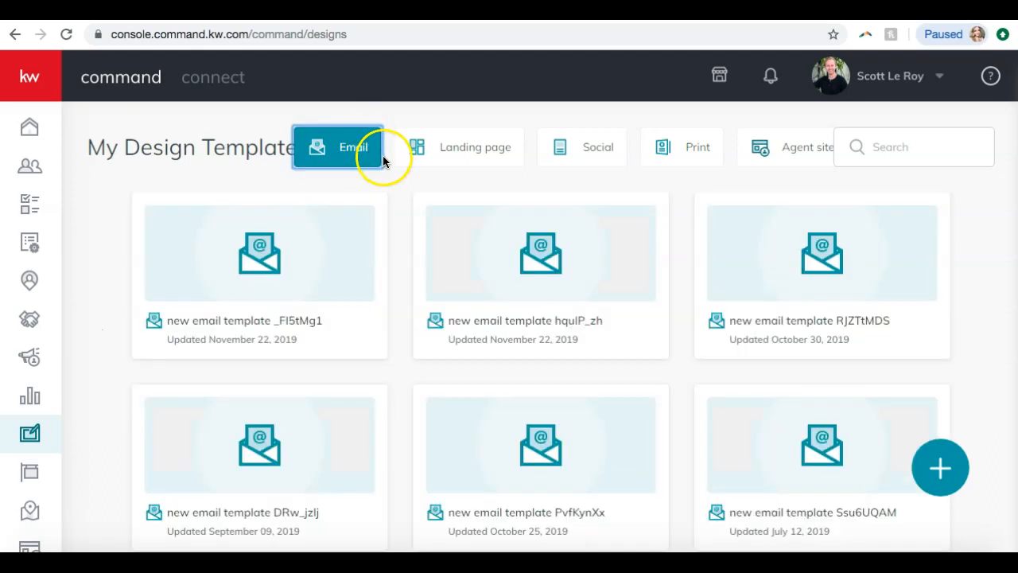
click(472, 151)
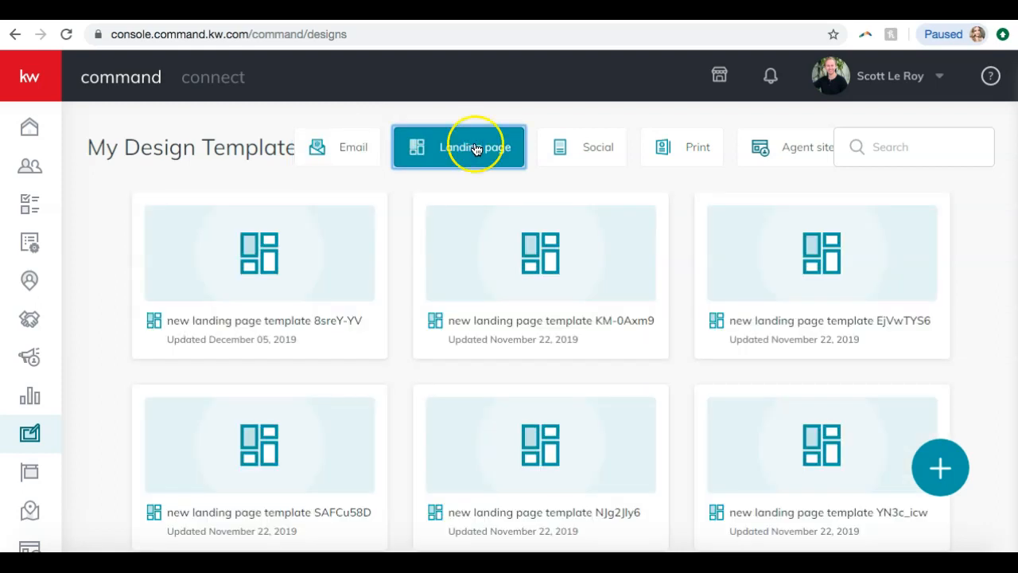
click(604, 146)
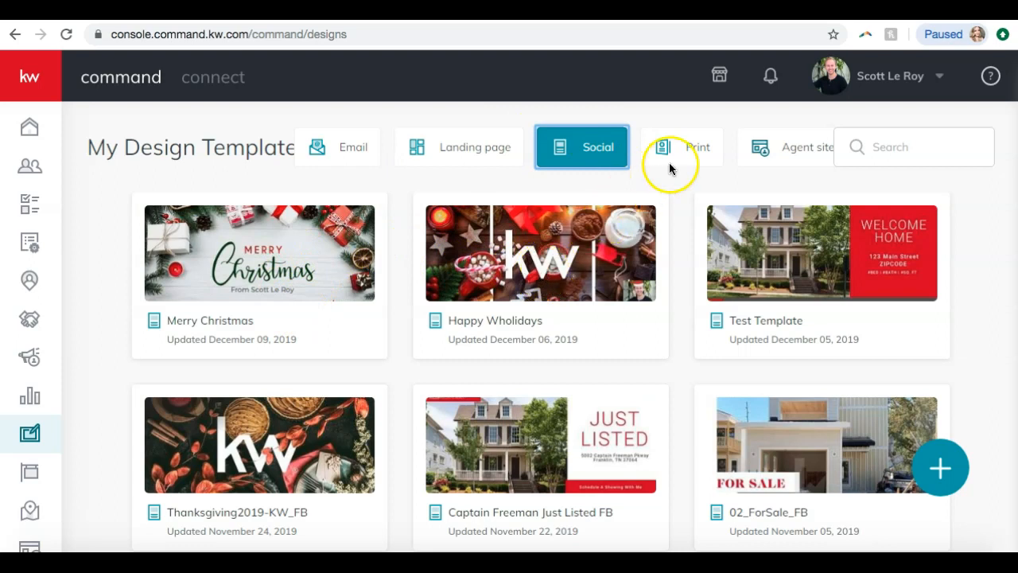
click(693, 164)
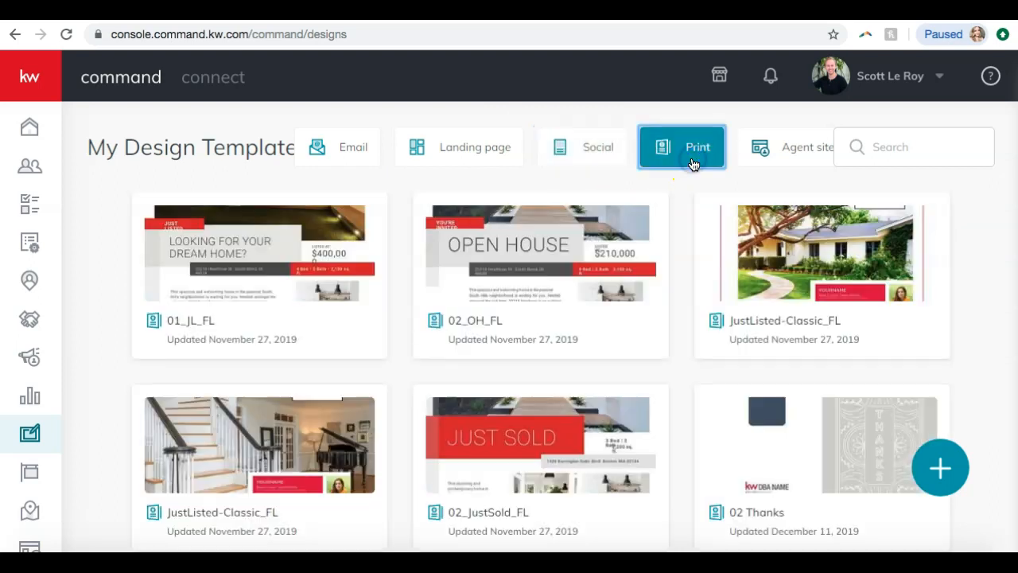
click(773, 161)
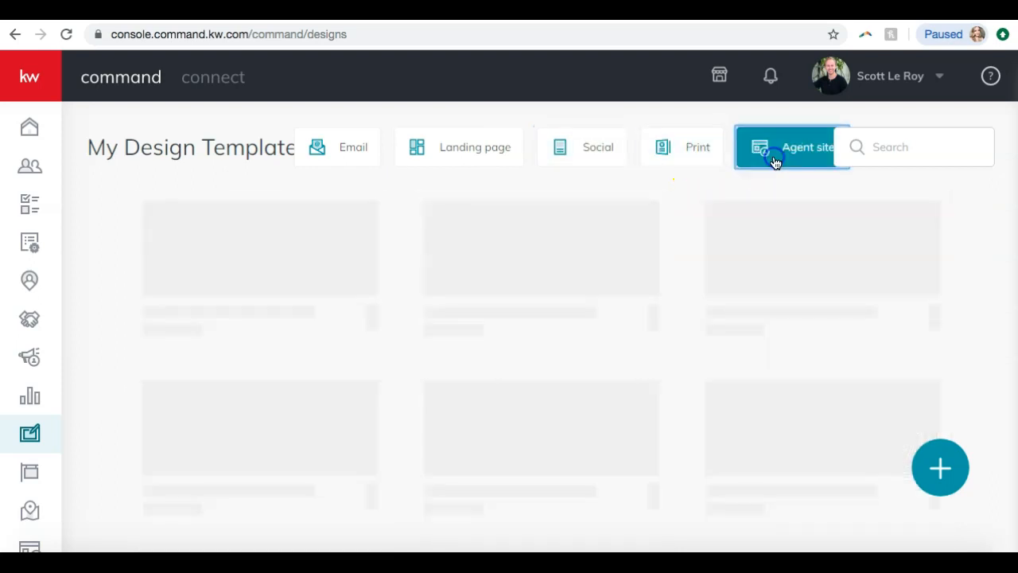
click(437, 158)
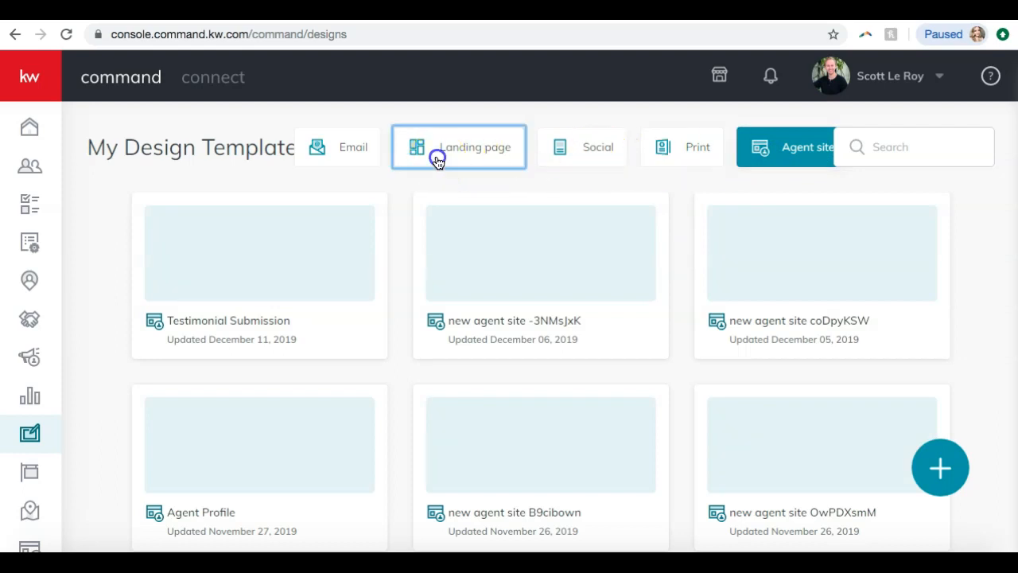
click(336, 157)
click(553, 134)
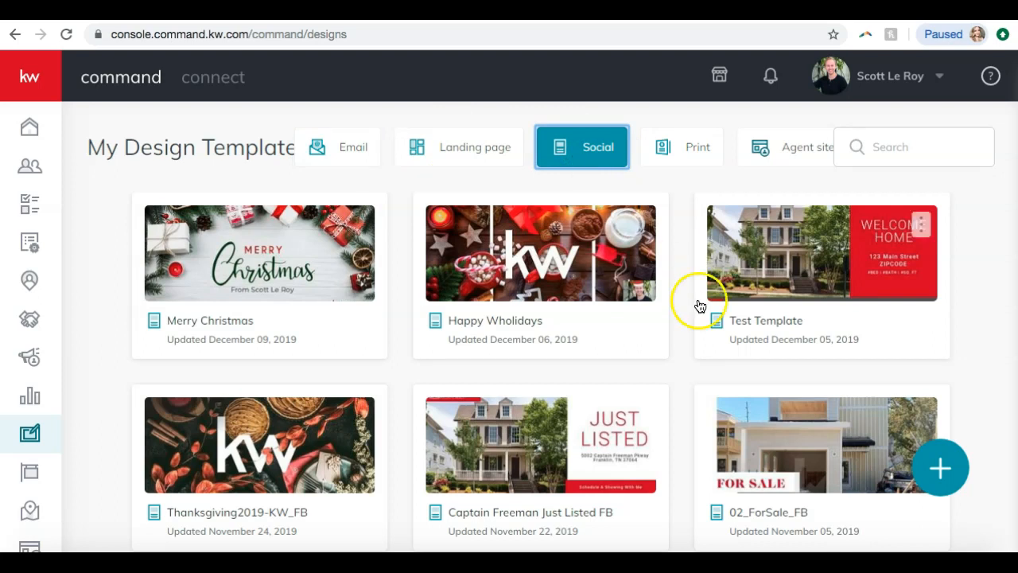
Create a new design with the Social template type, without importing photos and text from a listing
click(945, 486)
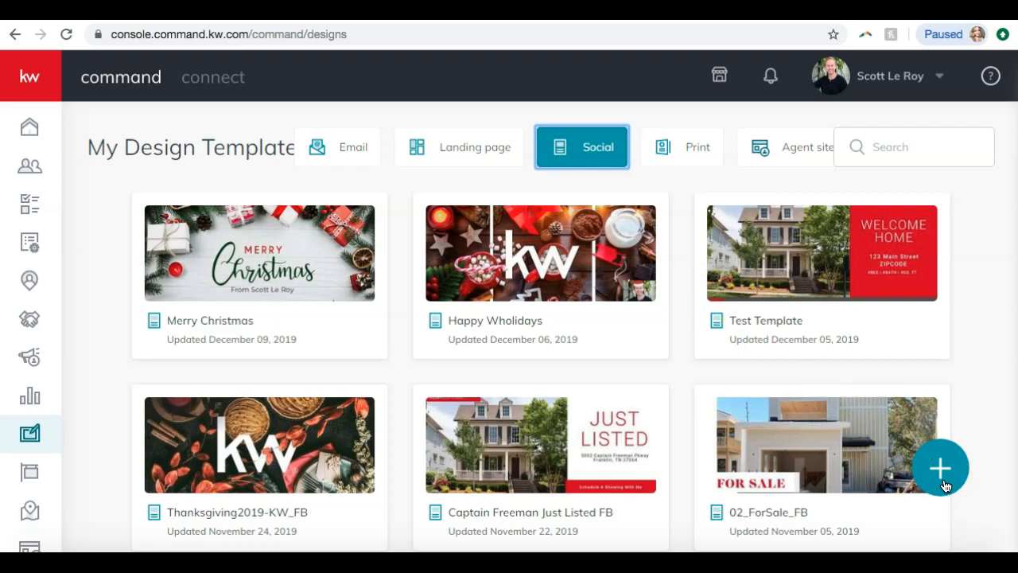
click(941, 469)
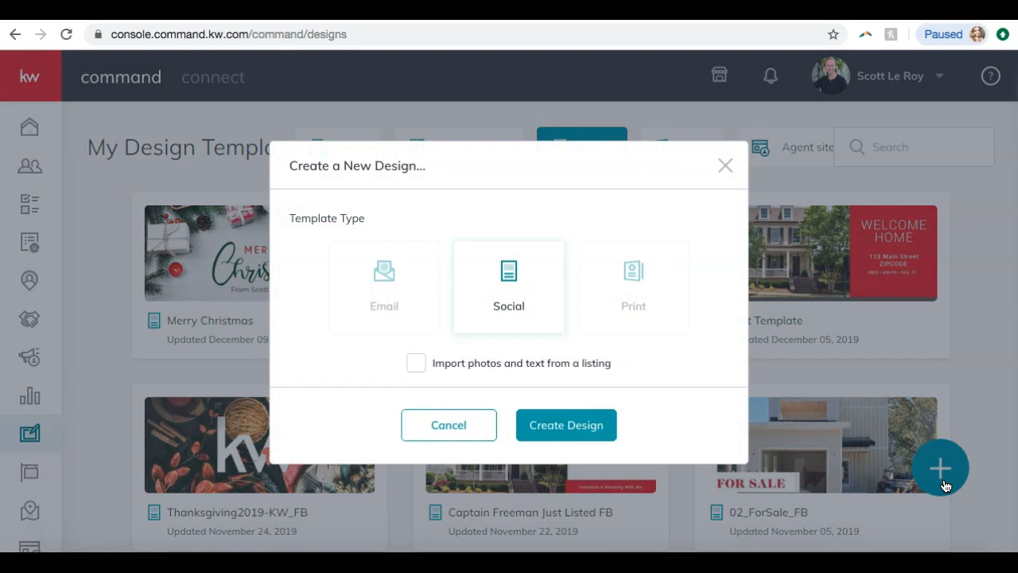
click(371, 299)
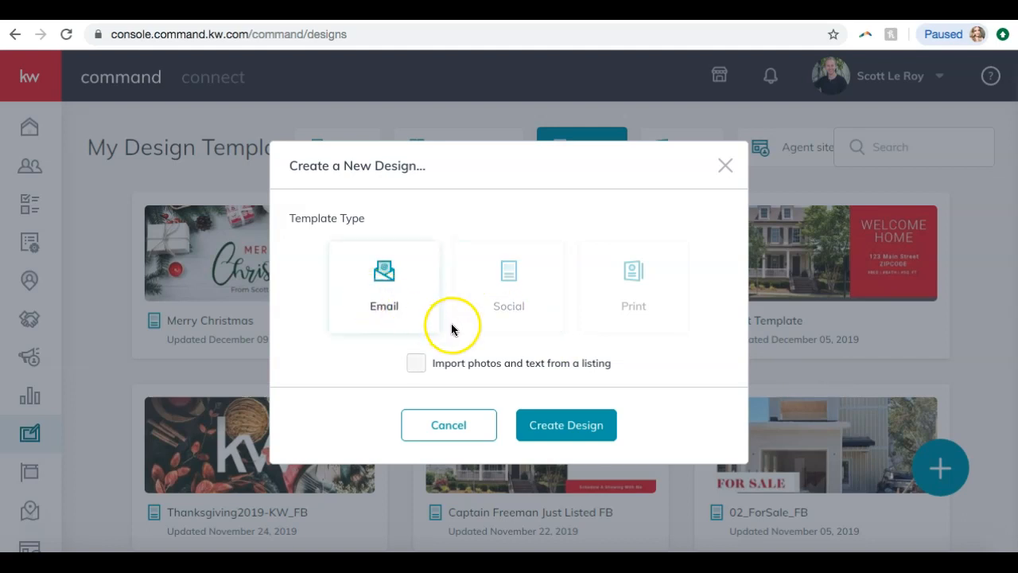
click(529, 315)
click(520, 298)
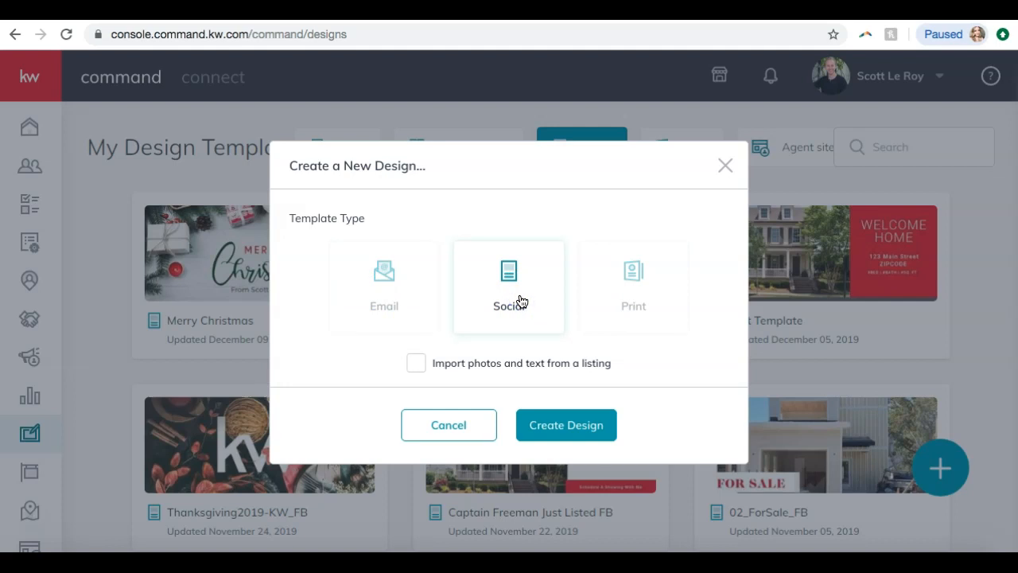
click(521, 301)
click(620, 302)
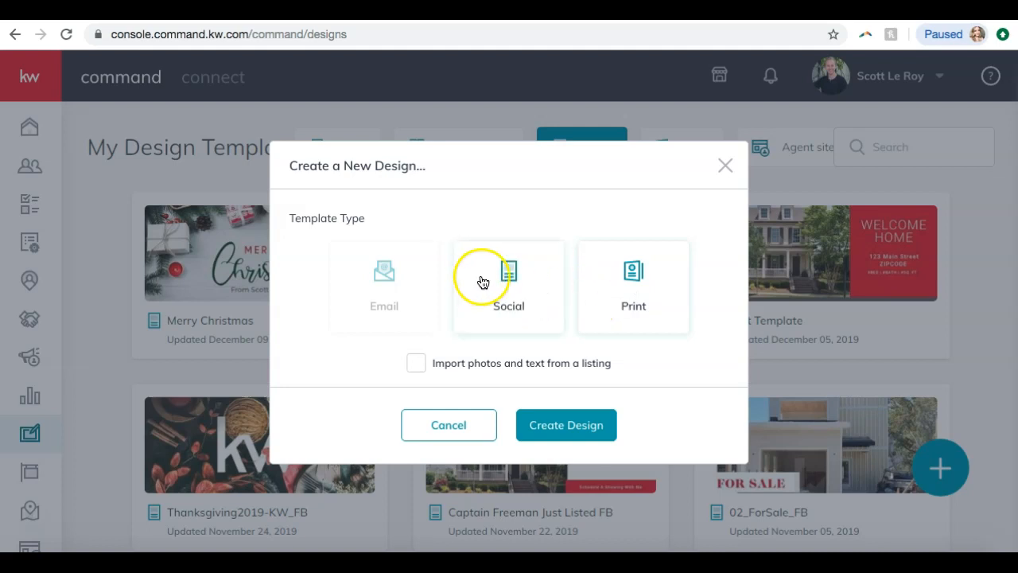
click(505, 312)
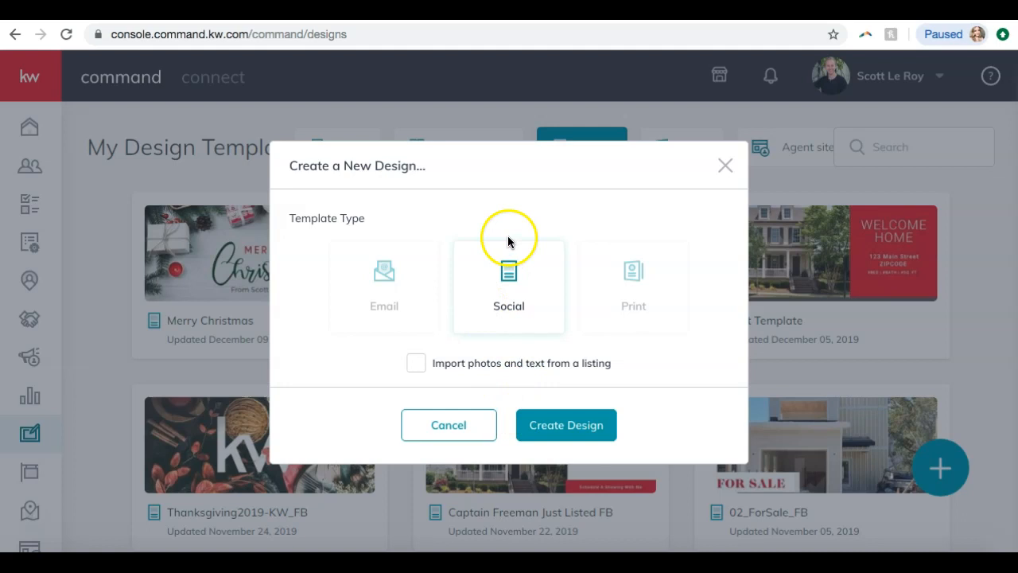
click(548, 426)
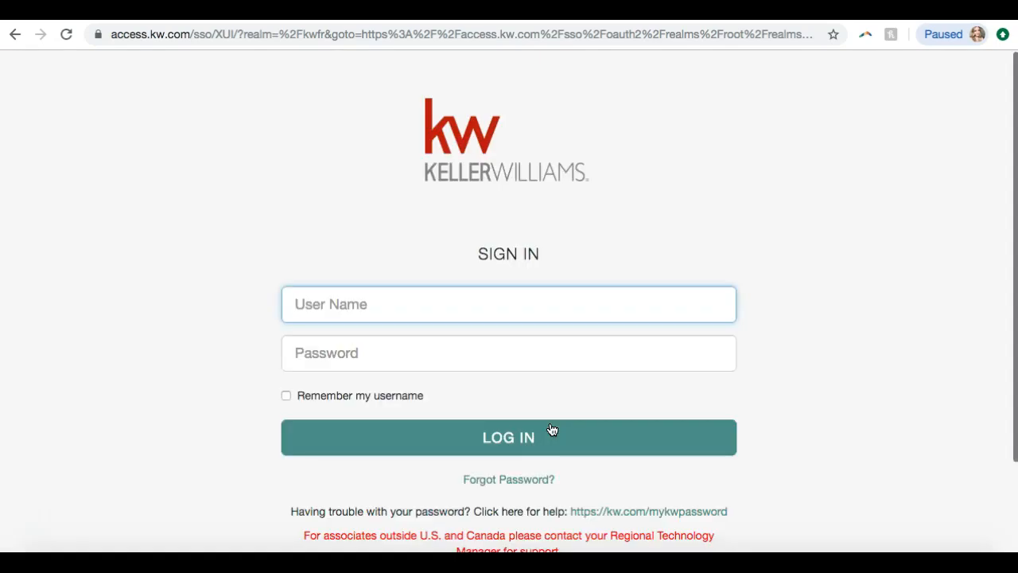
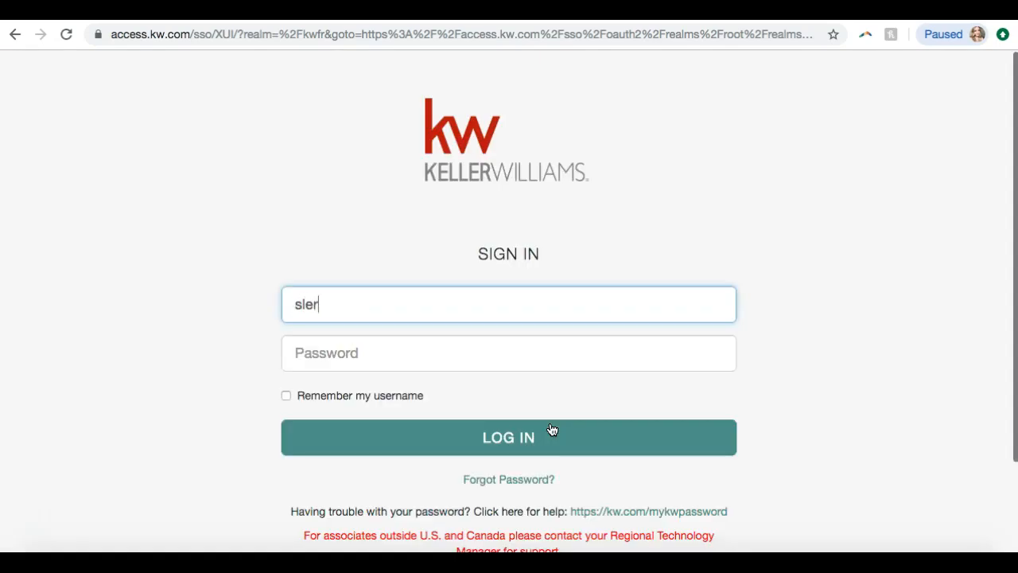
Sign in to the Keller Williams account with the user name and account password
key(Tab)
text(*****)
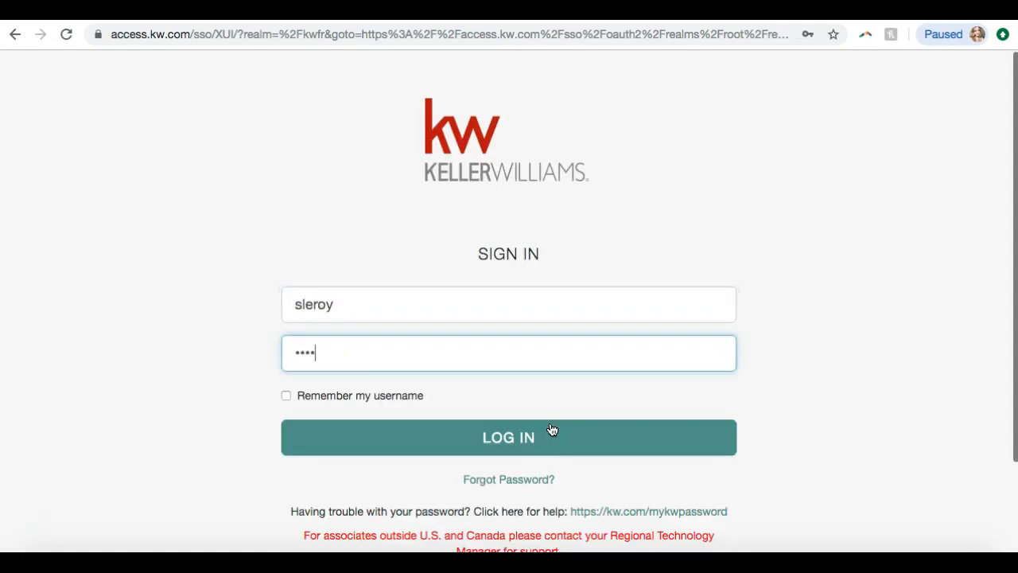
key(ctrl+a)
text(***********)
click(552, 430)
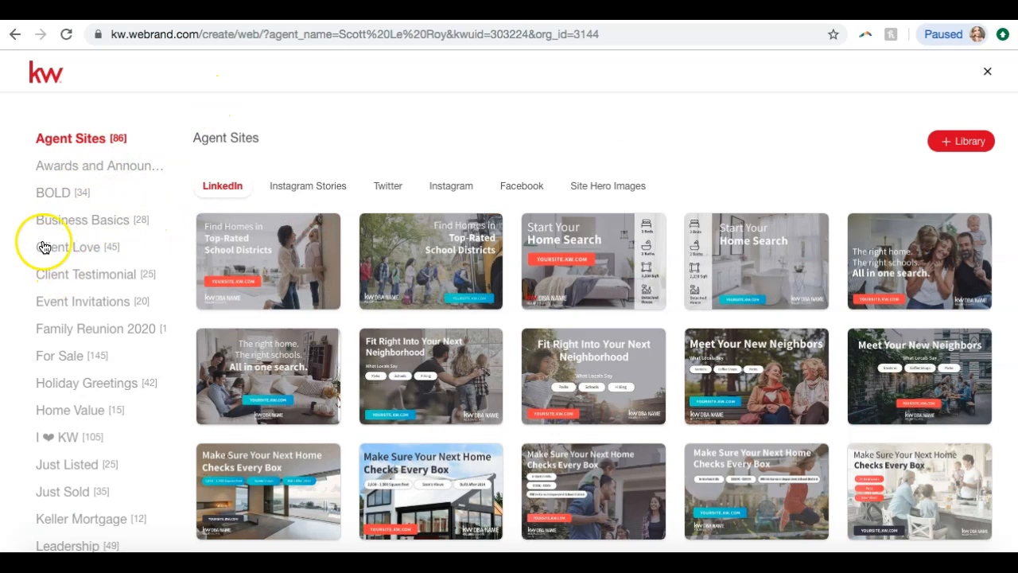
Examine the Event Invitations templates for Facebook, Instagram, Instagram Stories, LinkedIn and Twitter
click(74, 304)
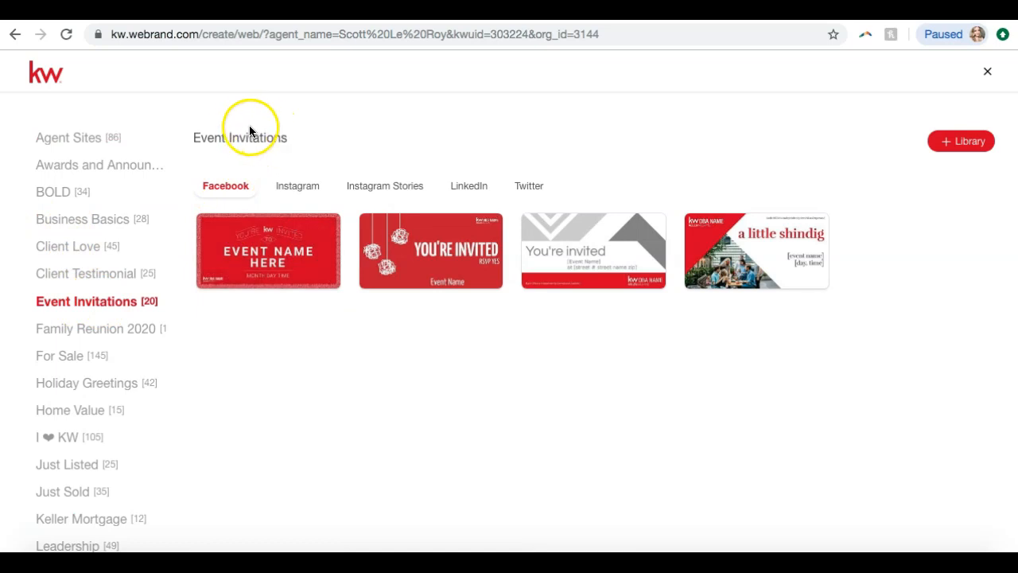
click(298, 186)
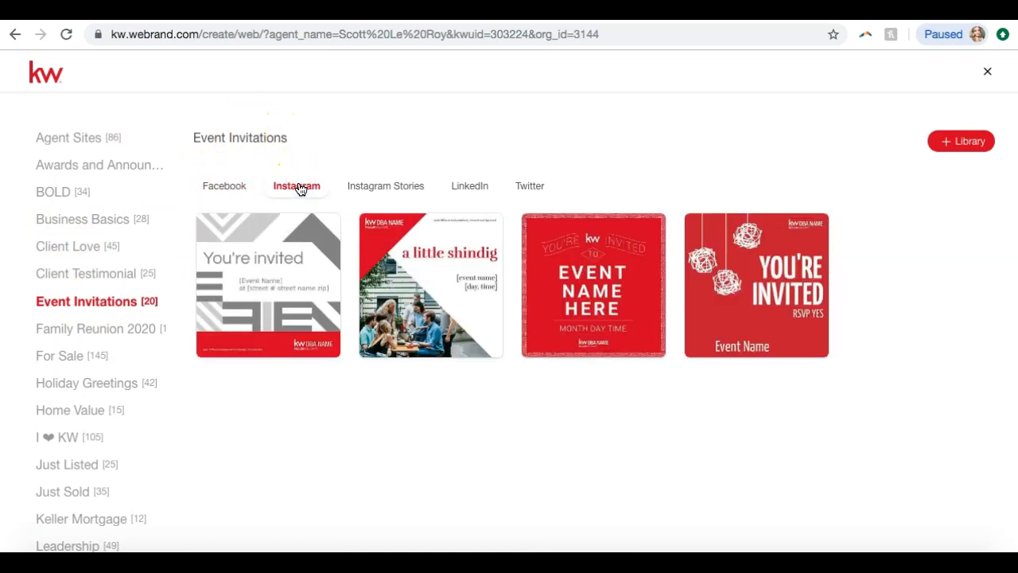
click(391, 187)
click(482, 189)
click(543, 187)
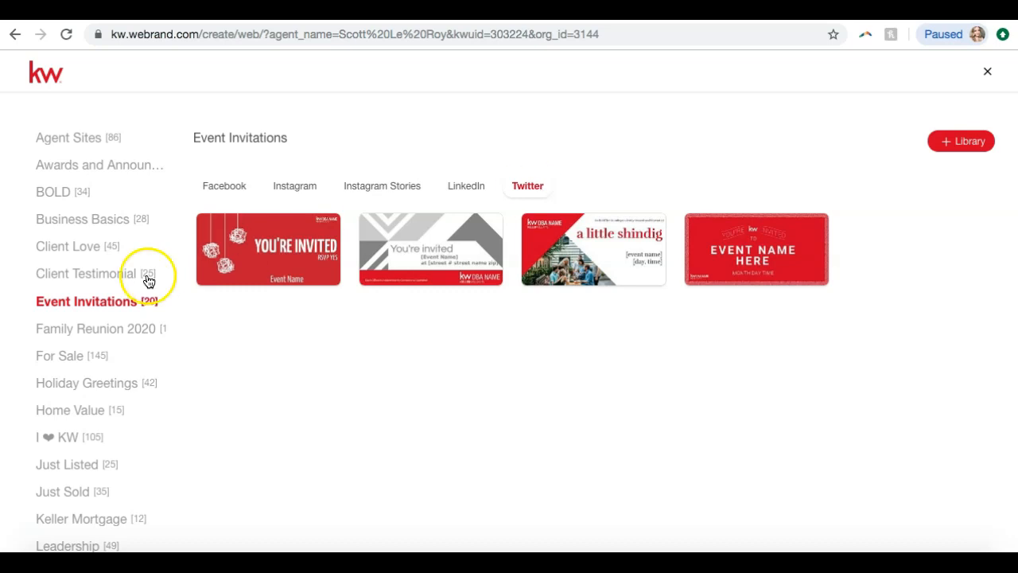
Examine the Holiday Greetings templates for Facebook, Instagram, LinkedIn, Instagram Stories and Twitter
scroll(68, 288, down, 2)
click(66, 342)
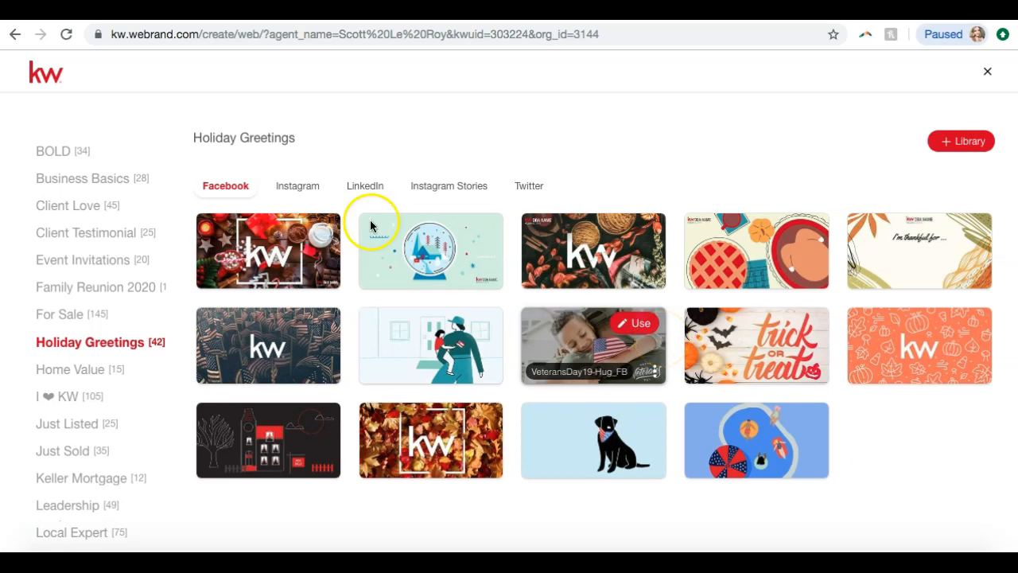
click(300, 186)
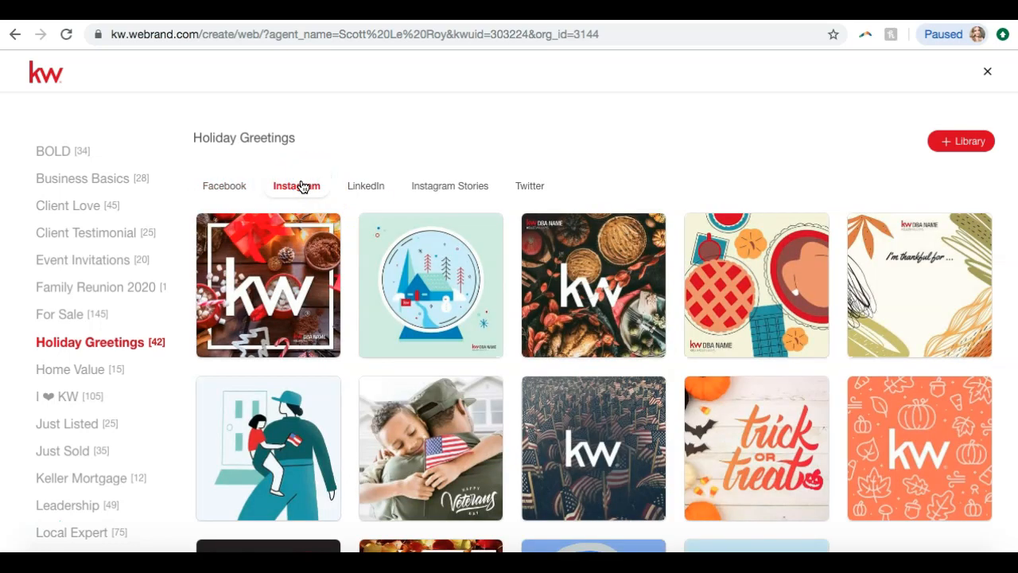
click(367, 191)
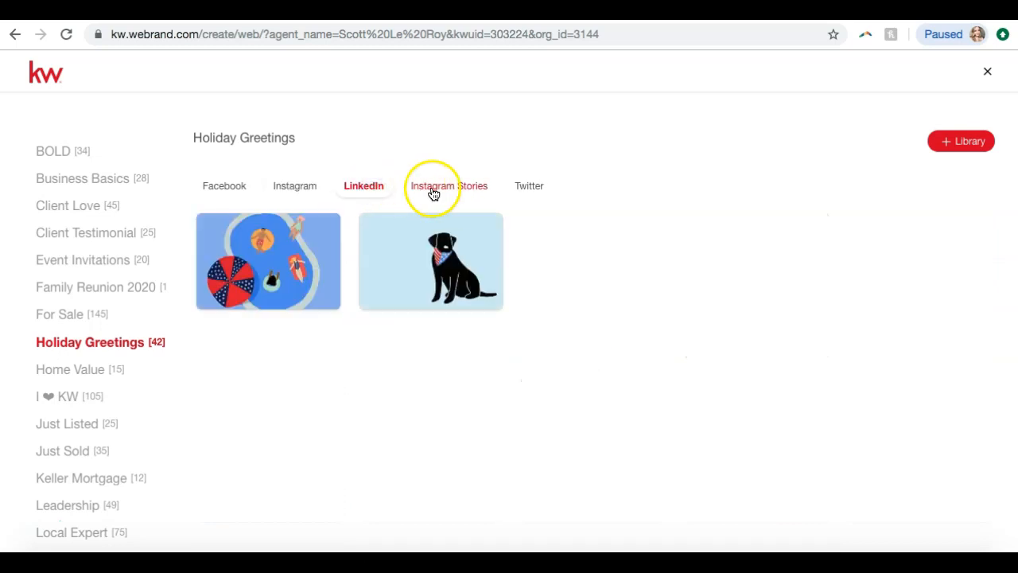
click(434, 193)
click(368, 190)
click(439, 191)
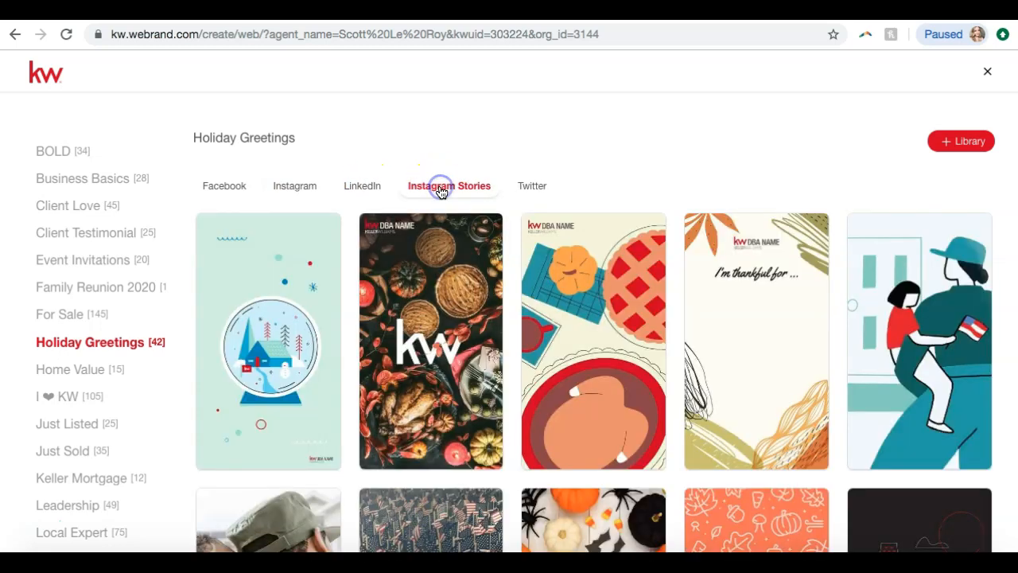
click(532, 189)
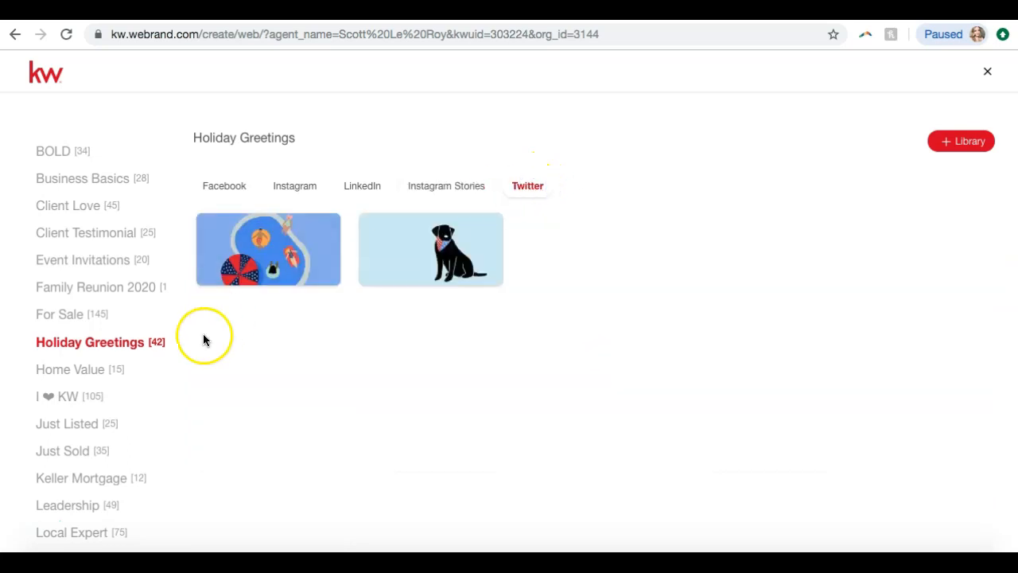
Look through the Just Sold, Keller Mortgage, Open House, Price Update, Design Updates and Local Expert template categories
scroll(75, 371, down, 1)
click(76, 371)
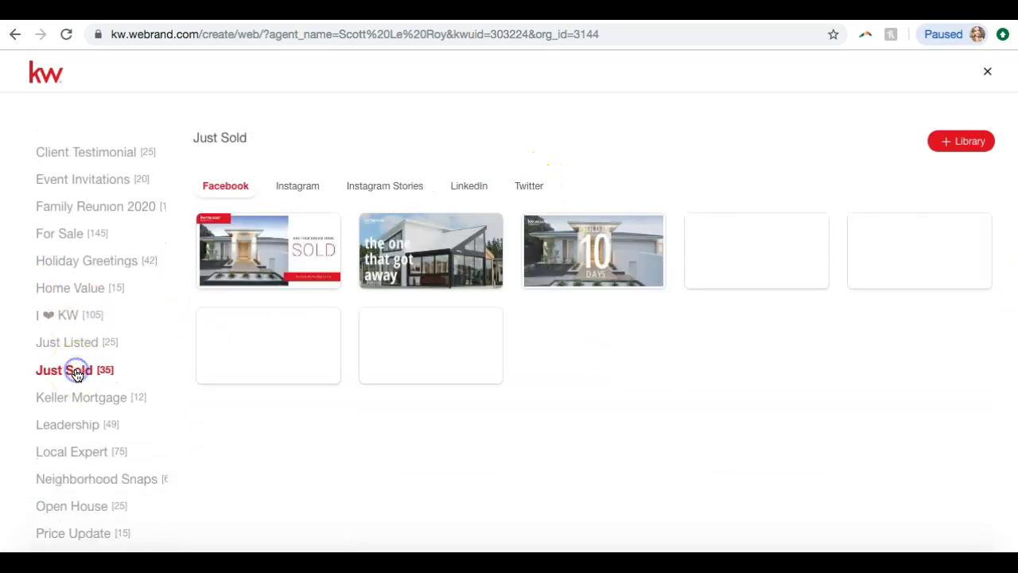
scroll(76, 367, down, 1)
click(74, 343)
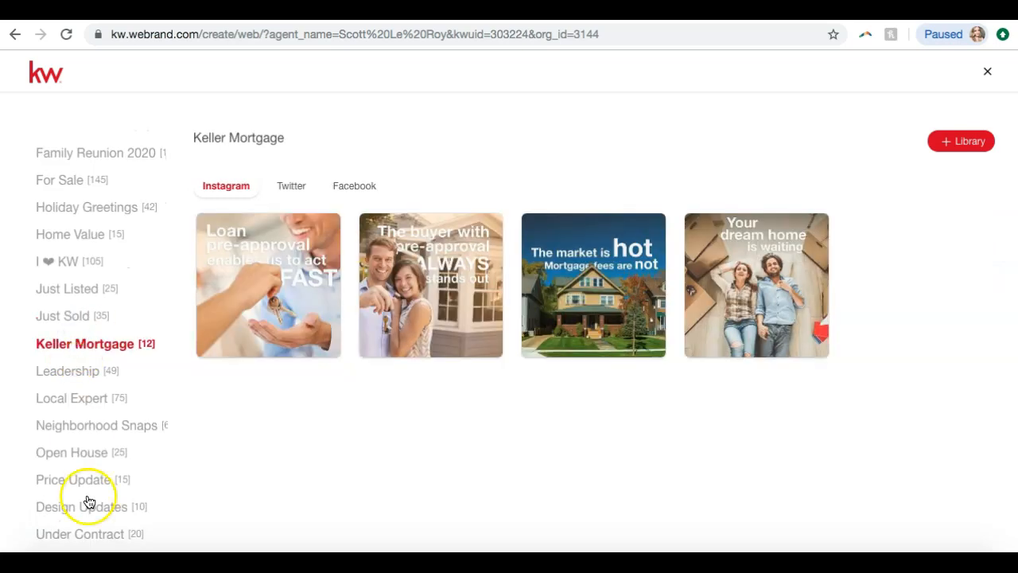
click(90, 454)
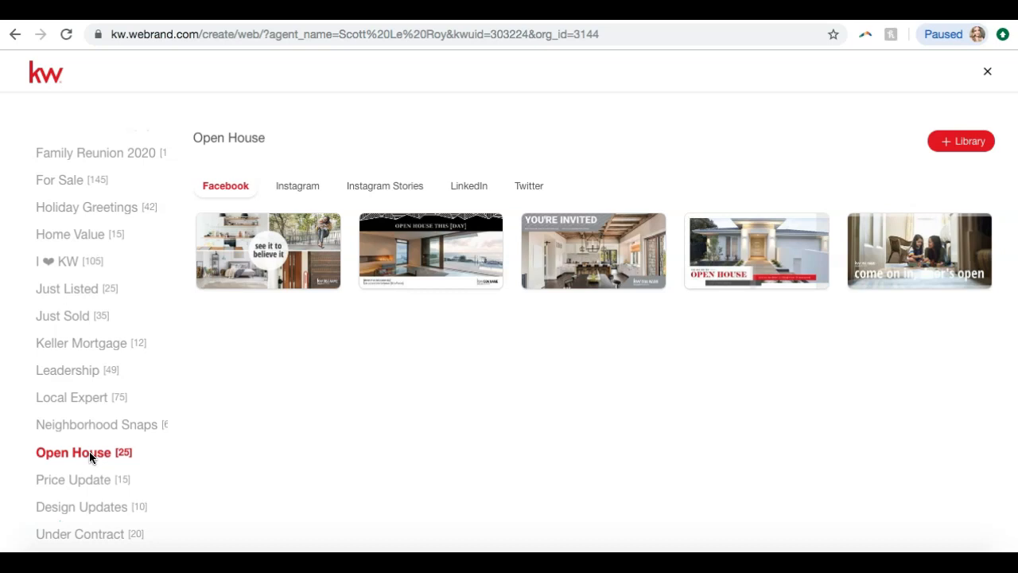
click(96, 481)
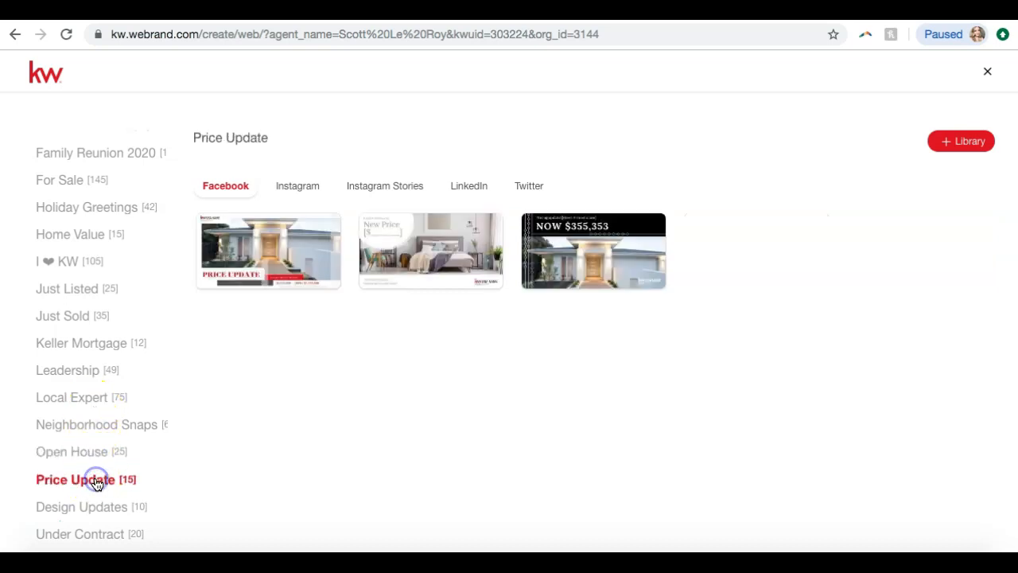
click(111, 507)
click(100, 395)
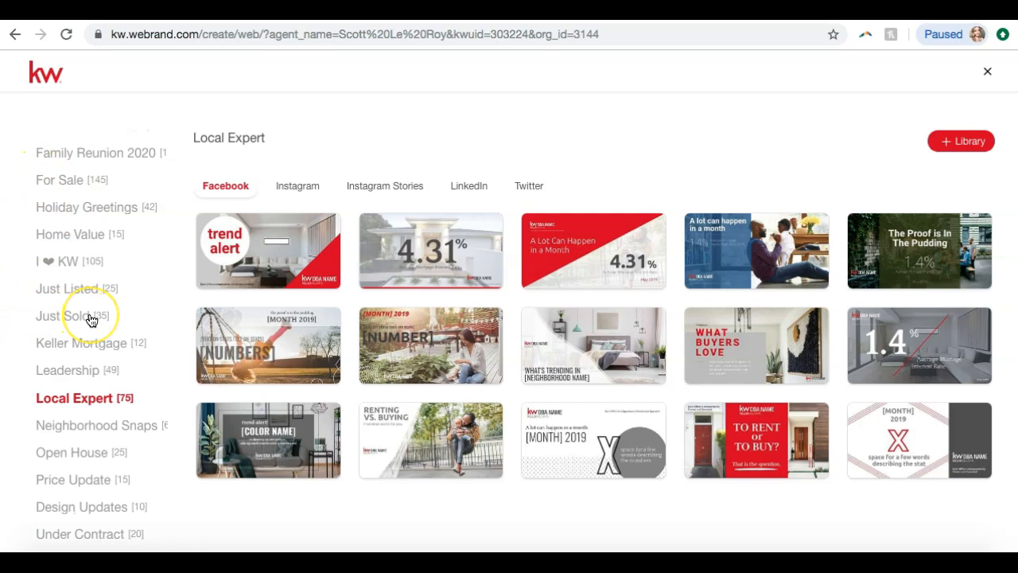
Examine the Neighborhood Snaps templates for Instagram, Instagram Stories and LinkedIn, returning to the Facebook set
click(91, 424)
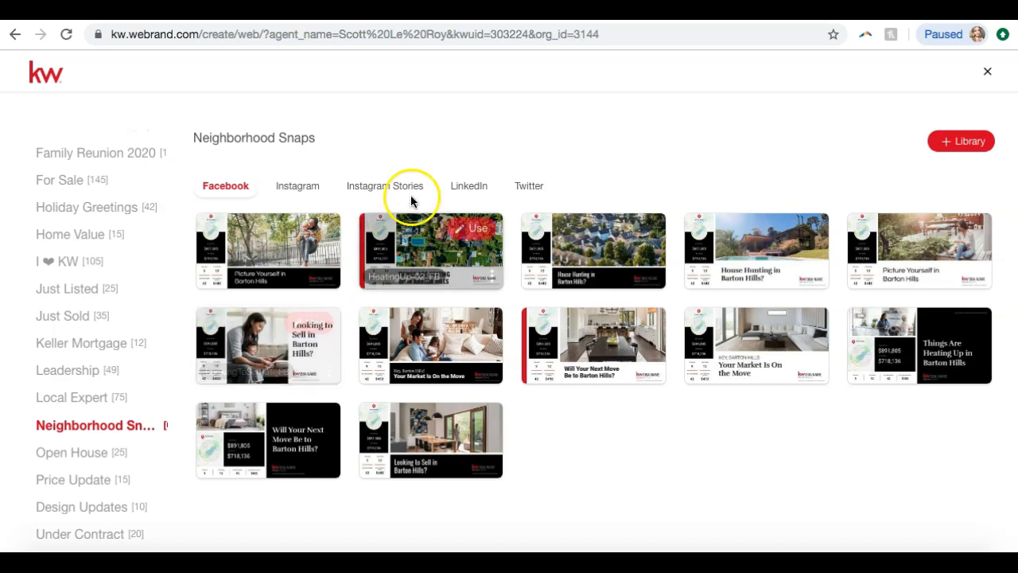
click(293, 187)
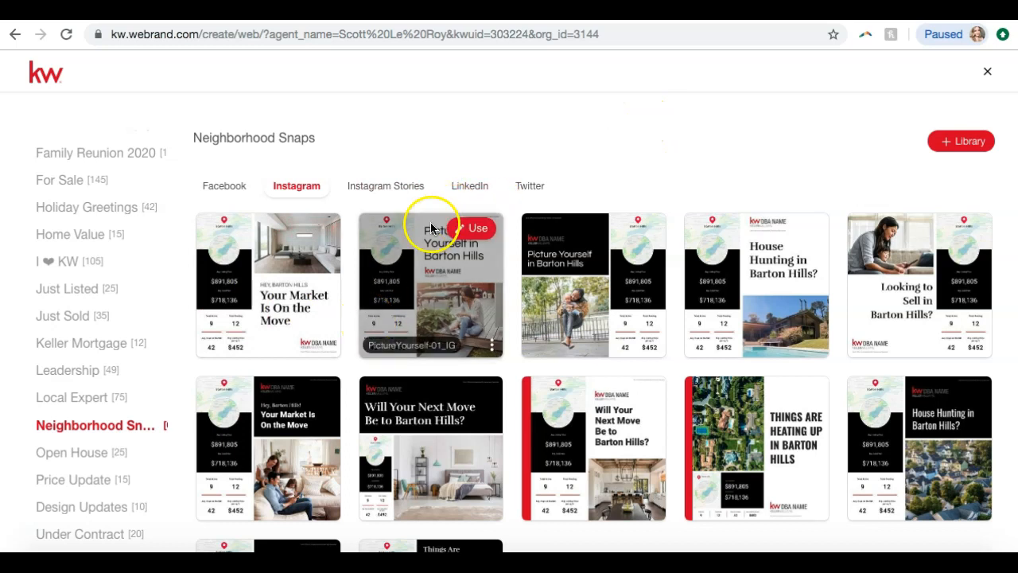
click(382, 186)
click(467, 188)
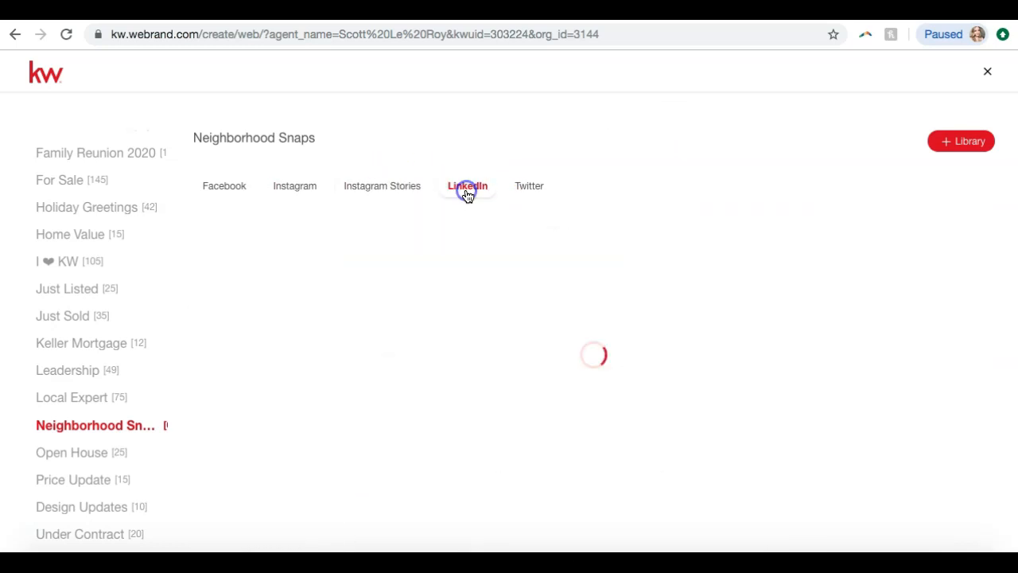
click(237, 198)
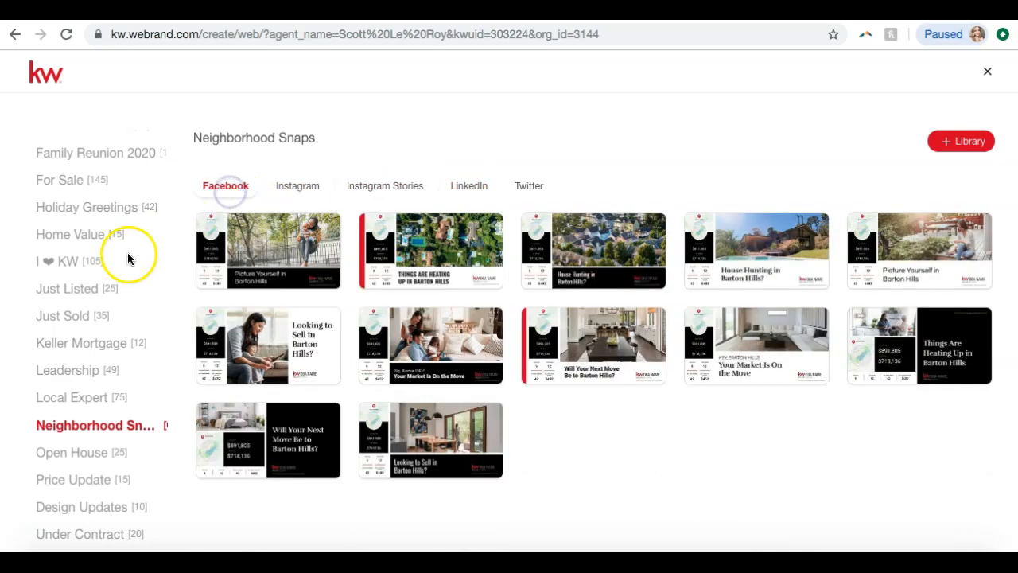
Open the 03_JustListed_IG template from the Just Listed category's Instagram set for editing
click(70, 296)
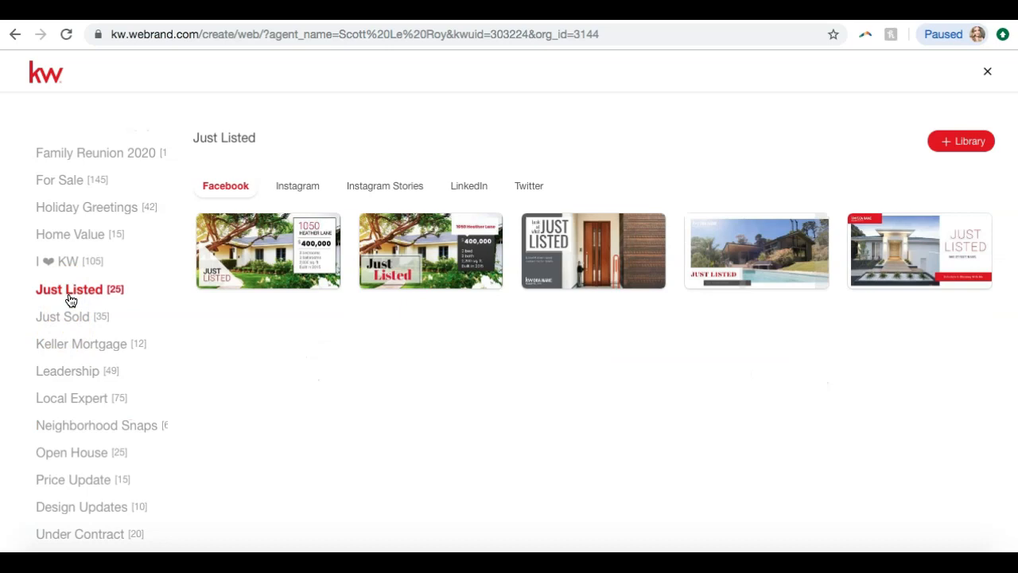
click(283, 182)
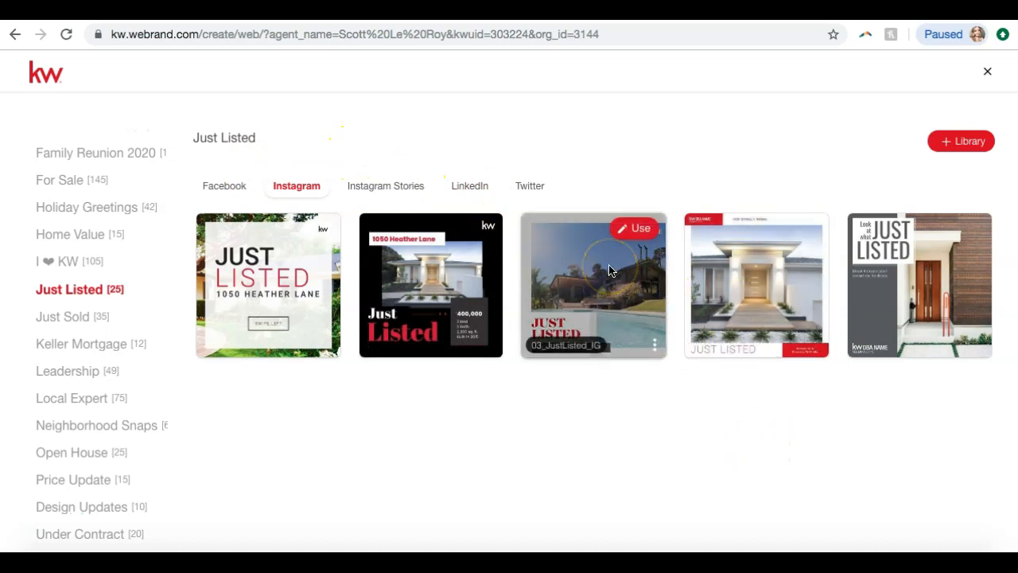
click(636, 231)
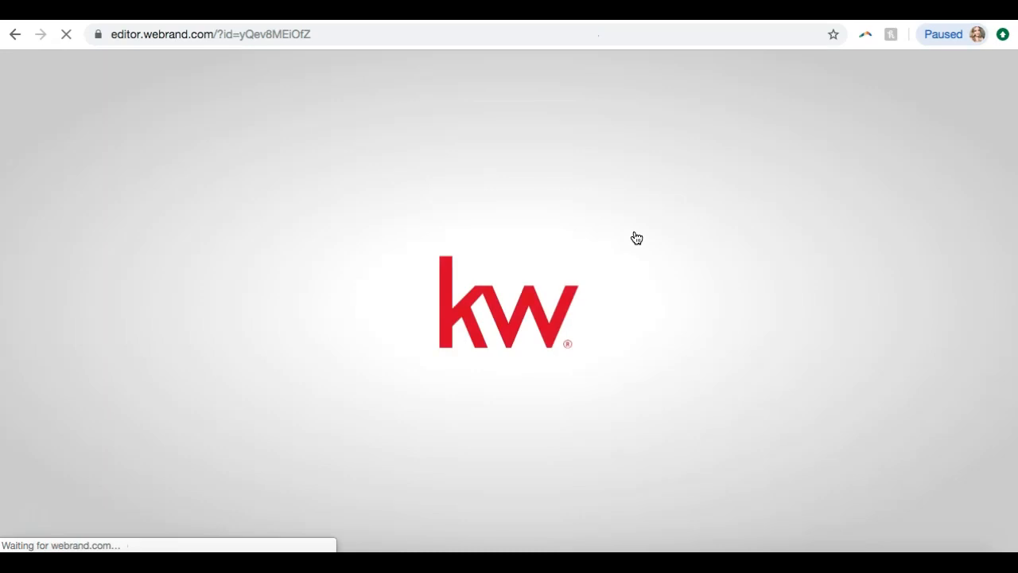
click(634, 241)
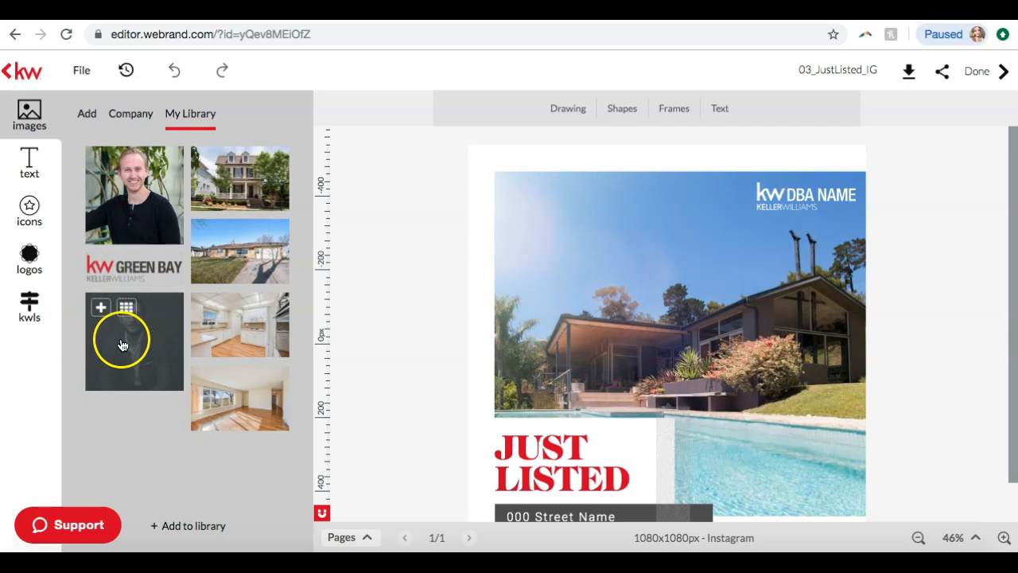
Inspect the template's editable elements, selecting the KW DBA NAME logo and the main house photo in turn
scroll(865, 193, down, 1)
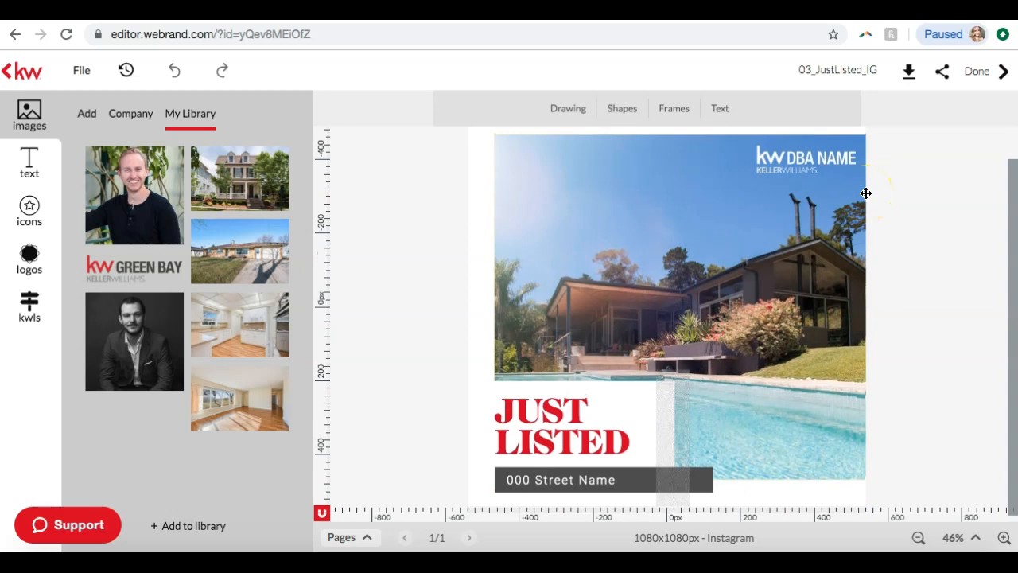
click(812, 200)
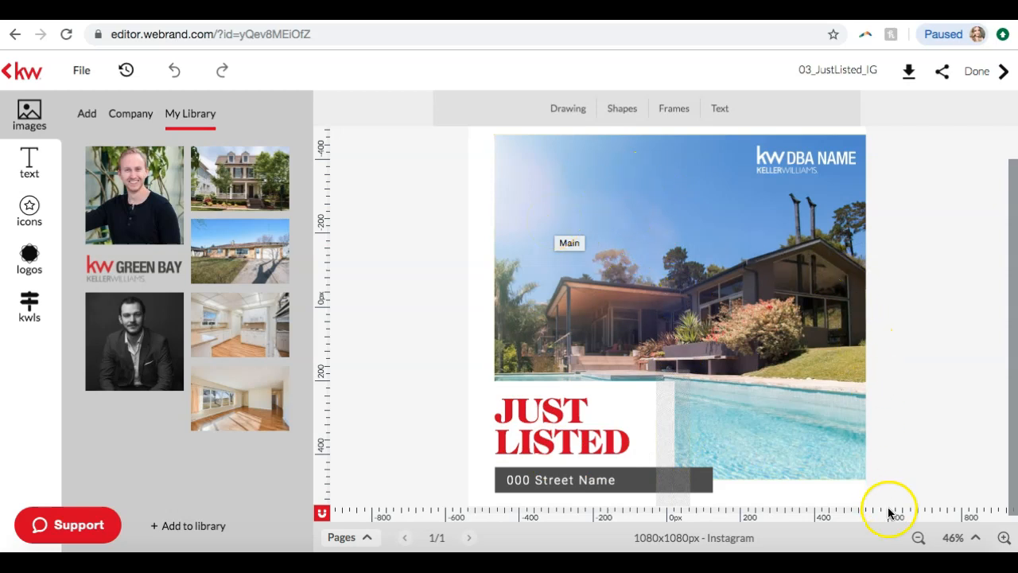
click(918, 538)
click(1004, 538)
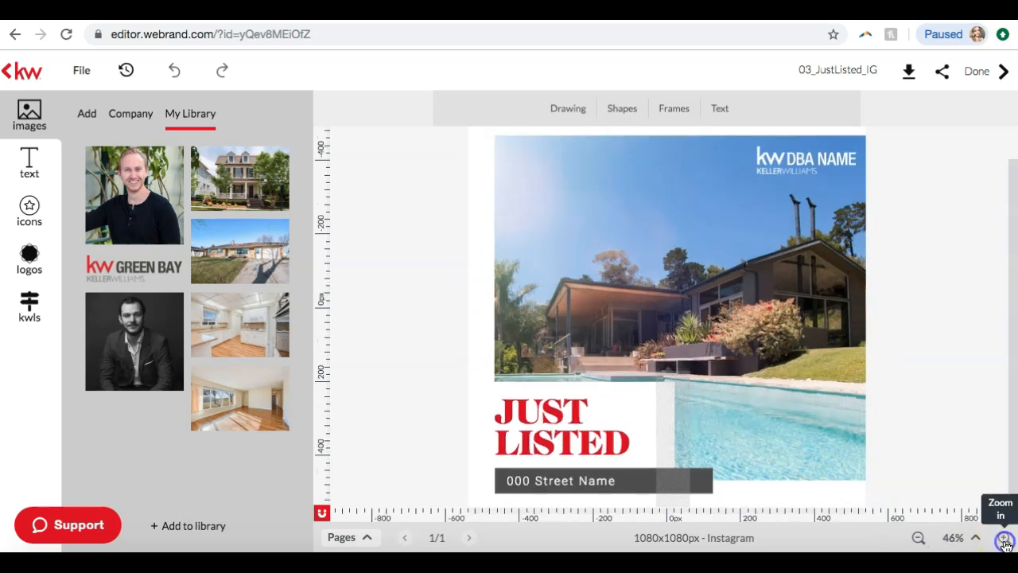
click(1004, 538)
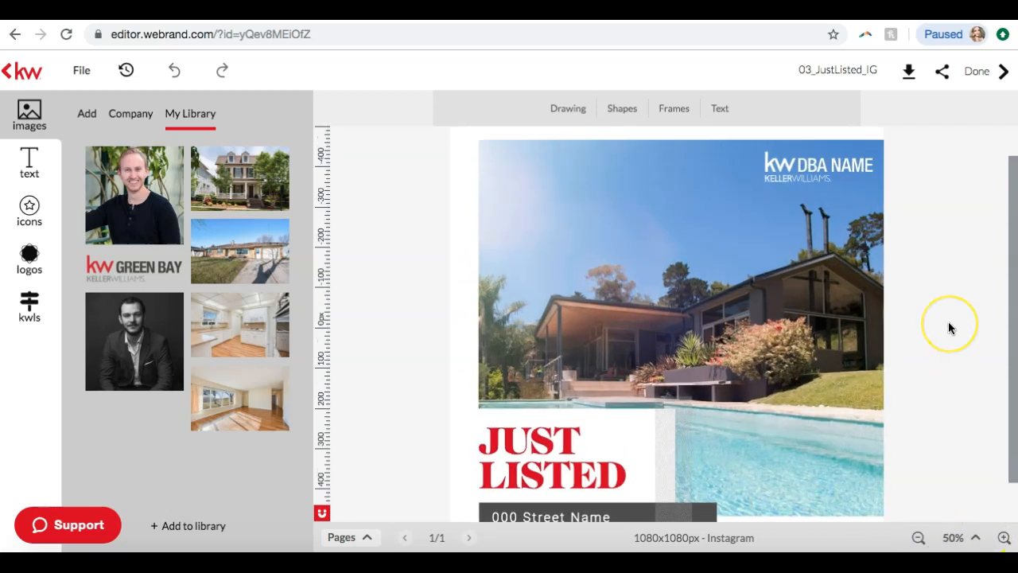
click(807, 178)
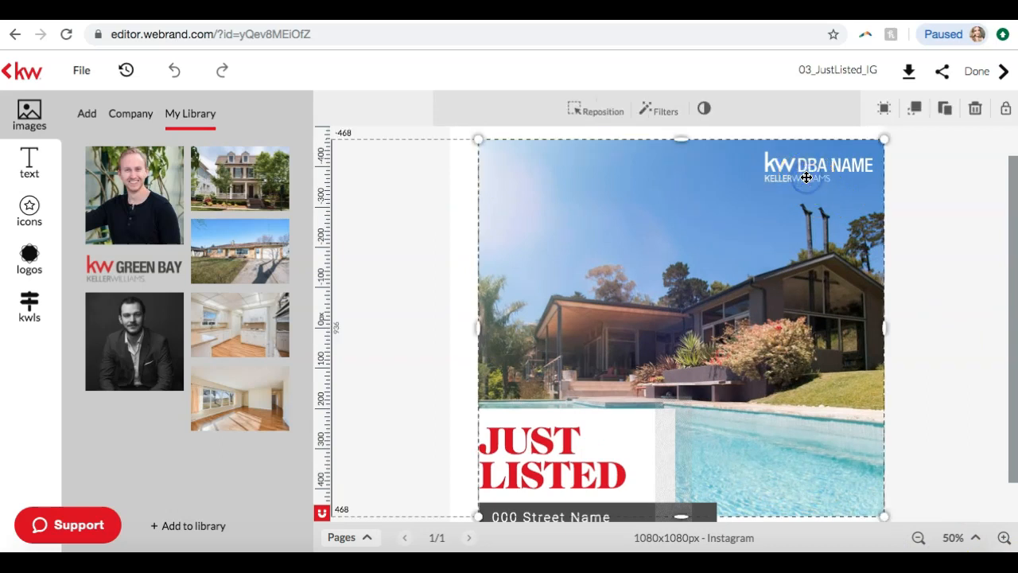
drag(822, 154, 823, 160)
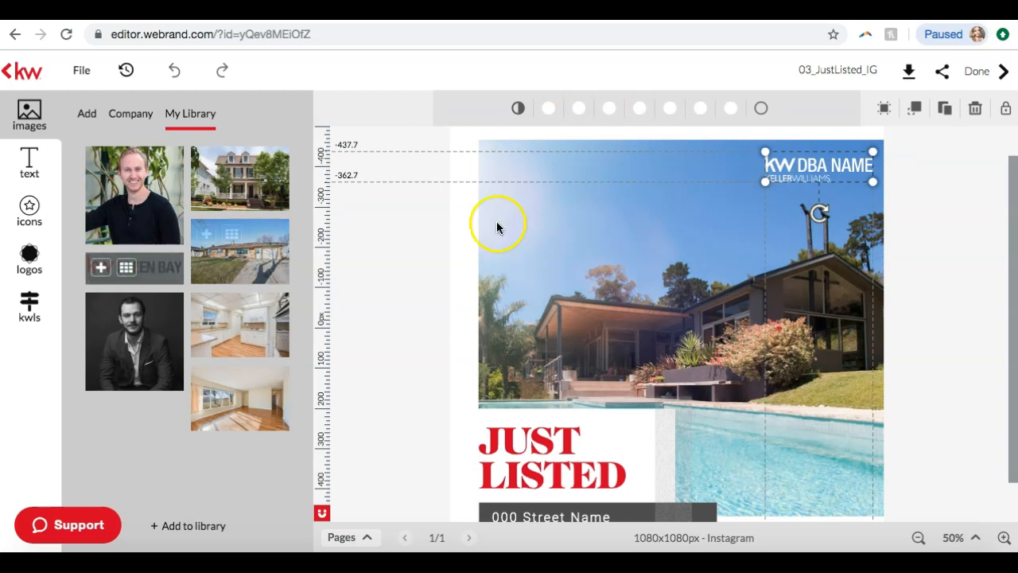
click(590, 262)
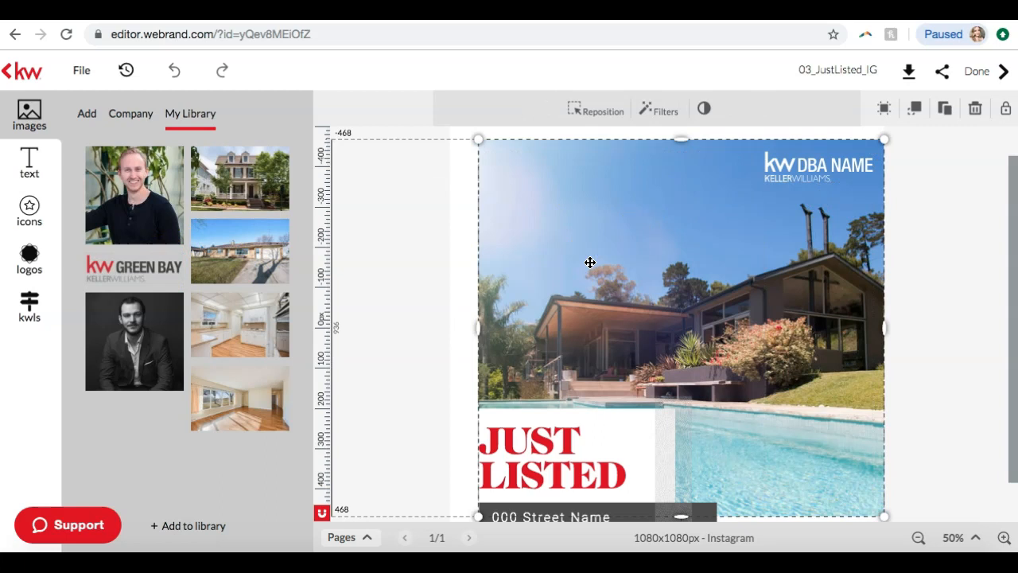
Switch to the townhouse listing on stormberggroup.com to view its exterior photo, and return to the design editor
click(566, 222)
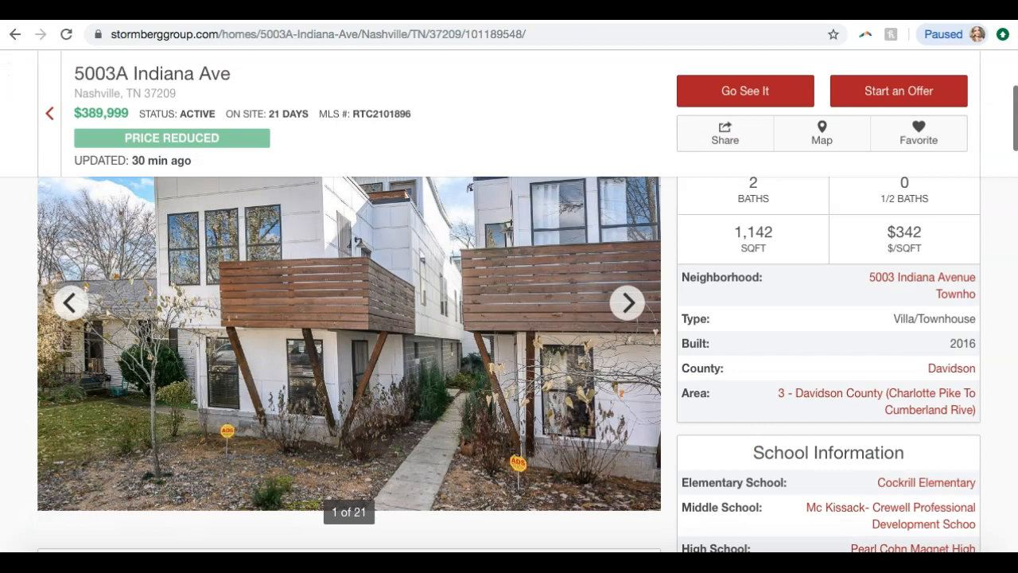
click(255, 257)
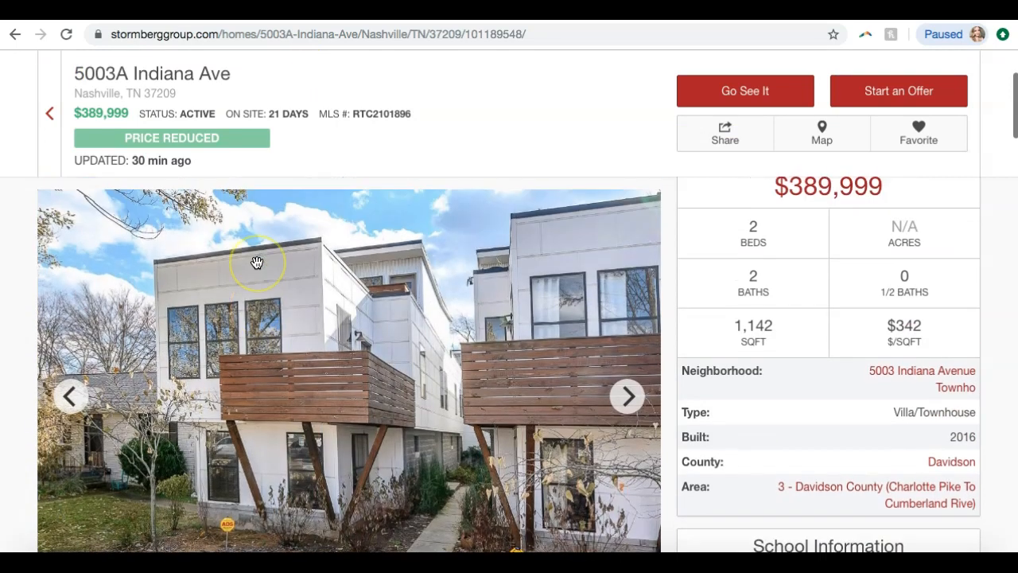
scroll(257, 263, down, 3)
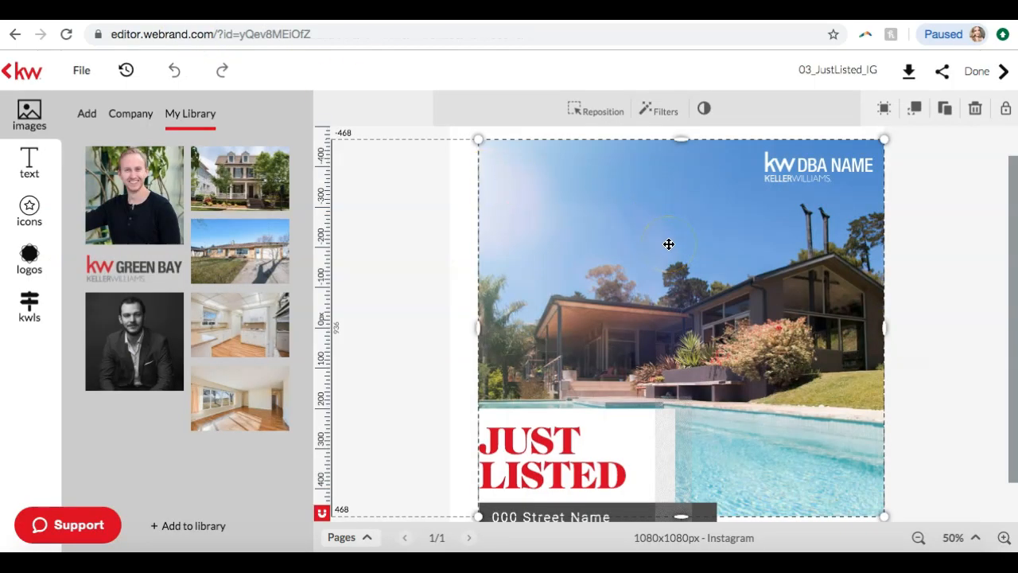
Open the library's image manager and remove the dark-suited man's portrait and the kitchen and empty-room backgrounds
mouse_move(205, 172)
click(207, 532)
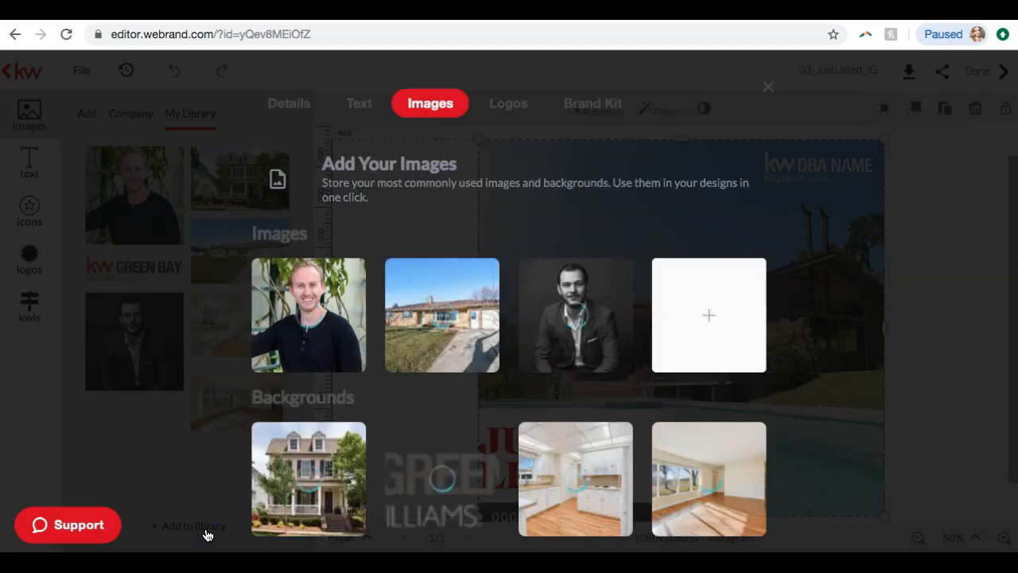
scroll(443, 341, down, 1)
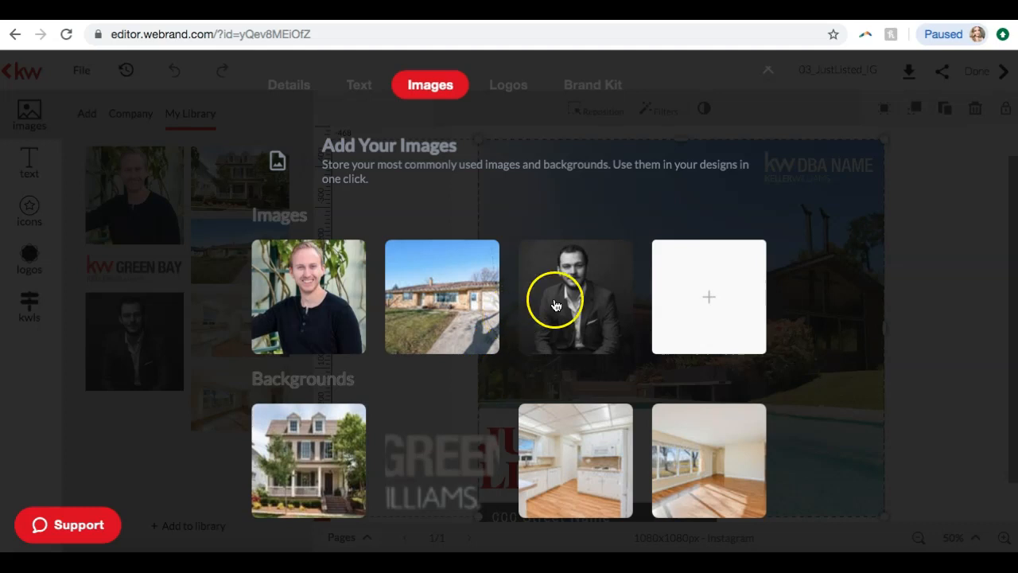
click(583, 299)
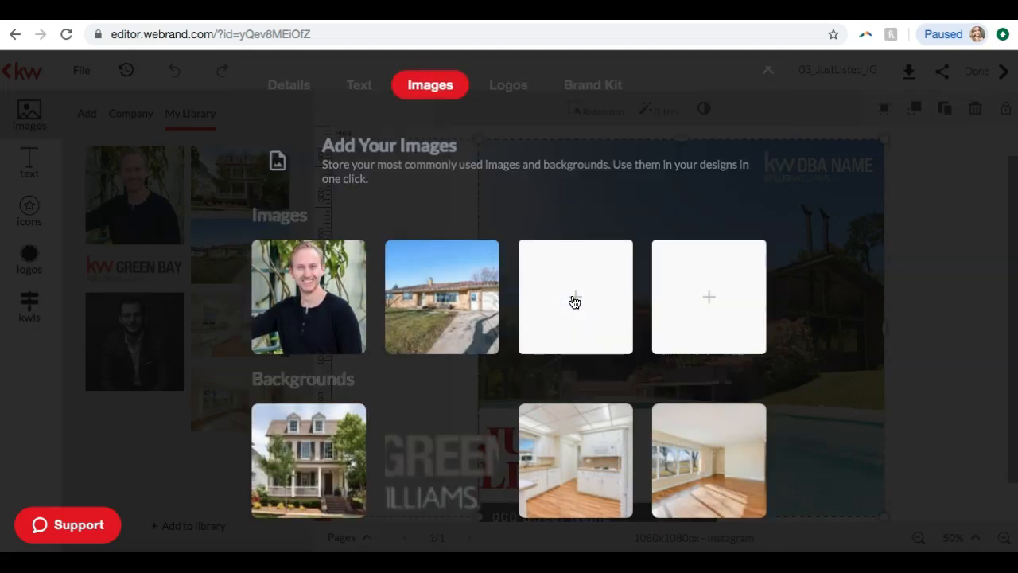
click(575, 467)
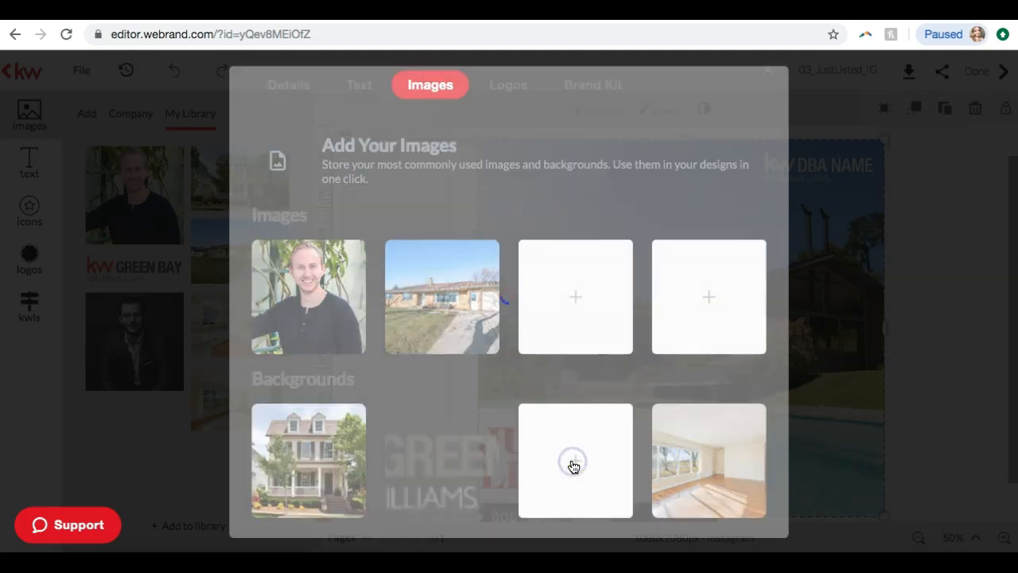
click(707, 461)
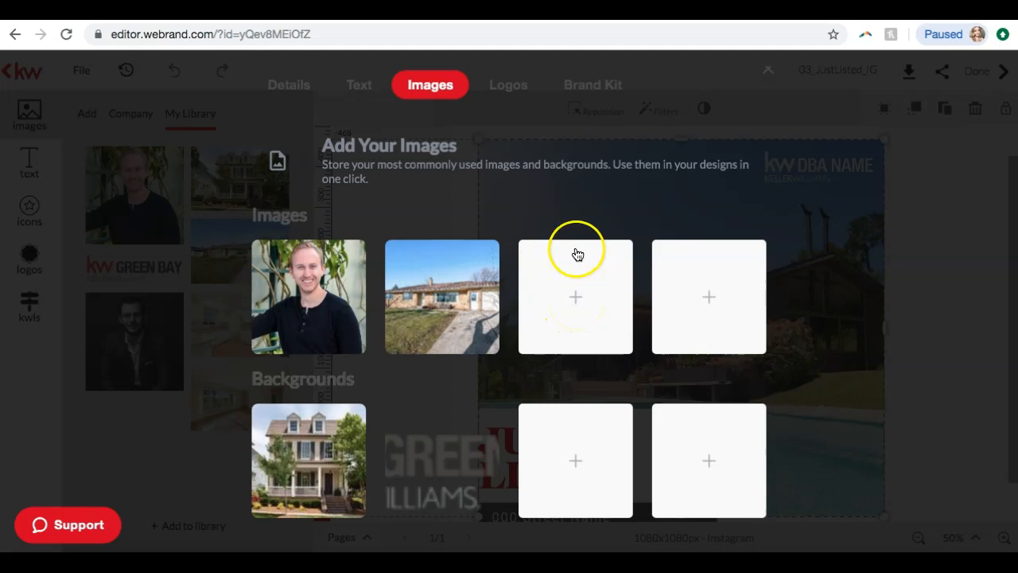
Upload the townhouse exterior photo from Downloads into the emptied third image slot and close the image manager
click(573, 303)
click(310, 217)
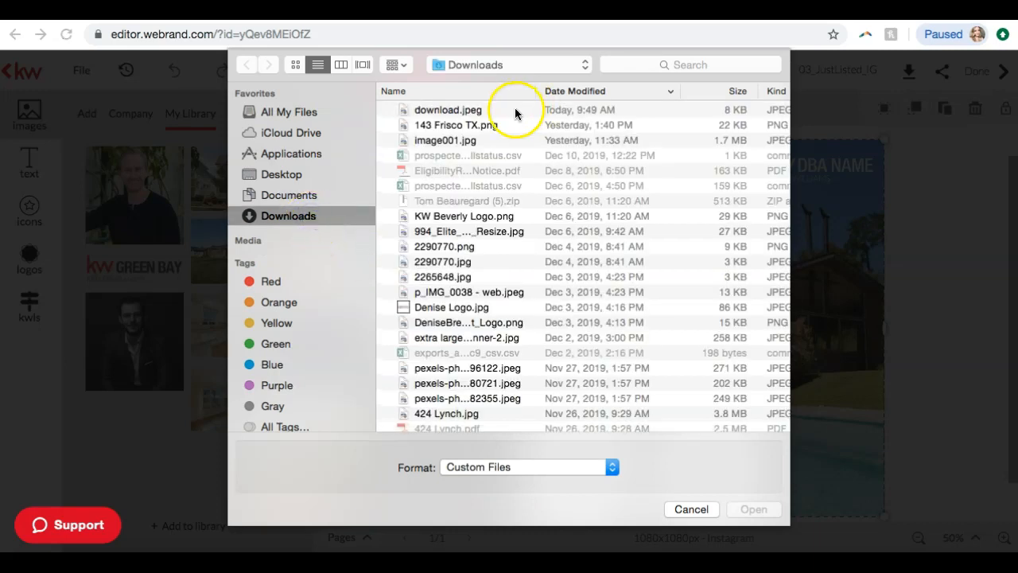
click(448, 110)
double_click(447, 109)
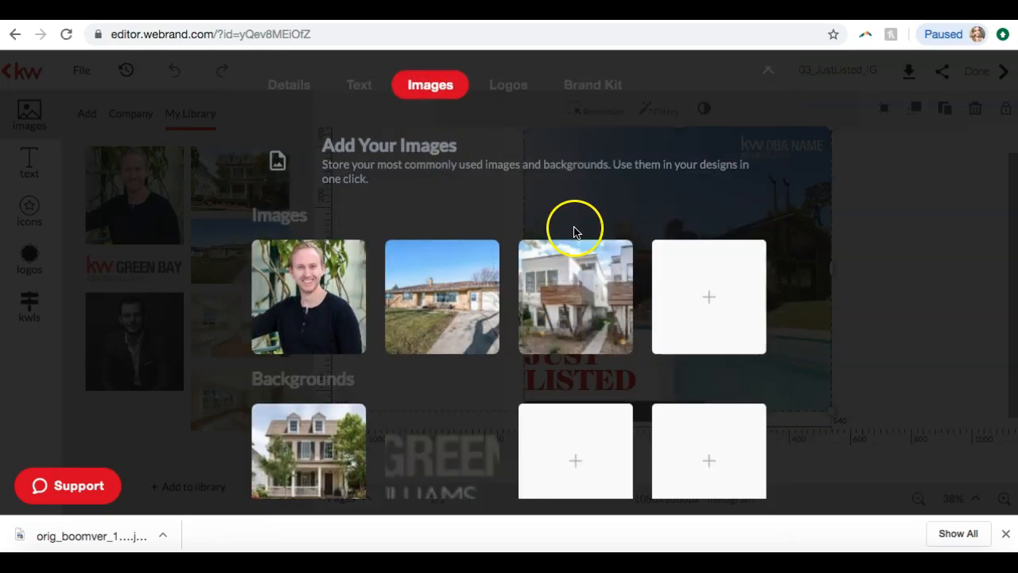
mouse_move(552, 343)
mouse_move(596, 279)
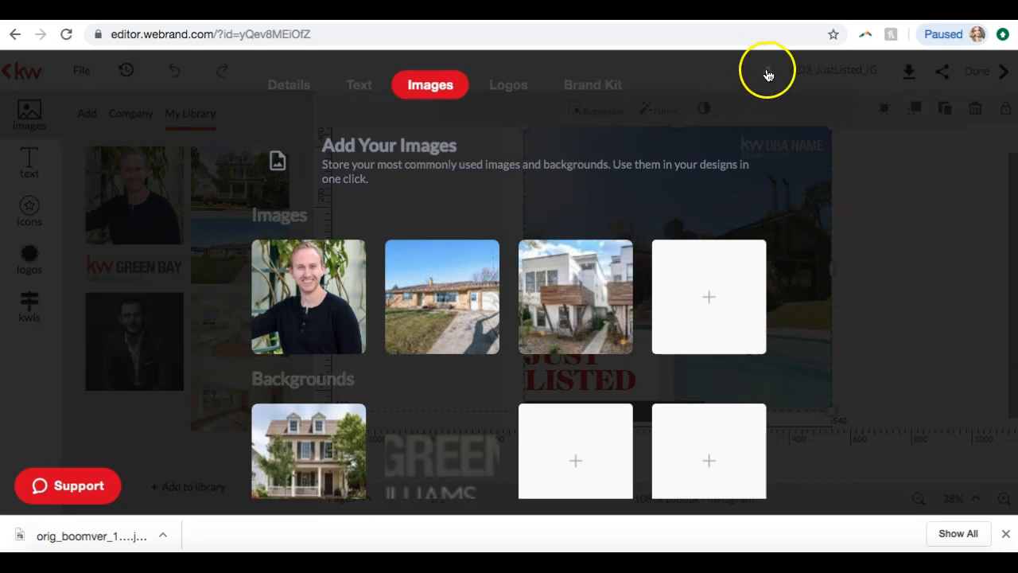
scroll(768, 80, up, 1)
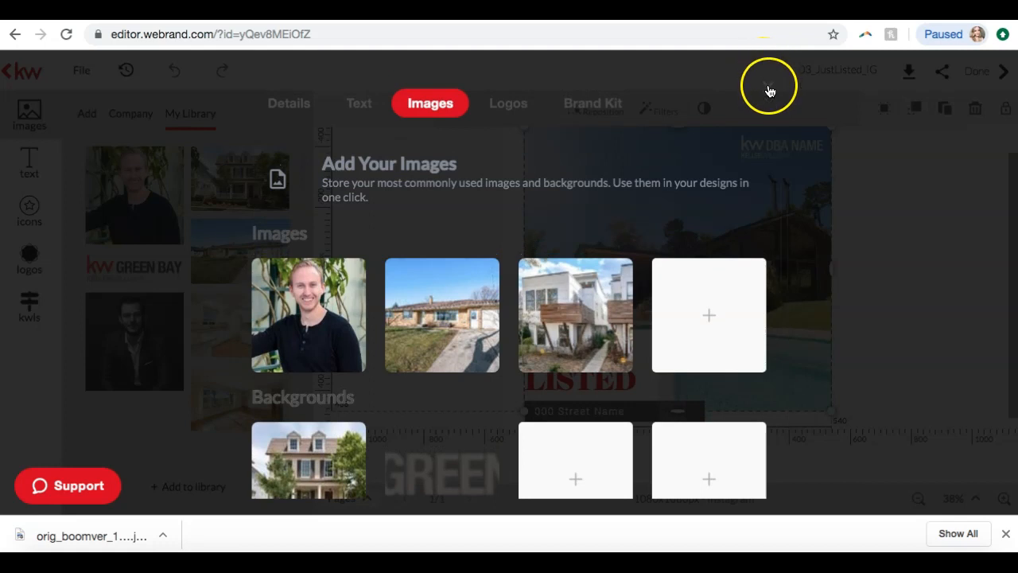
click(769, 90)
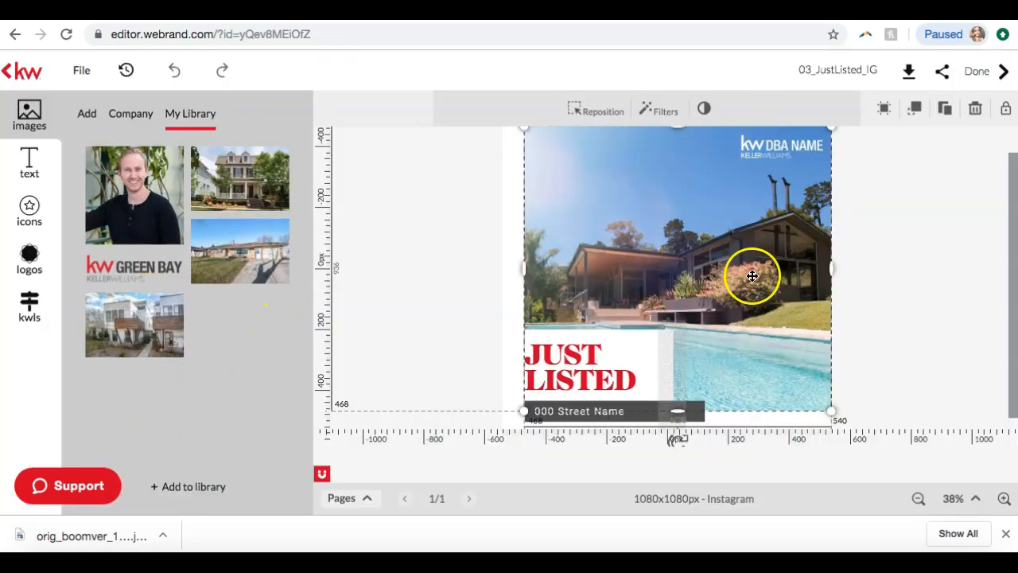
Replace the design's main house photo with the townhouse photo from My Library
scroll(866, 257, up, 1)
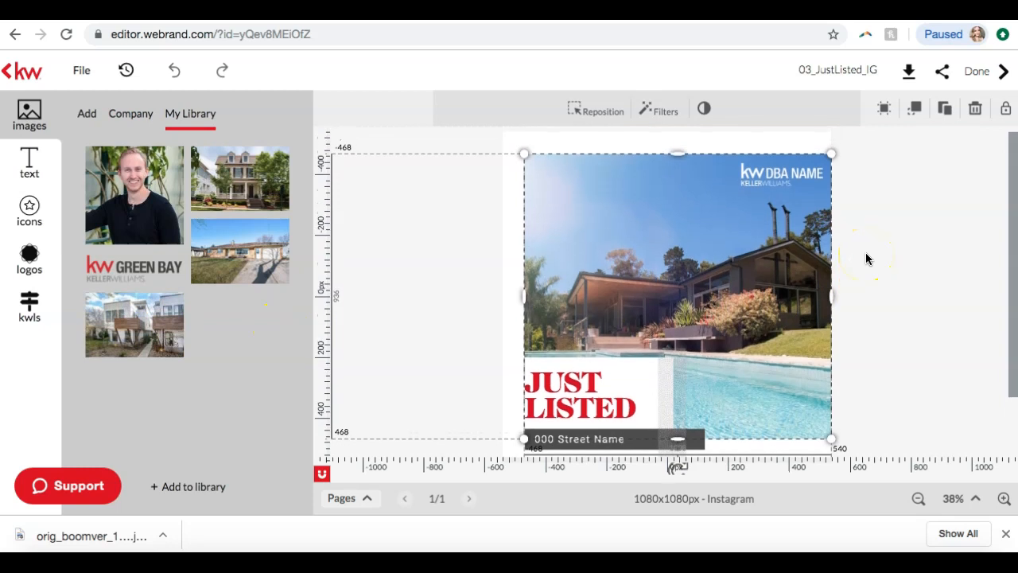
click(644, 224)
mouse_move(175, 340)
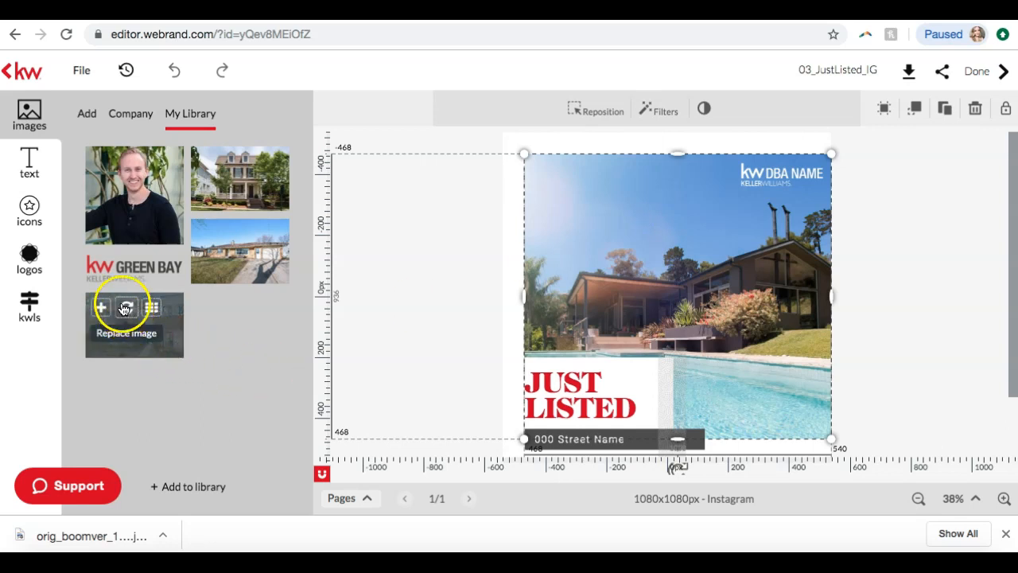
mouse_move(128, 331)
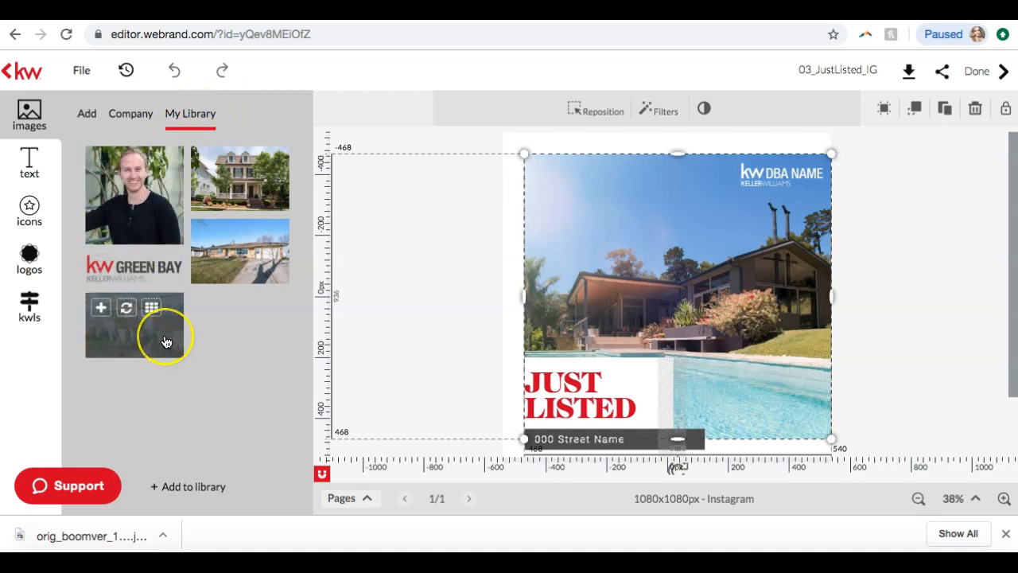
click(130, 310)
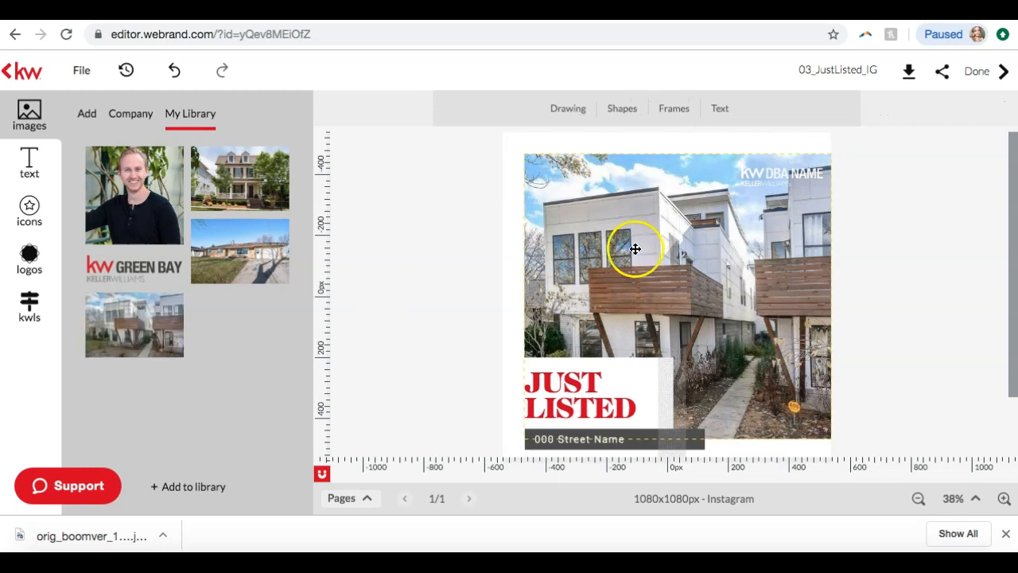
Shift the townhouse photo sideways on the canvas, return it to its original place, and deselect it
drag(718, 257, 705, 262)
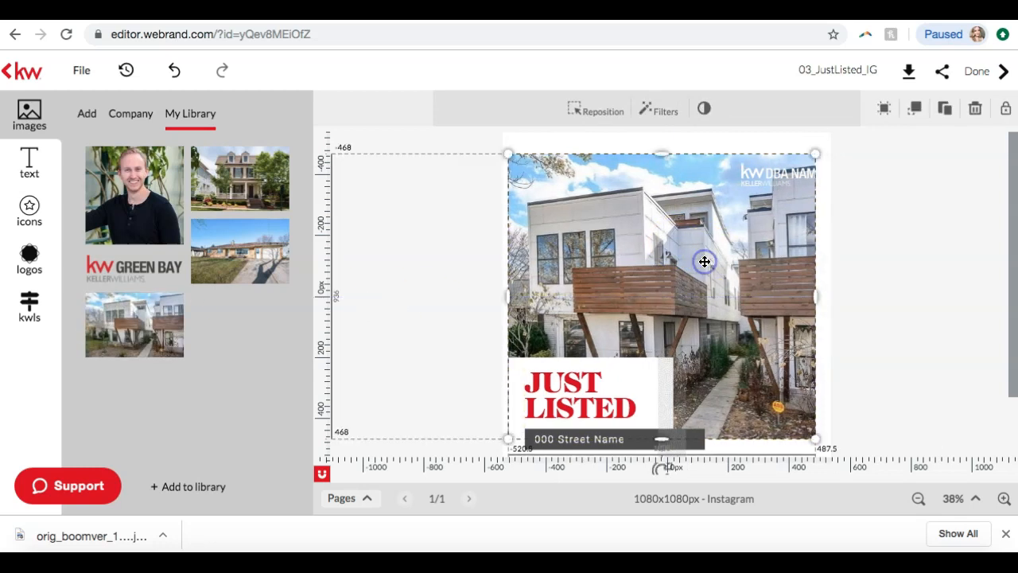
click(781, 197)
drag(659, 250, 664, 249)
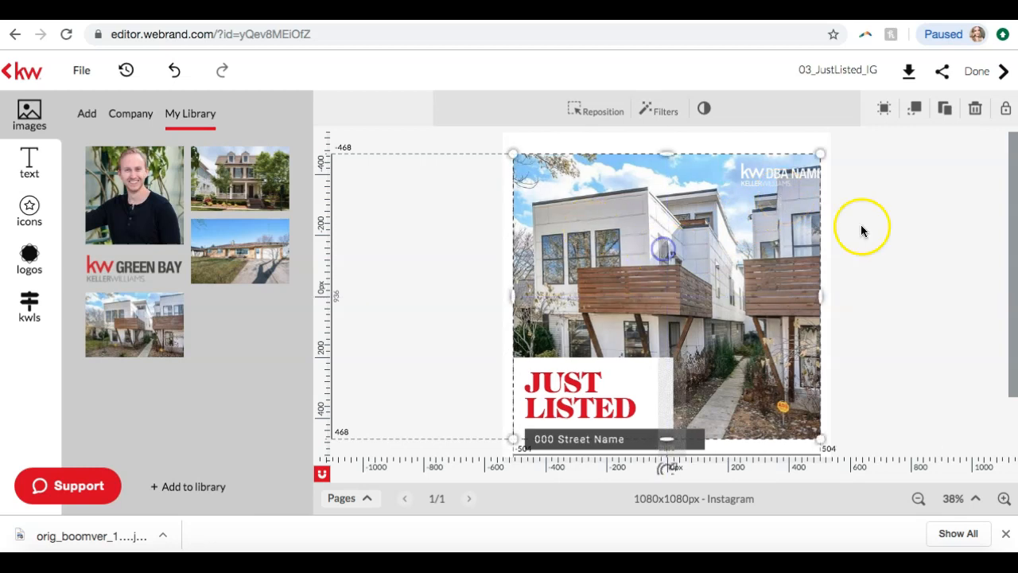
drag(770, 228, 782, 230)
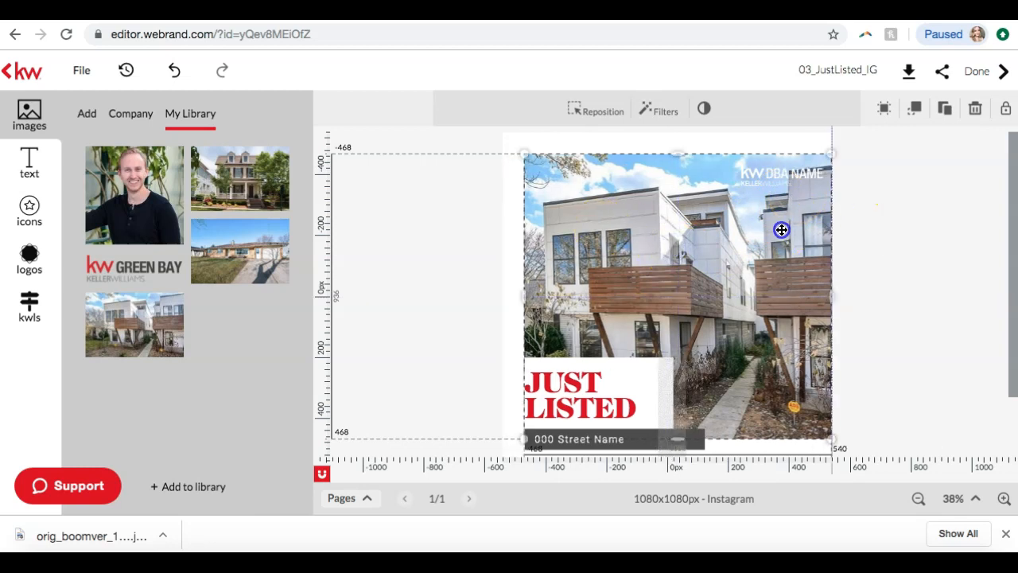
click(916, 237)
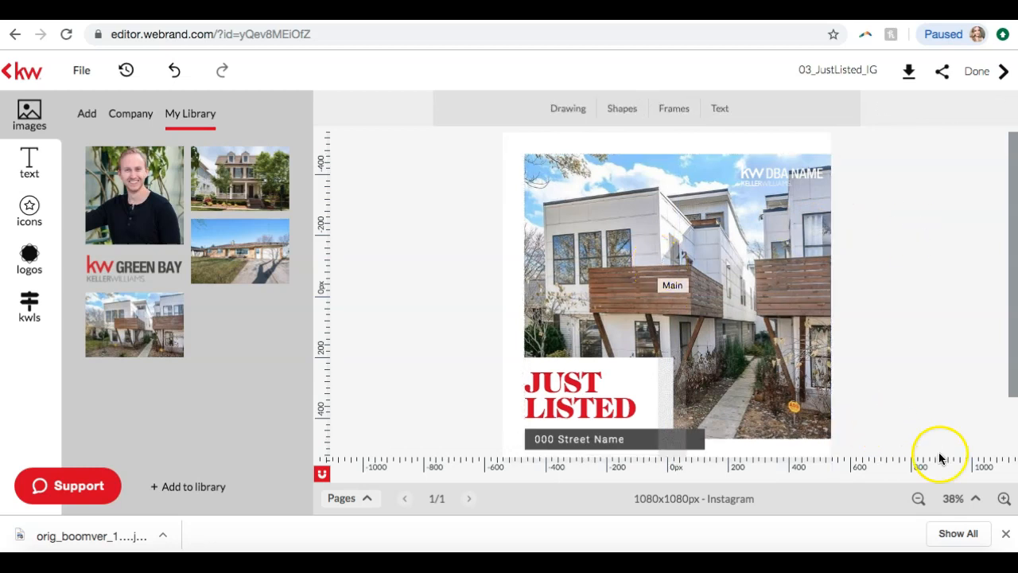
Try to replace the KW DBA NAME logo with the KW Green Bay logo from My Library, and undo the replacement
click(1002, 498)
click(1002, 498)
click(1002, 498)
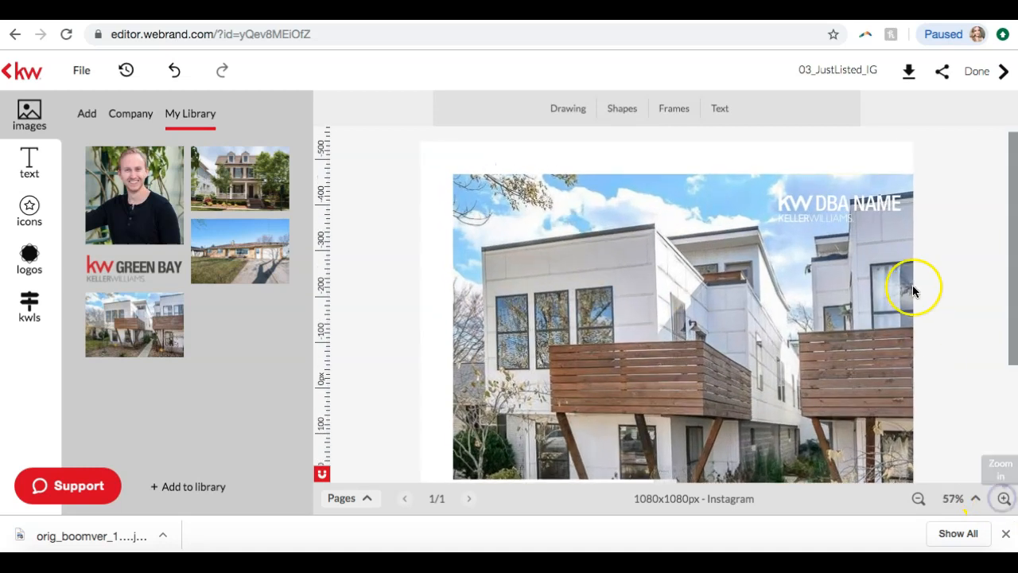
scroll(912, 284, down, 3)
scroll(913, 285, up, 3)
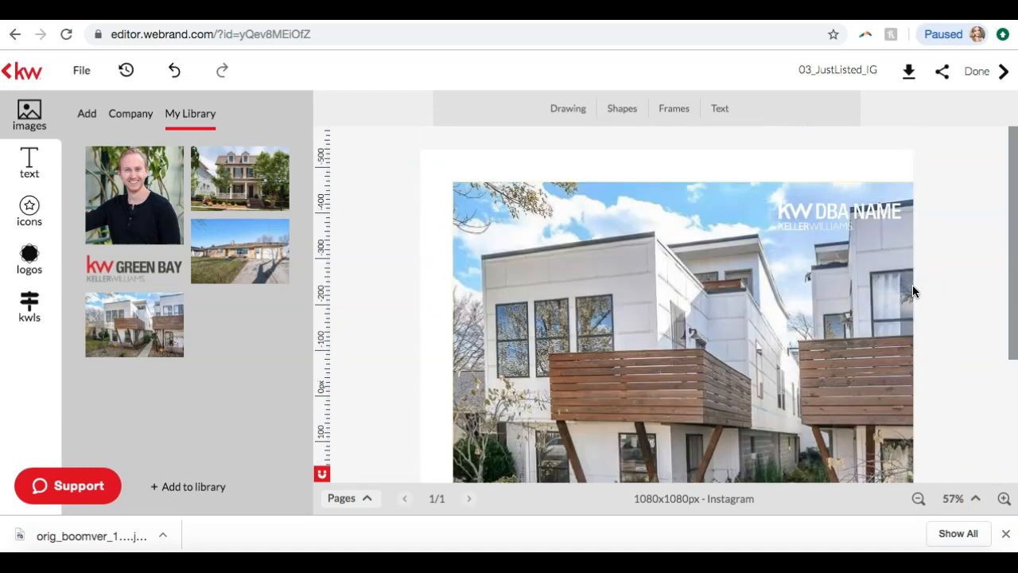
click(814, 205)
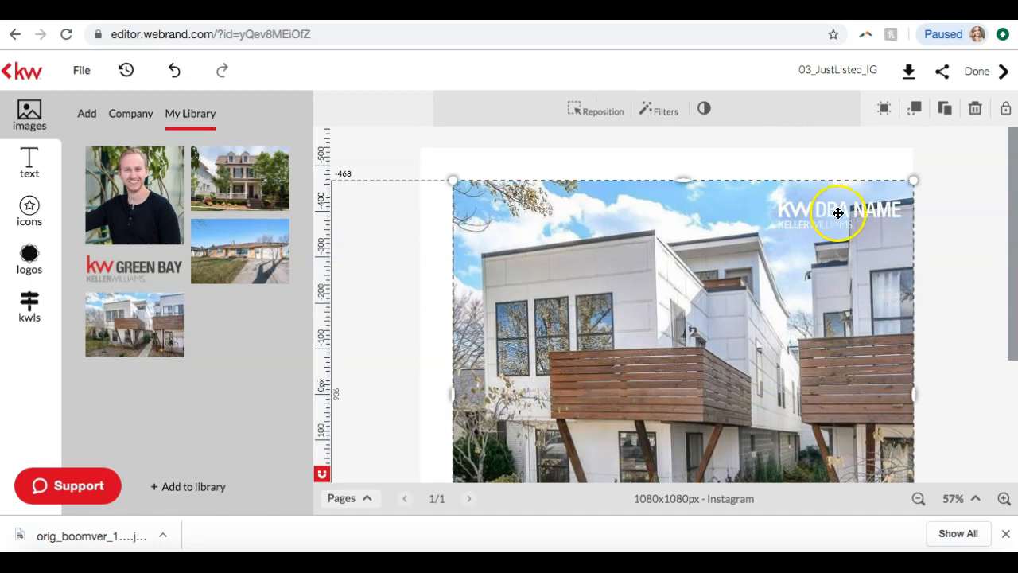
click(838, 213)
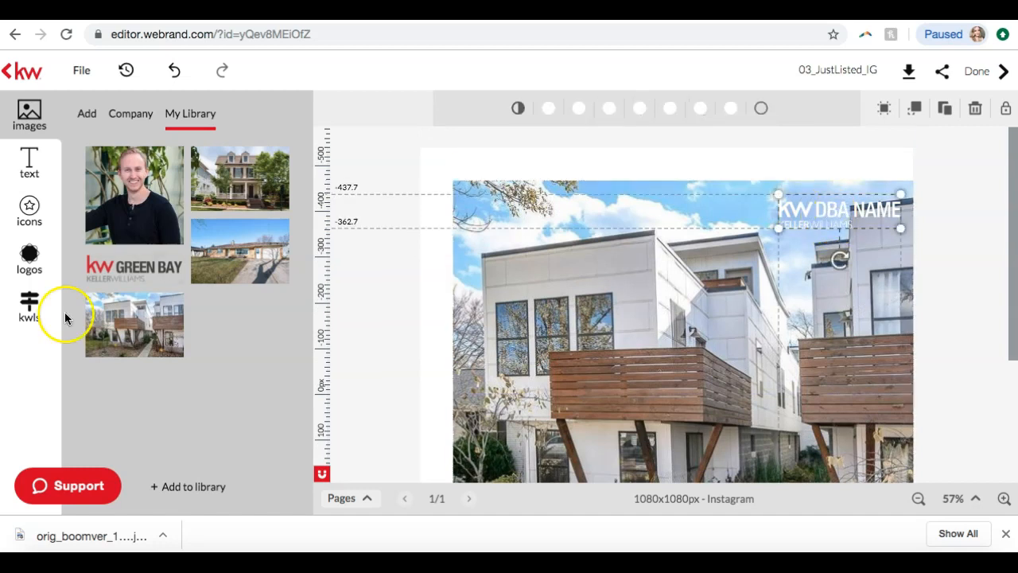
mouse_move(125, 268)
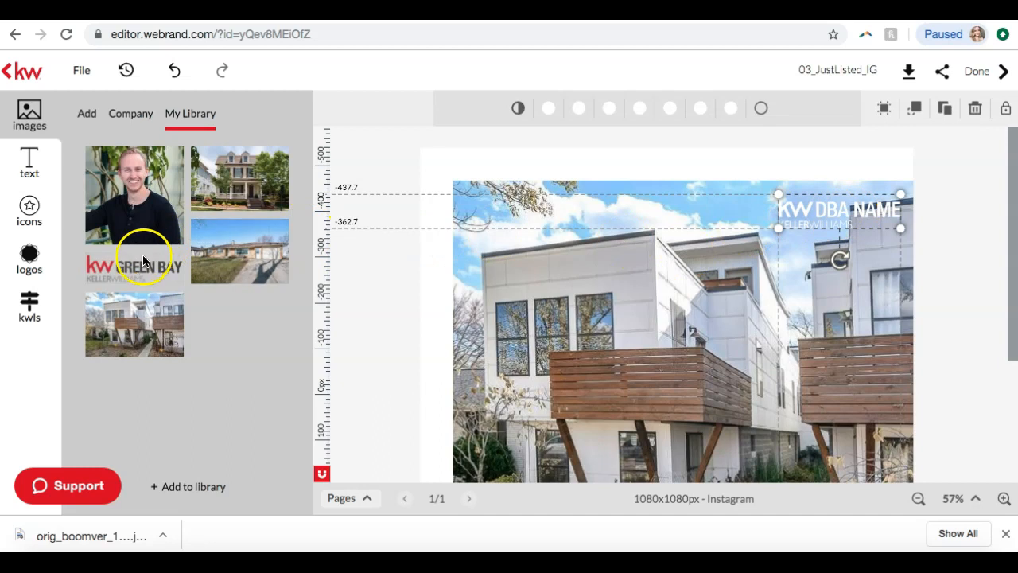
drag(157, 272, 885, 215)
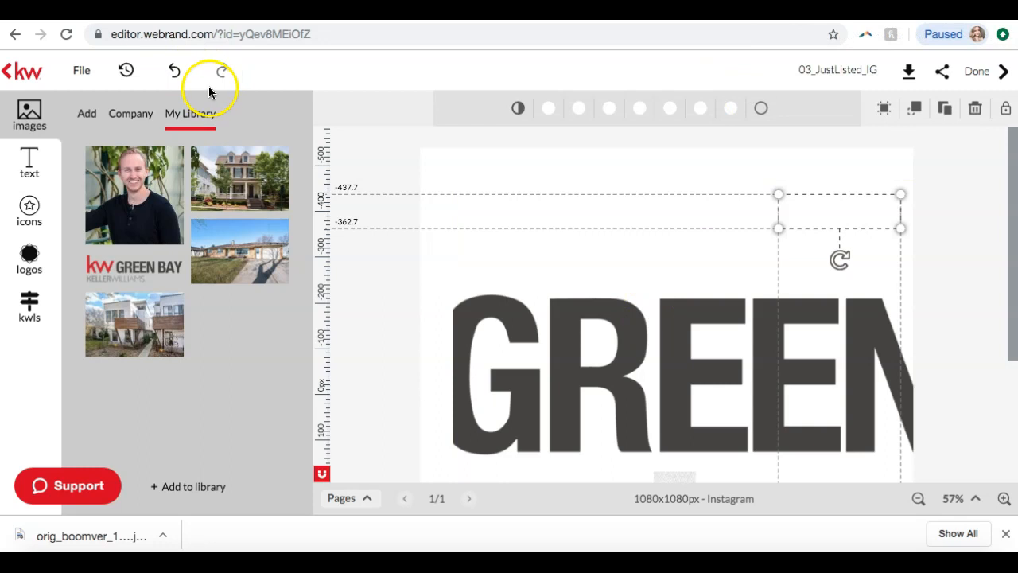
click(174, 73)
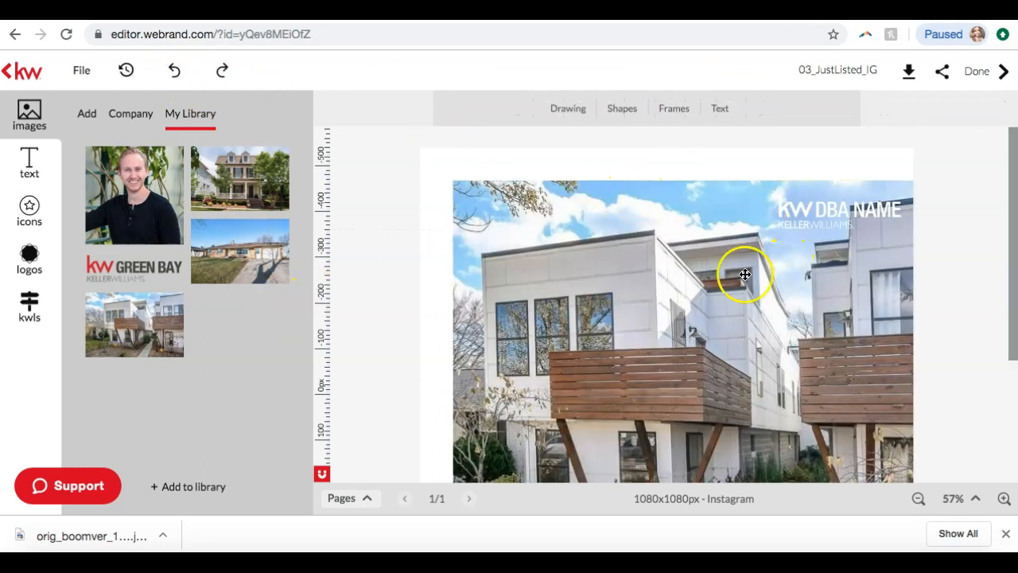
Delete the white KW DBA NAME logo from the upper-right corner of the townhouse photo
scroll(967, 209, down, 5)
scroll(966, 208, up, 4)
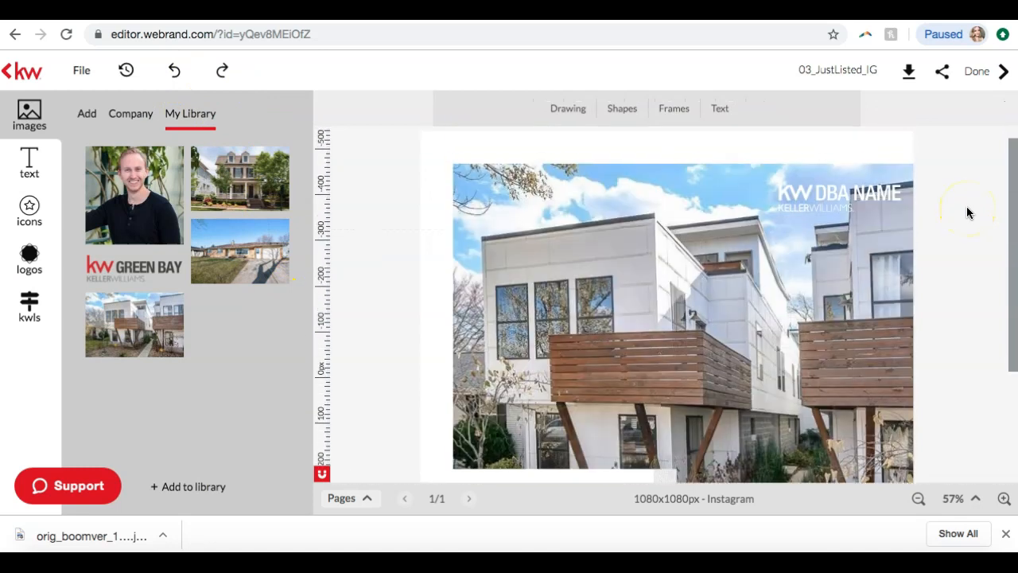
click(828, 193)
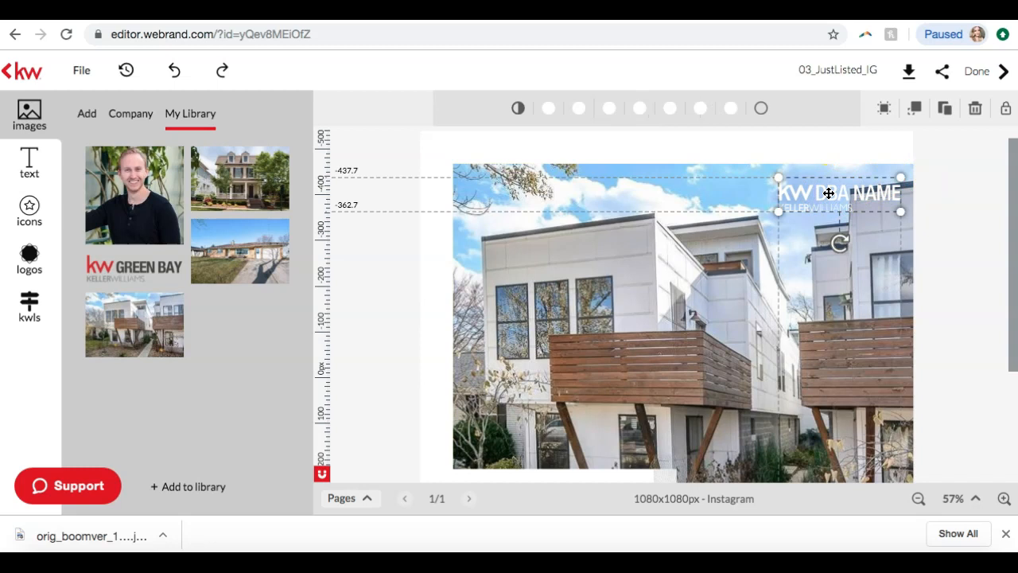
click(979, 108)
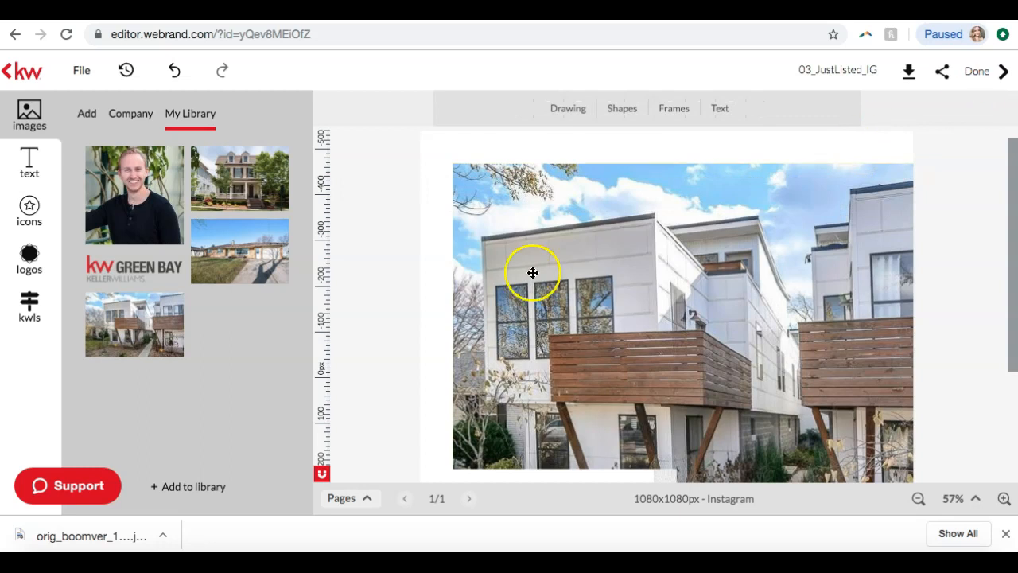
Try to insert the KW Green Bay logo from My Library and look for it across the whole design
mouse_move(125, 270)
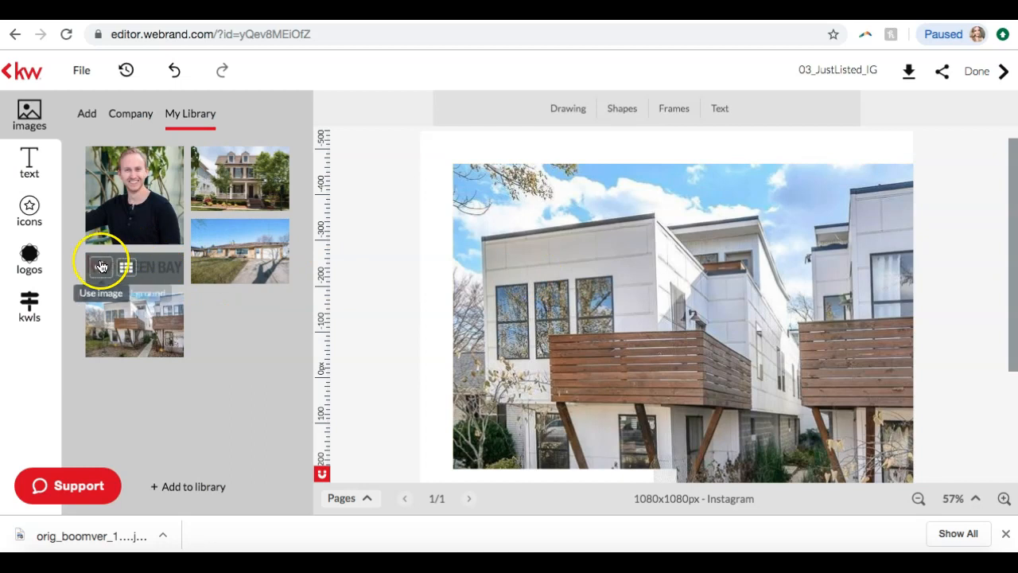
click(96, 266)
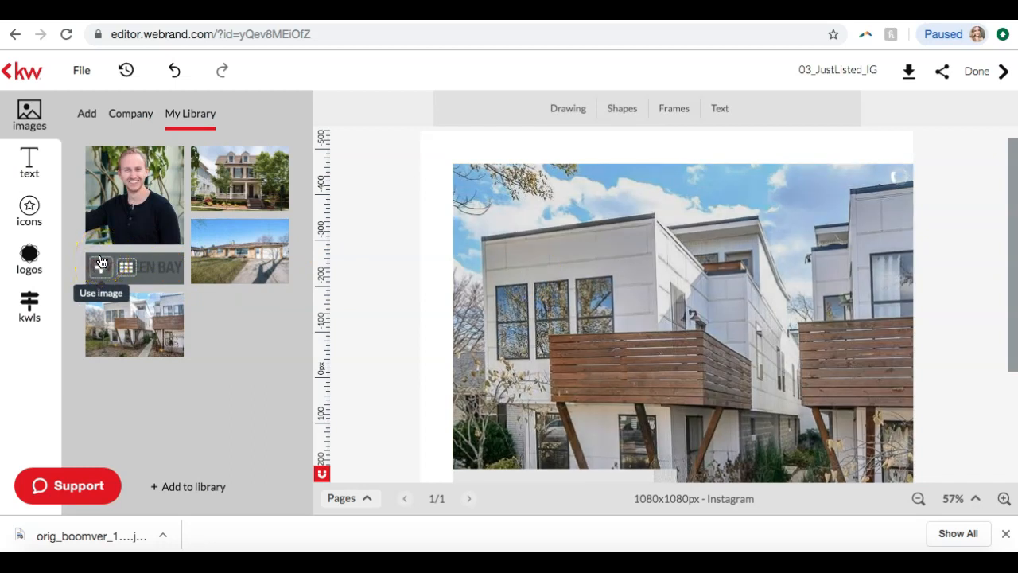
scroll(414, 261, down, 1)
scroll(413, 267, down, 1)
scroll(414, 267, up, 1)
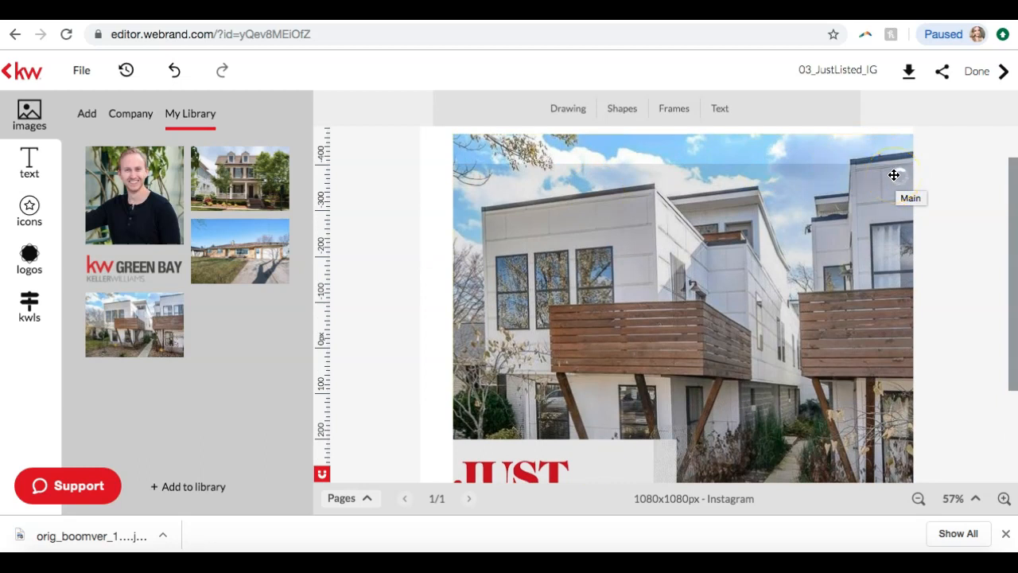
scroll(938, 208, down, 3)
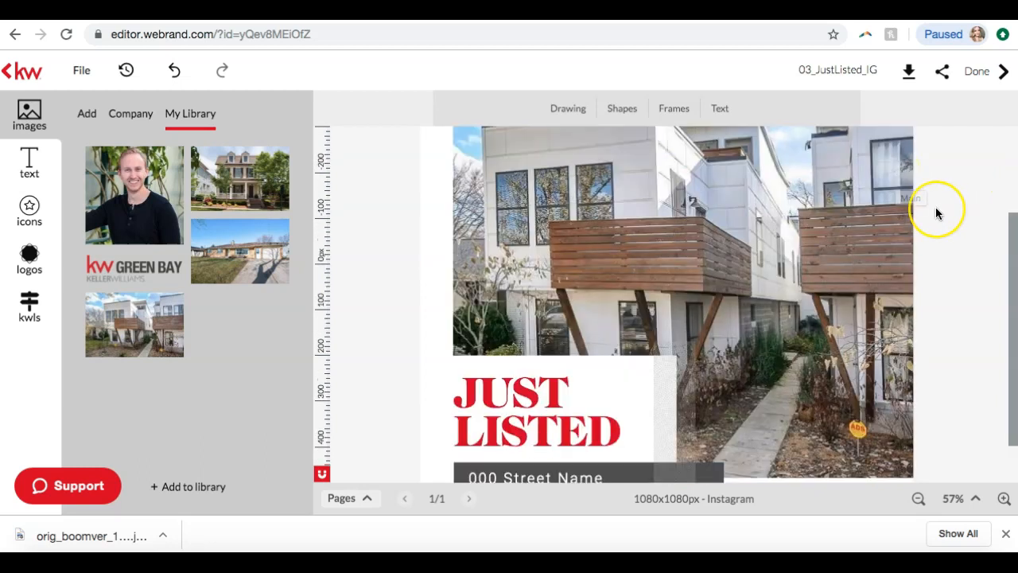
scroll(935, 212, up, 4)
scroll(935, 213, down, 3)
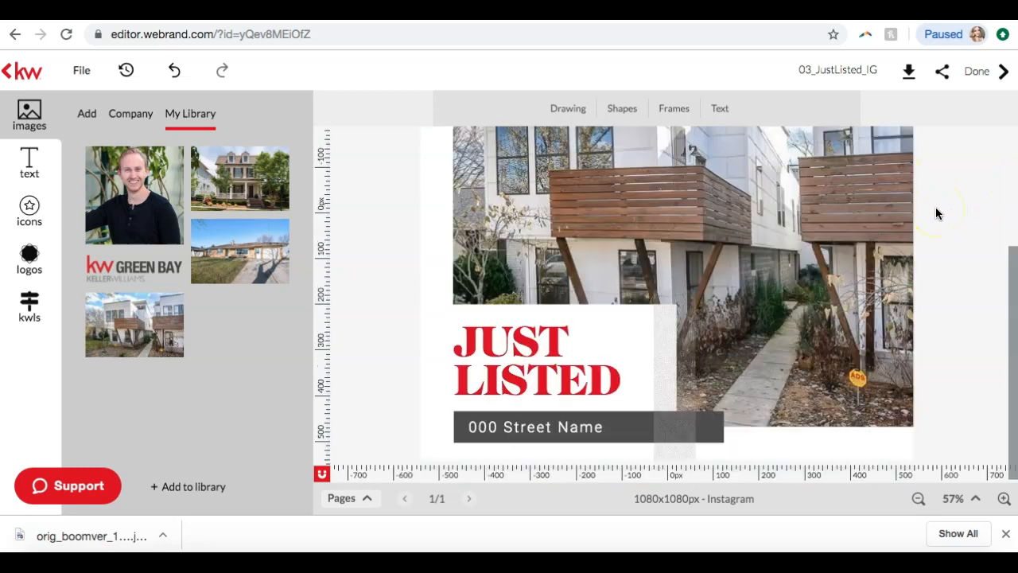
scroll(935, 214, up, 3)
Move the townhouse photo down to expose the area behind it, and return it to its original place
click(835, 198)
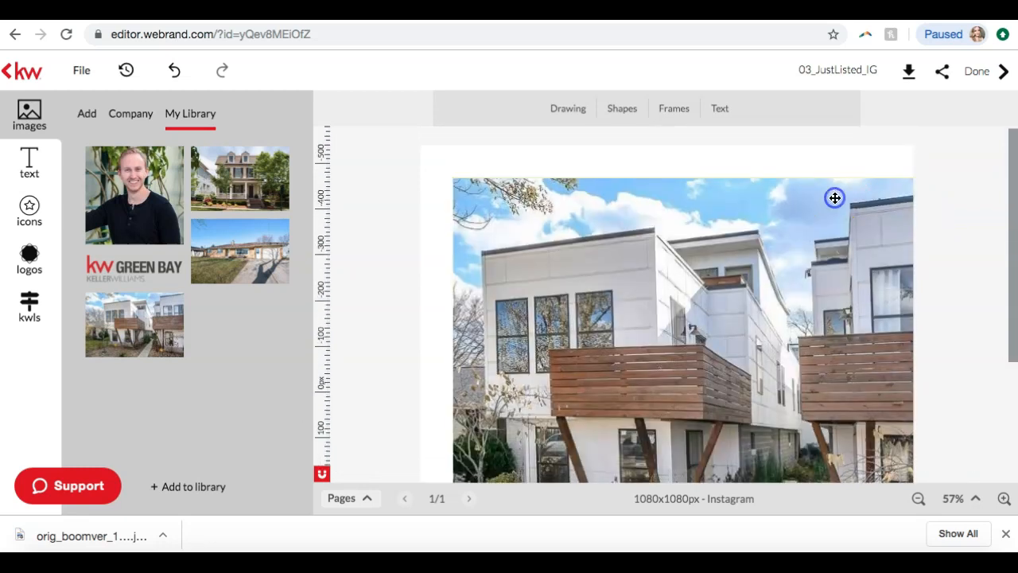
drag(834, 198, 840, 350)
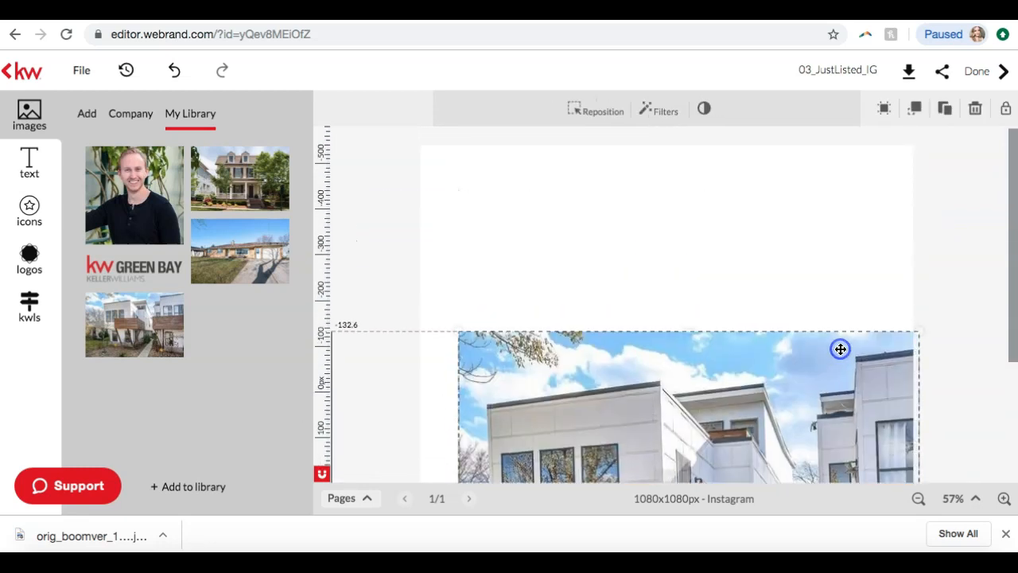
scroll(851, 293, down, 3)
scroll(851, 298, up, 3)
drag(786, 374, 779, 224)
scroll(777, 225, down, 3)
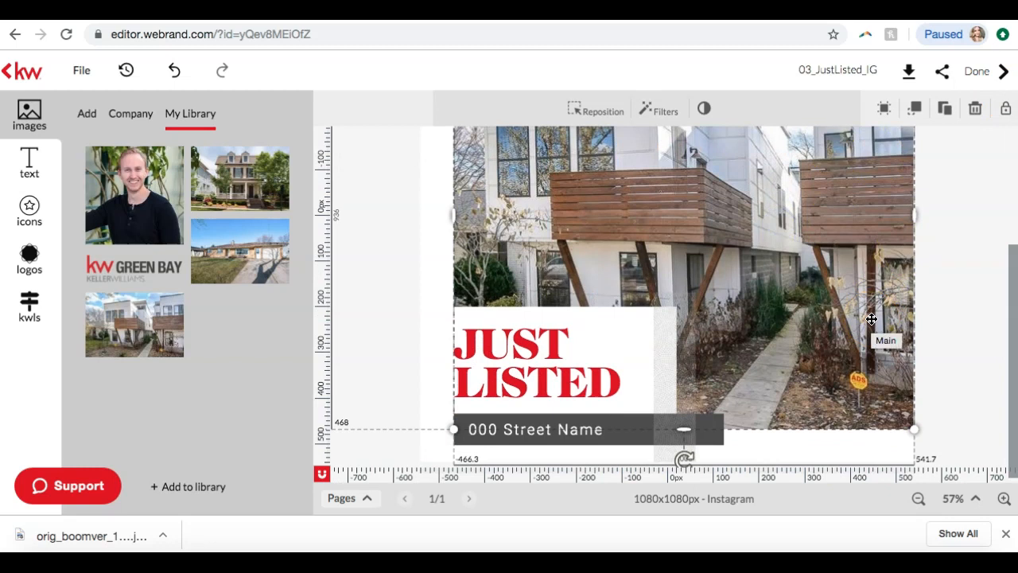
scroll(722, 298, up, 3)
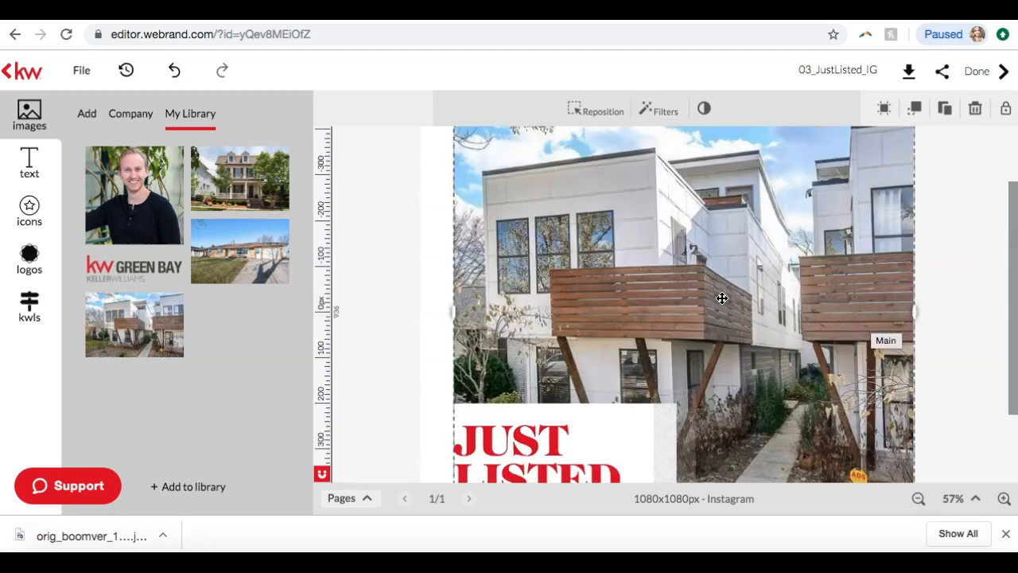
Raise the townhouse photo to the canvas's upper edge, leaving a white strip beneath it, and deselect it
drag(667, 263, 667, 231)
scroll(842, 263, down, 3)
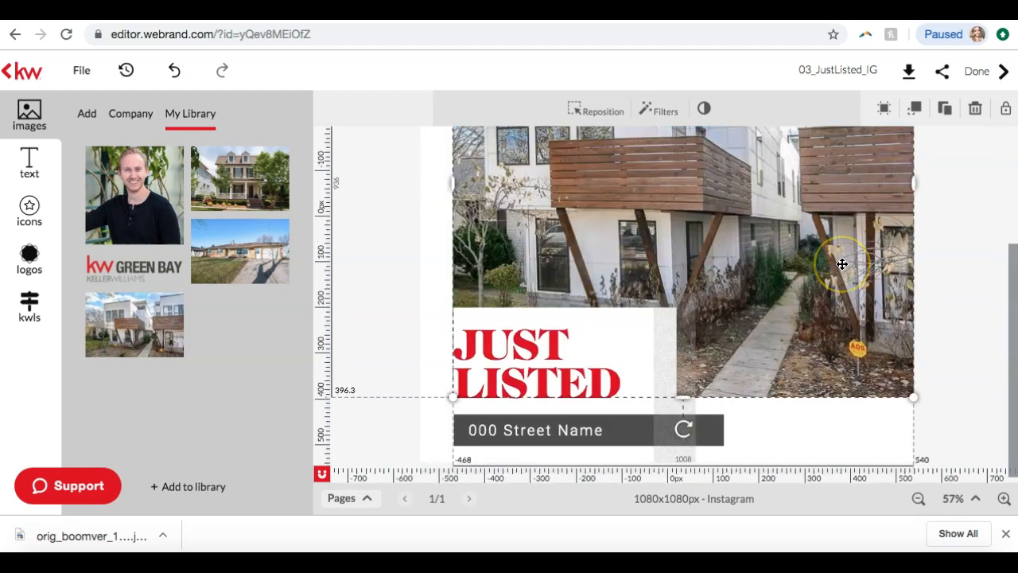
click(370, 246)
scroll(371, 246, up, 3)
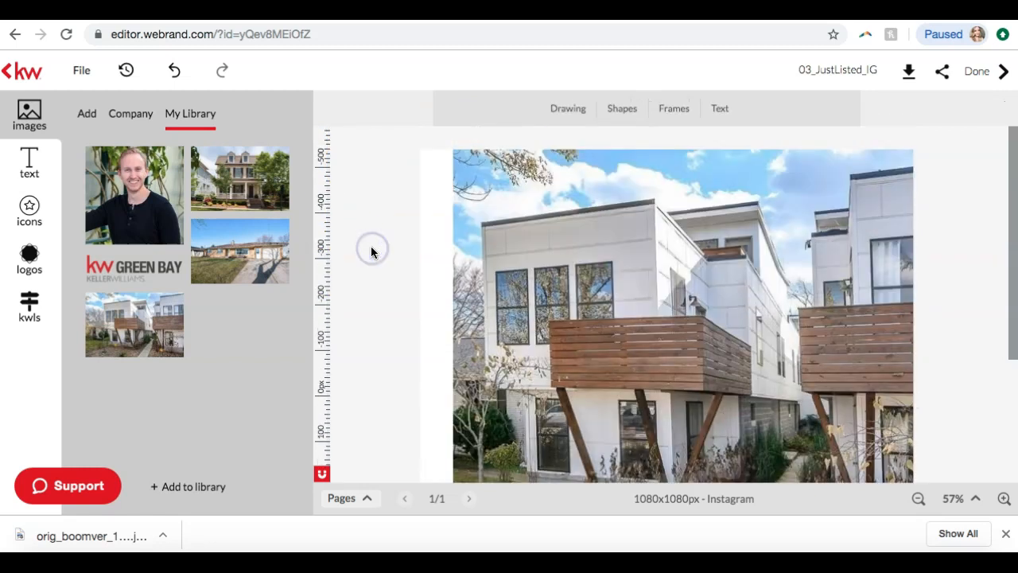
Insert the KW Green Bay logo from My Library as a separate image on the design
mouse_move(141, 265)
drag(159, 269, 220, 309)
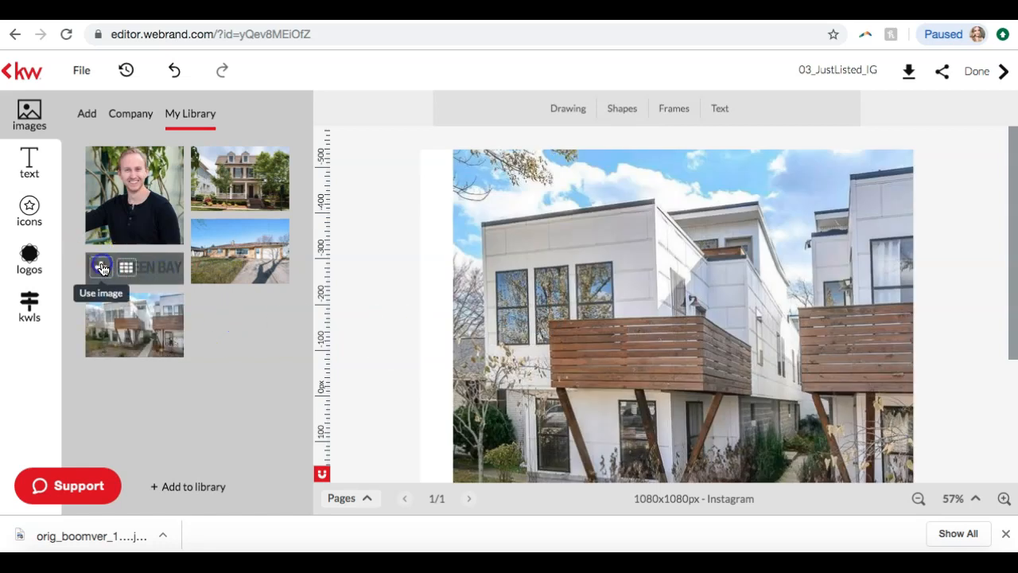
click(101, 268)
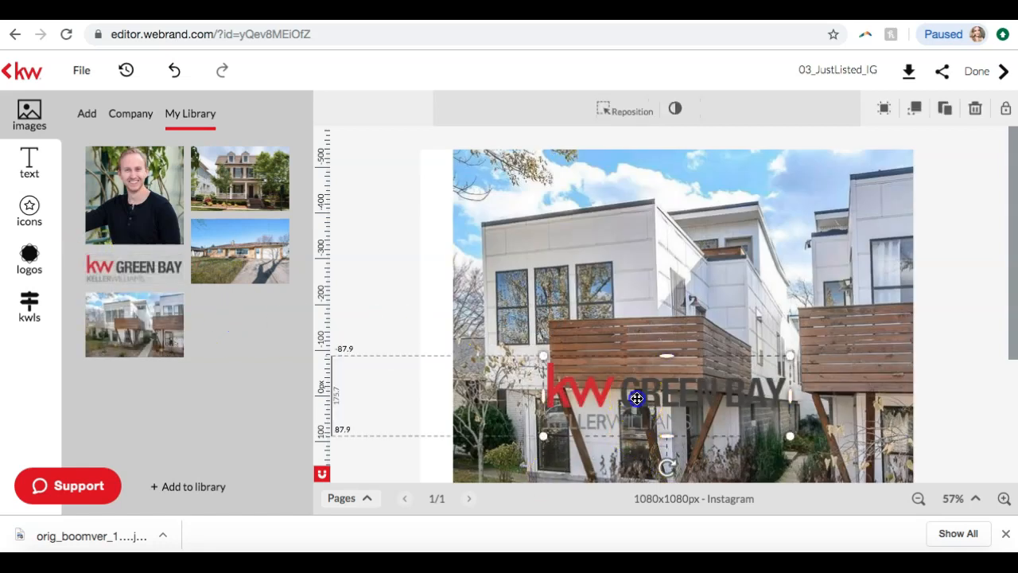
Move the KW Green Bay logo to the photo's left edge and bring it back toward the middle of the design
drag(637, 398, 546, 198)
scroll(548, 198, down, 5)
scroll(548, 198, up, 3)
scroll(548, 197, up, 2)
scroll(573, 203, down, 5)
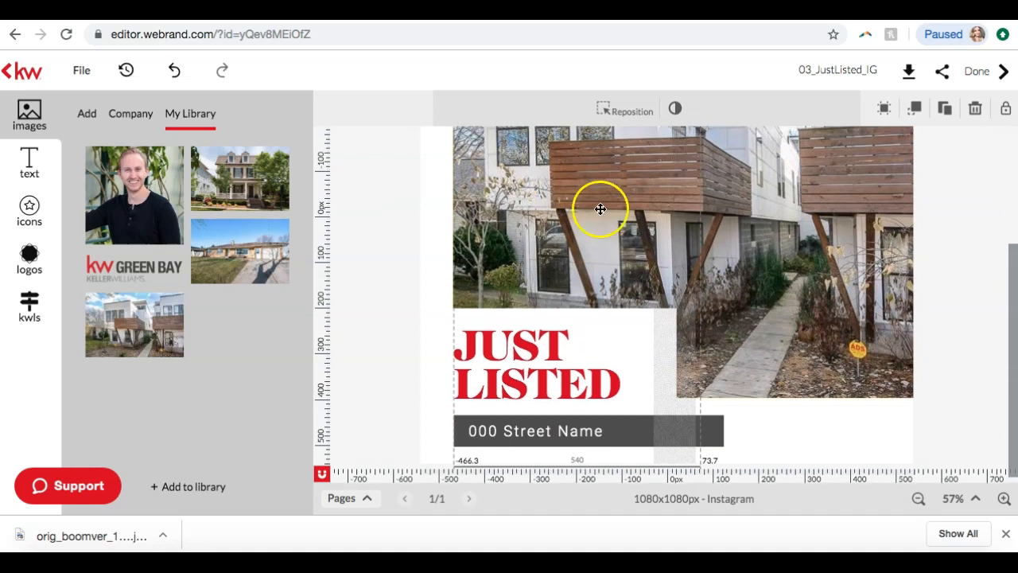
scroll(600, 208, up, 6)
drag(600, 209, 716, 375)
scroll(716, 375, down, 5)
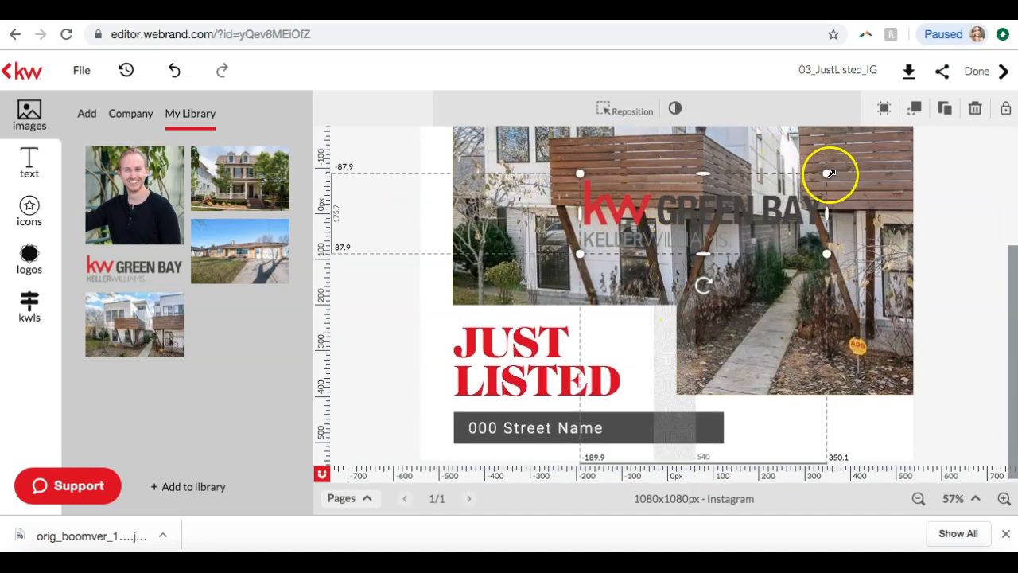
Shrink the KW Green Bay logo, place it in the white strip beneath the photo's lower-right corner, and deselect it
drag(727, 207, 708, 181)
scroll(708, 182, up, 1)
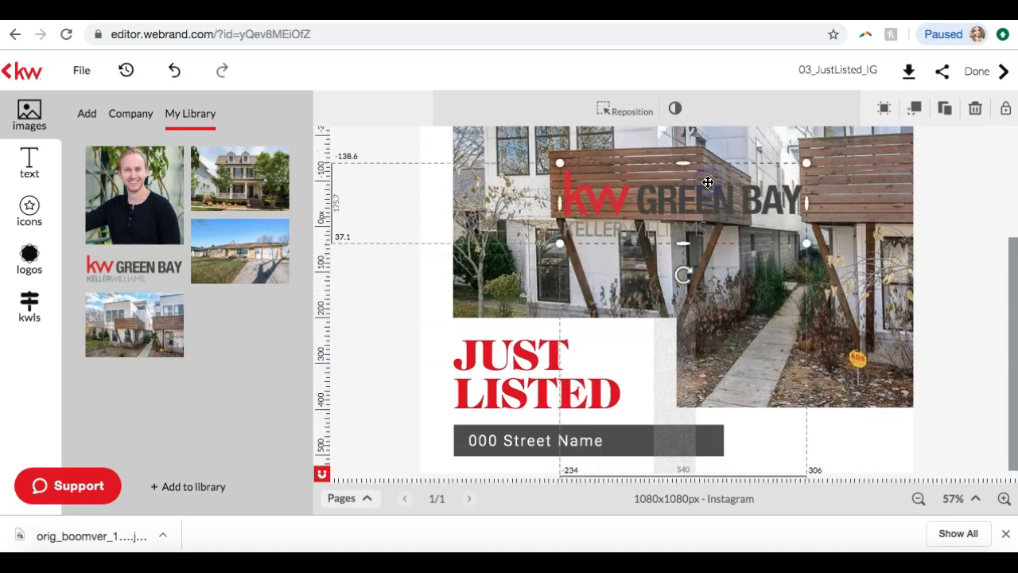
mouse_move(807, 179)
mouse_down()
mouse_move(768, 209)
mouse_move(657, 231)
mouse_move(790, 334)
mouse_move(843, 445)
mouse_move(862, 450)
mouse_up()
click(627, 242)
click(956, 409)
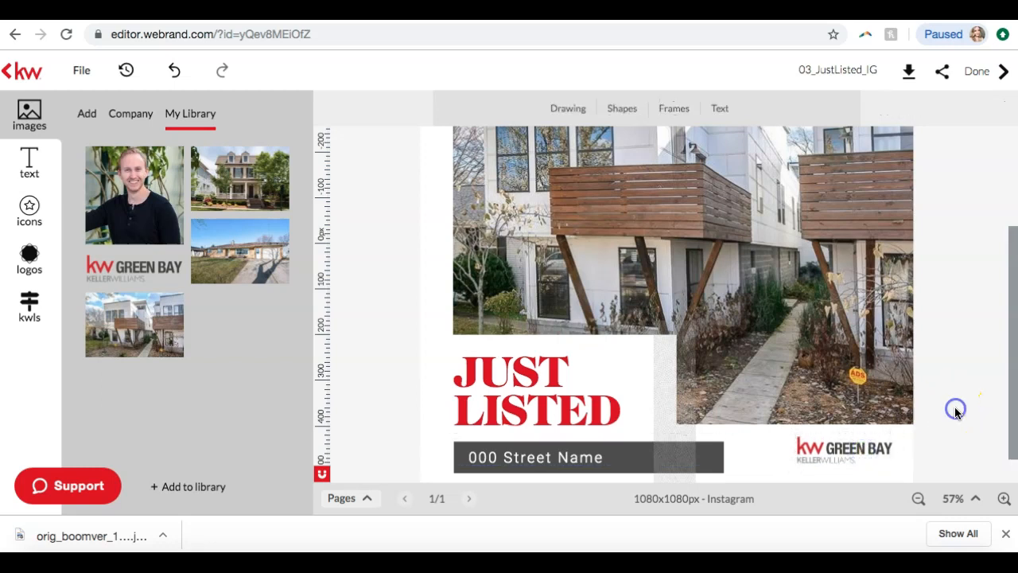
scroll(955, 407, up, 3)
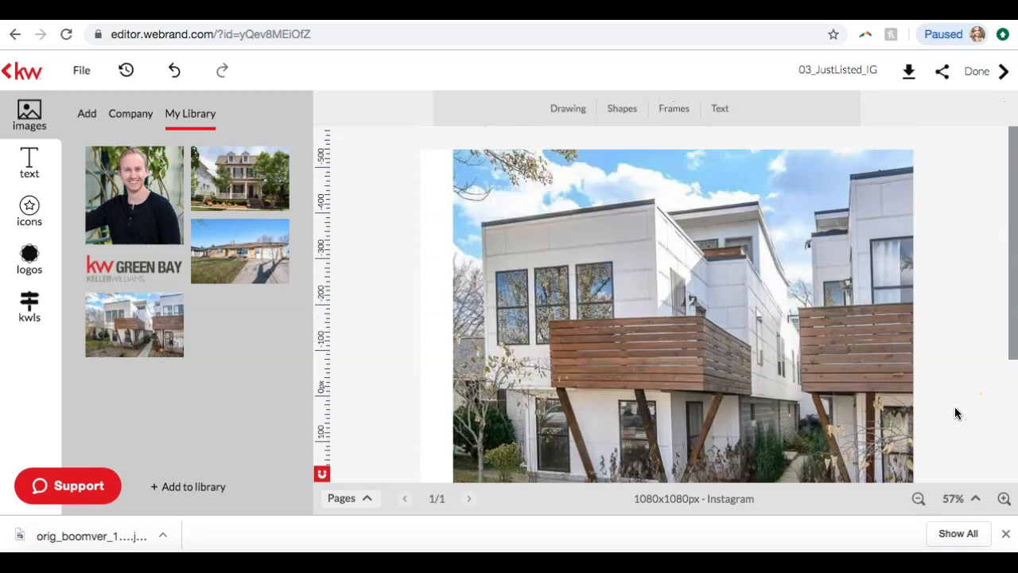
Replace the "000 Street Name" placeholder in the dark bar with the listing's street address and deselect the text
scroll(955, 406, down, 5)
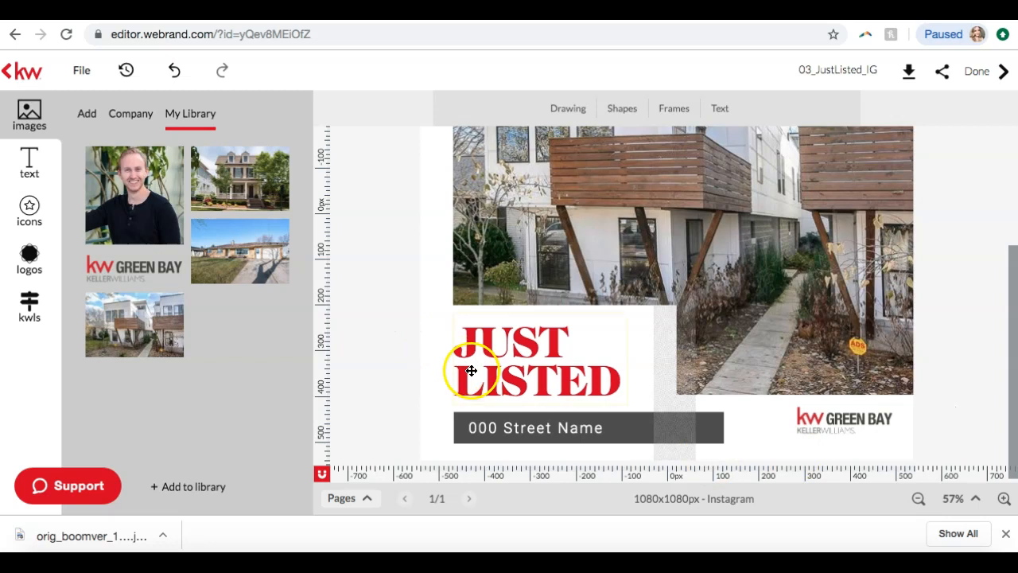
click(580, 434)
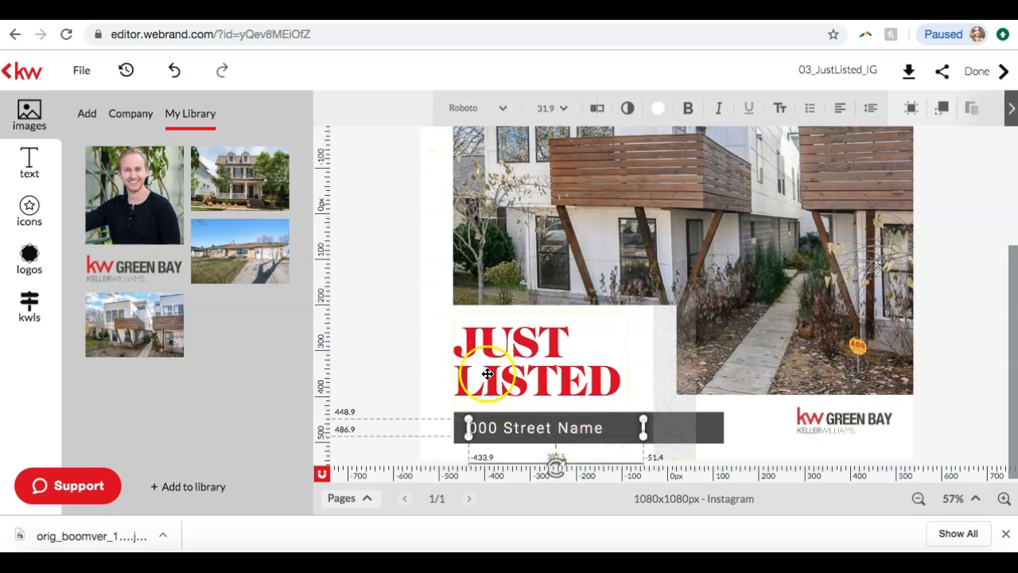
click(592, 429)
drag(595, 428, 482, 427)
key(BackSpace)
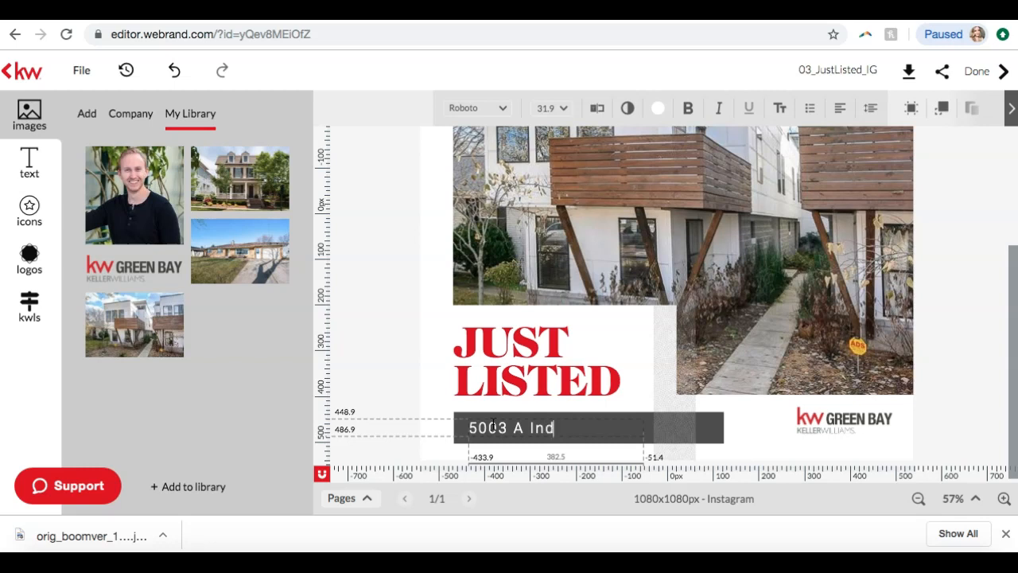
text(ve)
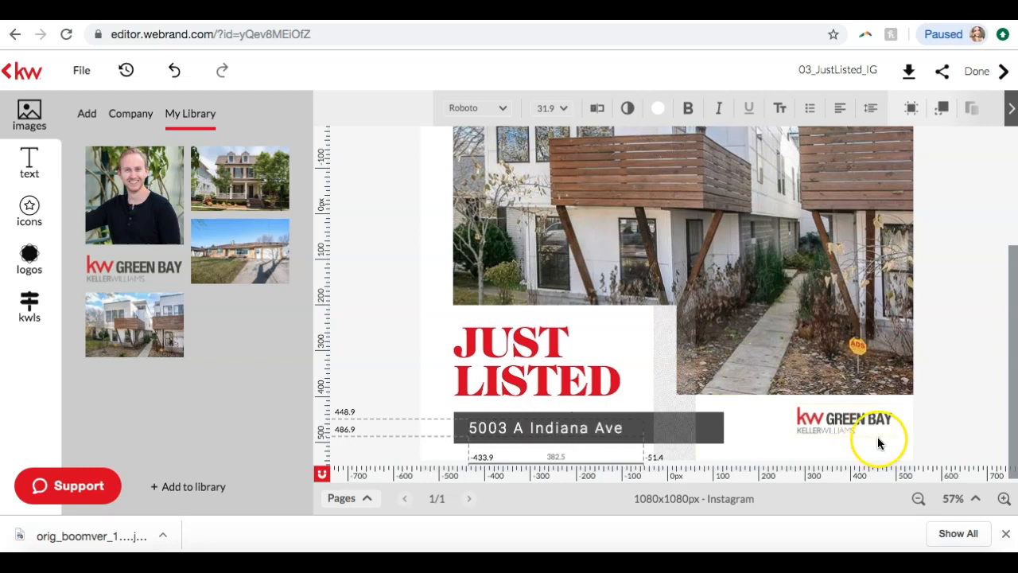
click(942, 425)
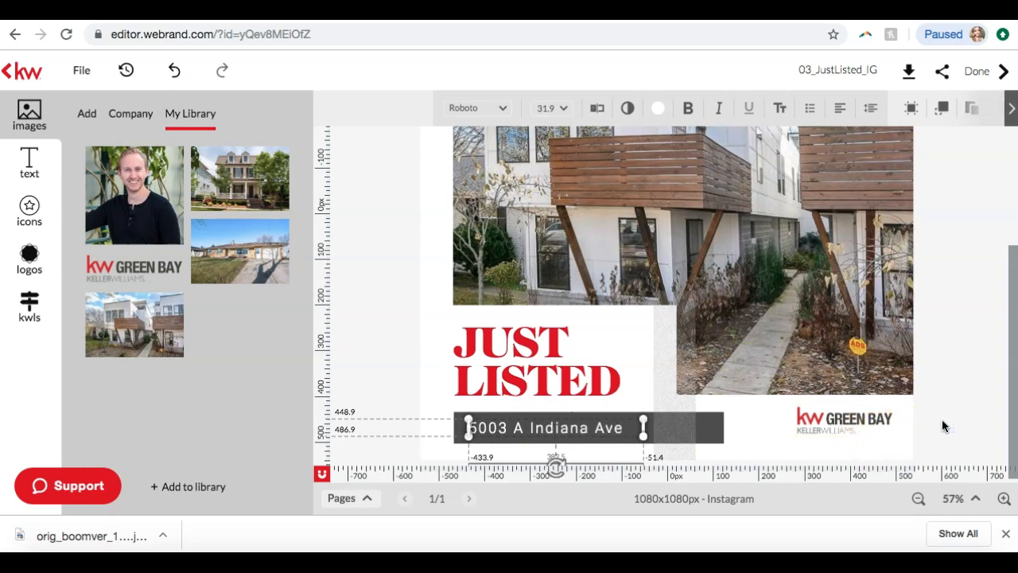
click(957, 294)
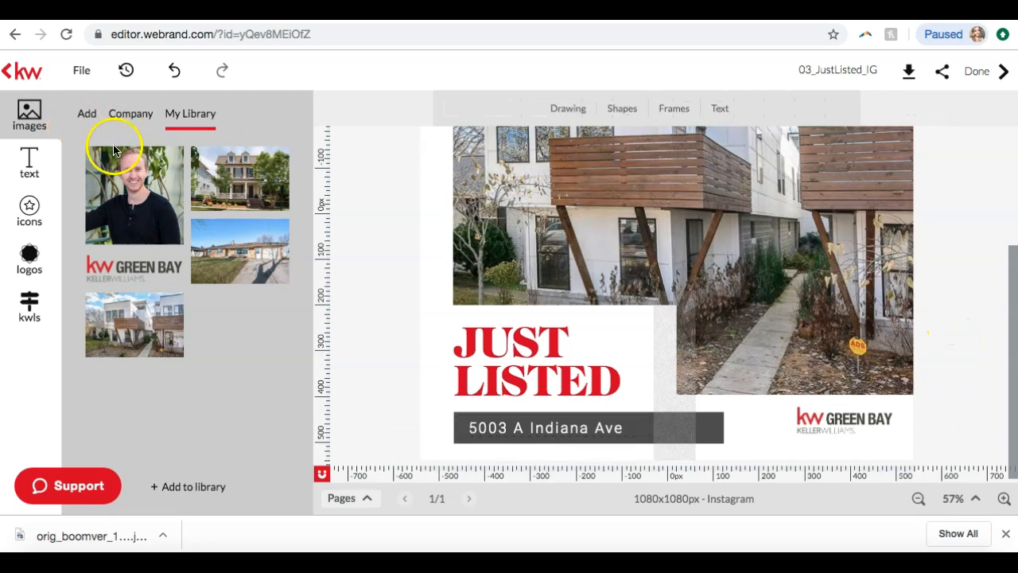
Look through the personal library's text, icon and logo collections
click(37, 188)
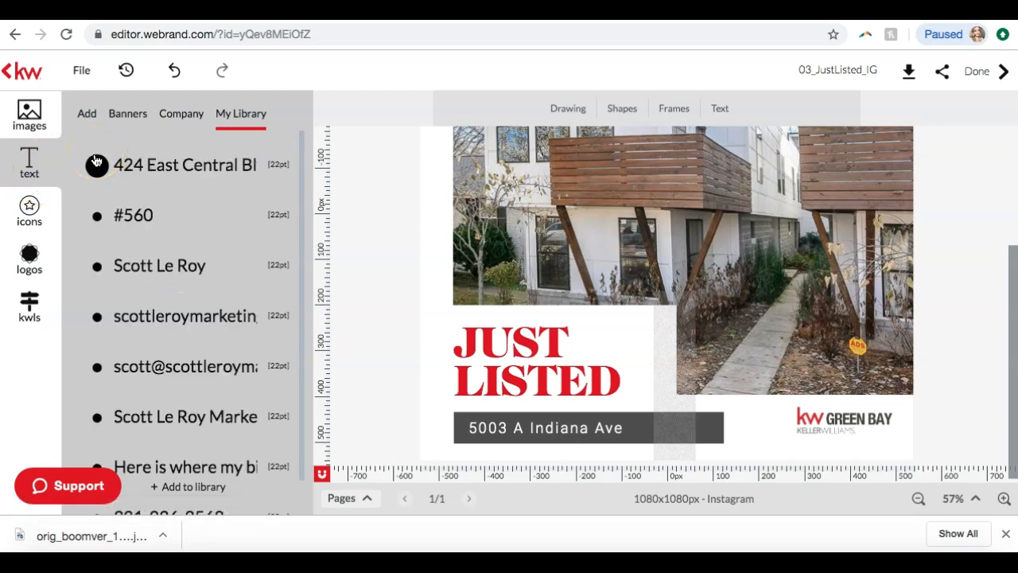
click(33, 210)
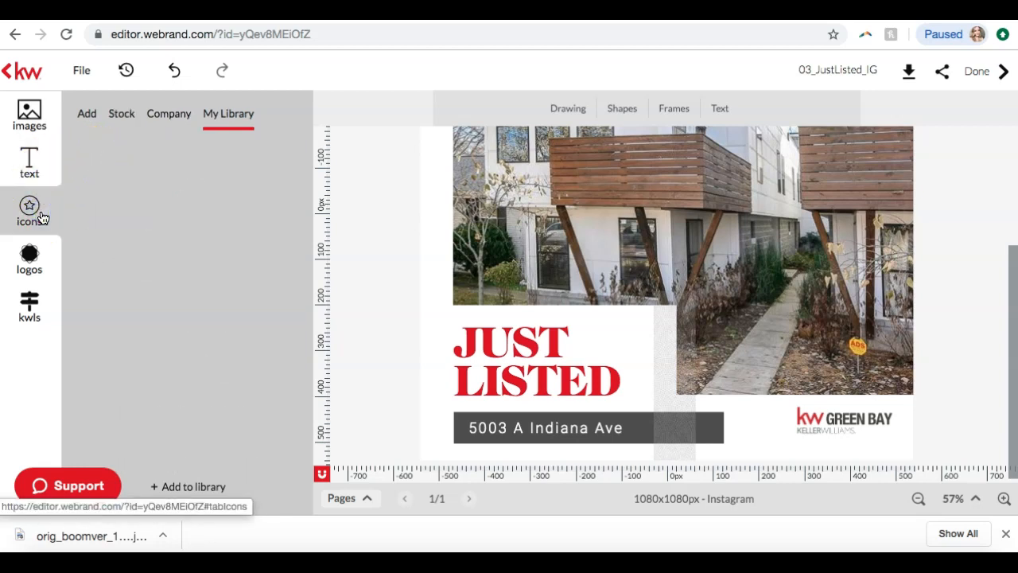
click(31, 259)
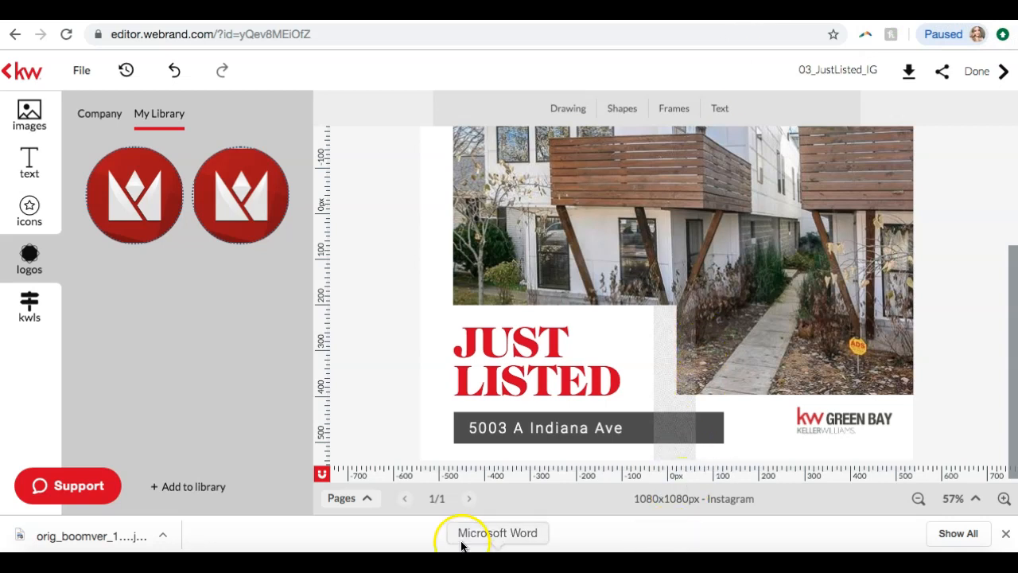
Reply "pexels.com" to Viewer 13's stock photo question in the meeting chat, close the chat and return to the design editor
click(676, 562)
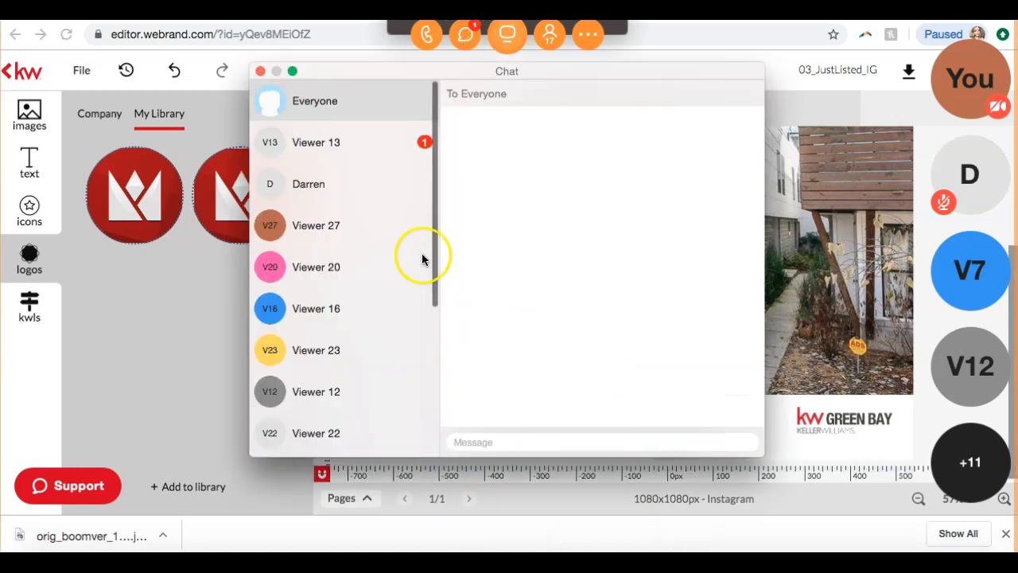
click(334, 145)
click(482, 433)
click(494, 441)
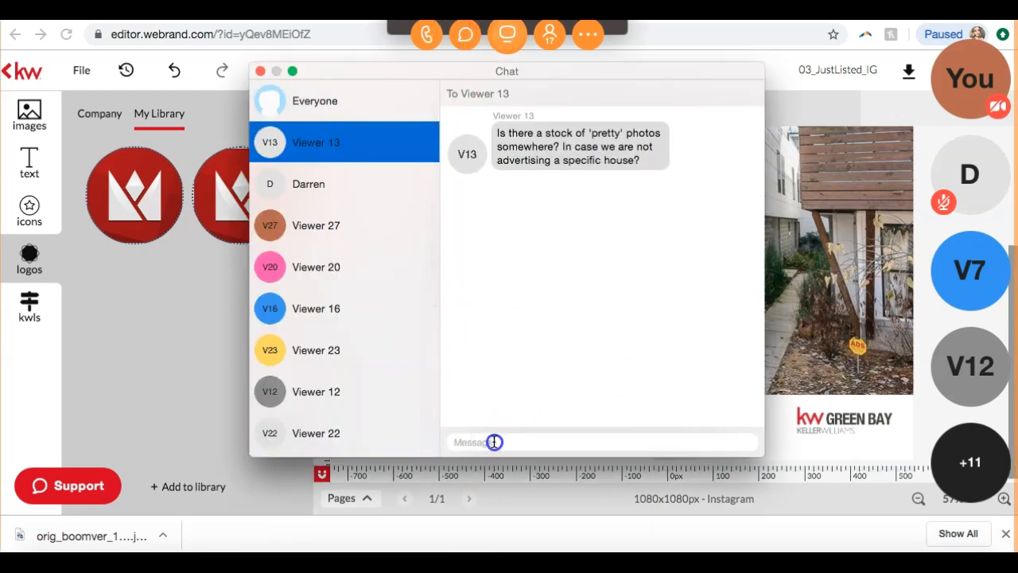
text(pexels)
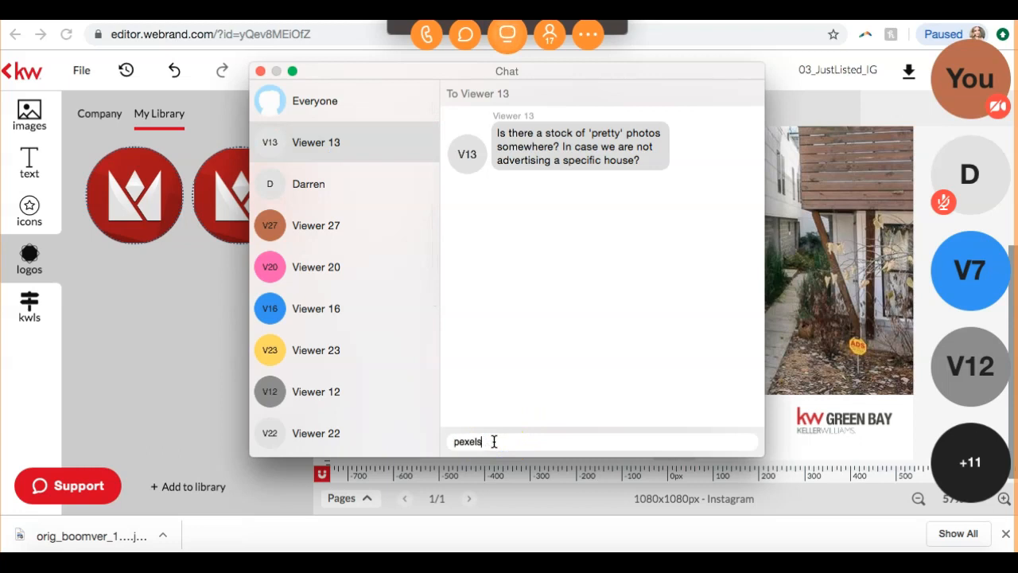
text(.com)
key(Return)
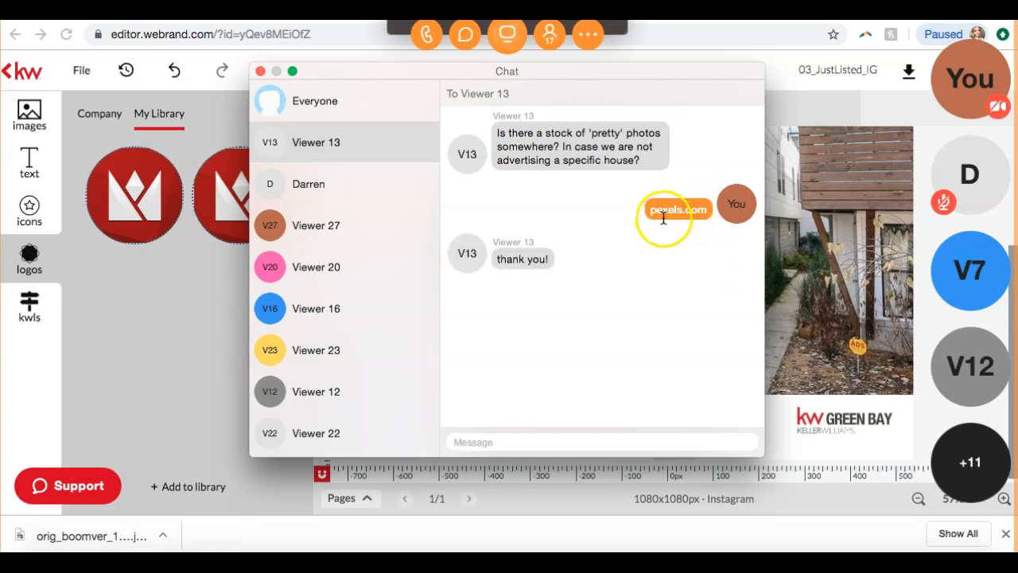
click(261, 72)
click(507, 34)
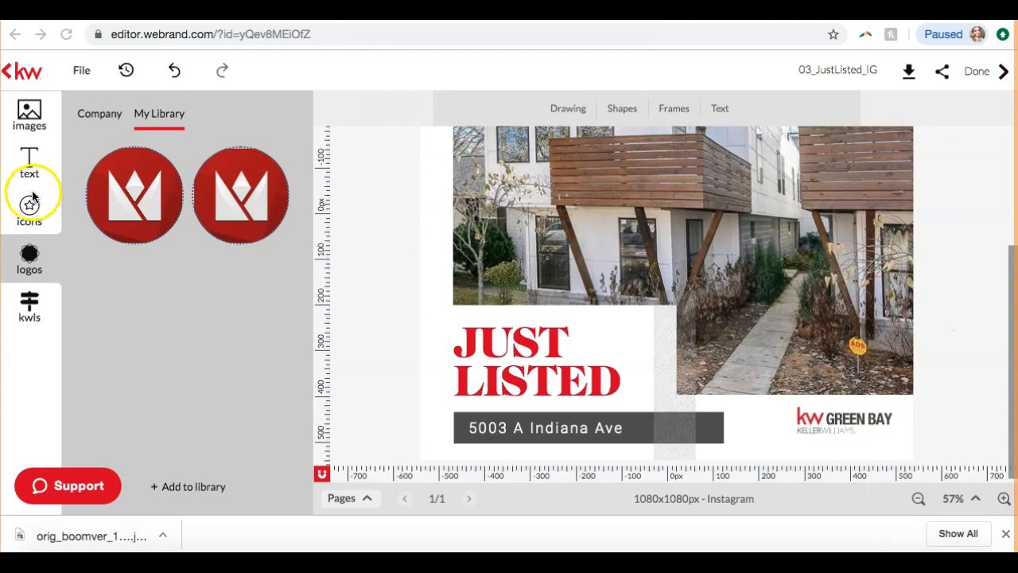
Examine the company image library and browse the photos in its KW Stock Images folder
click(33, 121)
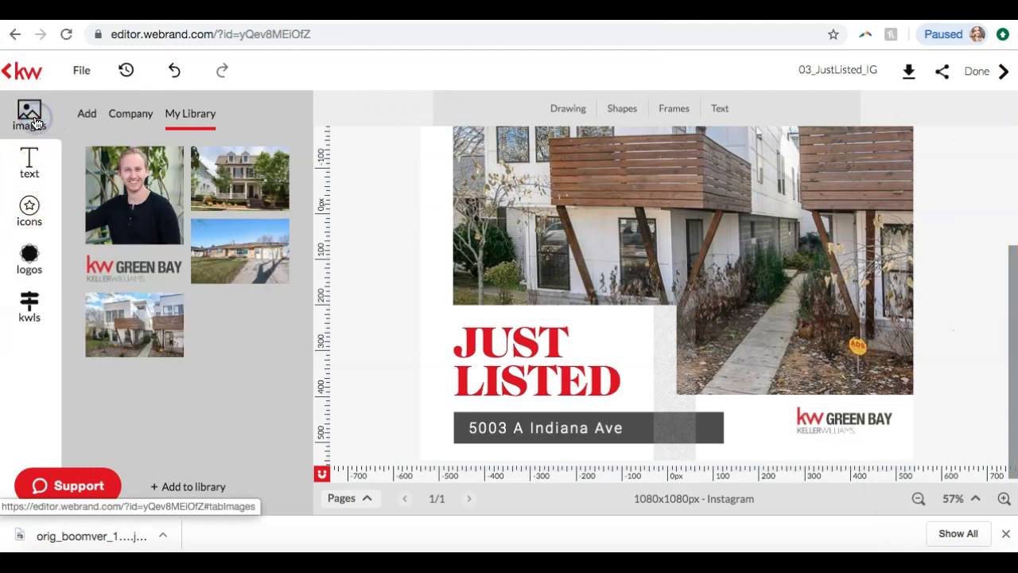
click(126, 116)
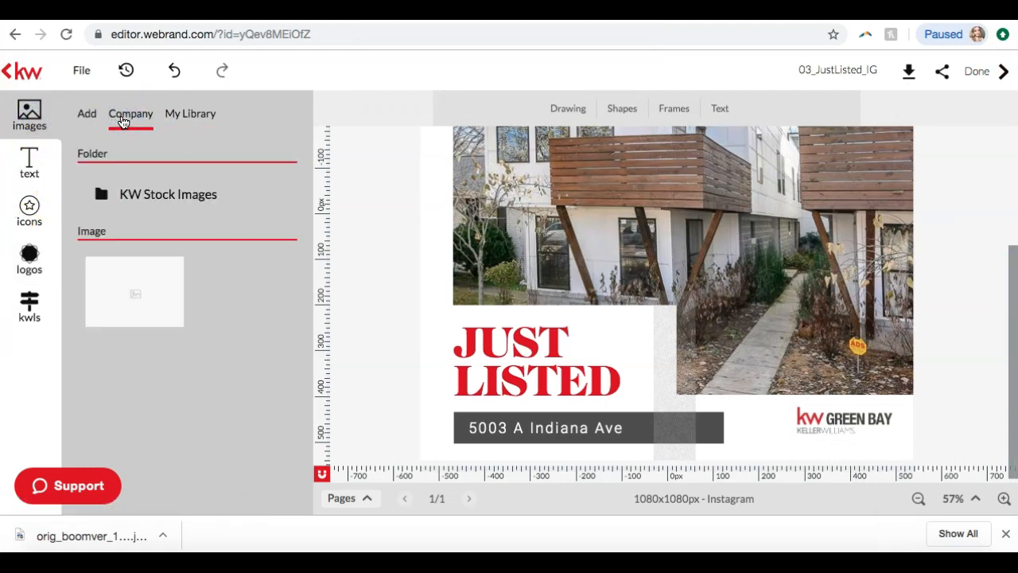
scroll(597, 217, up, 4)
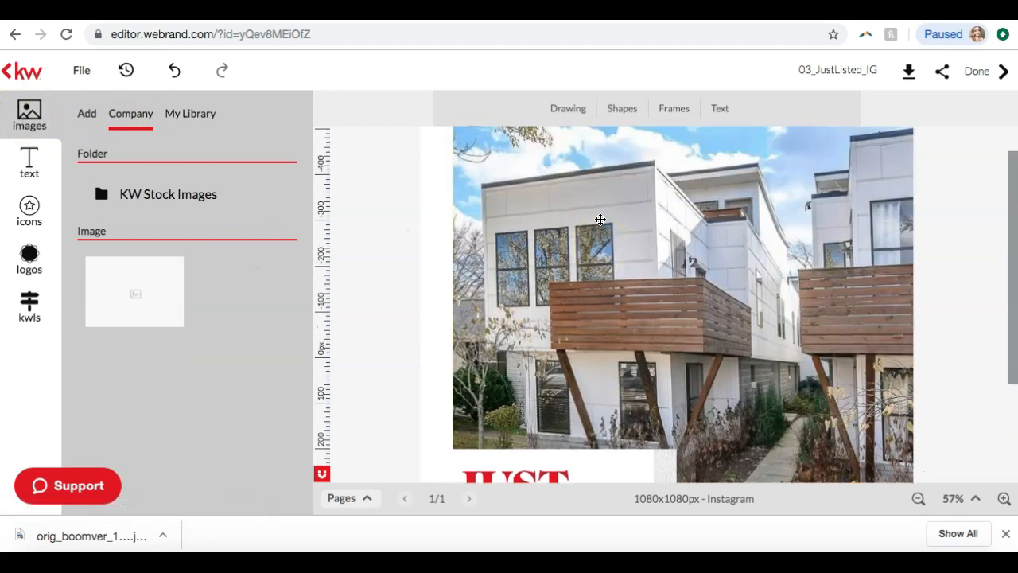
scroll(601, 220, up, 1)
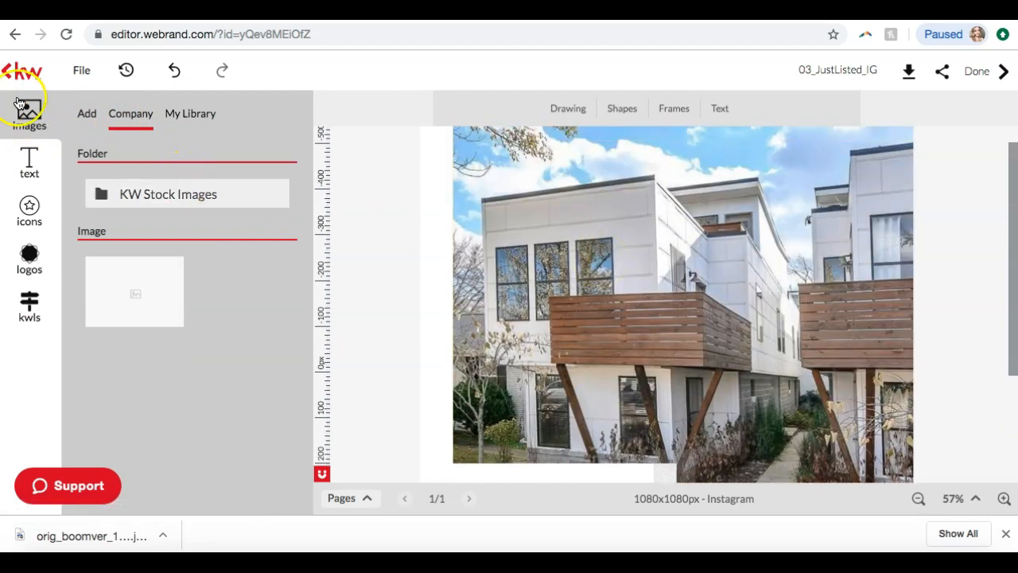
click(203, 115)
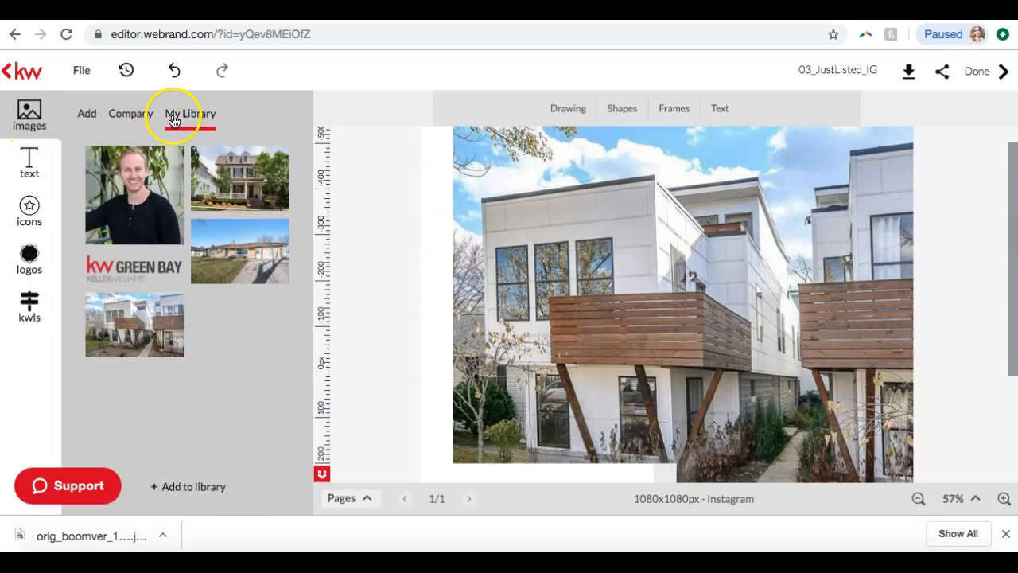
click(132, 117)
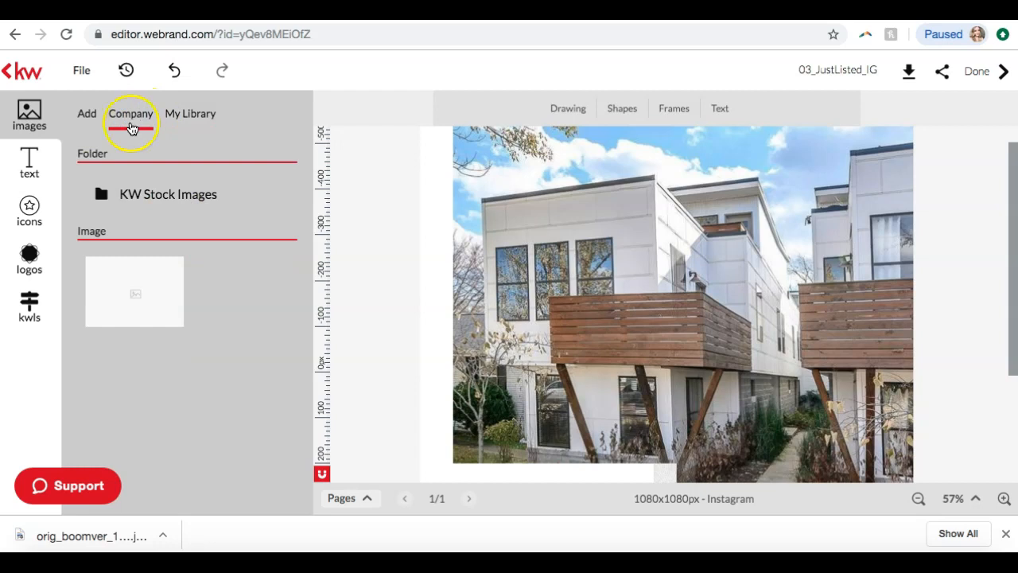
click(140, 196)
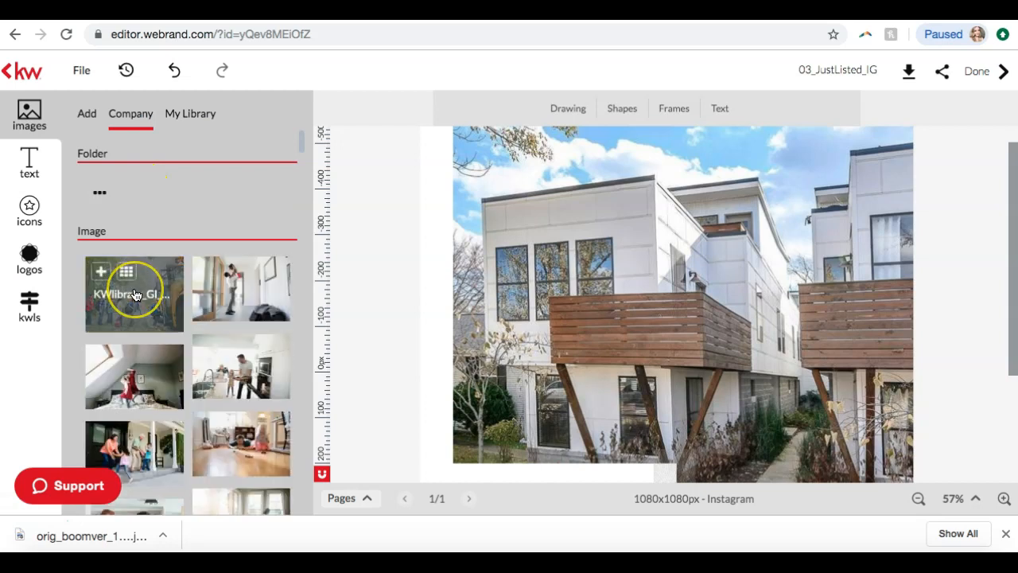
scroll(125, 286, down, 3)
scroll(252, 330, down, 3)
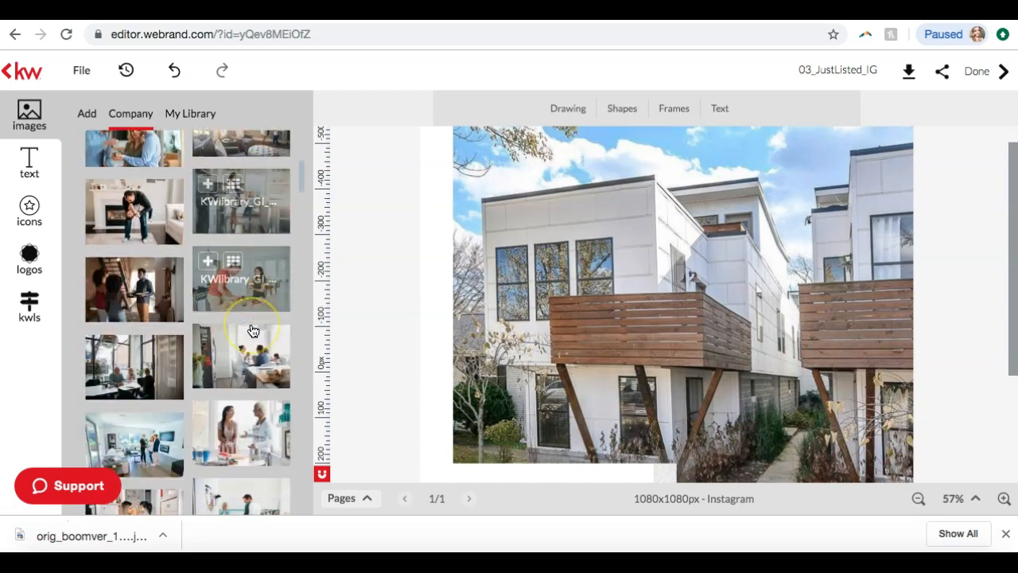
scroll(252, 330, down, 10)
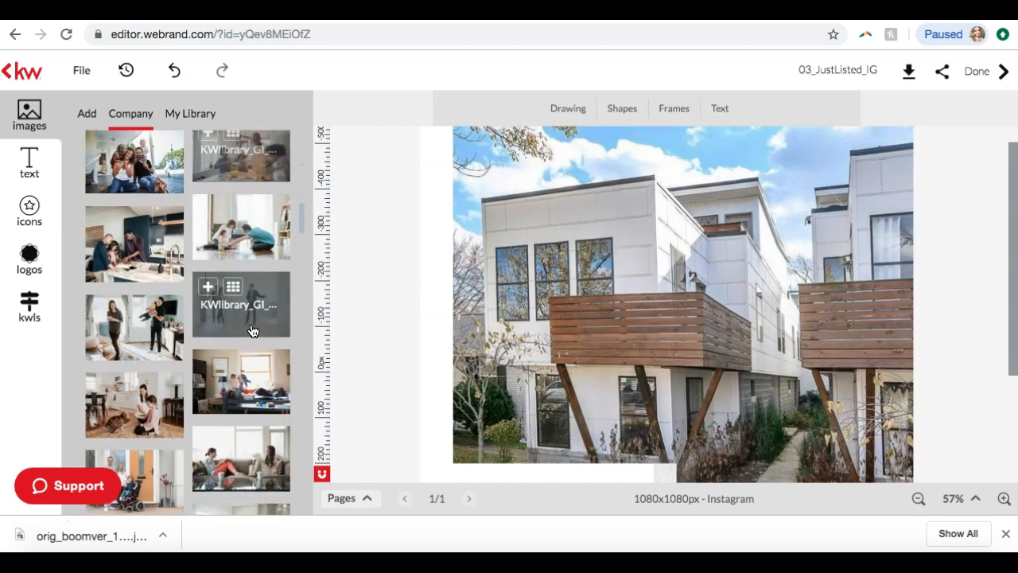
click(252, 334)
scroll(252, 334, down, 10)
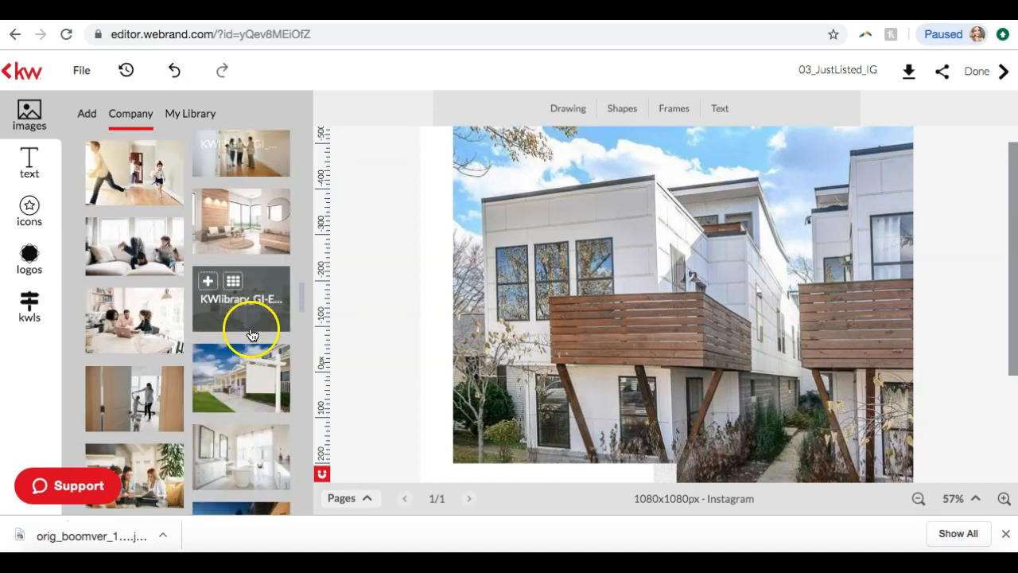
scroll(250, 338, down, 10)
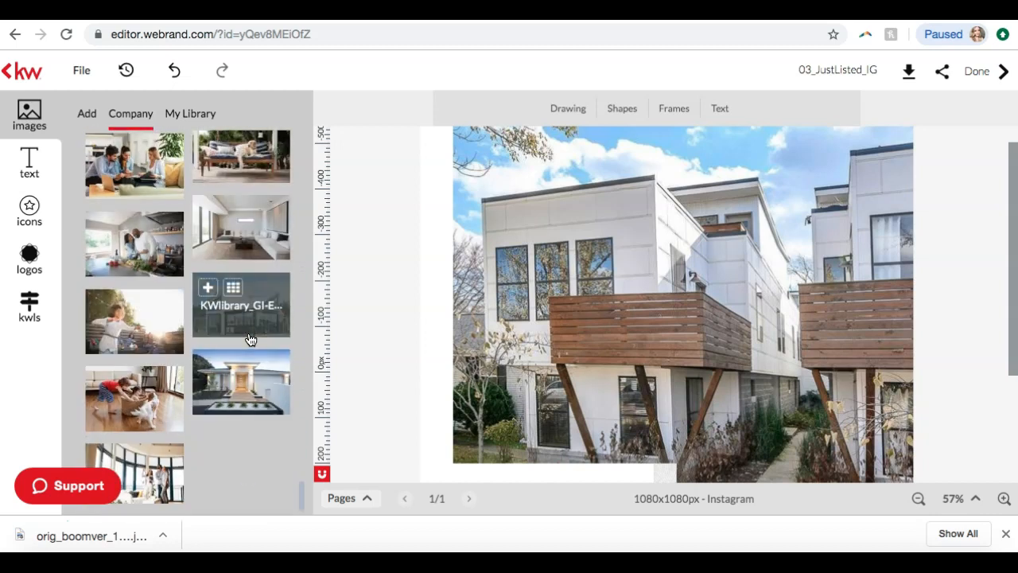
Check the company logo folders and the KW listing search
click(30, 254)
click(99, 113)
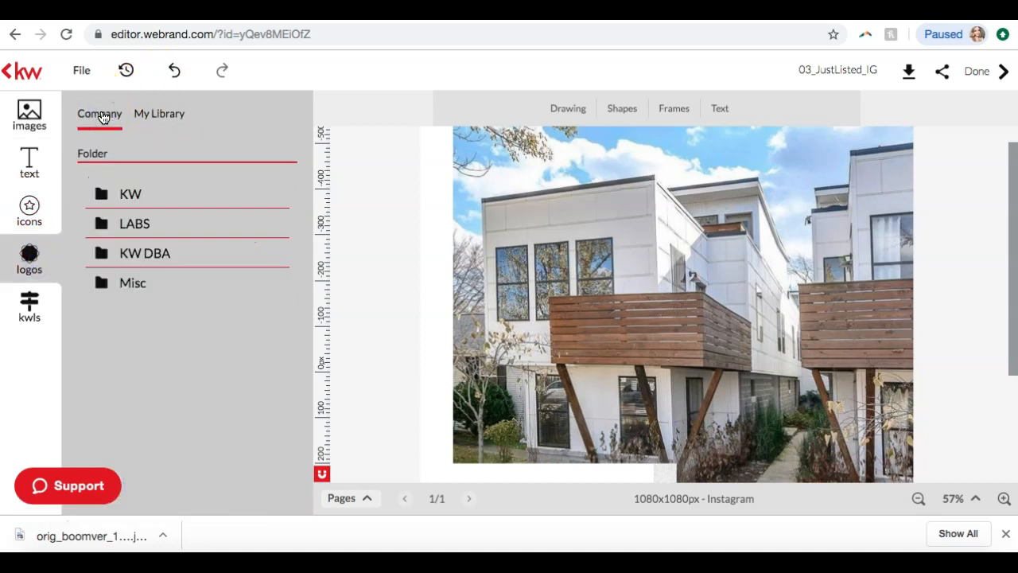
click(32, 304)
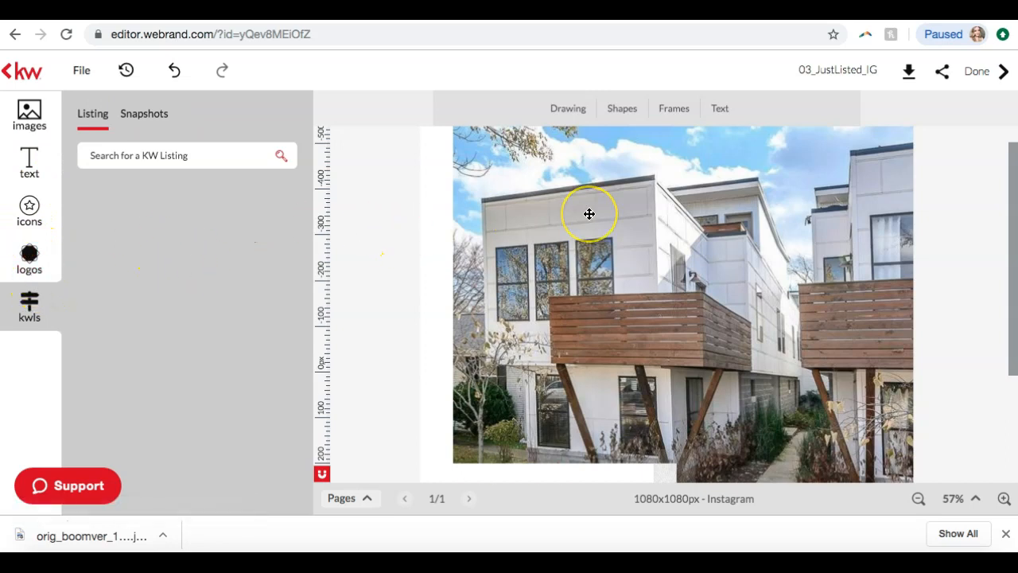
Review the whole design from the listing photo down to the address bar and logo, at 45% zoom
scroll(588, 213, down, 2)
scroll(588, 213, down, 1)
scroll(589, 213, up, 4)
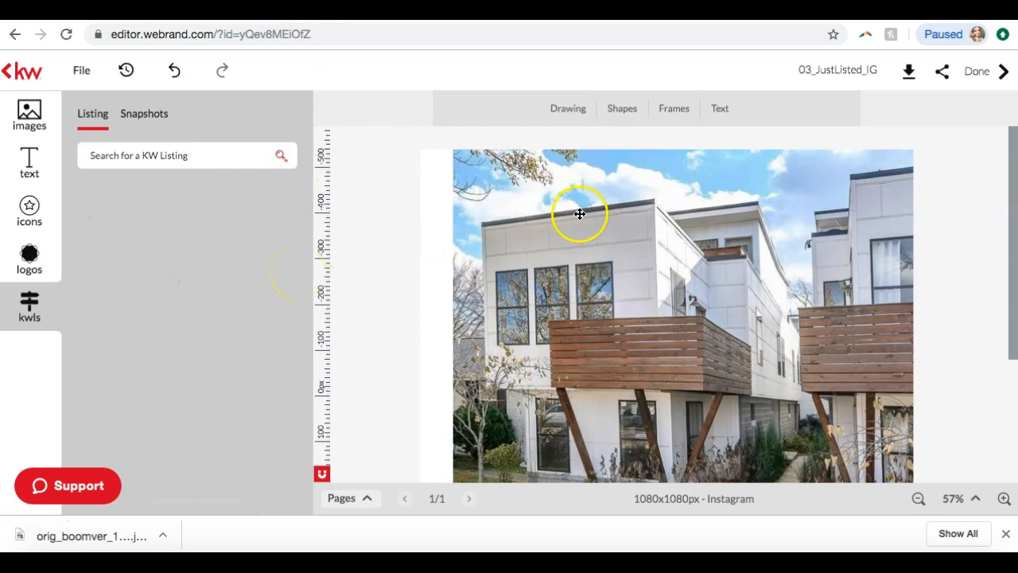
scroll(631, 265, down, 5)
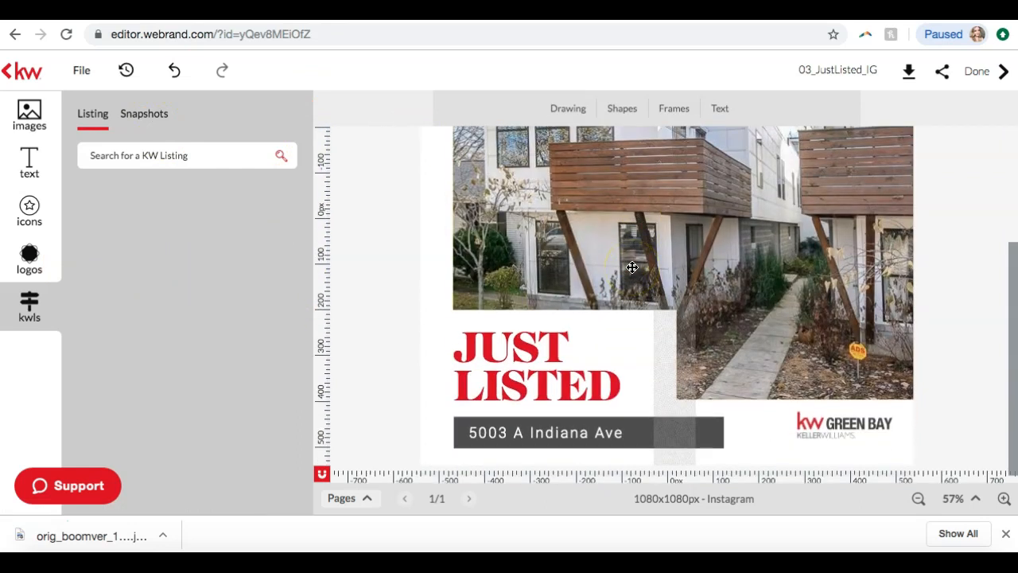
scroll(631, 265, up, 5)
scroll(632, 266, down, 5)
click(292, 160)
click(32, 115)
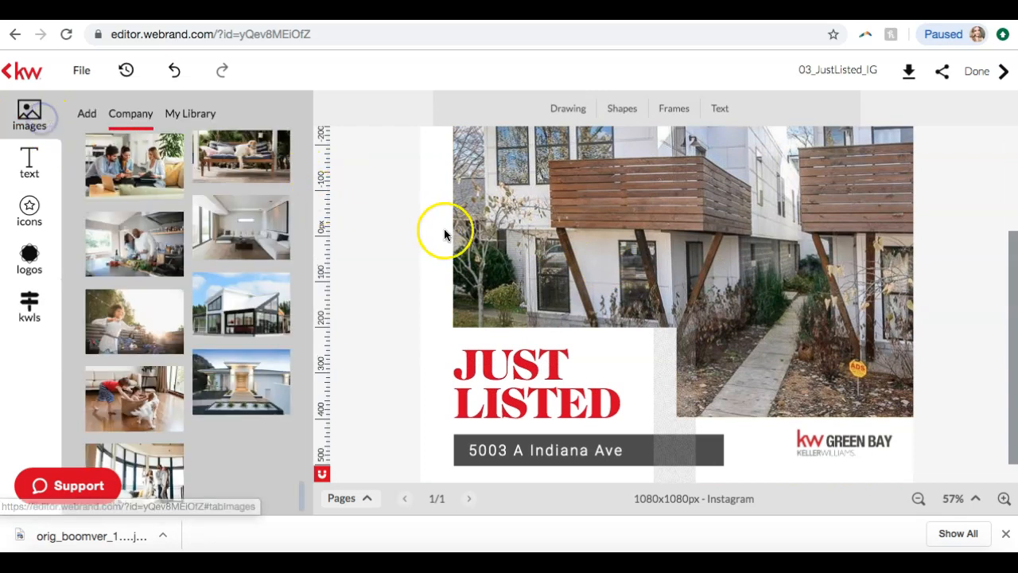
scroll(478, 262, up, 3)
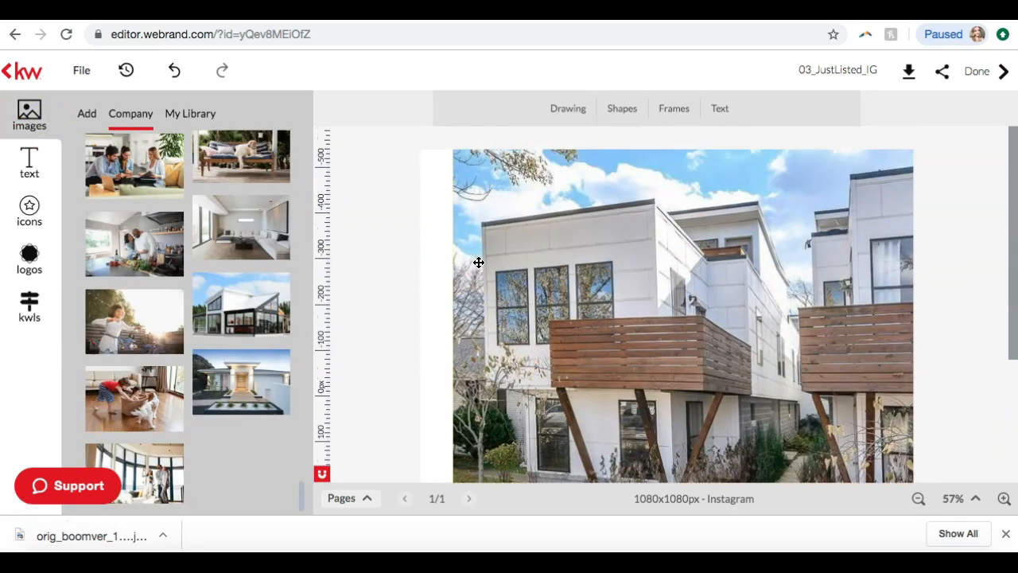
scroll(478, 263, down, 2)
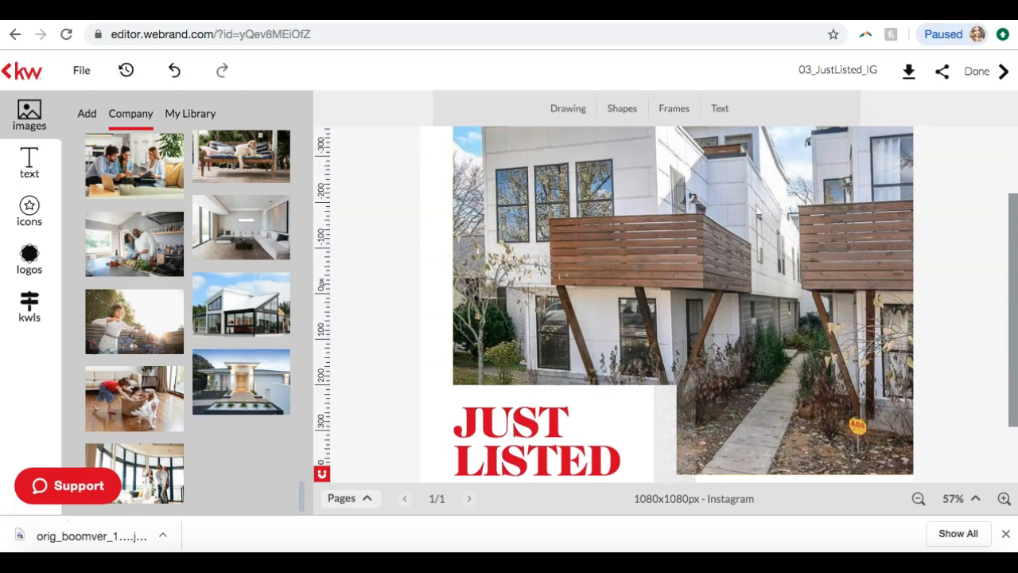
click(917, 499)
click(917, 500)
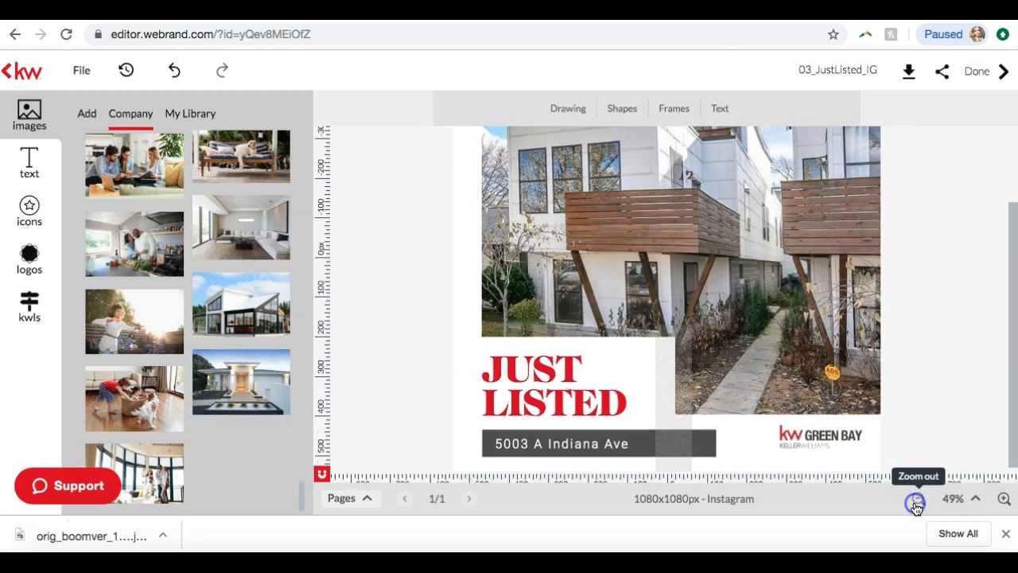
click(915, 503)
scroll(942, 389, up, 3)
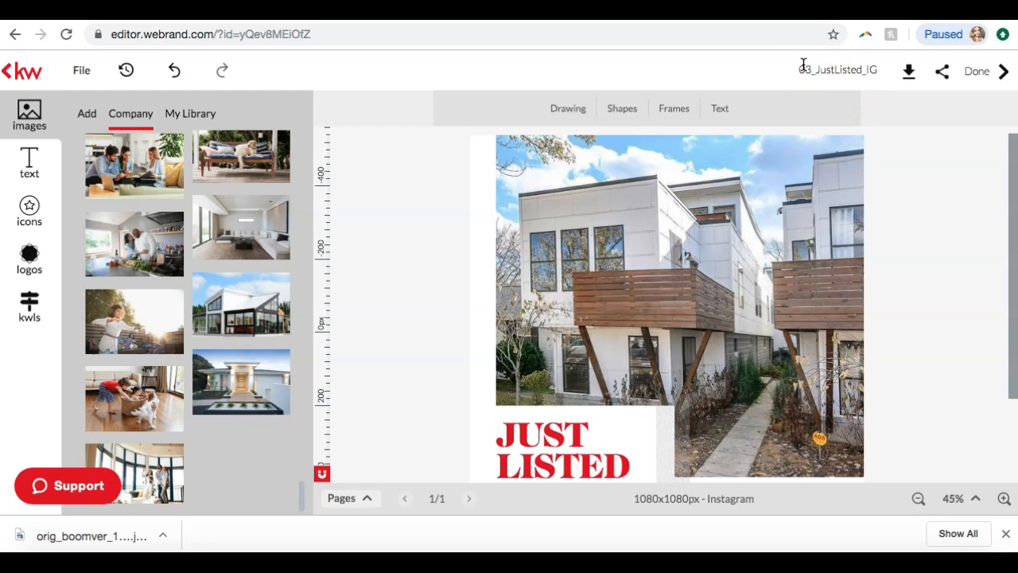
Rename the design as "Just Listed Indiana"
double_click(828, 70)
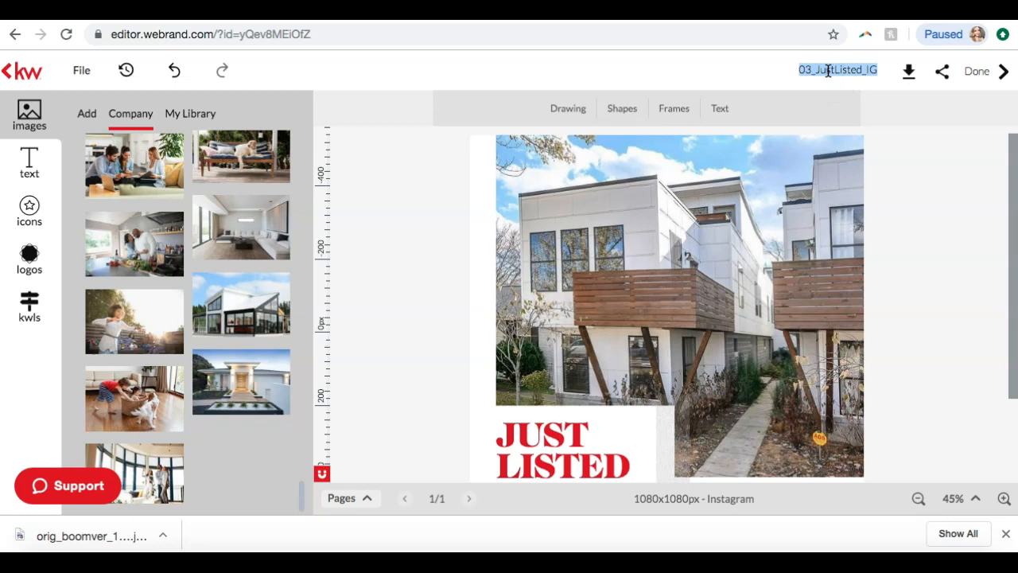
text(Just Listed Iniana)
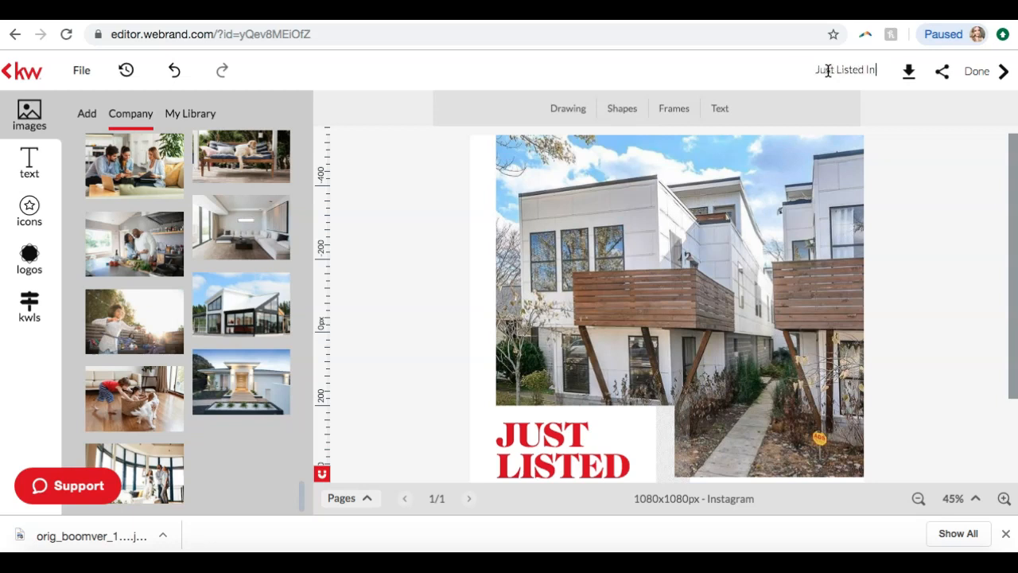
key(BackSpace)
key(BackSpace)
key(BackSpace)
key(BackSpace)
text(diana)
key(Return)
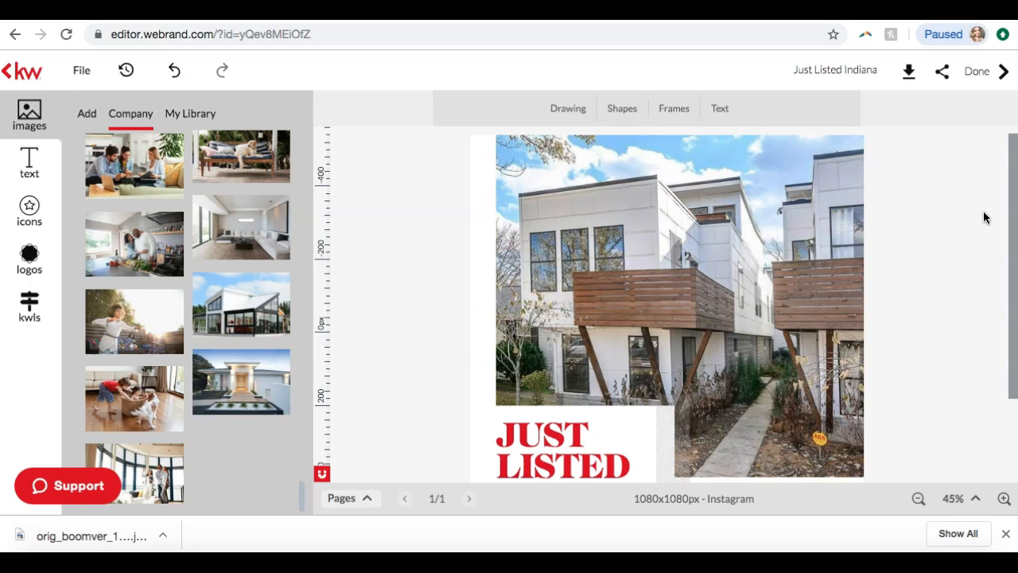
Download the design as a JPEG at quality 100, saving it in Downloads as justlistedindiana_1_original
click(886, 73)
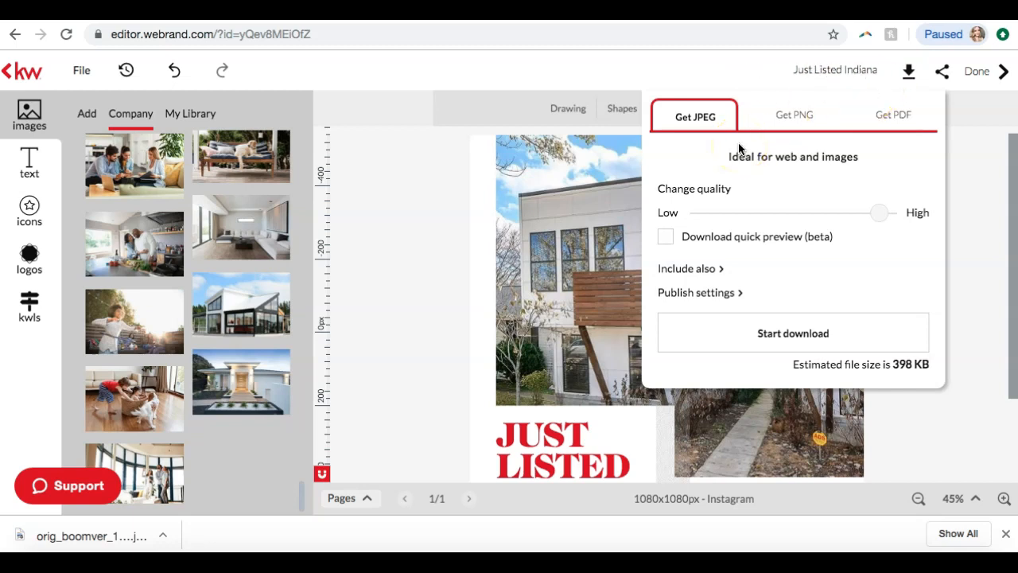
click(694, 123)
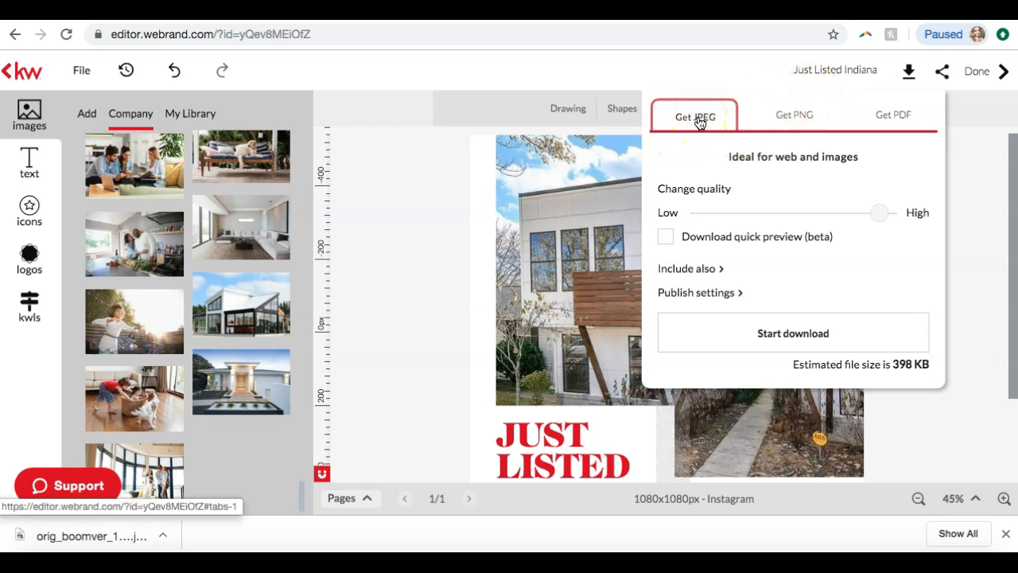
click(775, 119)
click(697, 121)
click(796, 120)
click(705, 115)
drag(873, 212, 920, 210)
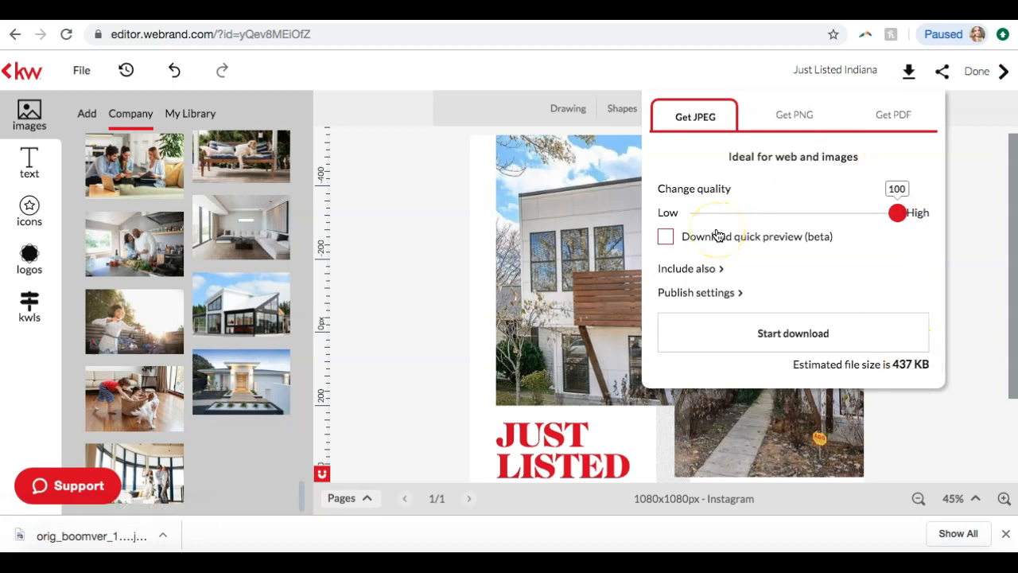
click(762, 338)
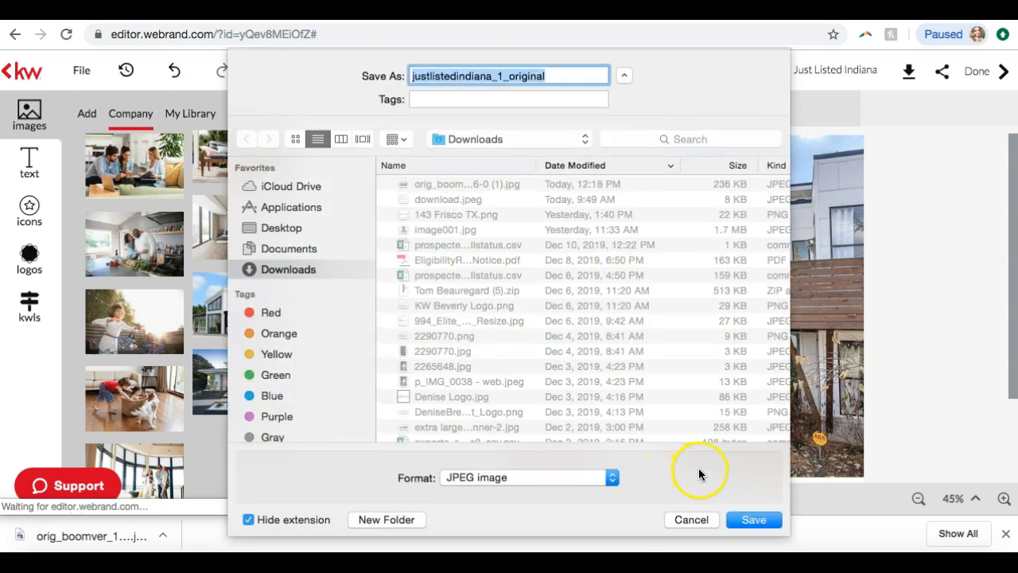
click(738, 521)
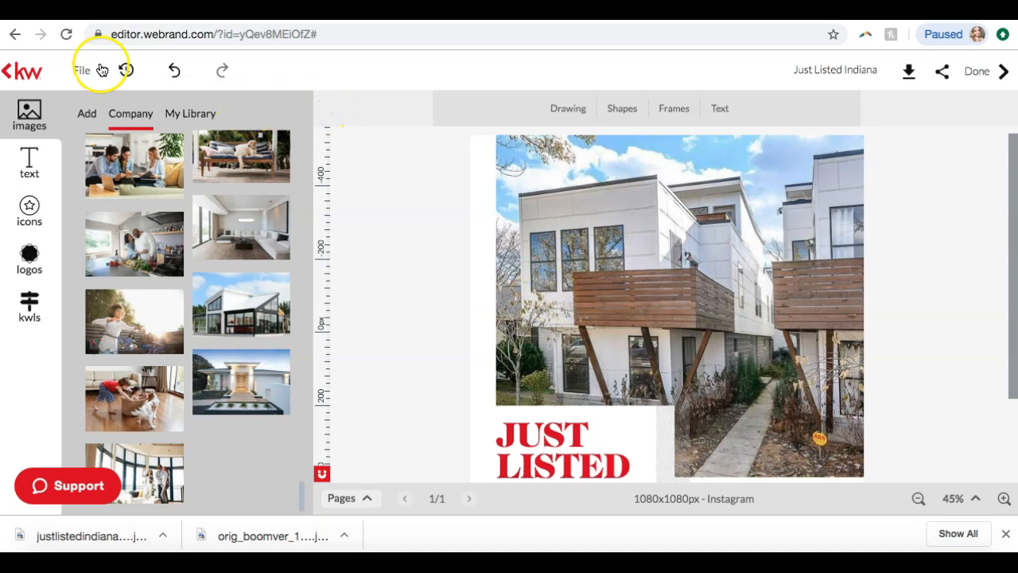
Leave the design editor and return to the My Design Templates page in Command
click(14, 75)
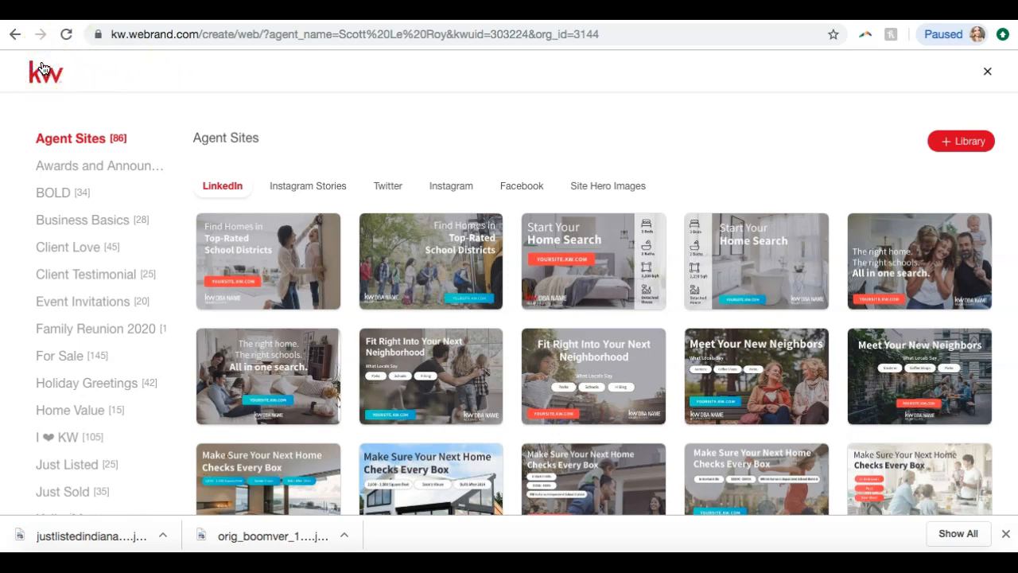
click(1005, 534)
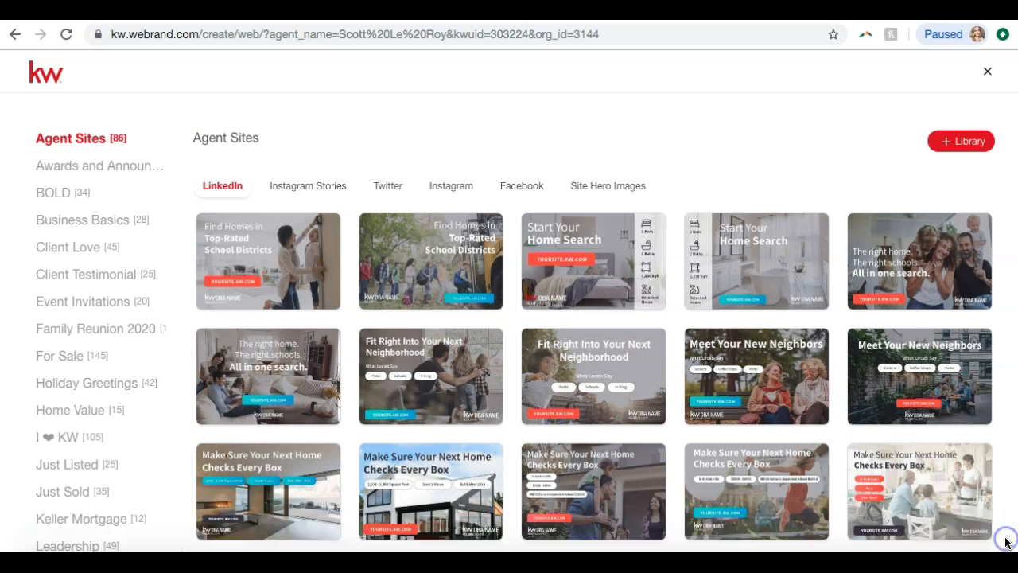
click(14, 35)
click(12, 37)
click(12, 36)
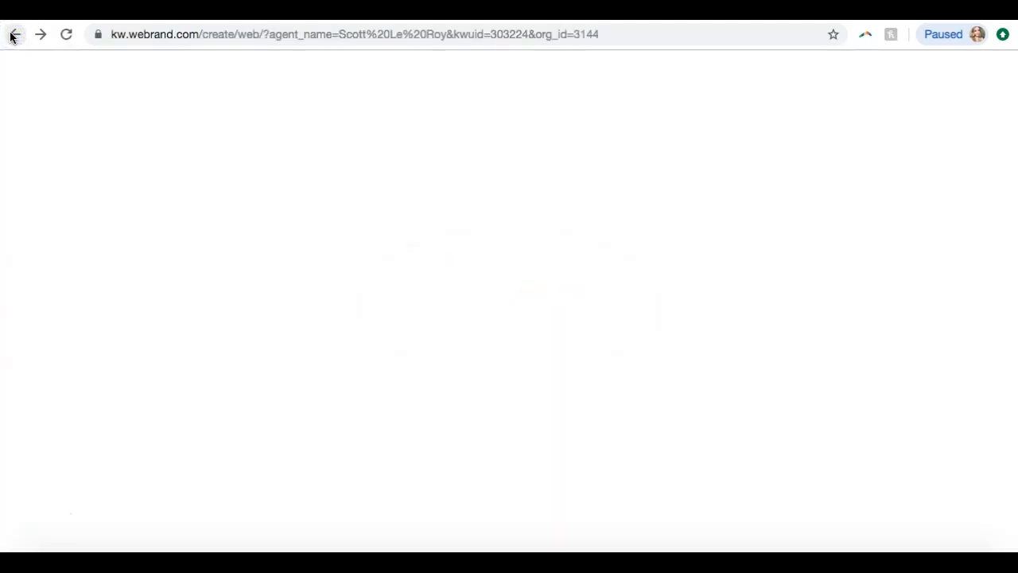
click(12, 35)
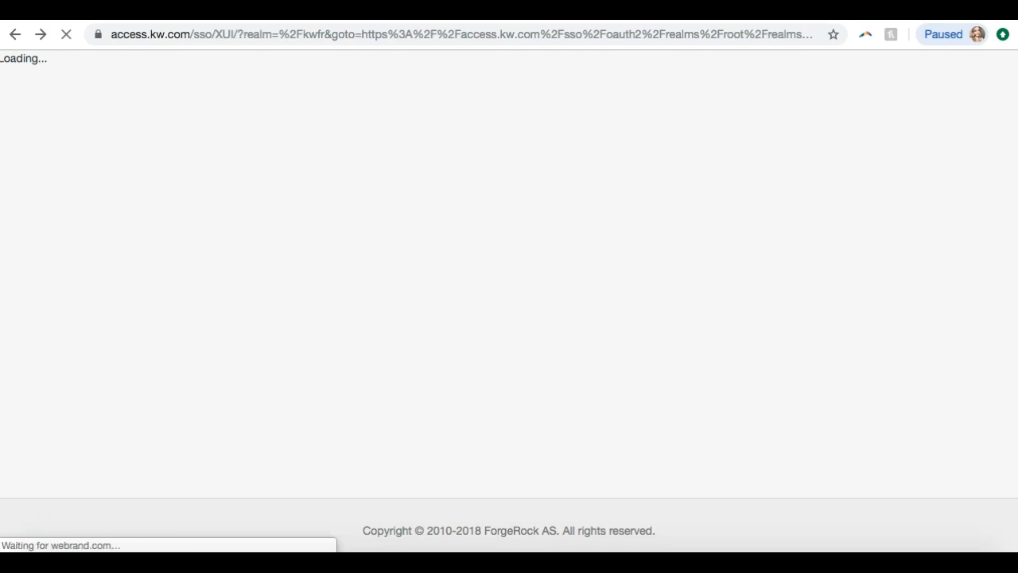
click(14, 35)
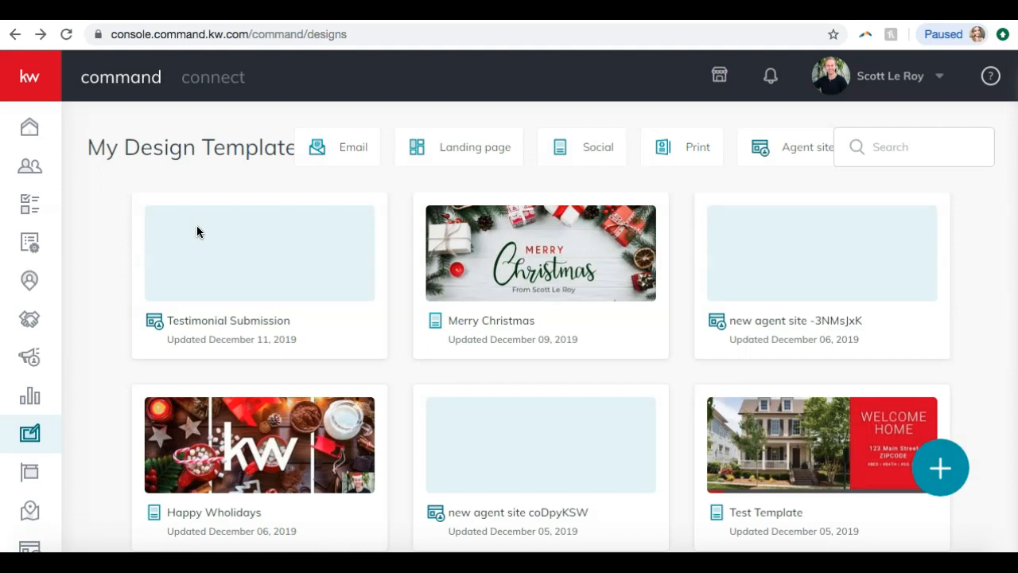
Show only the social design templates and check the available options for Just Listed Indiana
click(592, 143)
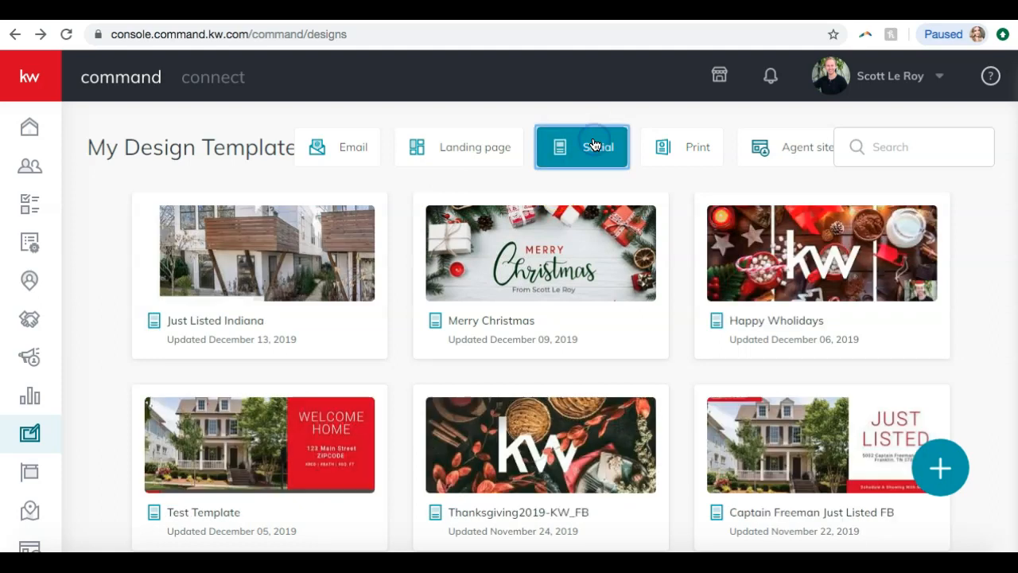
mouse_move(216, 301)
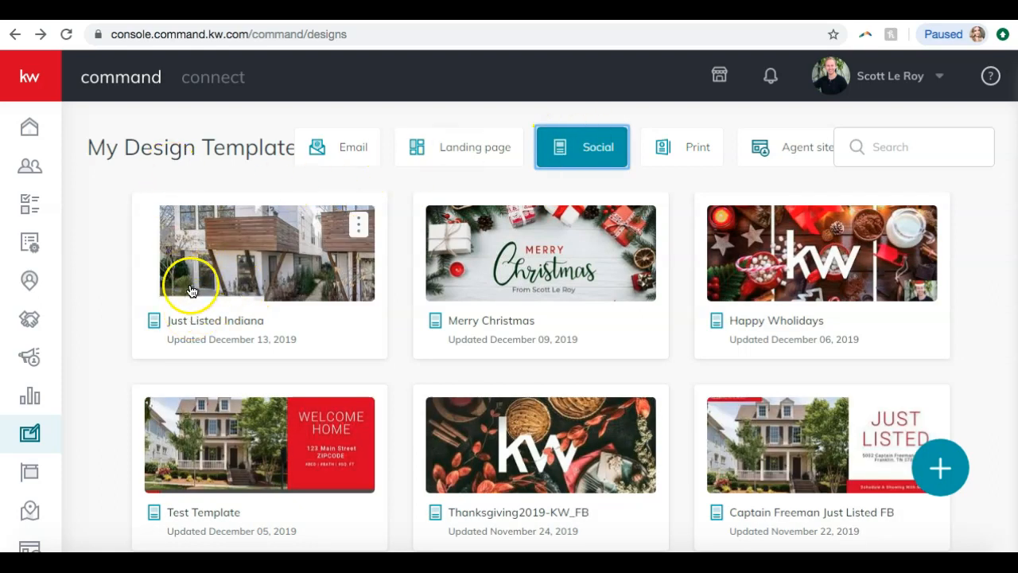
click(361, 225)
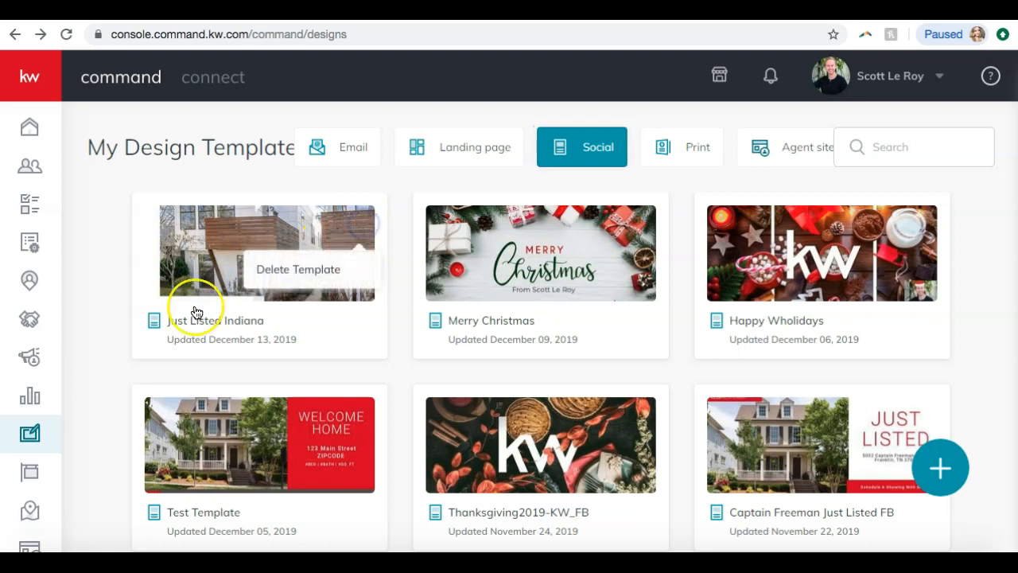
click(103, 308)
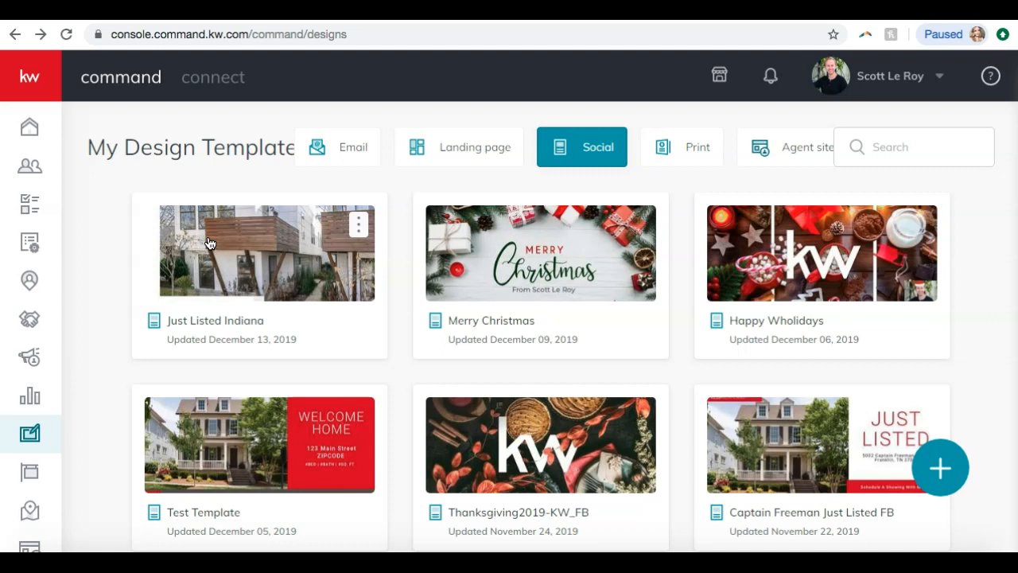
Create a new Print design with photos and text imported from a listing
click(941, 488)
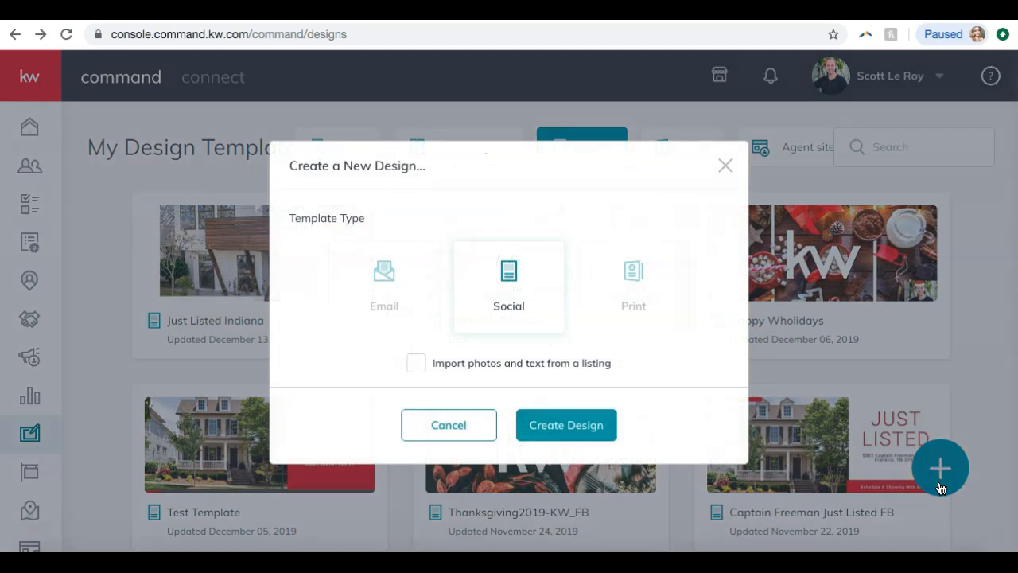
click(641, 326)
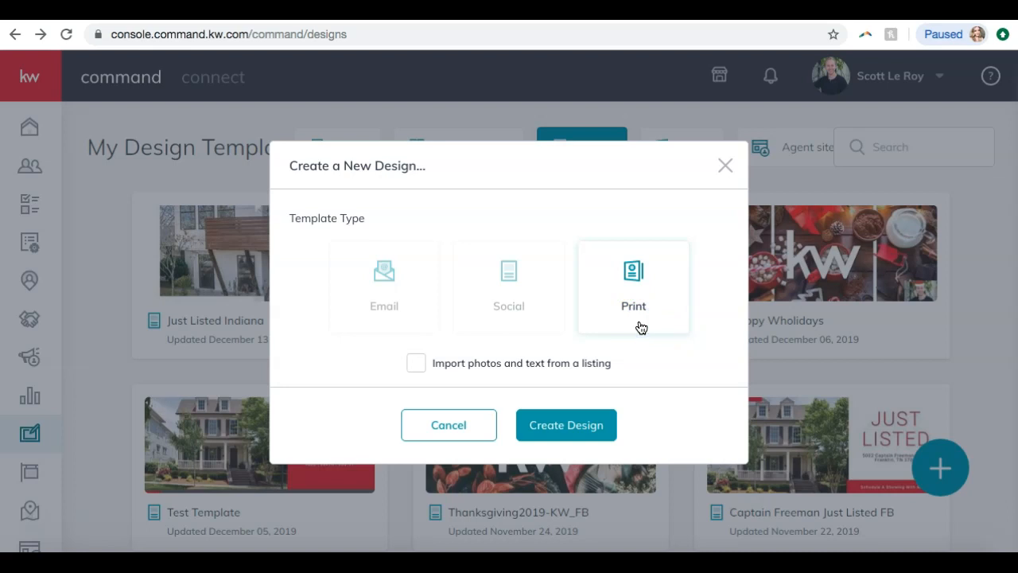
click(575, 310)
click(414, 369)
click(579, 442)
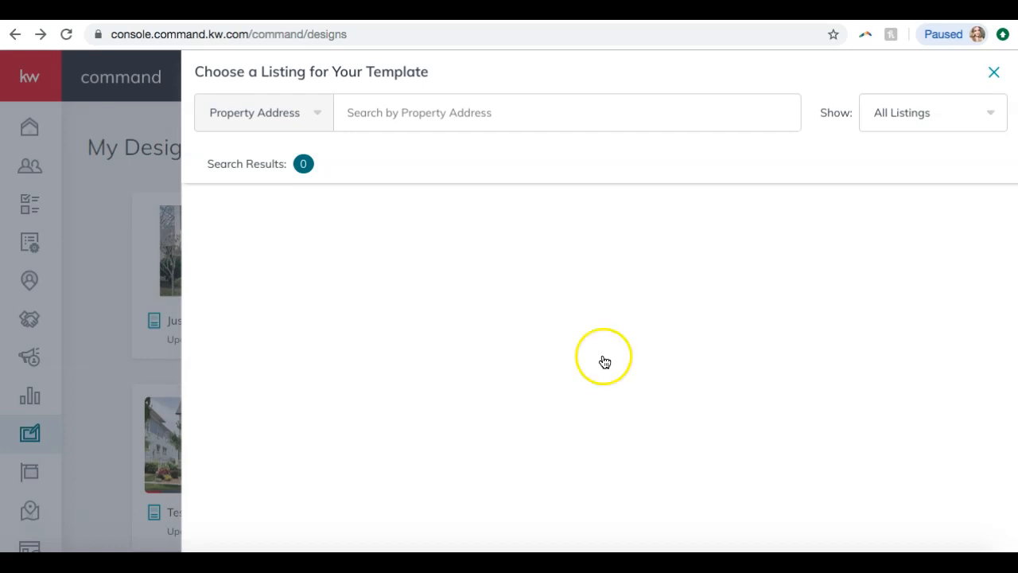
Limit the listings to Only My Listings, and set the filter back to All Listings
click(928, 116)
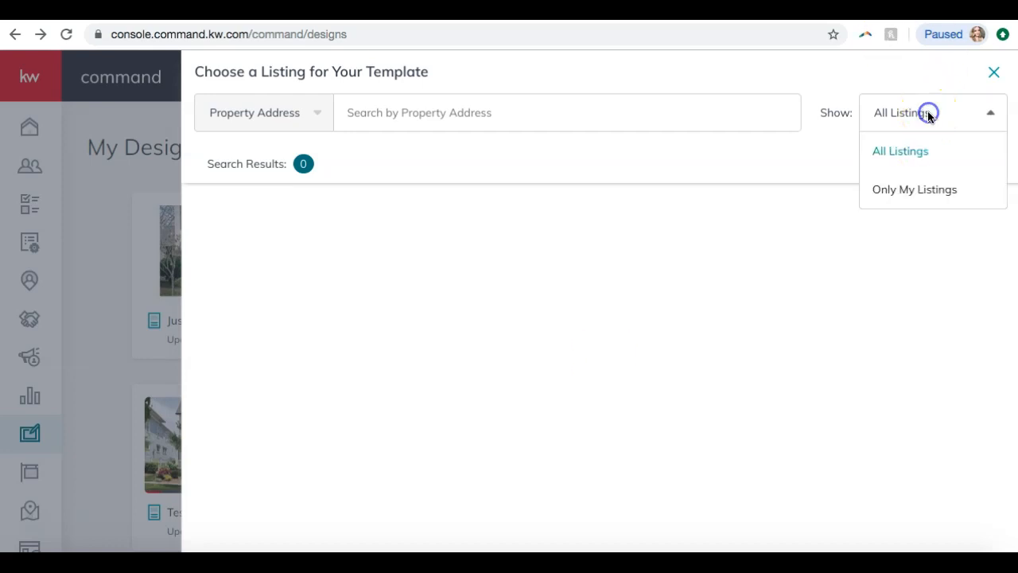
click(917, 194)
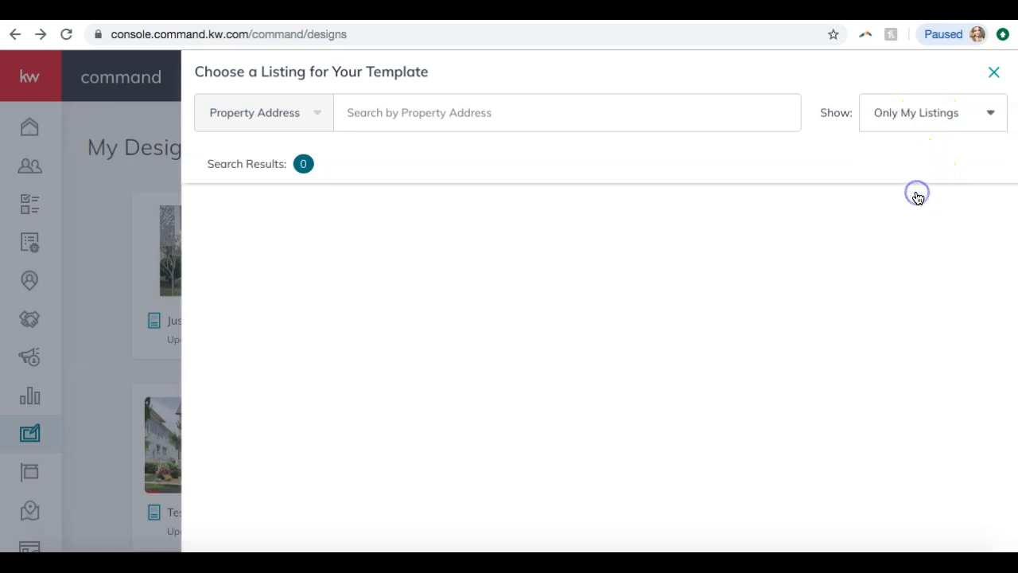
click(936, 124)
click(932, 148)
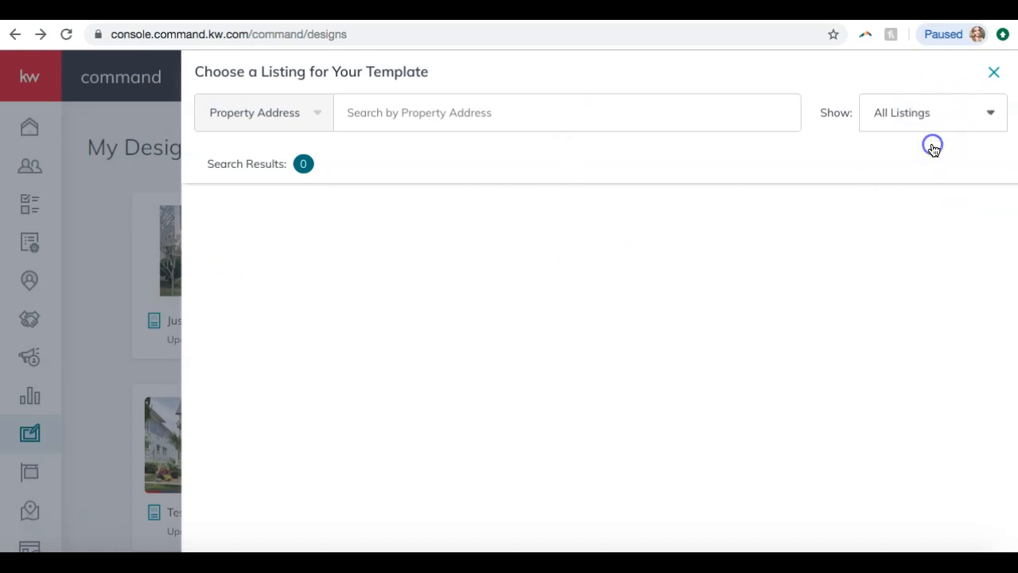
Search all listings for the Indiana Ave home by its property address, including the unit letter in the house number
click(494, 113)
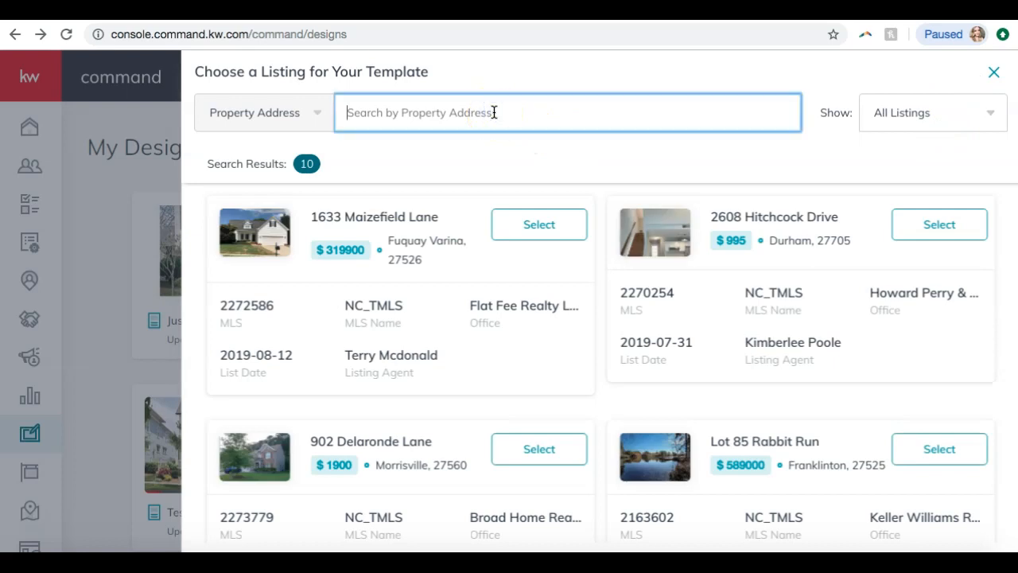
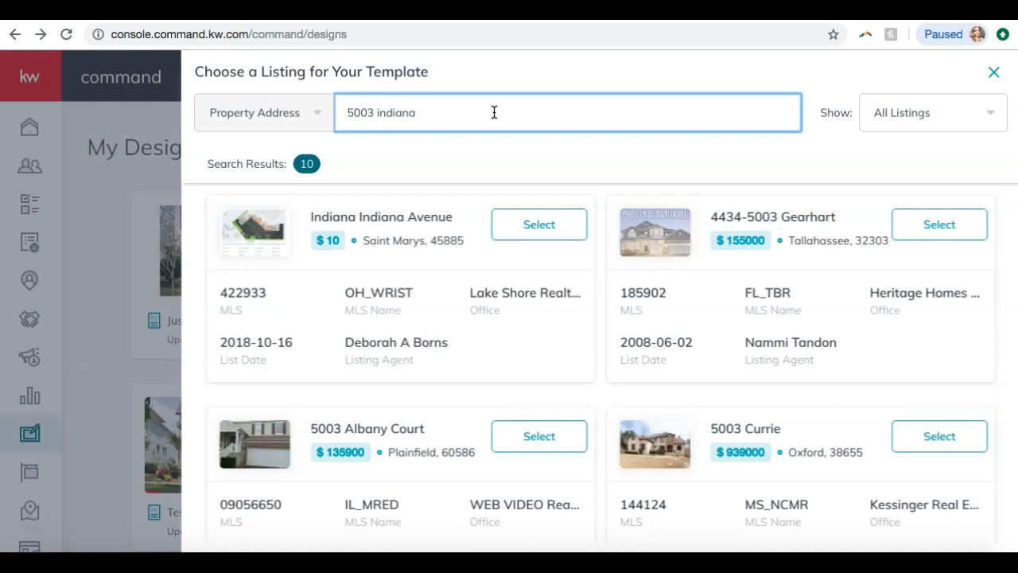
scroll(443, 307, down, 3)
scroll(443, 313, up, 3)
click(373, 113)
text(a)
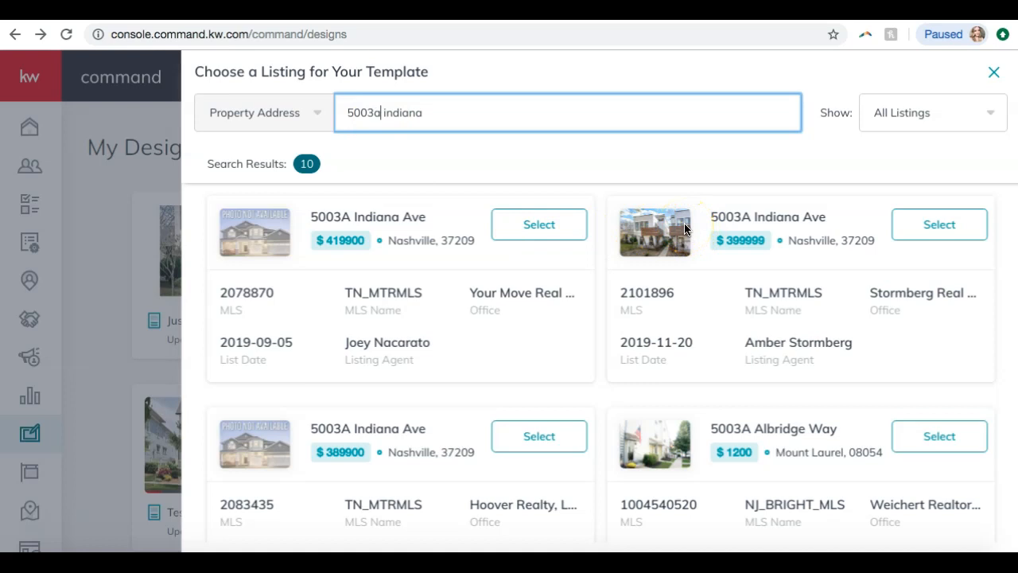
Check the search-by options and choose the Nashville Indiana Ave listing priced at $399999 for the template
click(314, 105)
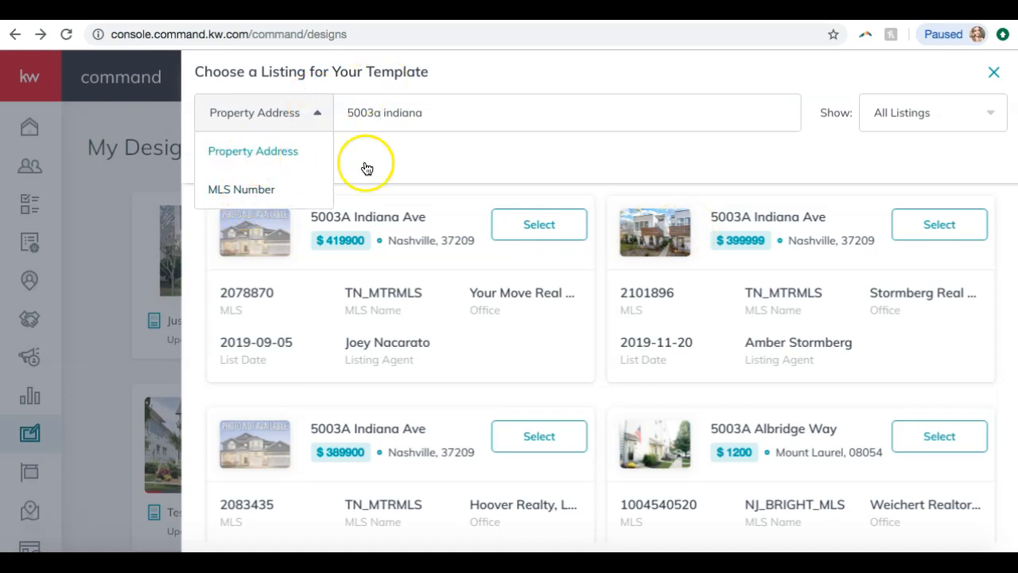
click(461, 168)
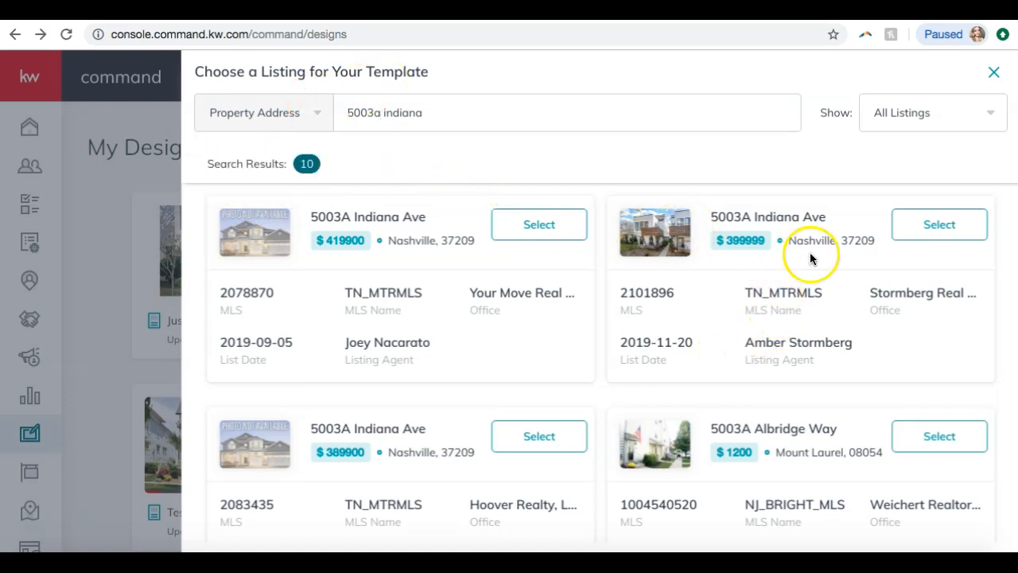
click(932, 228)
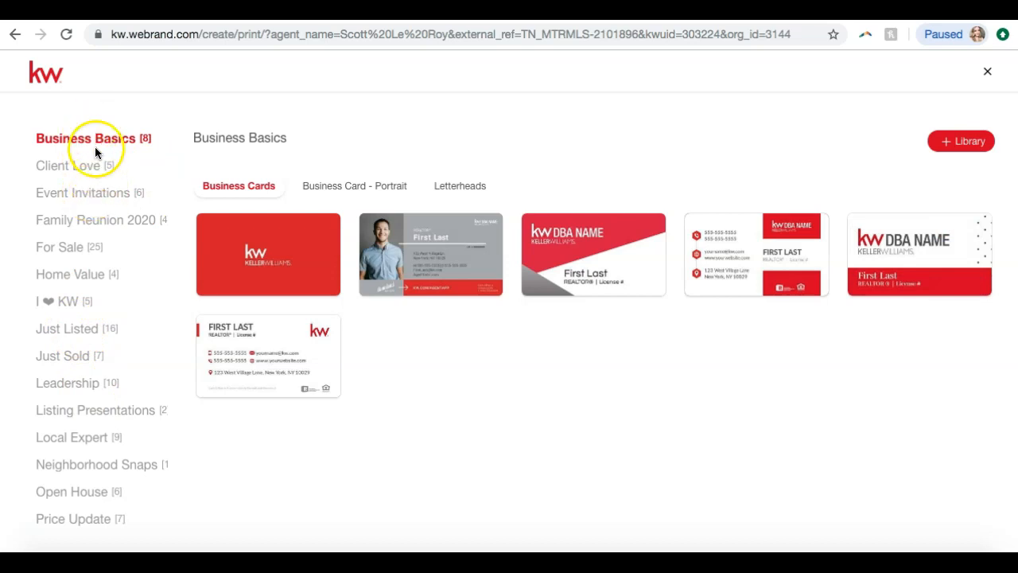
Browse the Just Listed print templates, covering fliers, horizontal and vertical bi-folds, tri-folds, portrait postcards and standard postcards
click(68, 333)
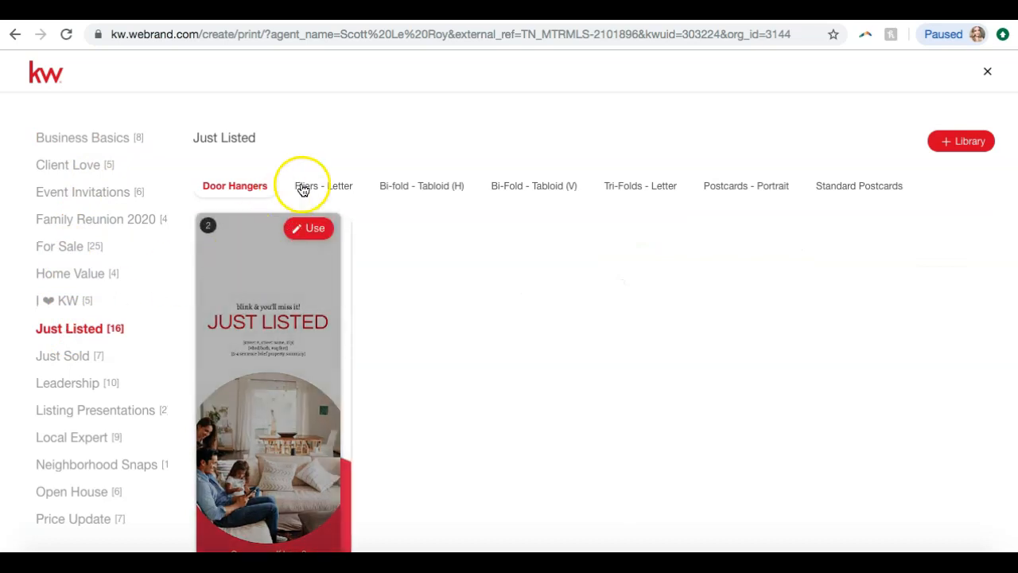
click(330, 187)
click(411, 191)
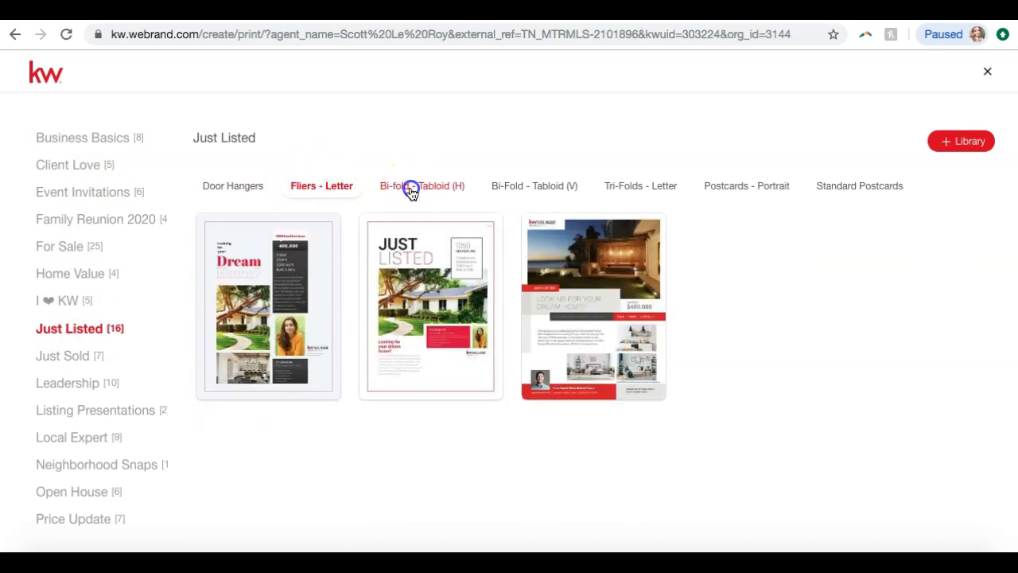
click(518, 191)
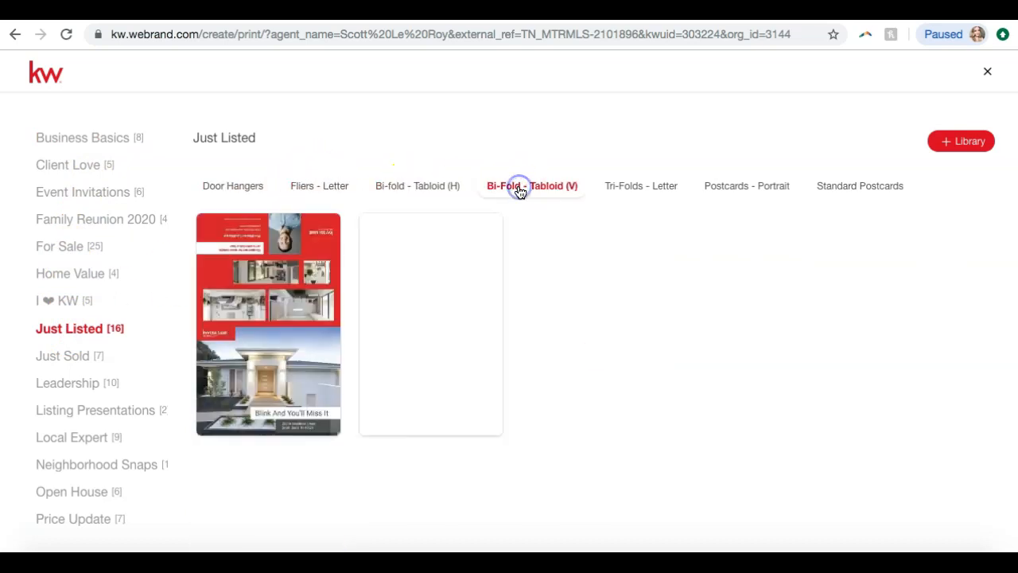
click(633, 185)
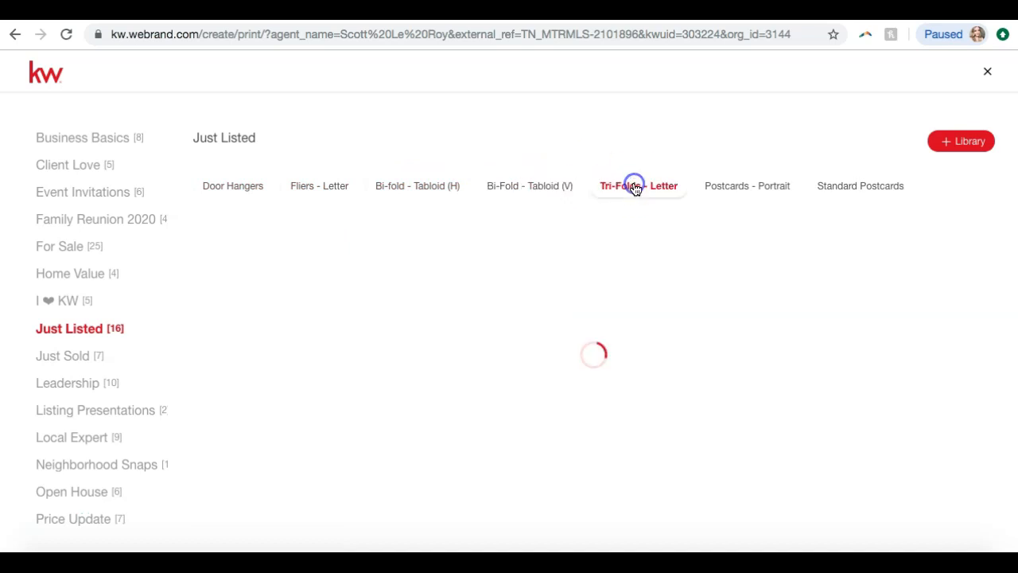
click(750, 188)
click(842, 188)
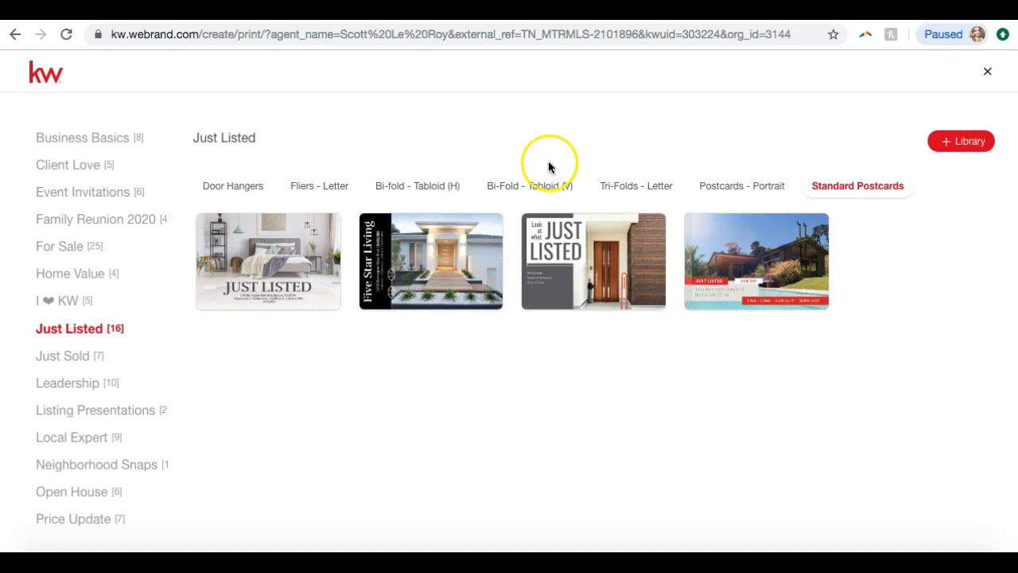
Open the JustListed-Modern_FL template from the Just Listed letter fliers for editing
click(307, 191)
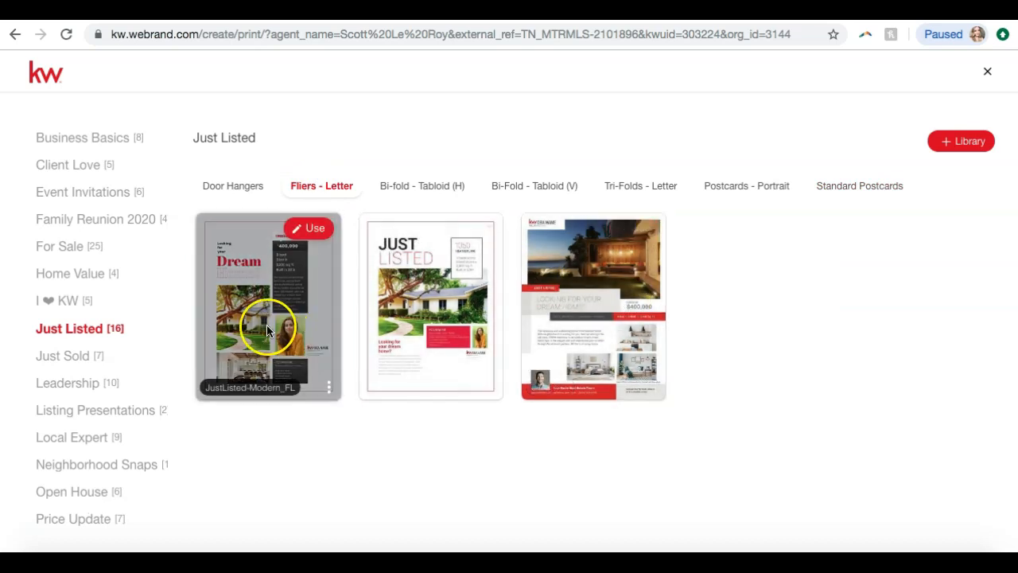
click(307, 231)
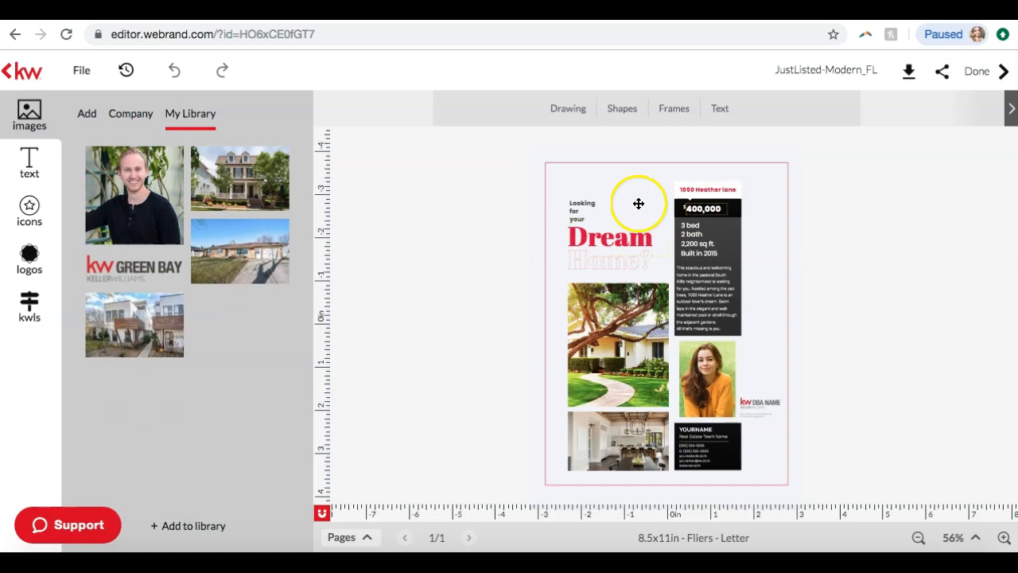
click(1004, 538)
click(1004, 542)
Examine the flier template up close, from the headline and property details to the photos and agent contact block
click(1005, 541)
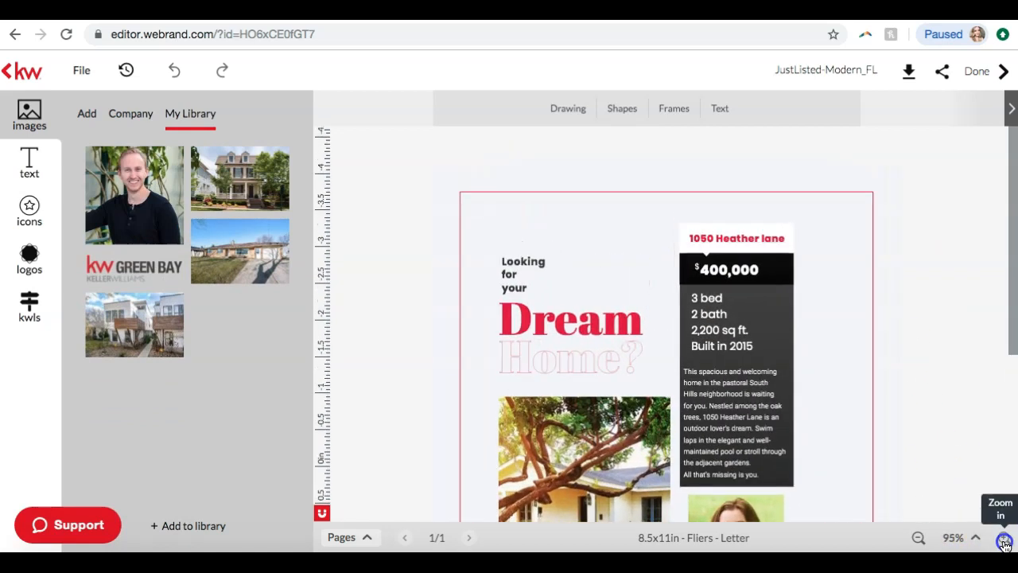
click(1005, 542)
click(1005, 541)
click(1005, 542)
click(1005, 542)
scroll(948, 326, down, 1)
scroll(947, 326, down, 5)
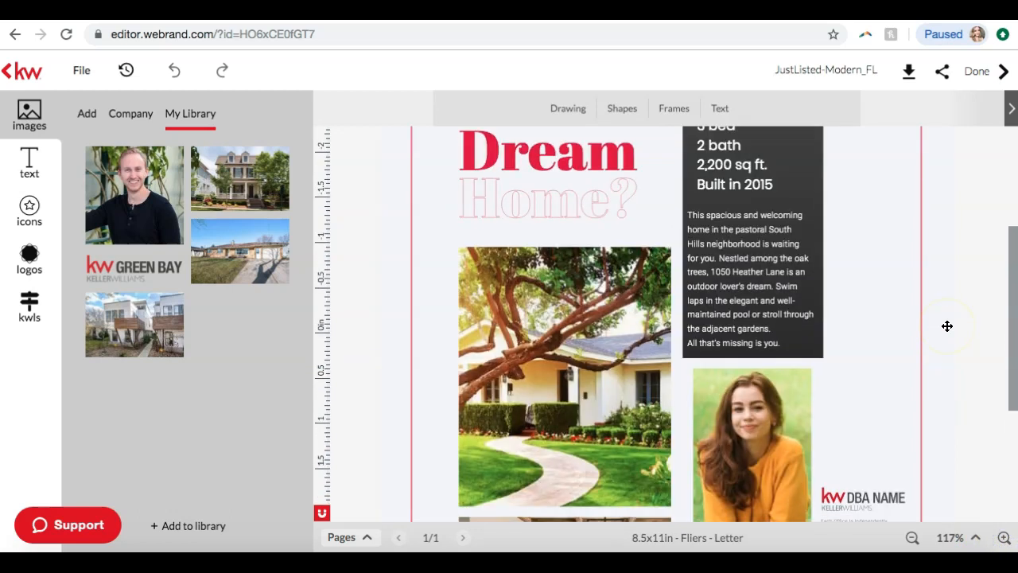
click(1002, 540)
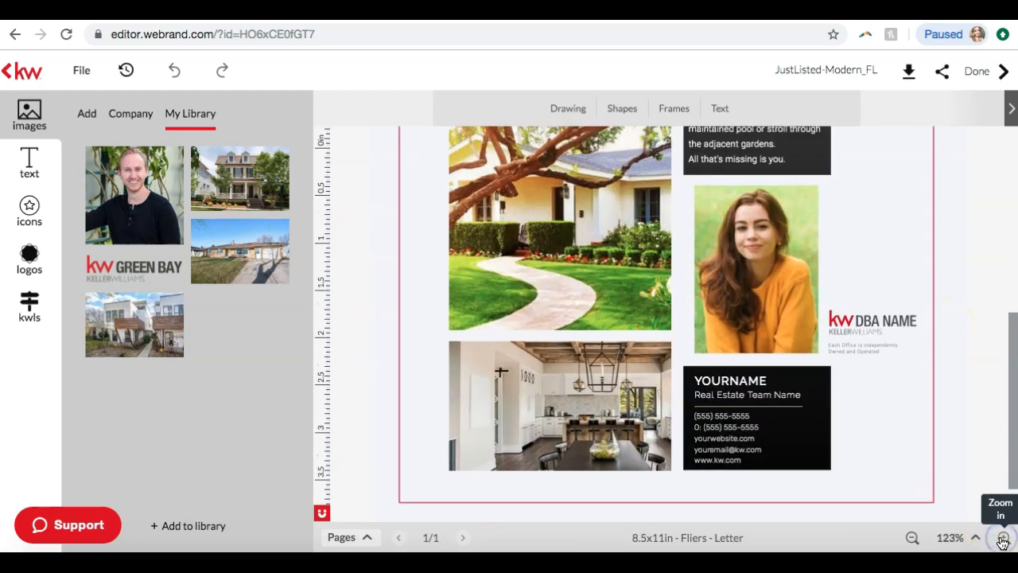
scroll(950, 357, up, 6)
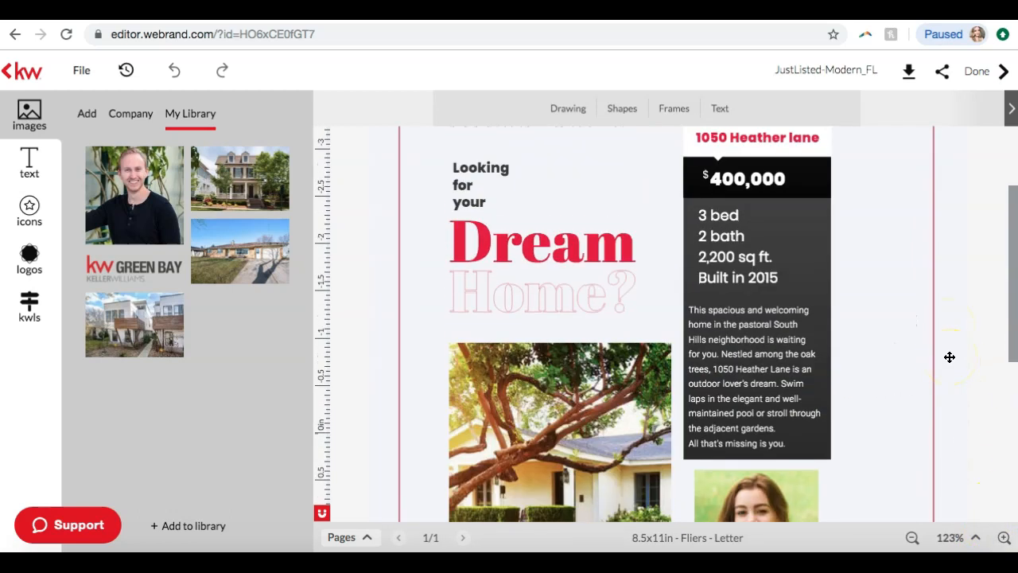
scroll(950, 357, down, 5)
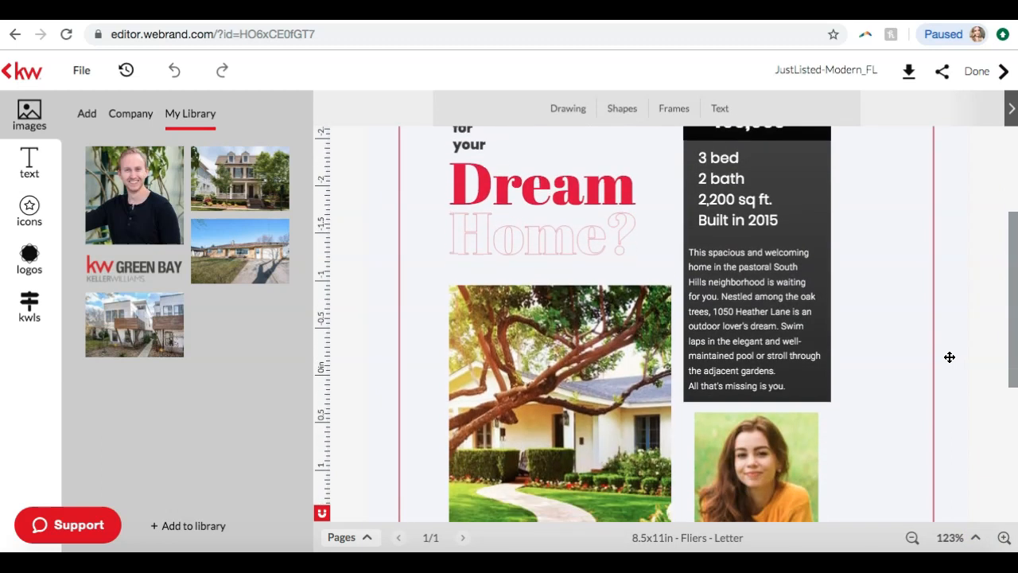
Select the flier's large house photo and open the imported Indiana Ave listing's data, checking its listing details and photos
click(546, 253)
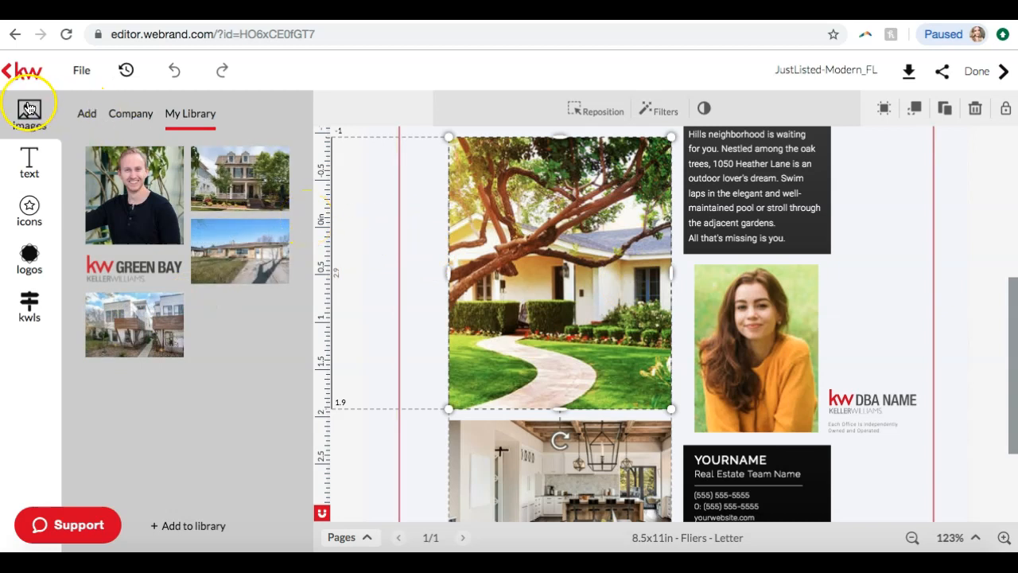
click(28, 307)
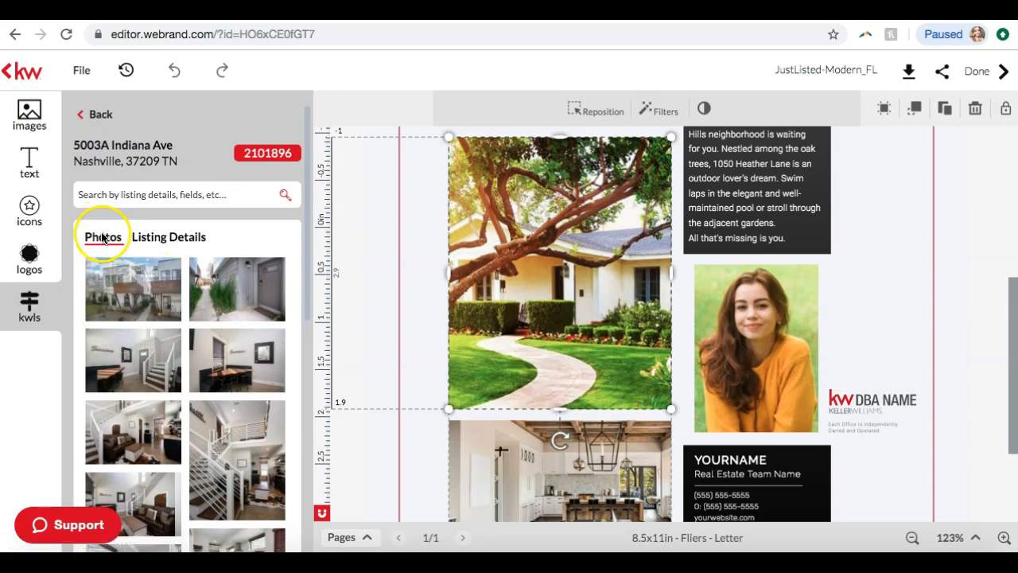
click(167, 237)
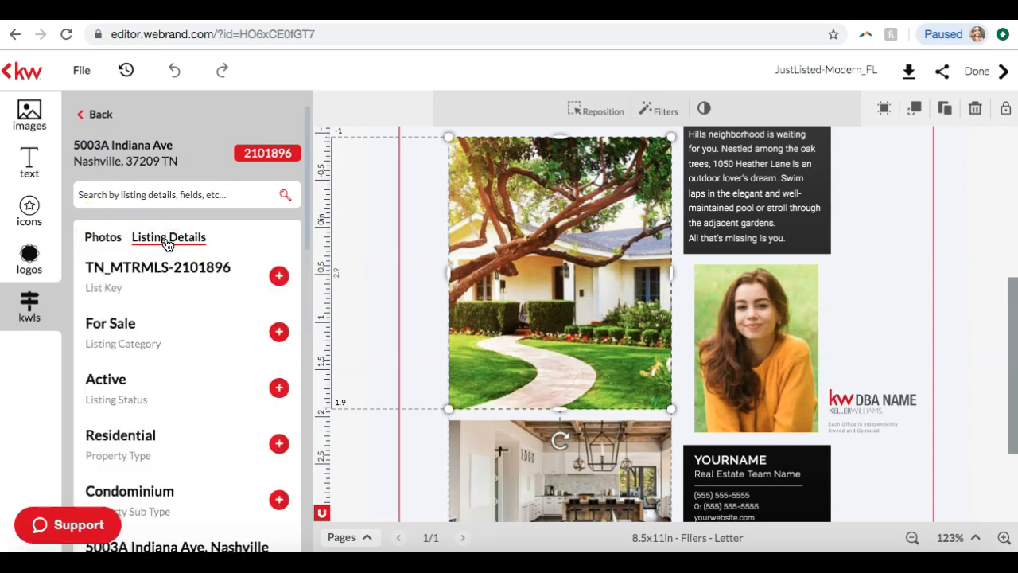
click(104, 229)
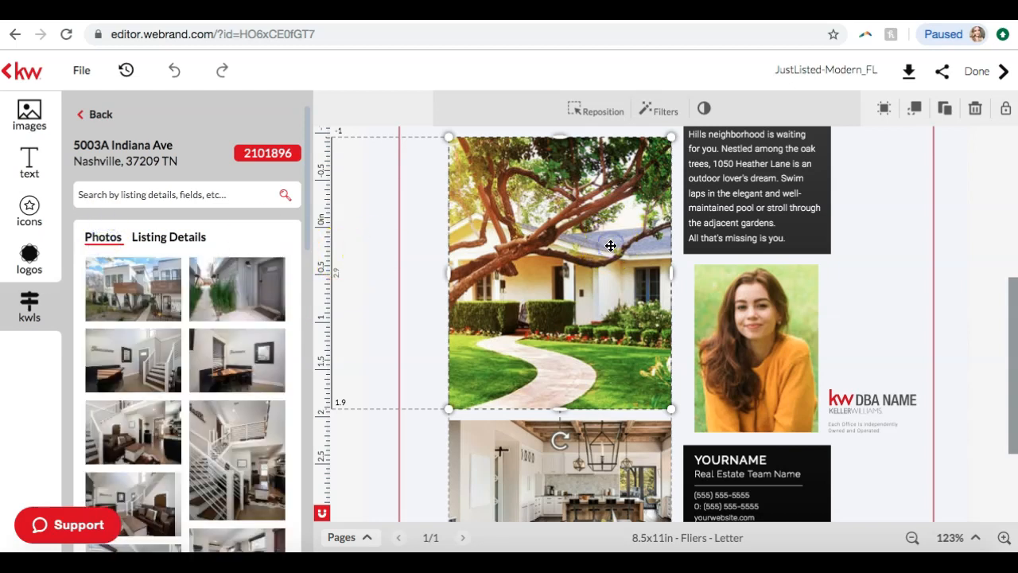
Replace the large house photo with the listing's front exterior photo and browse listing photos for the lower kitchen image
mouse_move(118, 295)
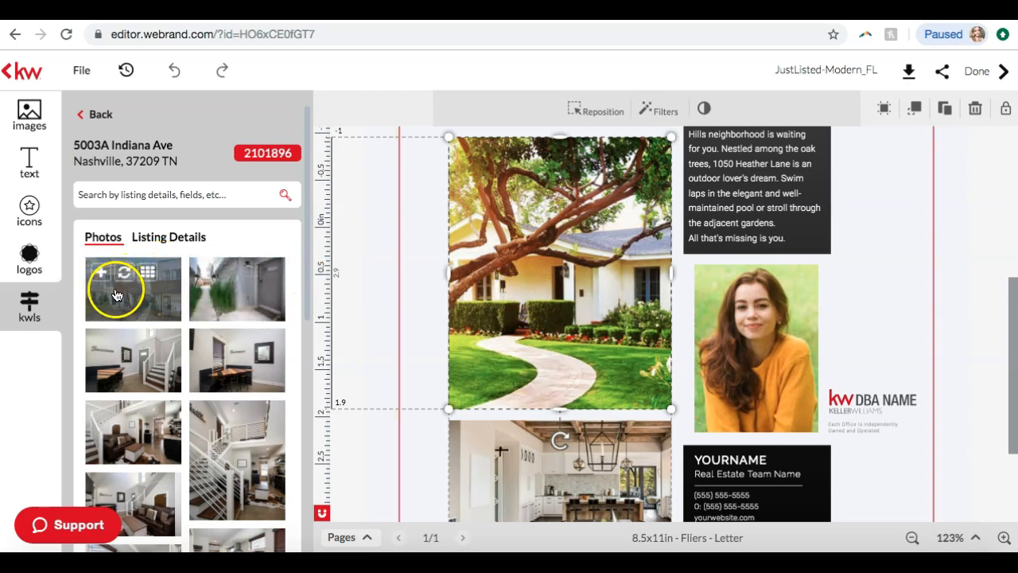
click(125, 274)
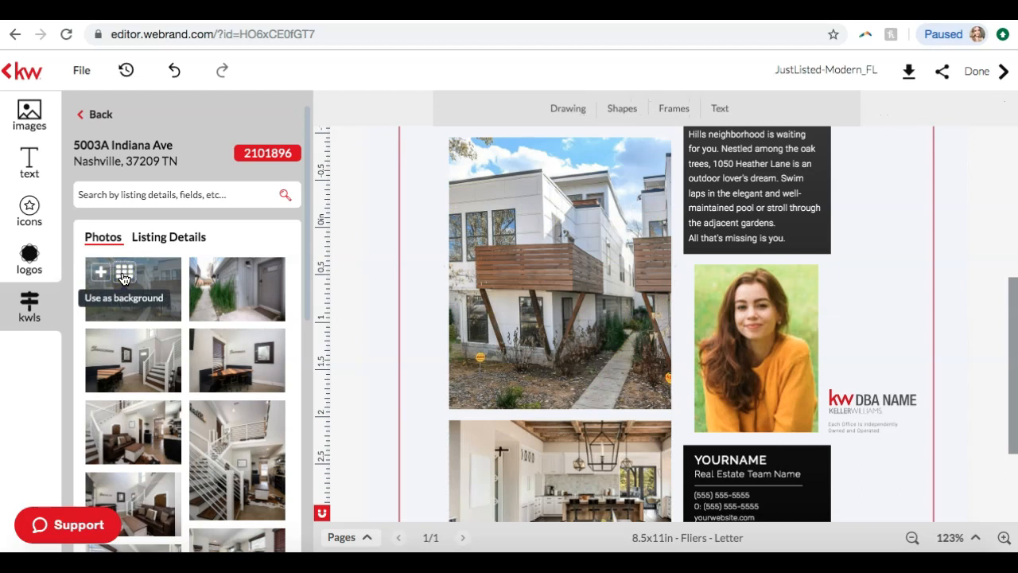
scroll(552, 379, down, 2)
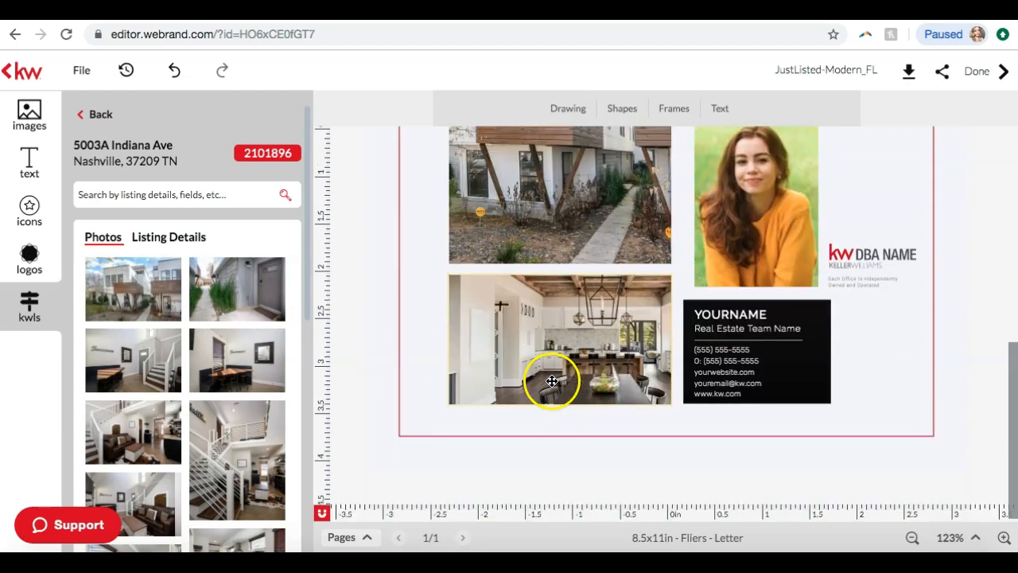
click(600, 349)
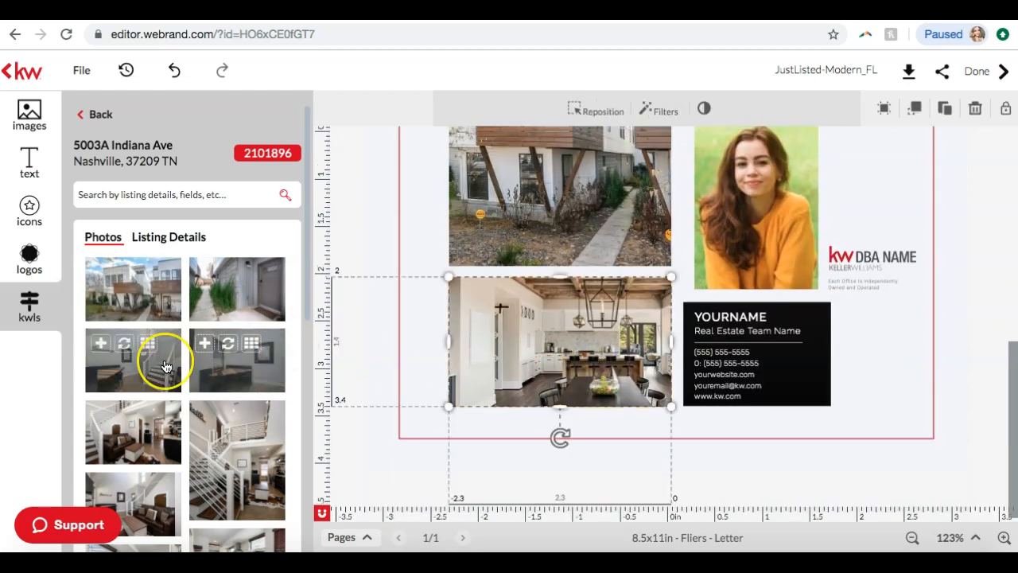
scroll(163, 362, down, 2)
scroll(164, 366, down, 2)
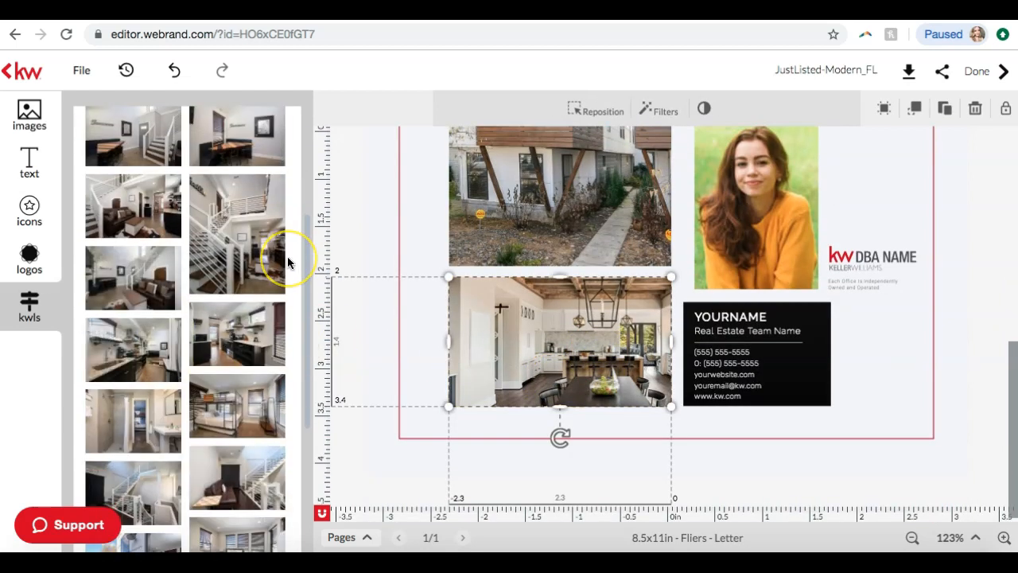
scroll(288, 262, up, 4)
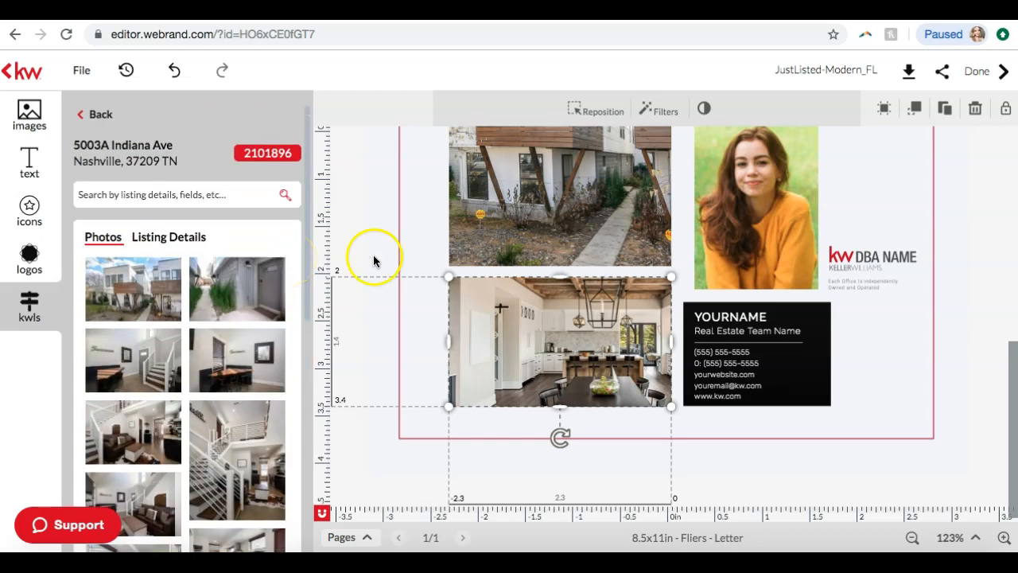
Try to use the tall staircase photo for the flier's large image, and undo back to the template's original tree photo
scroll(542, 278, up, 3)
click(610, 279)
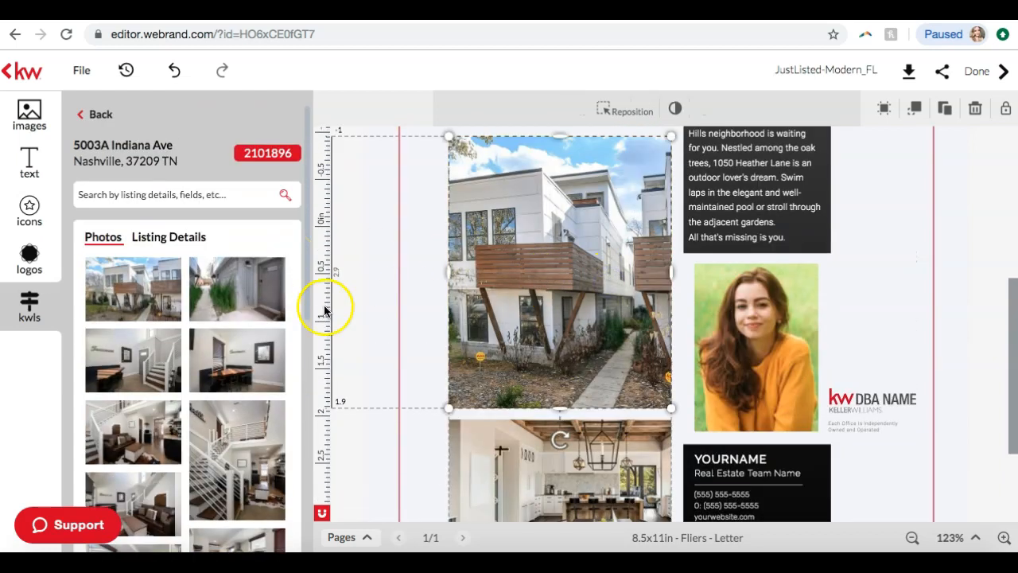
scroll(136, 361, down, 3)
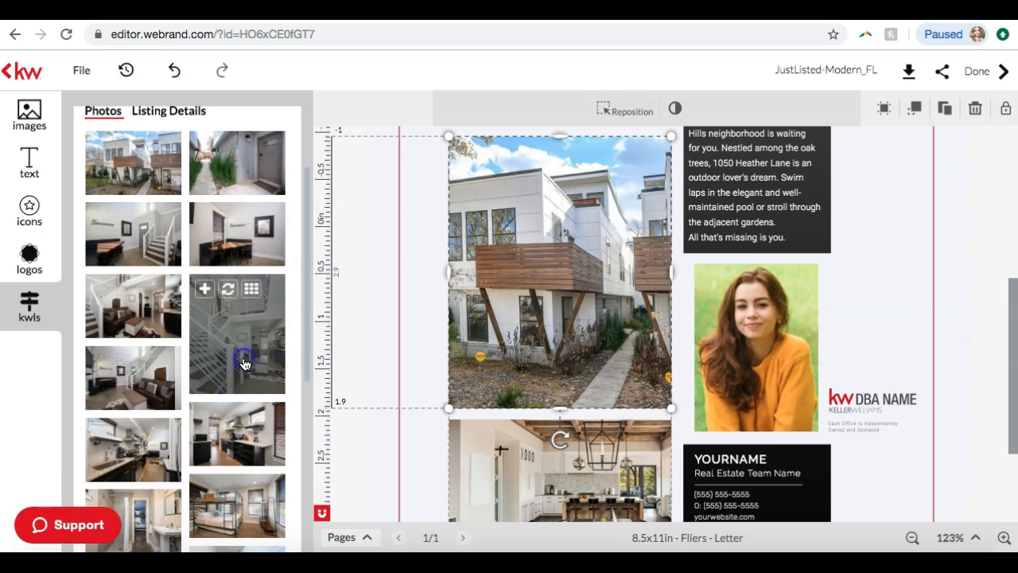
click(244, 364)
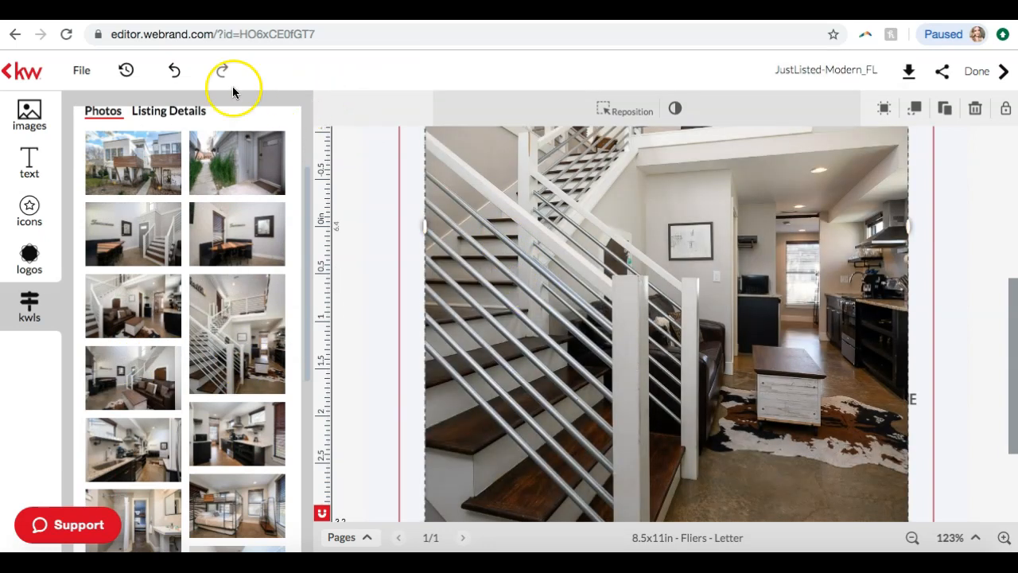
click(182, 75)
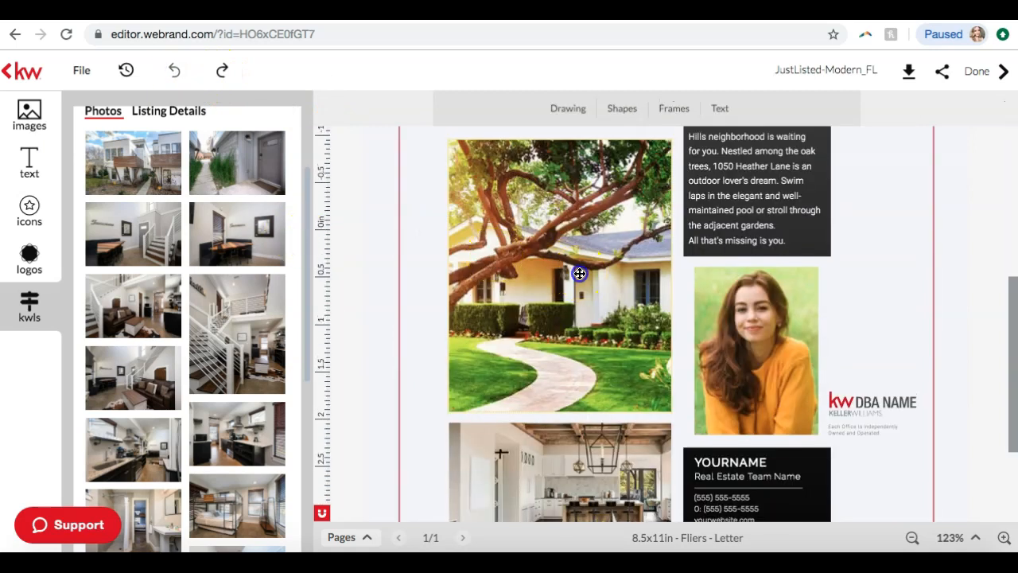
Replace the flier's large house photo with the listing's tall staircase photo
click(580, 274)
mouse_move(244, 324)
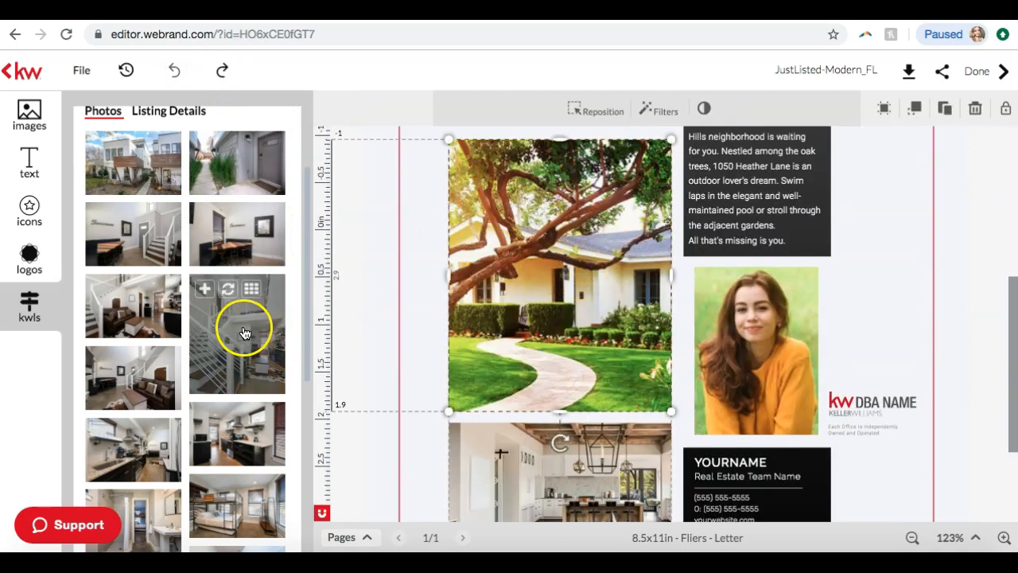
click(227, 291)
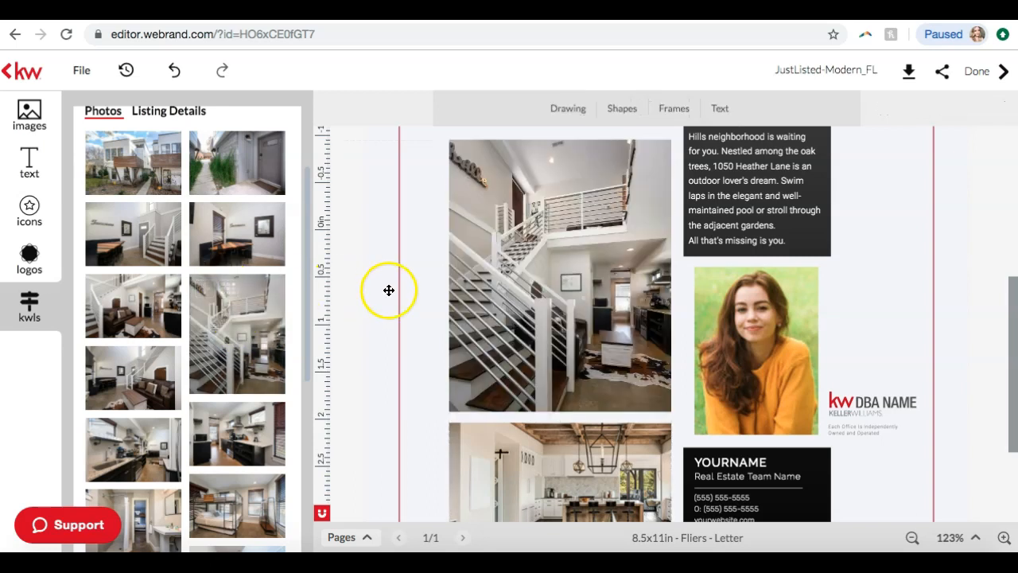
Replace the lower kitchen image with the listing's front exterior photo
scroll(389, 289, down, 3)
click(530, 336)
mouse_move(226, 267)
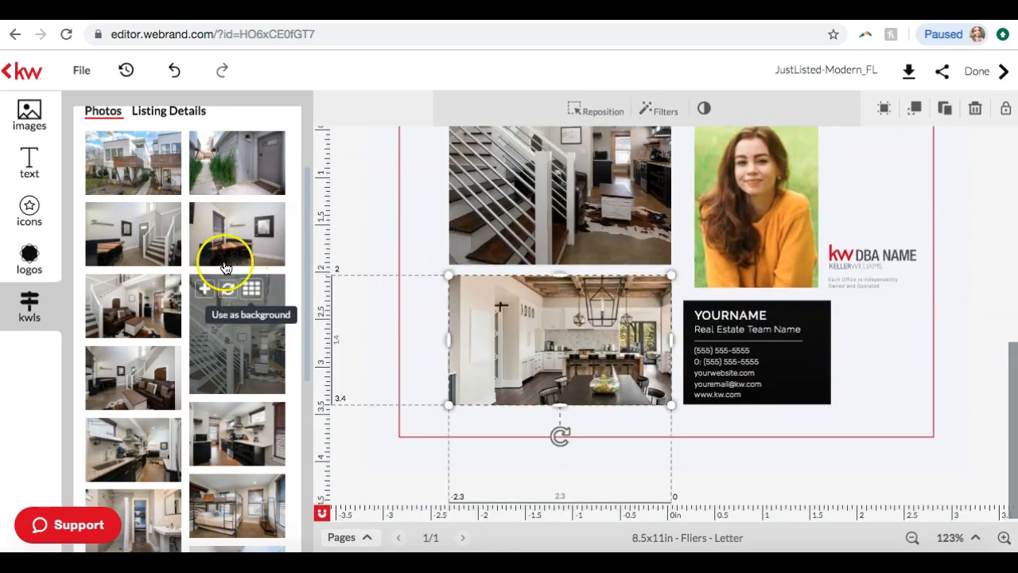
click(124, 150)
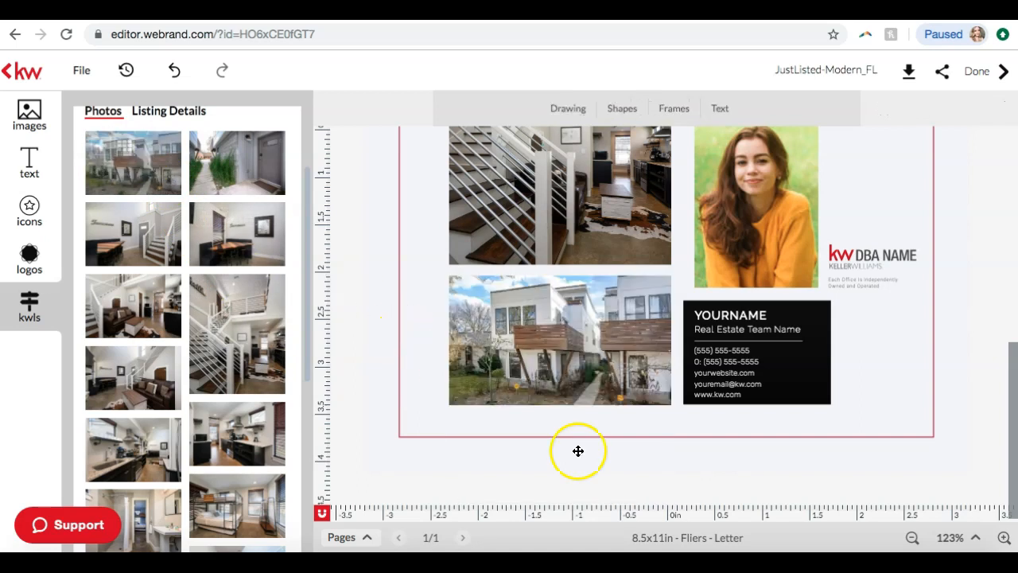
Replace the template's placeholder headshot with the agent photo from the personal image library
scroll(675, 364, up, 5)
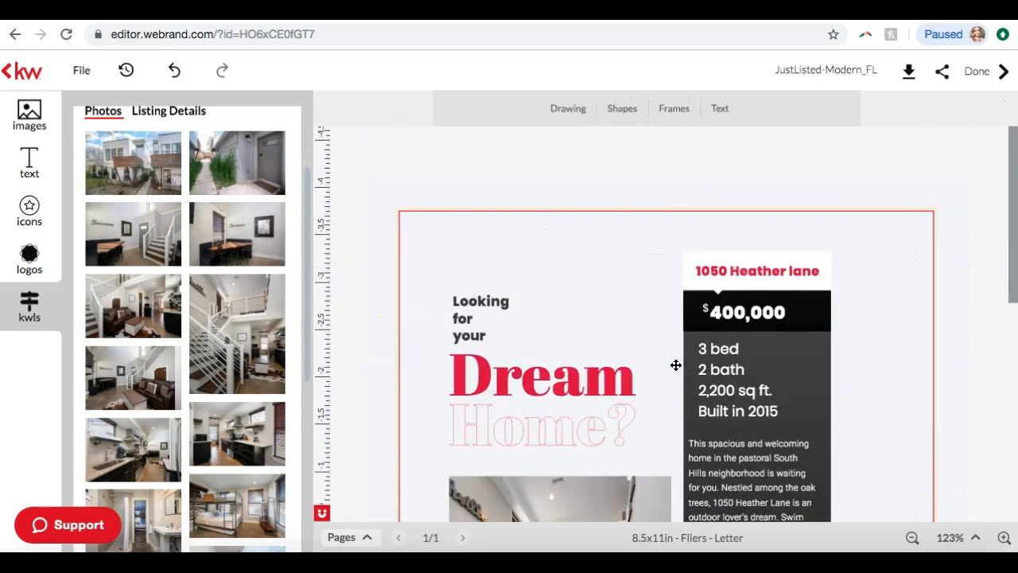
scroll(700, 365, down, 5)
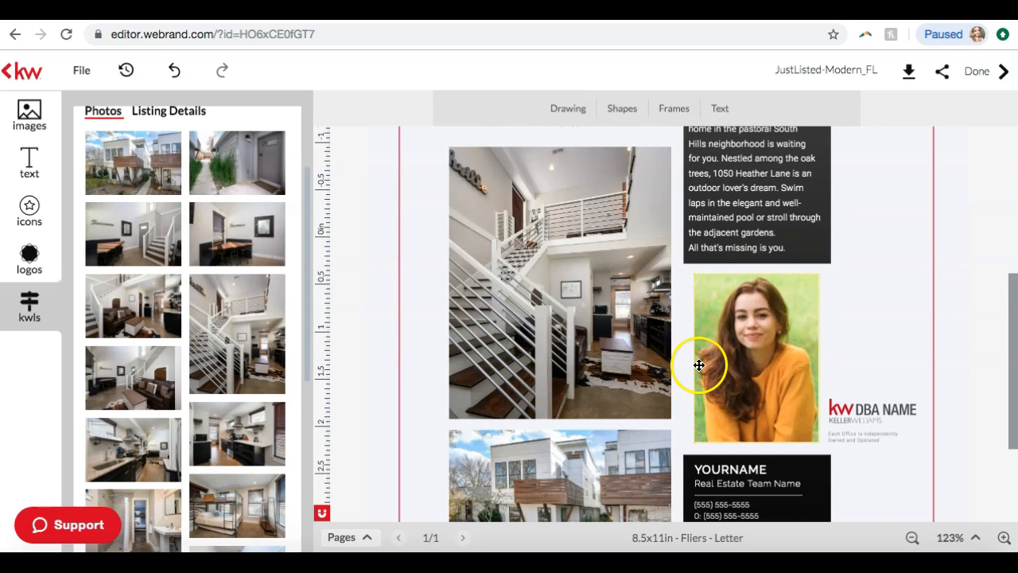
click(789, 352)
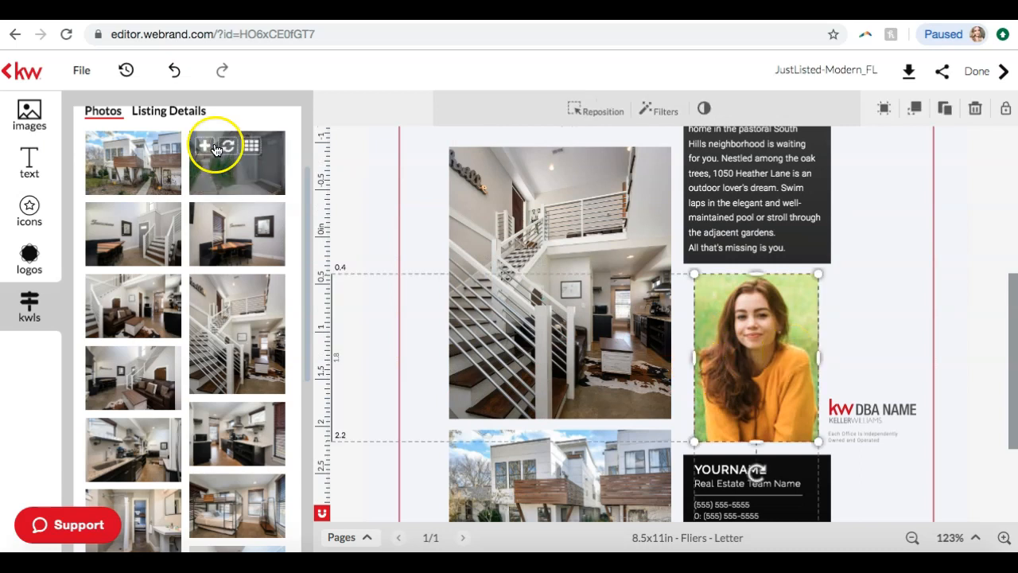
click(32, 116)
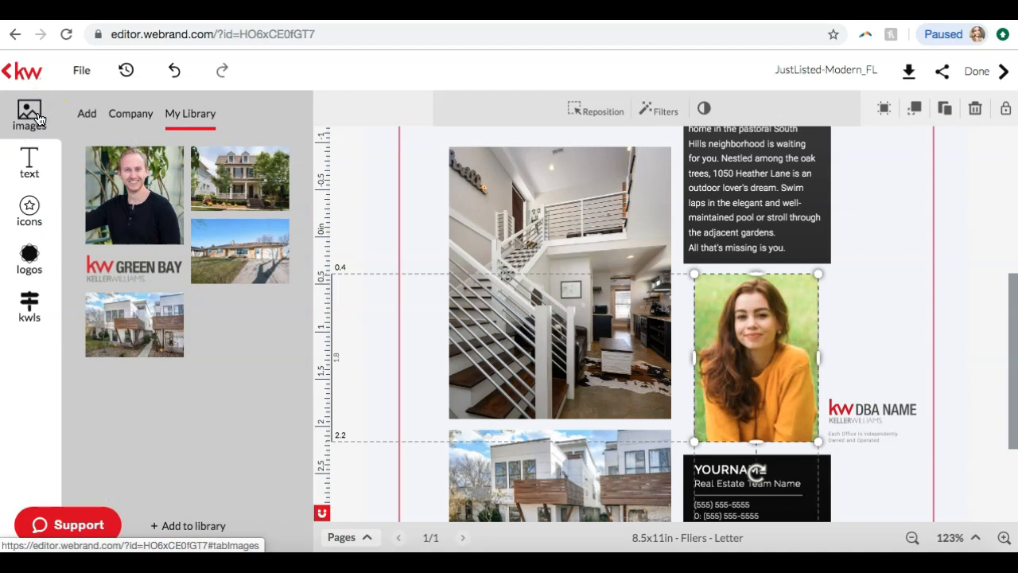
click(127, 161)
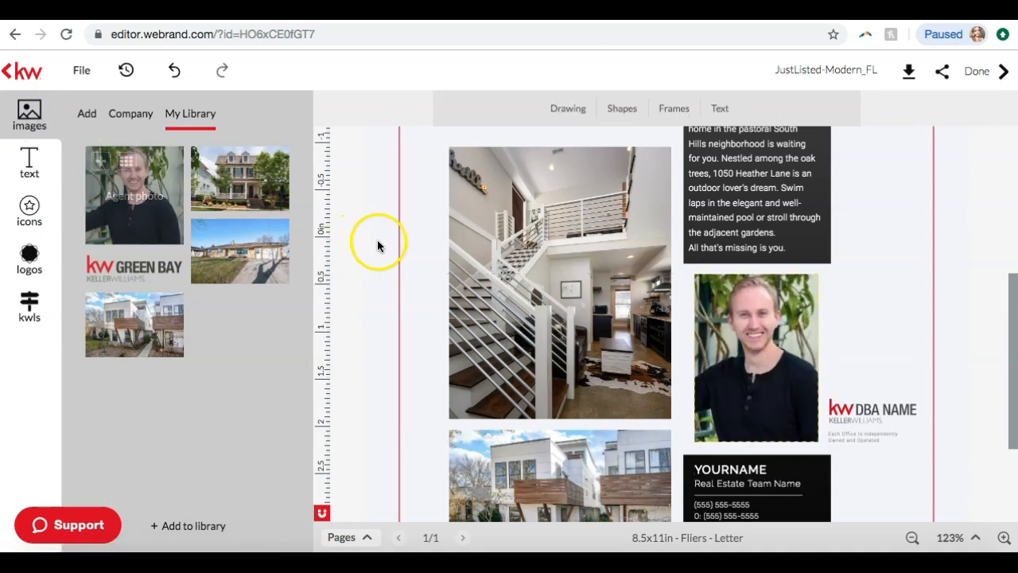
scroll(750, 357, down, 3)
scroll(751, 359, up, 7)
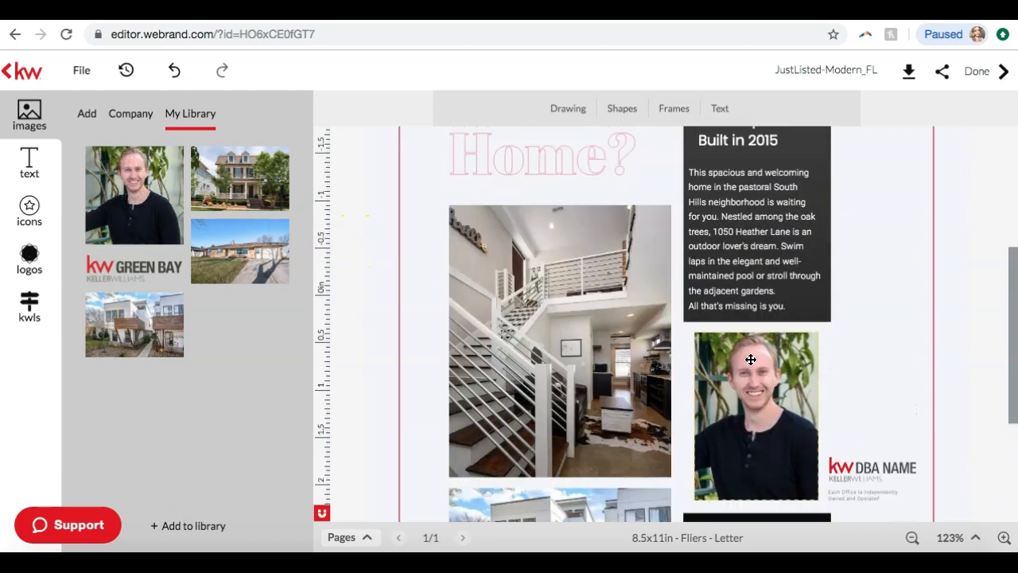
Bring up the imported Indiana Ave listing's details in place of the image library
click(736, 346)
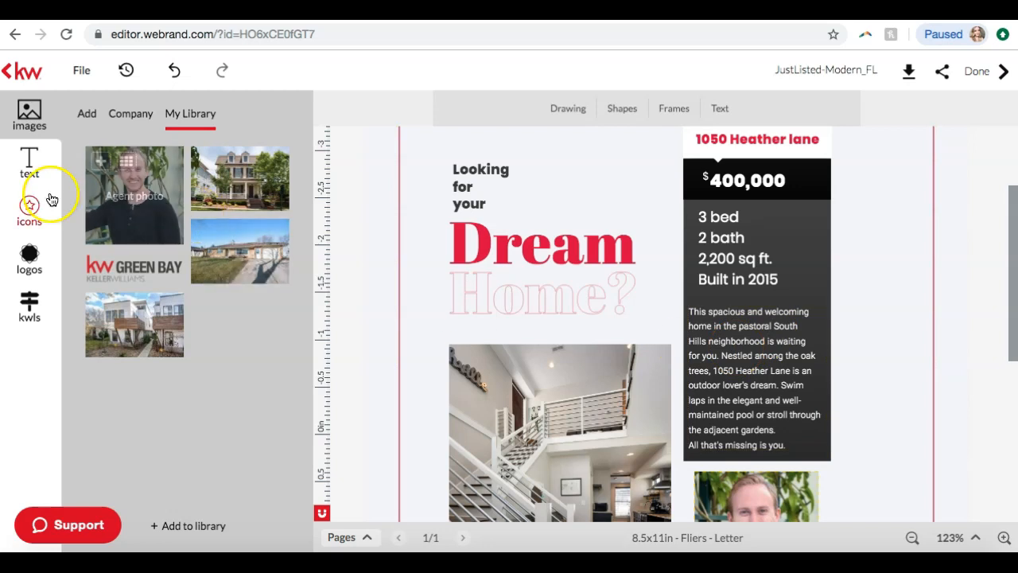
click(30, 309)
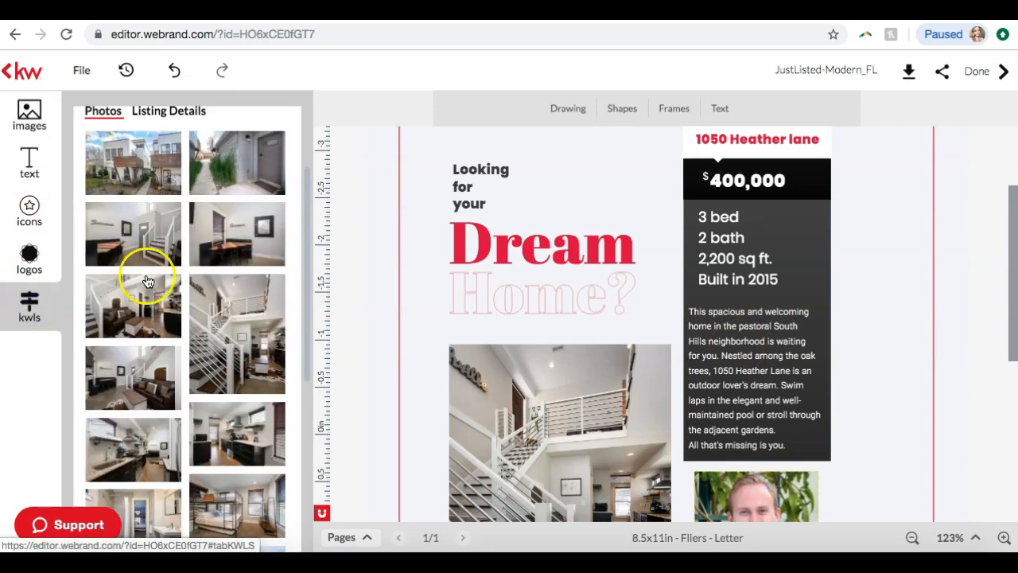
click(162, 173)
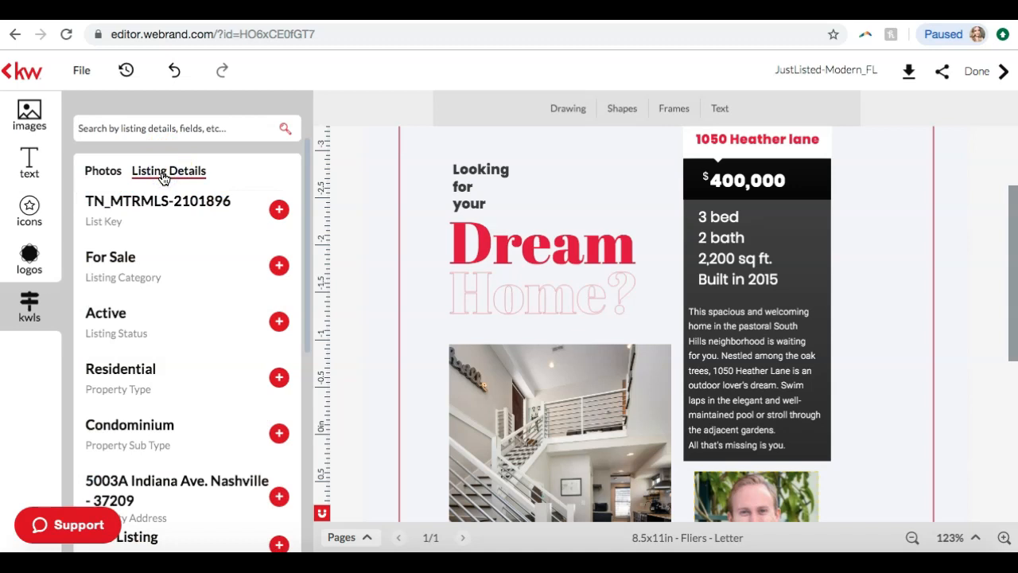
scroll(182, 241, down, 1)
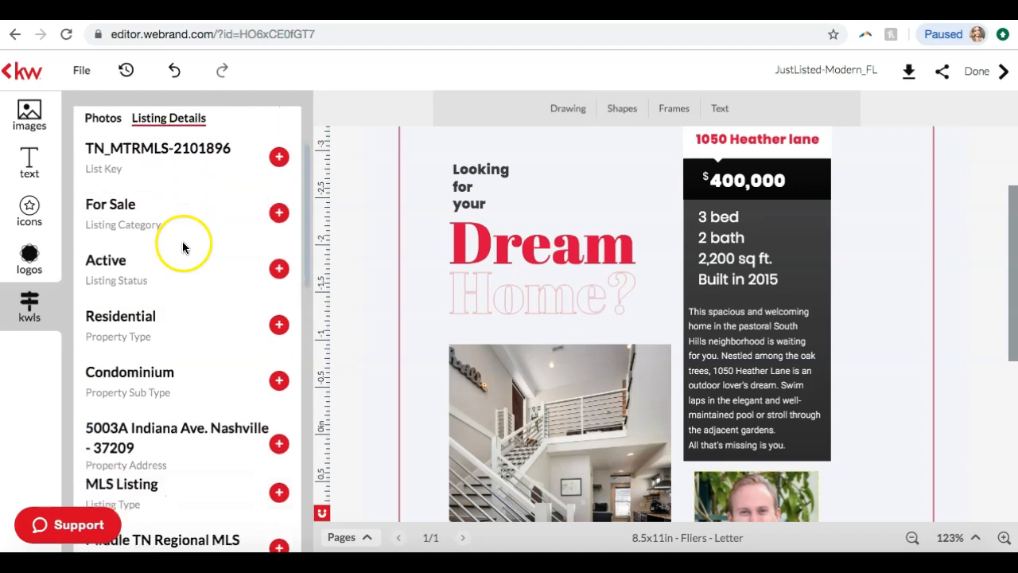
Replace the flier's placeholder description paragraph with the listing's Property Description beginning "Turnkey Short Term Rental Permitted!"
click(754, 353)
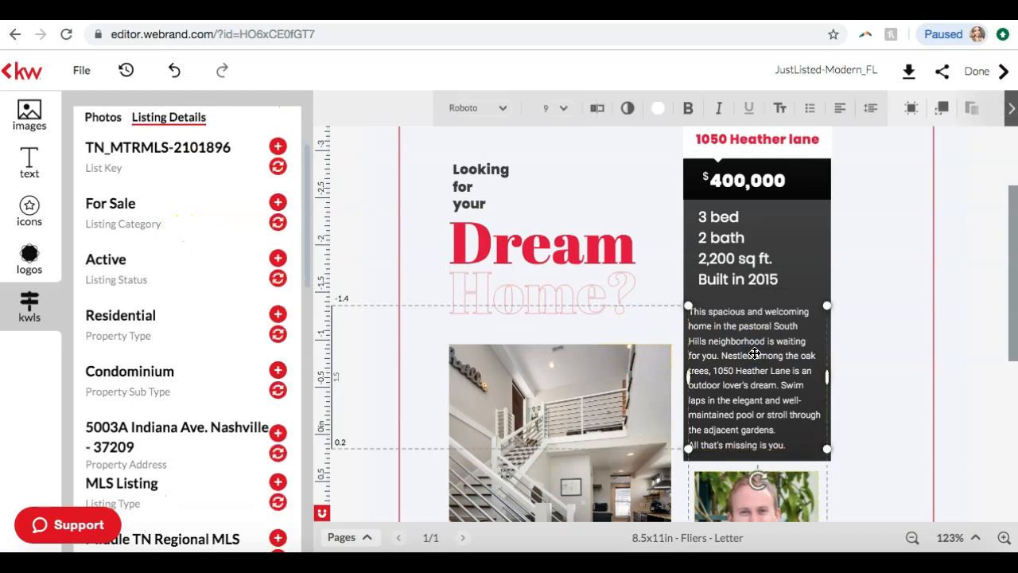
scroll(189, 278, down, 5)
scroll(188, 277, down, 10)
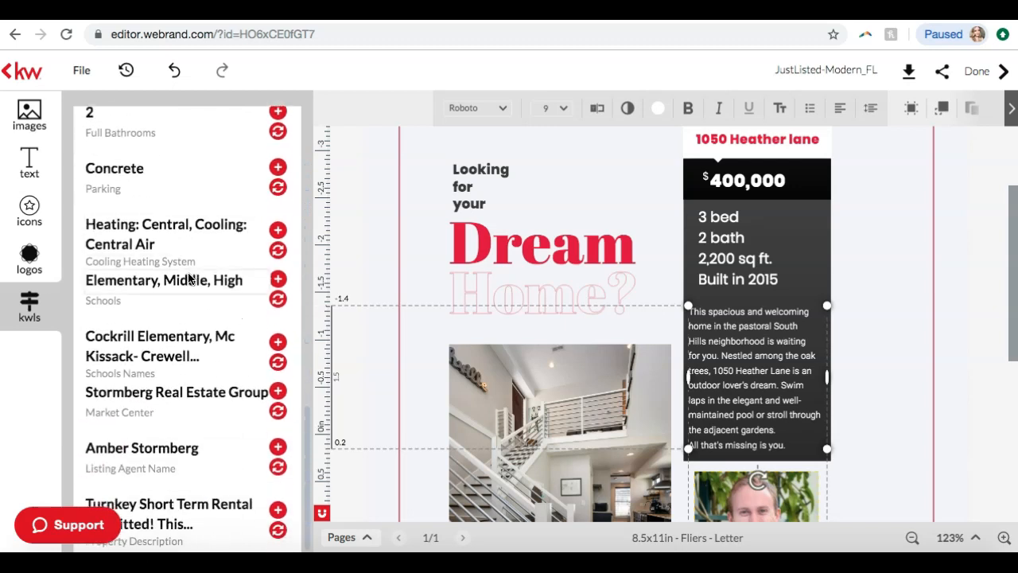
click(231, 505)
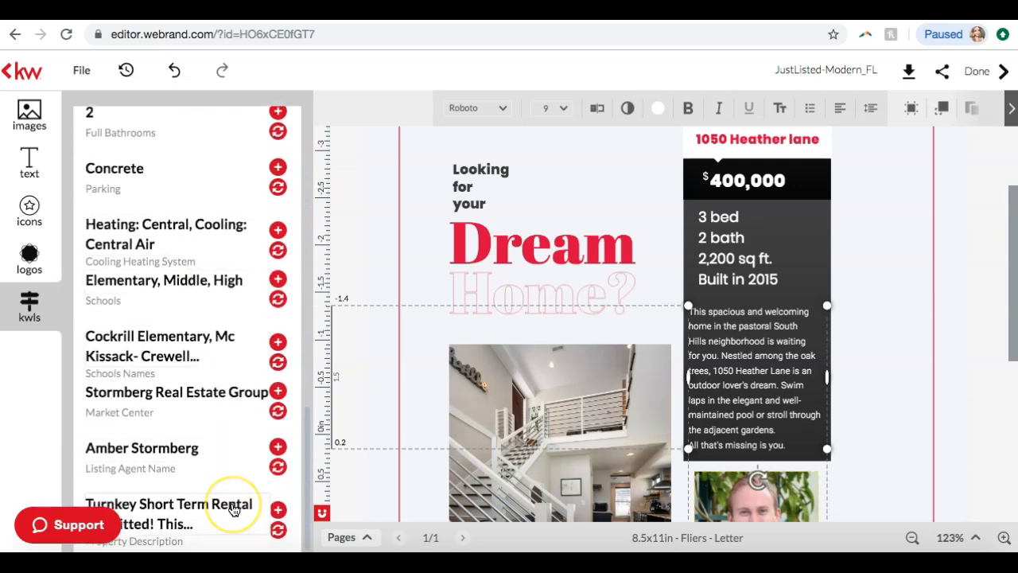
click(278, 511)
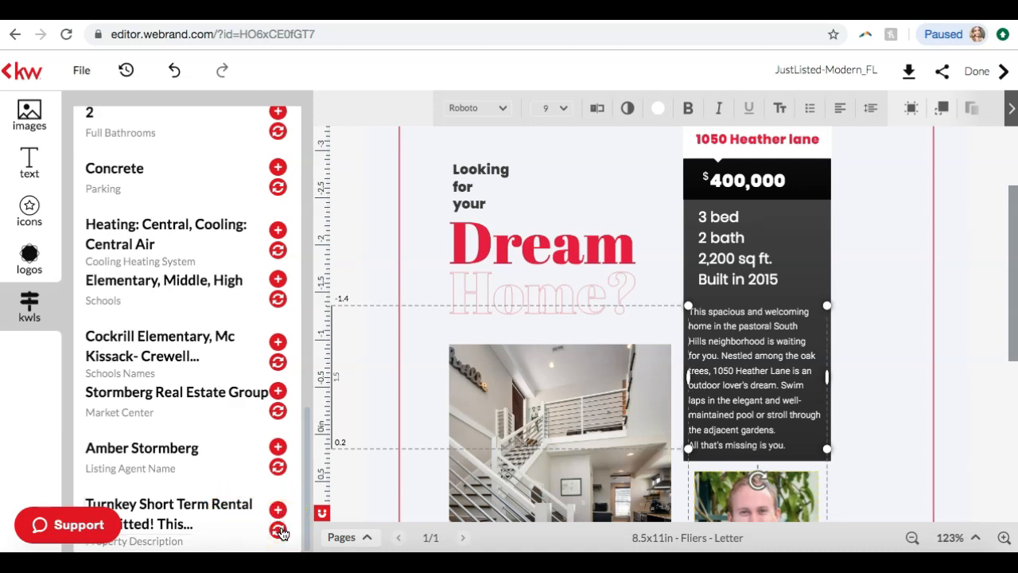
click(280, 513)
click(278, 529)
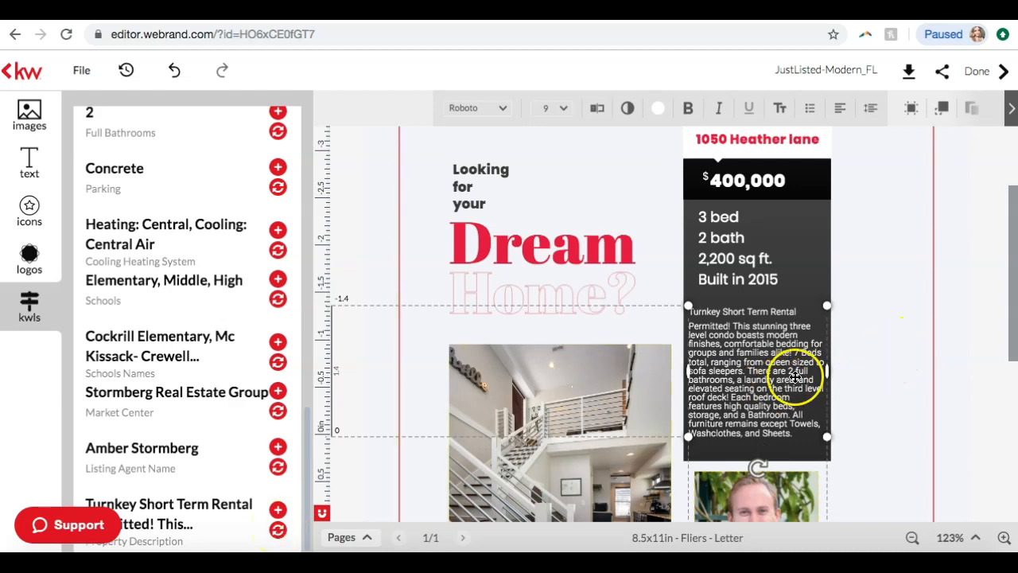
click(875, 398)
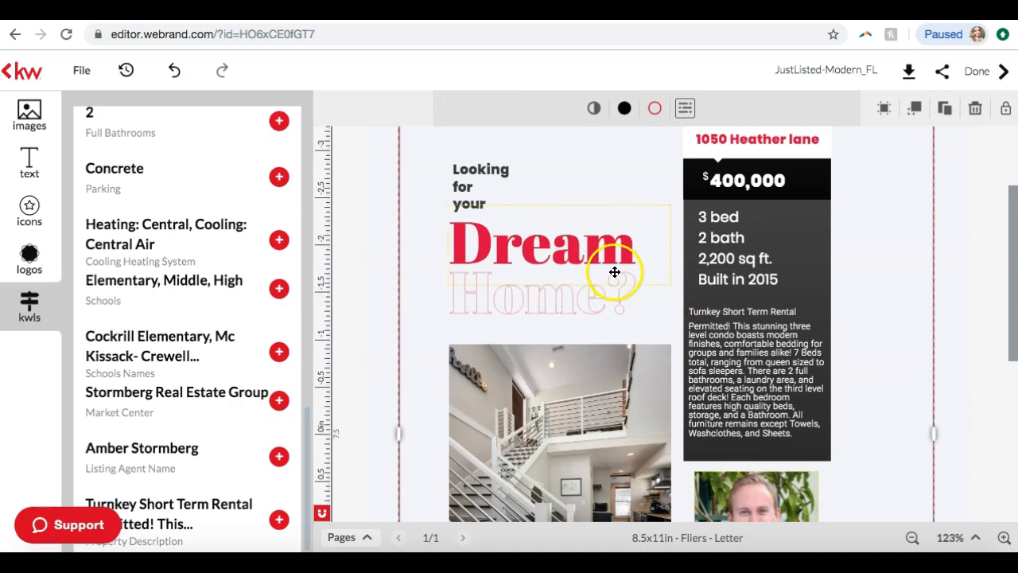
Replace the flier's placeholder price with the listing's Current Price, $399,999 USD
scroll(677, 202, up, 3)
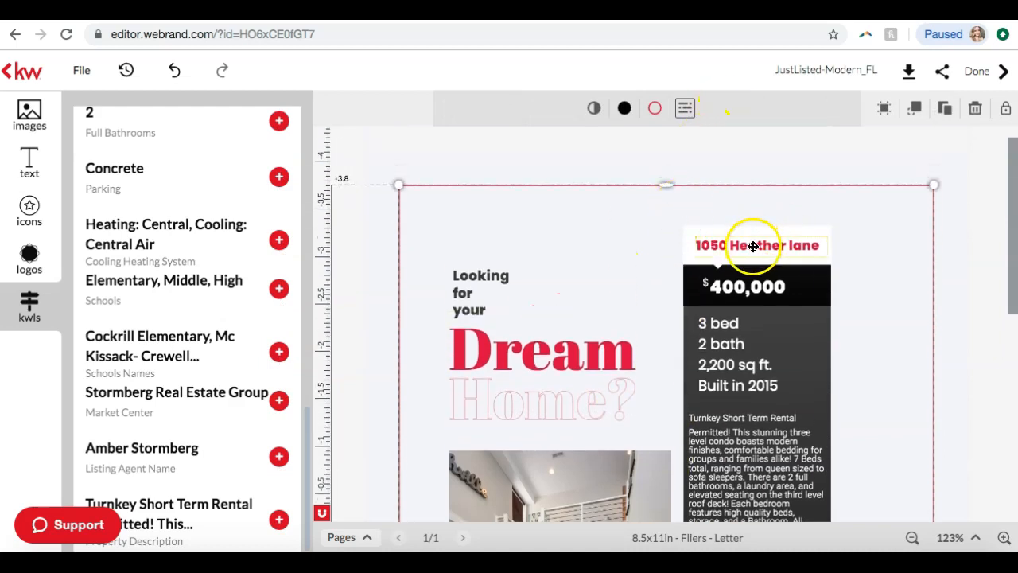
click(736, 286)
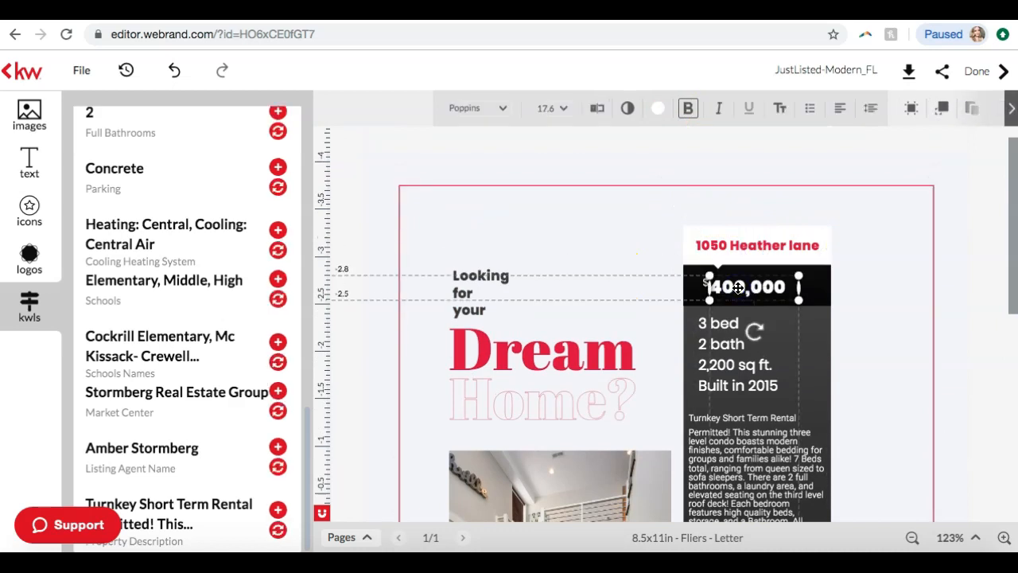
scroll(308, 316, up, 10)
scroll(204, 382, down, 2)
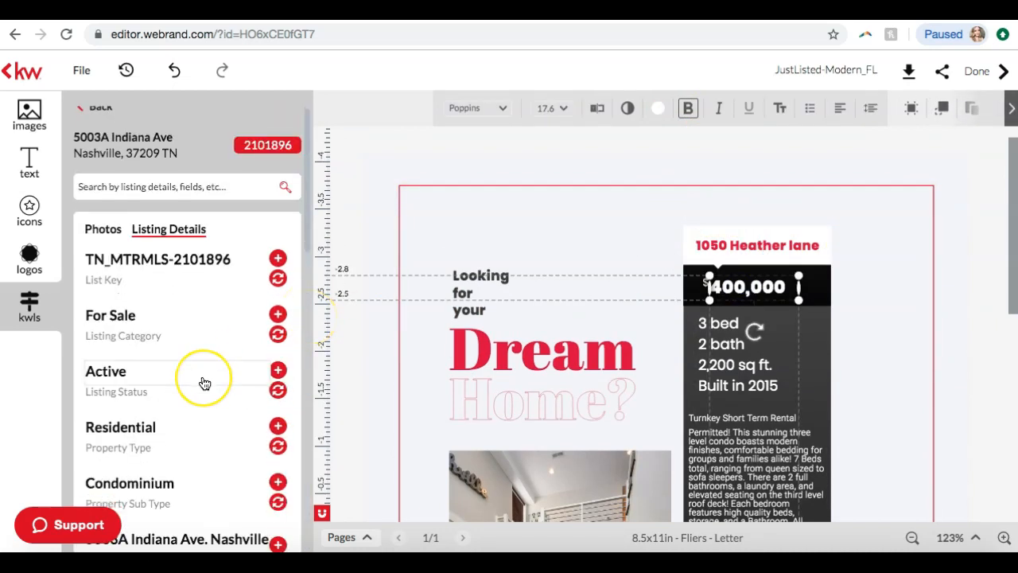
scroll(204, 383, down, 4)
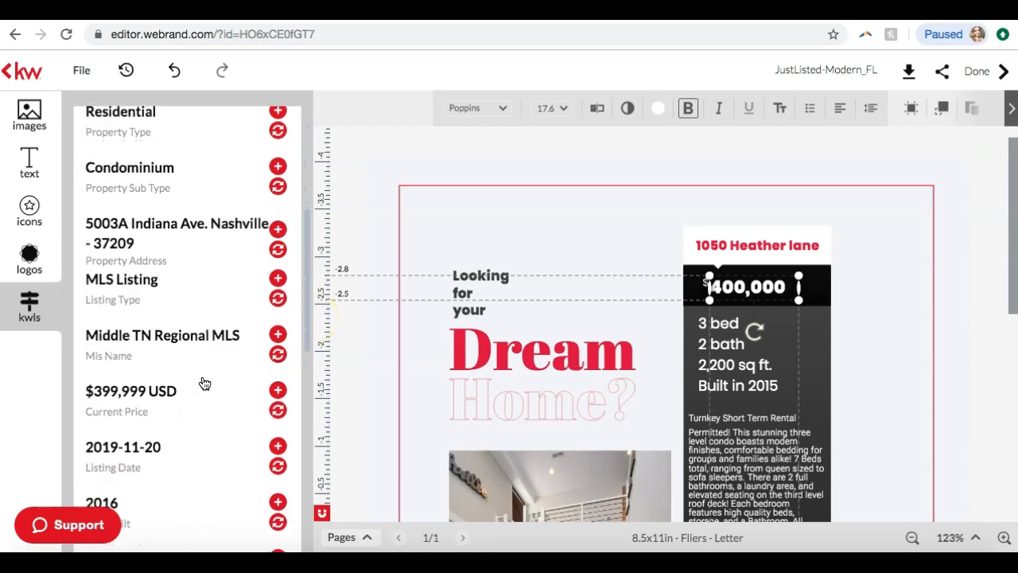
click(277, 410)
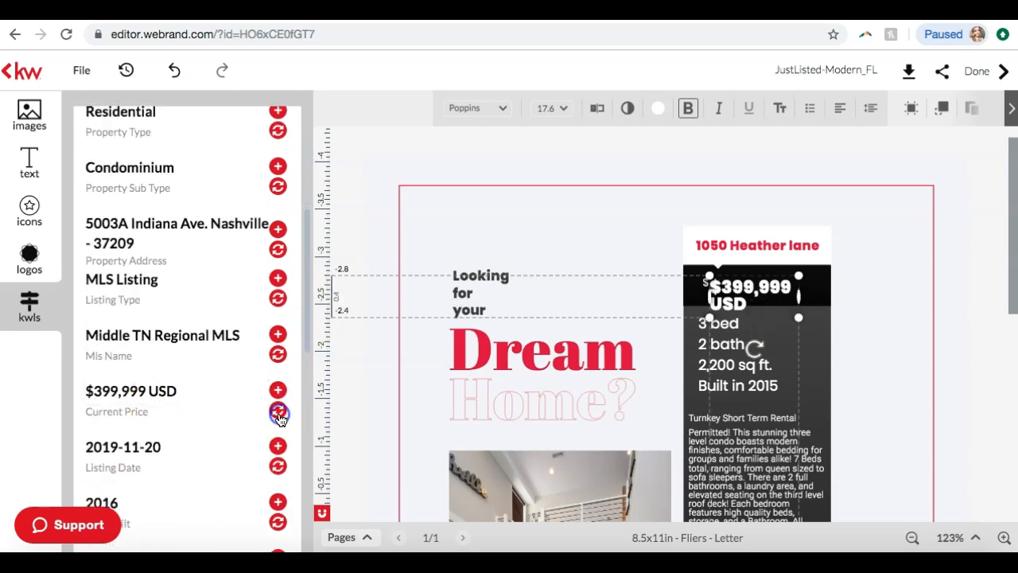
Remove "USD" from the flier's price text so that it reads $399,999
drag(798, 296, 752, 303)
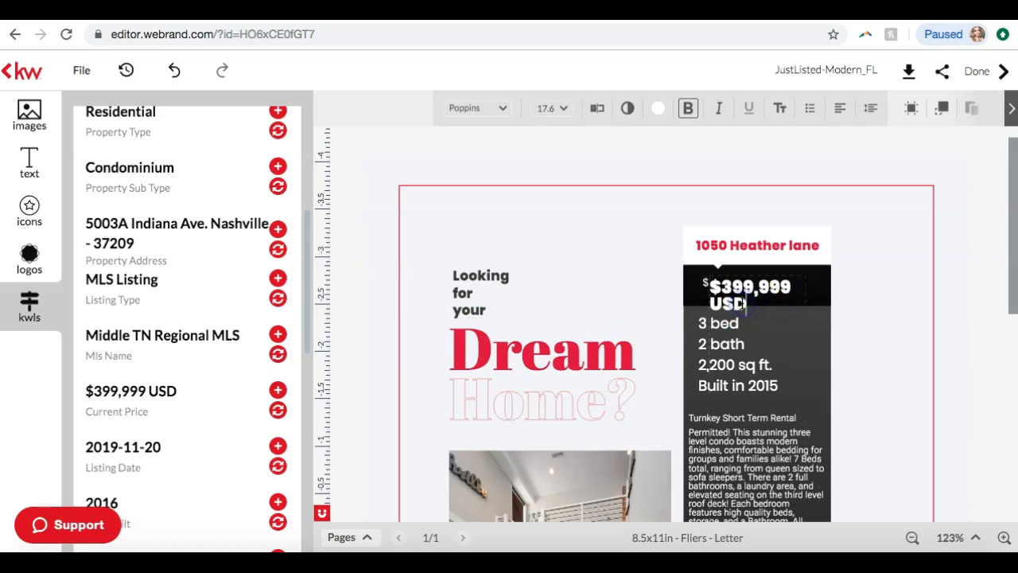
key(BackSpace)
key(BackSpace)
key(BackSpace)
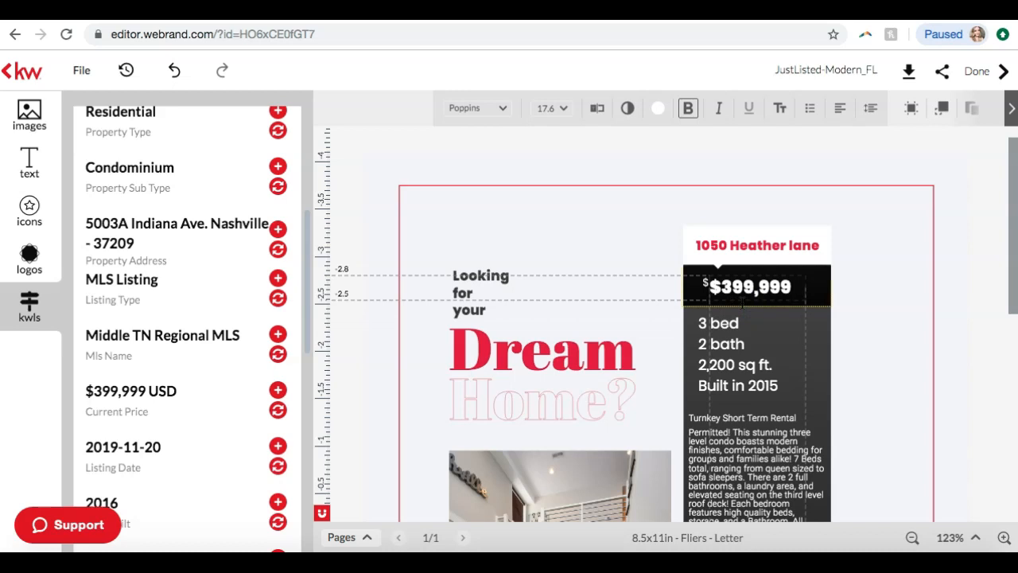
click(893, 285)
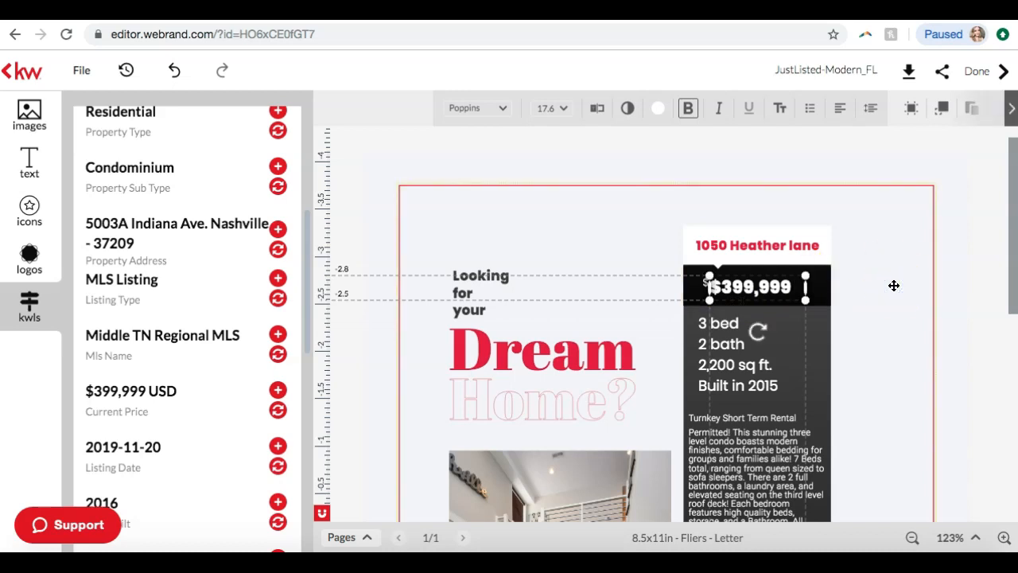
Check the listing's bedroom, bathroom and living area details, and delete the placeholder bedroom number in the flier's property facts
click(723, 324)
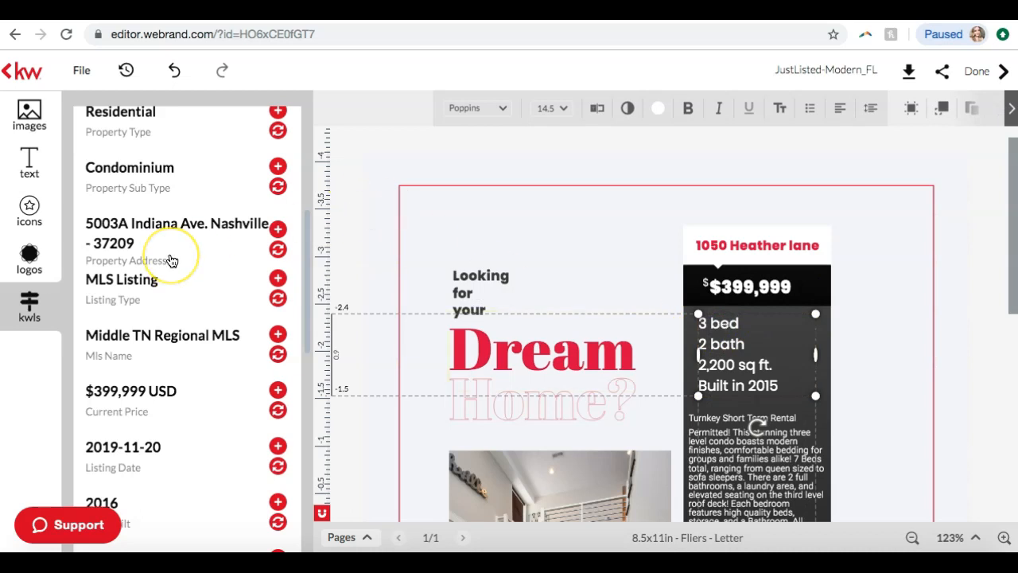
scroll(171, 260, up, 3)
scroll(171, 261, down, 5)
scroll(171, 260, down, 2)
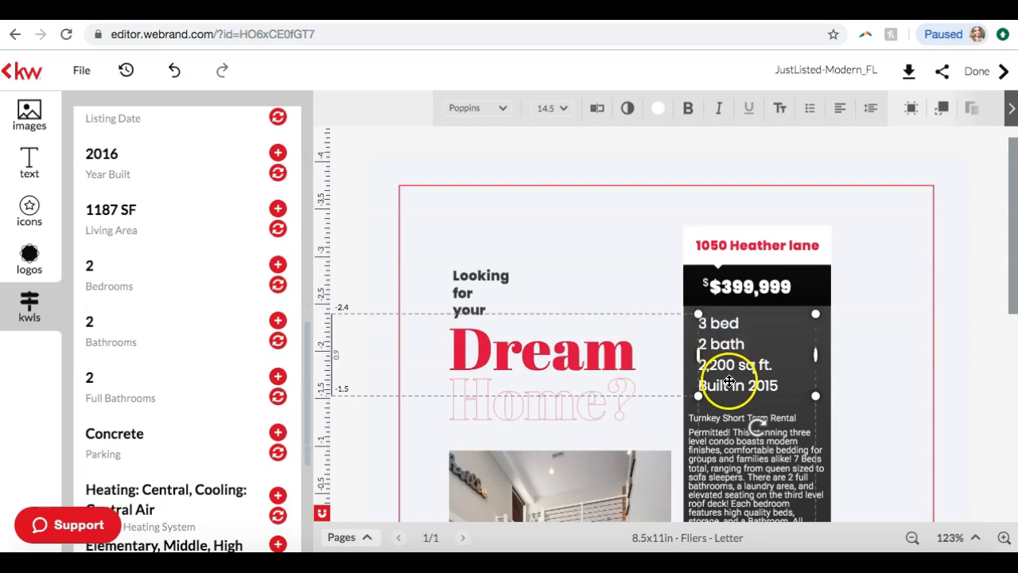
click(732, 340)
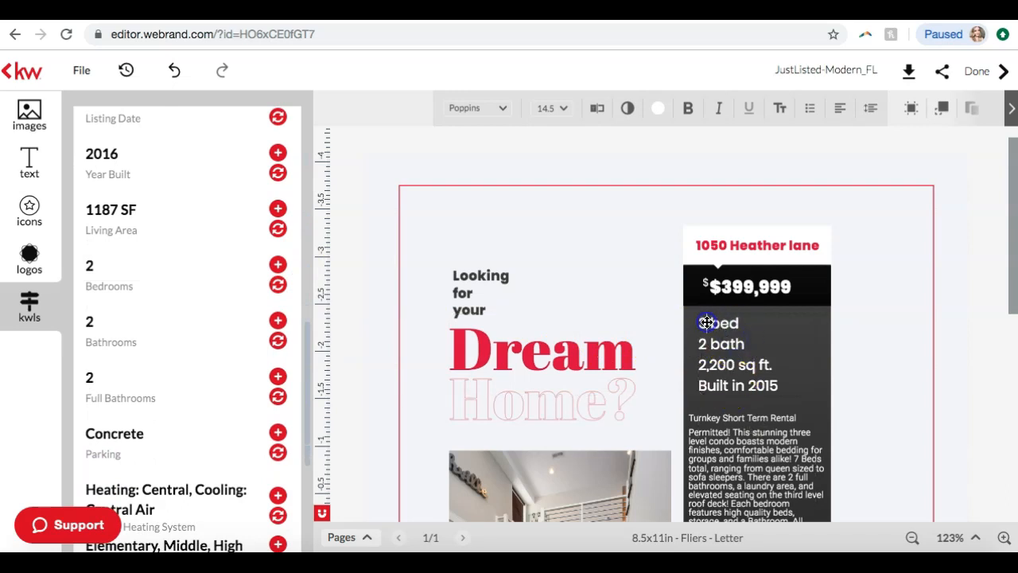
key(BackSpace)
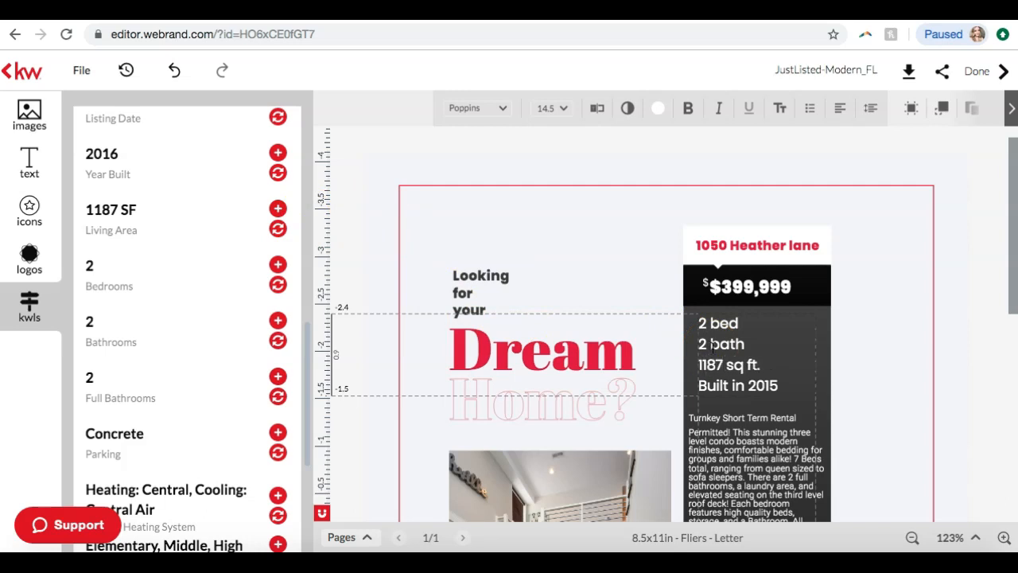
Change the build year in the flier's property facts to 2016
click(778, 385)
text(6)
click(902, 357)
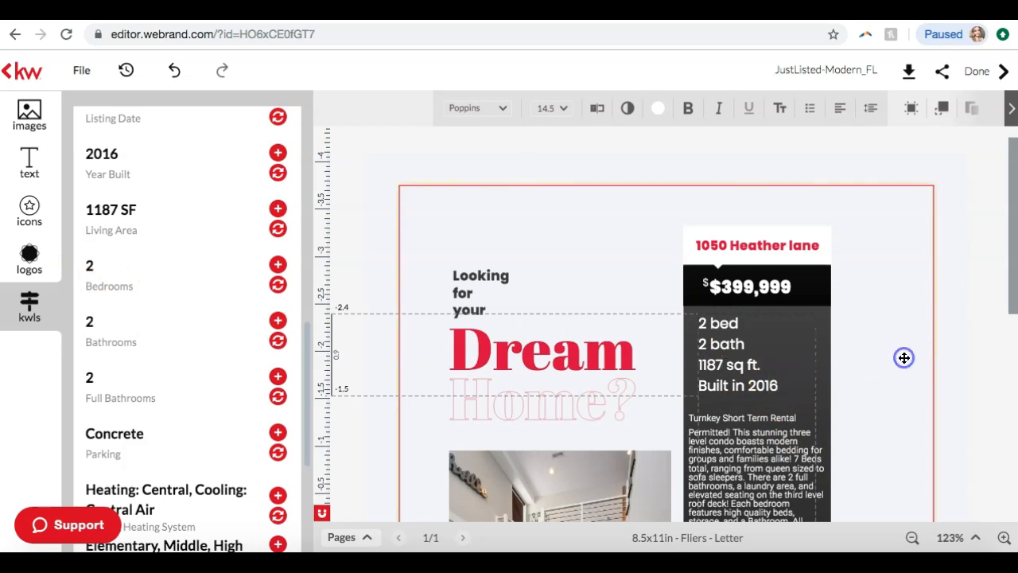
Delete the small extra dollar sign in front of the flier's price
scroll(949, 309, down, 1)
scroll(947, 314, down, 1)
scroll(948, 316, up, 2)
click(763, 284)
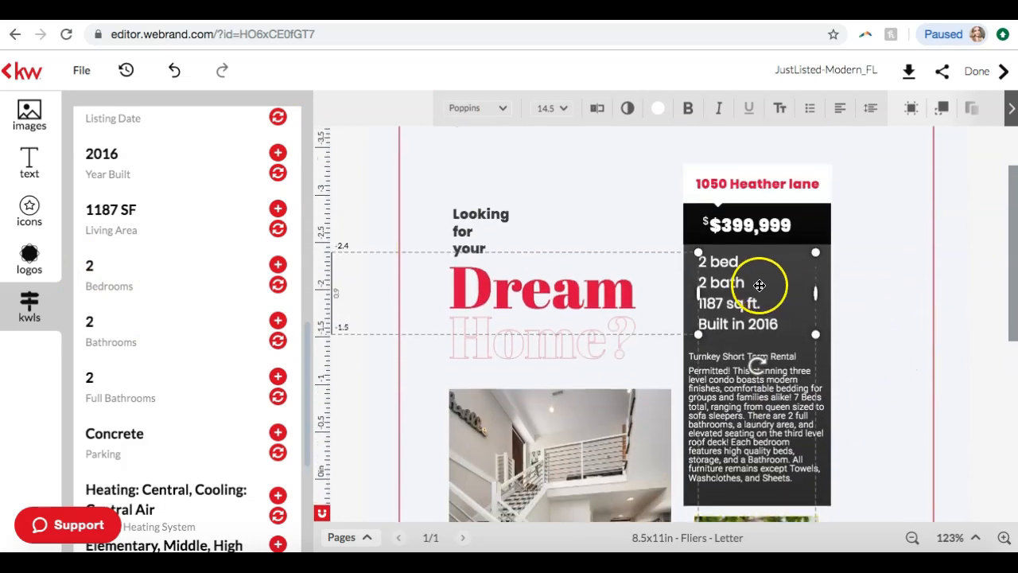
click(704, 222)
click(767, 271)
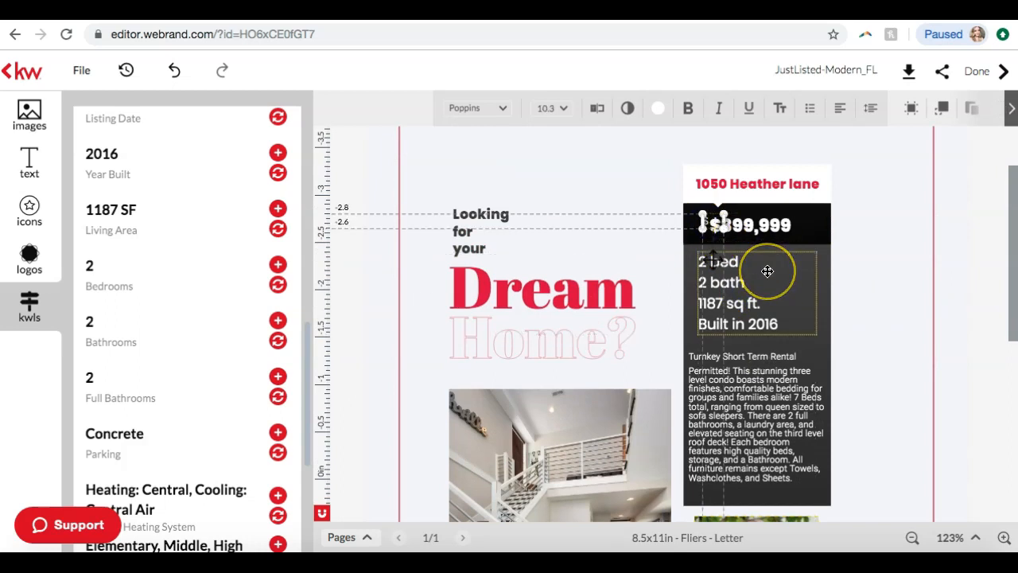
key(Delete)
Remove the bold formatting from the flier's price text
click(734, 230)
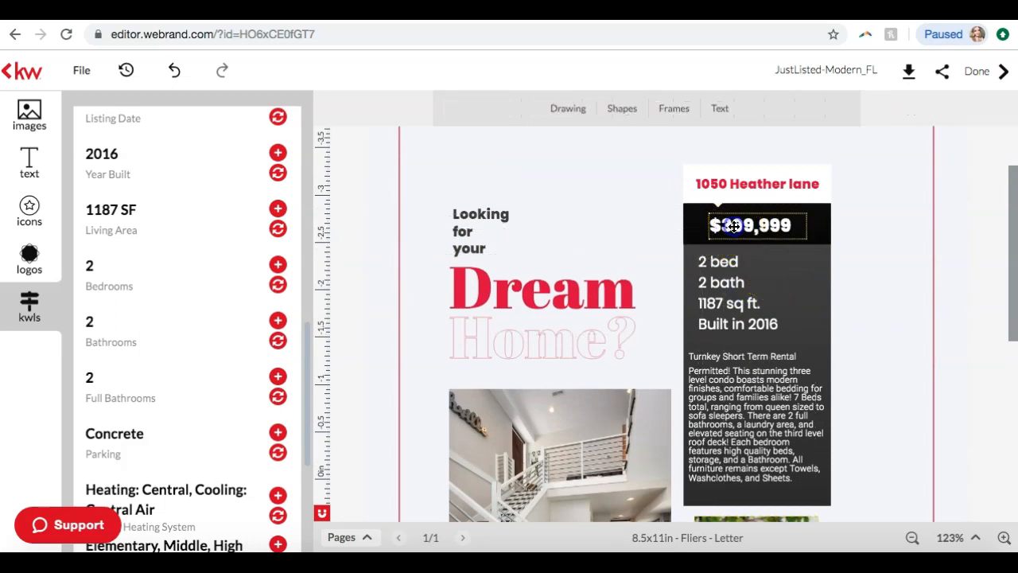
drag(815, 218, 719, 202)
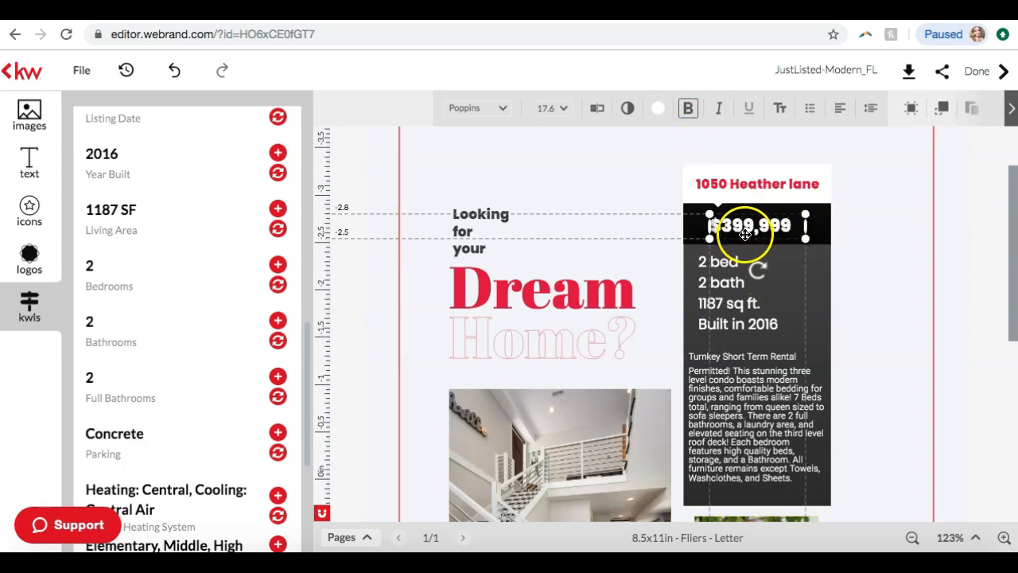
click(688, 113)
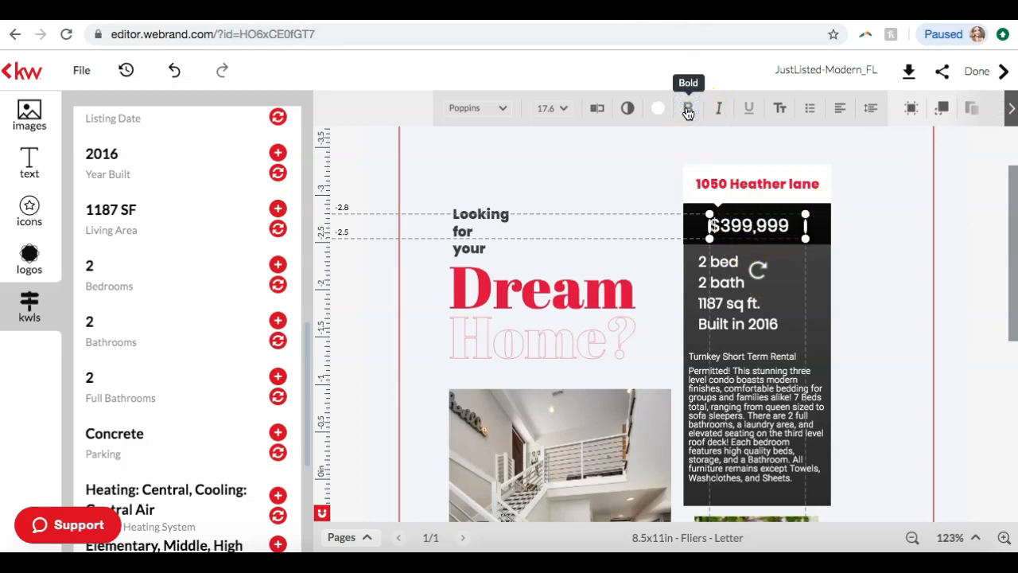
Try the IcedEarth font on the flier's price text
click(502, 117)
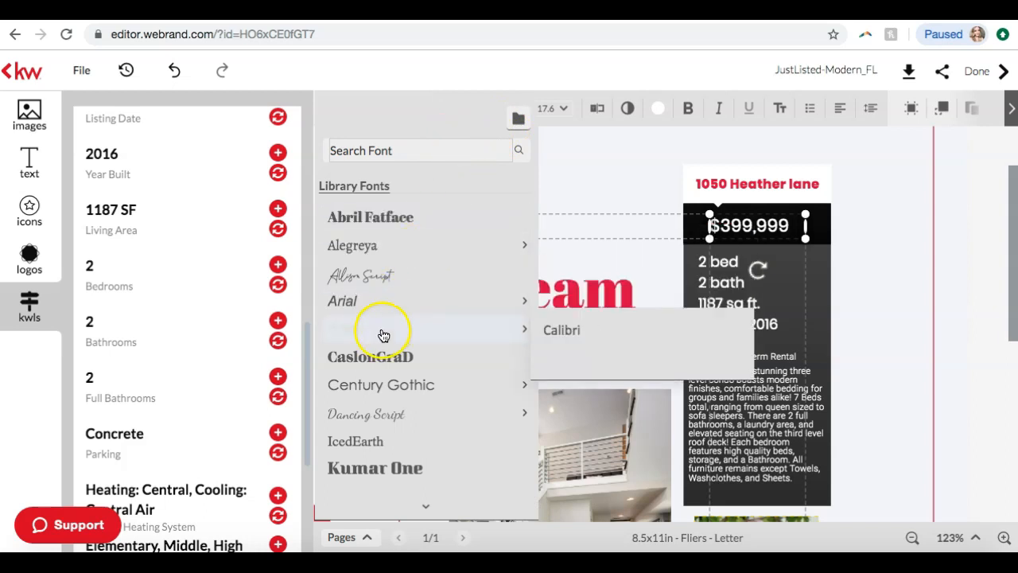
scroll(382, 334, down, 1)
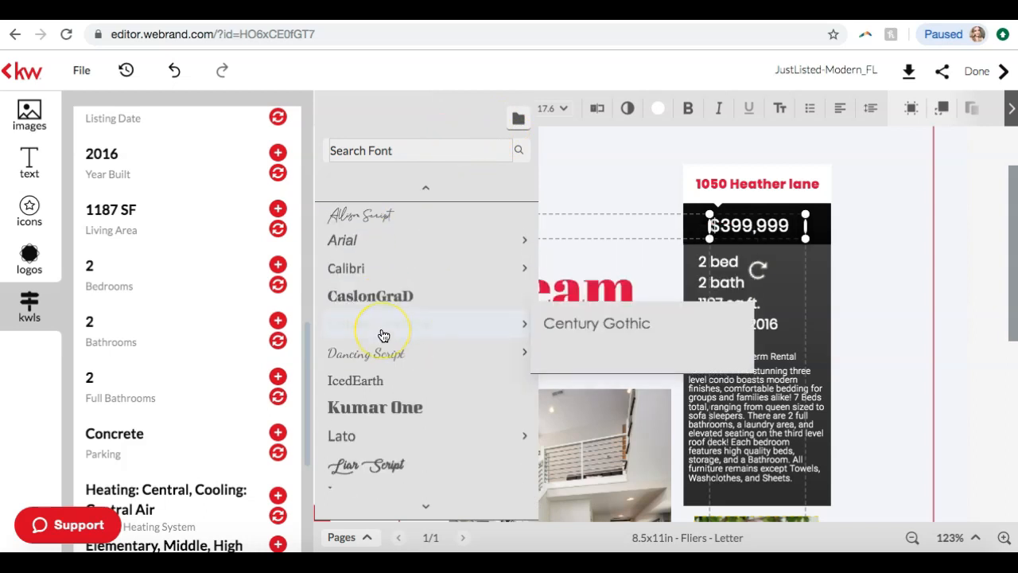
click(373, 383)
Set the price text to the Lato font at size 20 and nudge it slightly upward in its black band
click(470, 107)
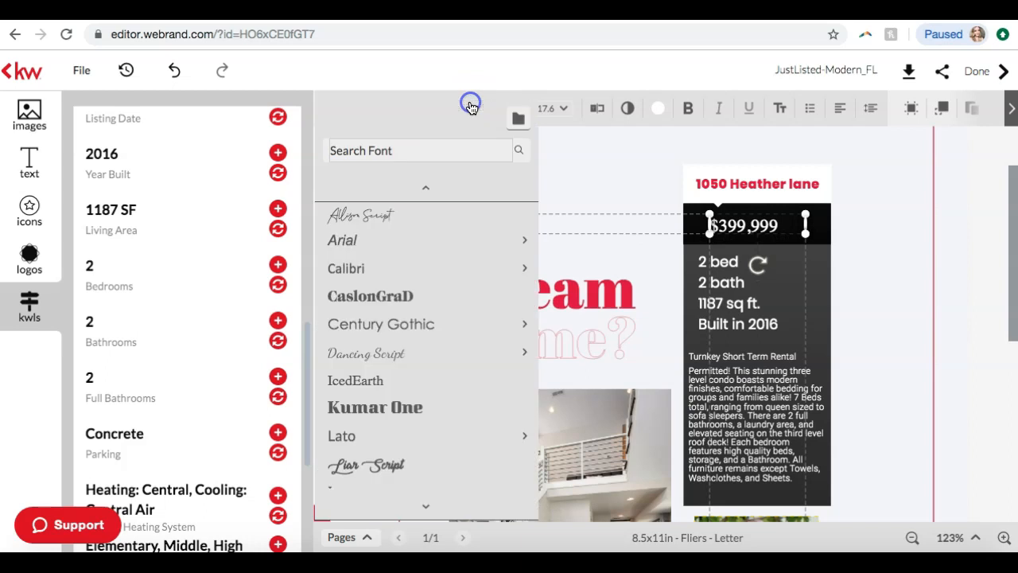
scroll(468, 275, down, 1)
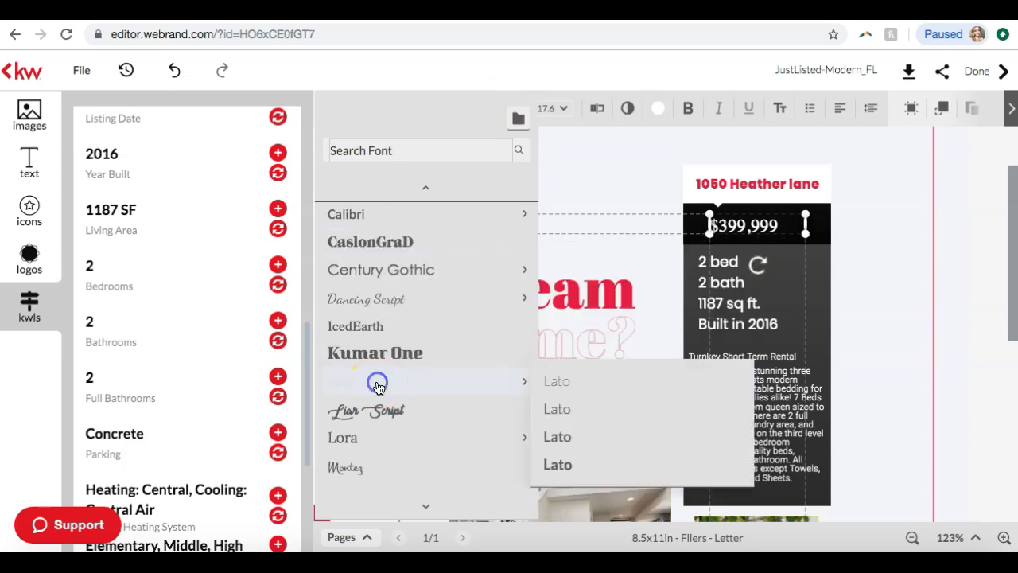
click(378, 387)
click(548, 110)
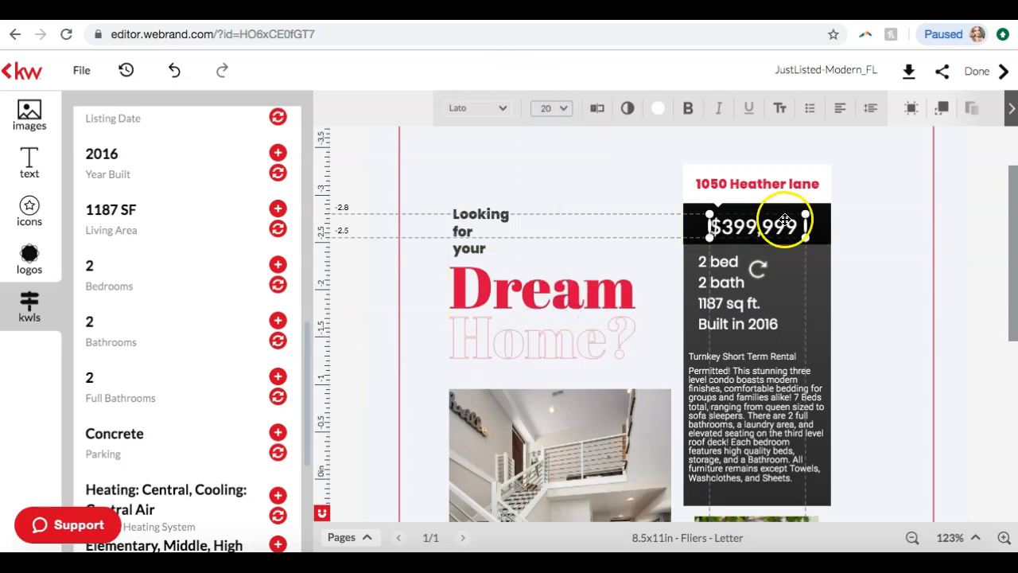
drag(766, 226, 765, 224)
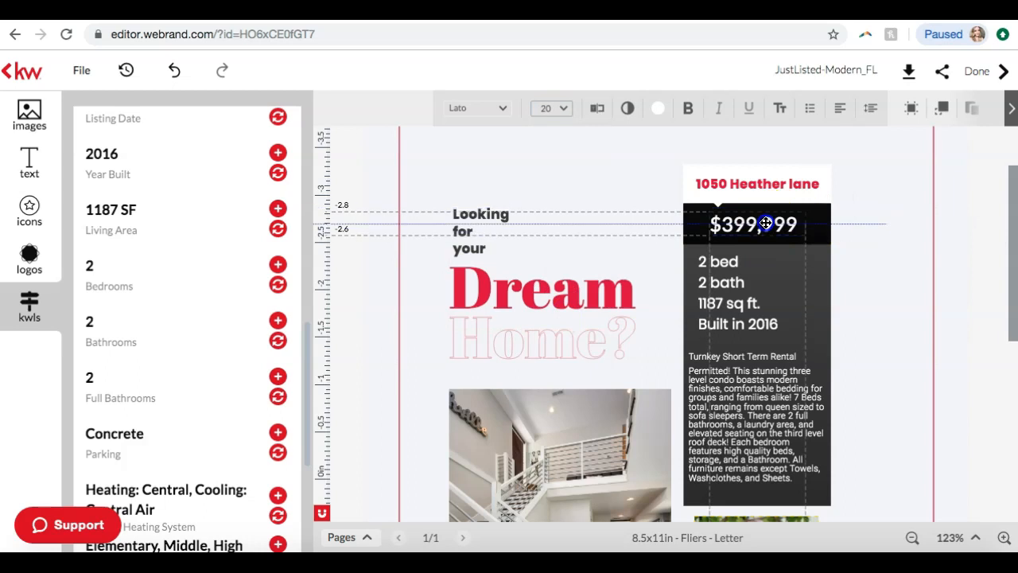
click(966, 270)
Replace the flier's placeholder street address with the listing's Property Address
click(768, 181)
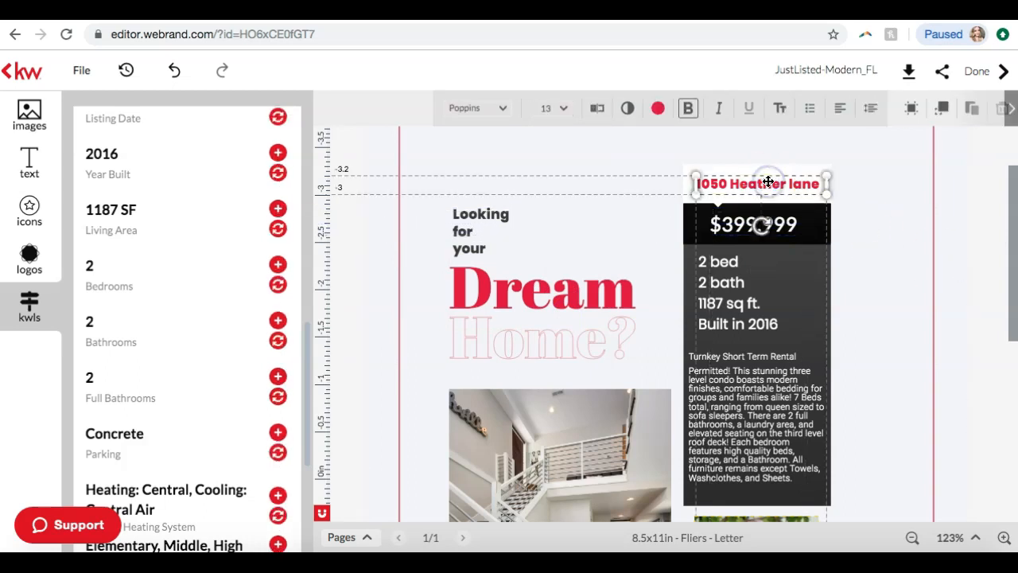
click(921, 162)
click(774, 183)
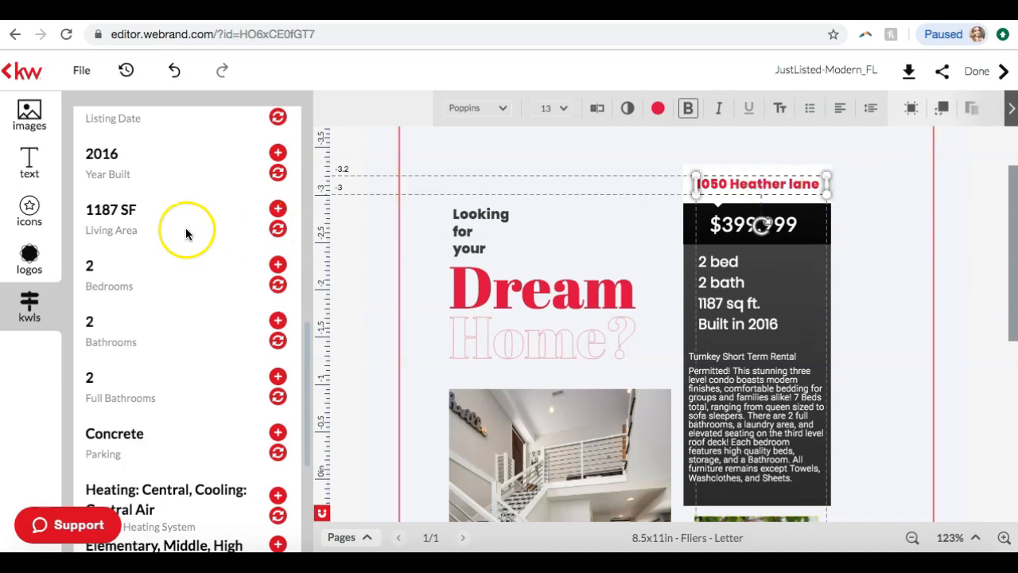
scroll(186, 227, up, 10)
scroll(161, 304, down, 1)
scroll(160, 305, down, 3)
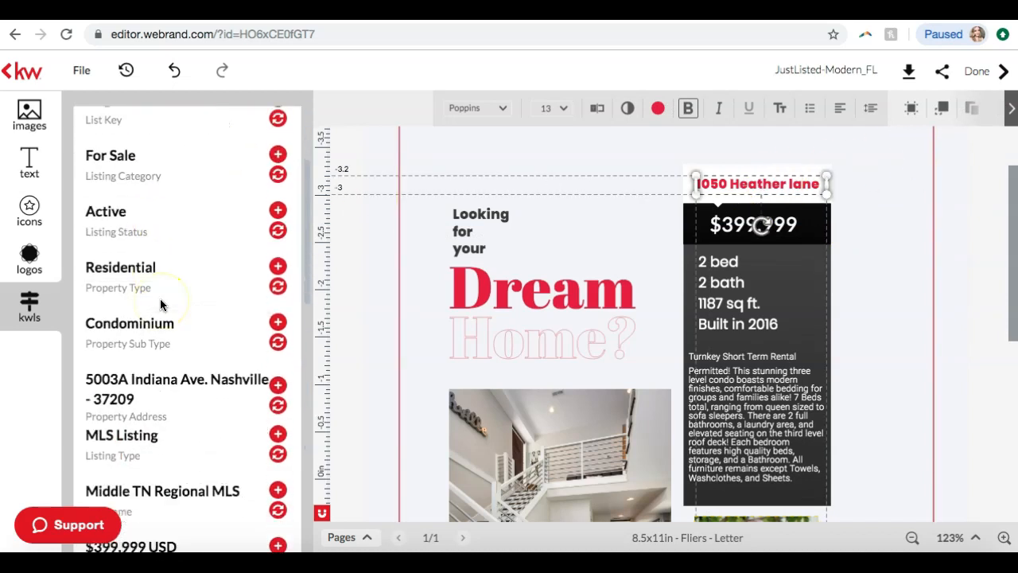
click(277, 357)
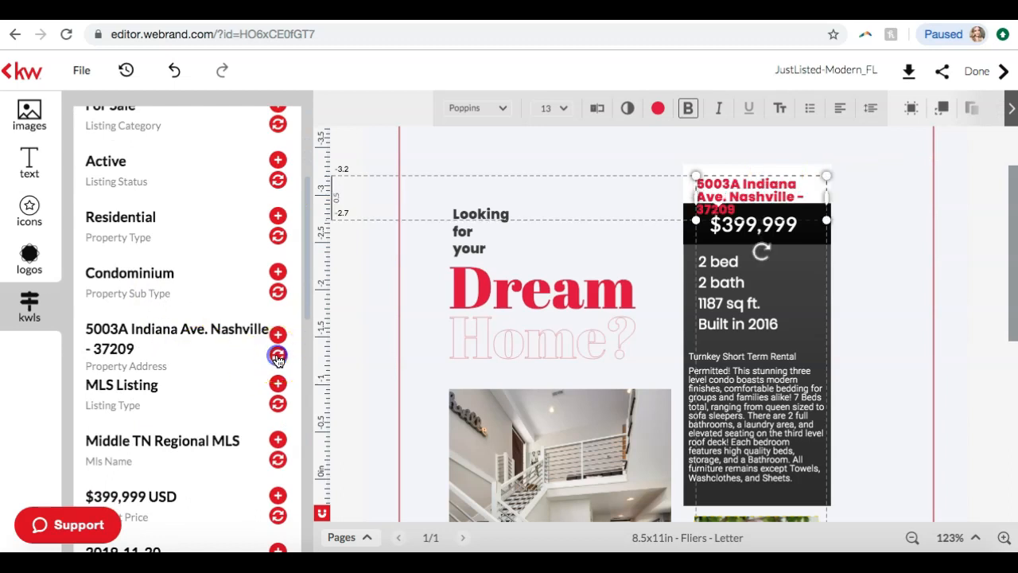
Move the white banner behind the address down slightly
click(777, 170)
drag(777, 170, 776, 178)
click(925, 244)
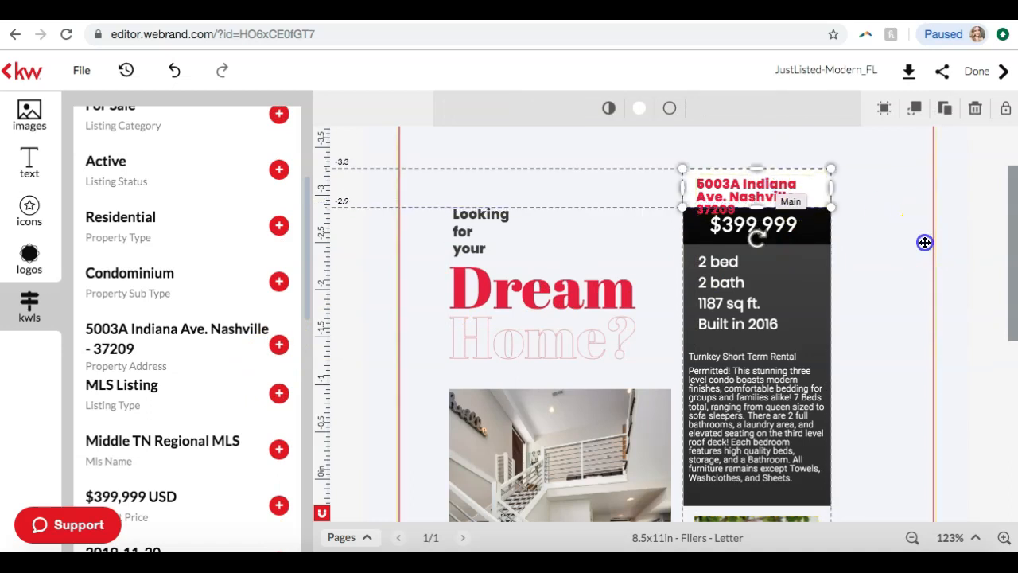
Move the address text up within the white banner and widen its text box so it wraps onto two lines
click(754, 192)
click(766, 191)
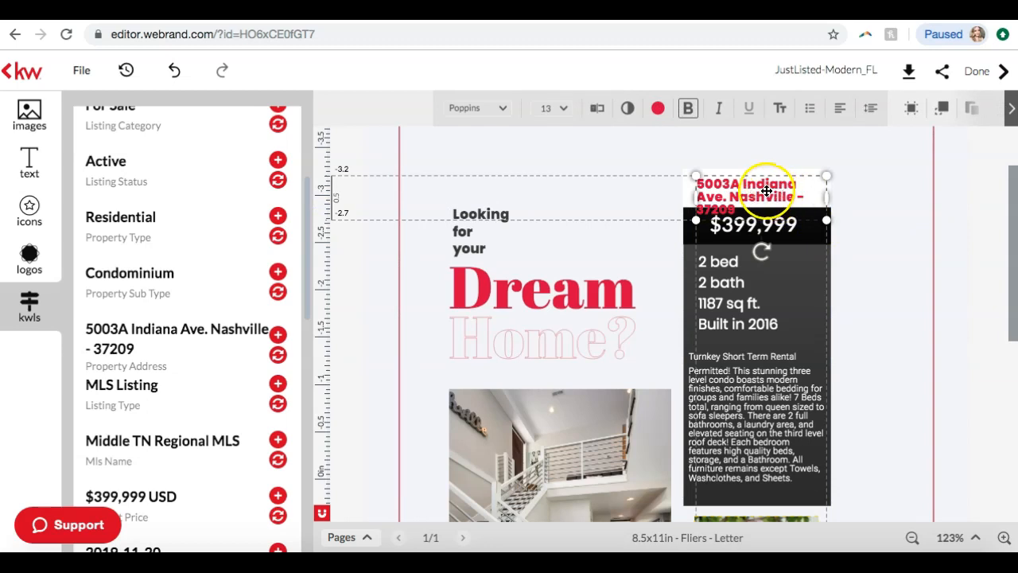
drag(766, 191, 759, 199)
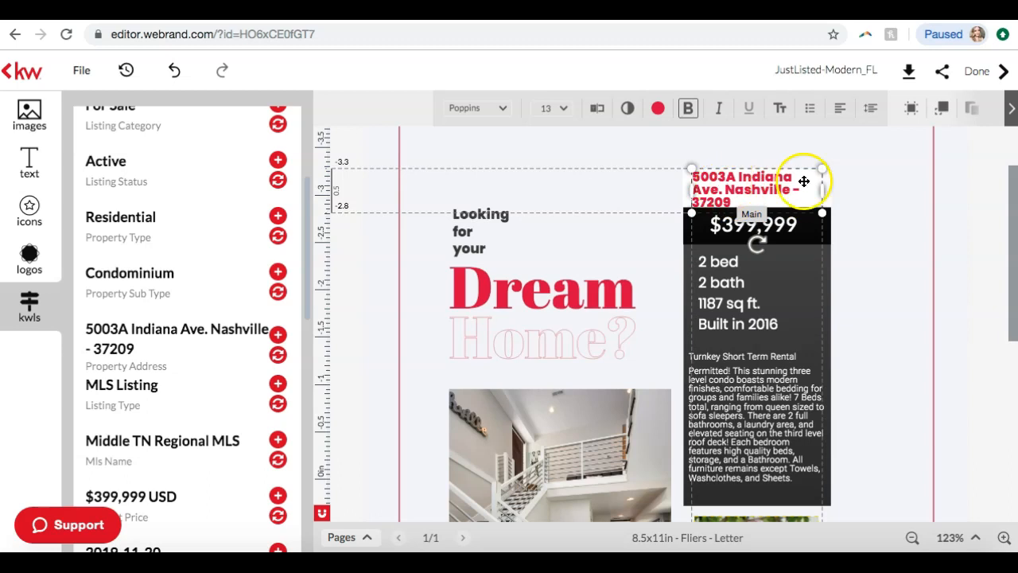
drag(821, 190, 836, 190)
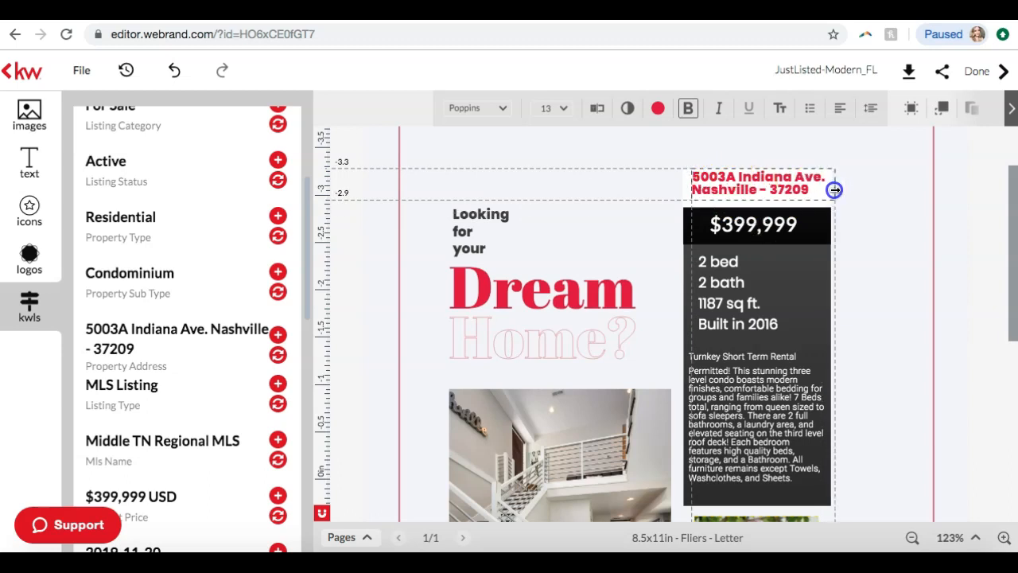
click(887, 191)
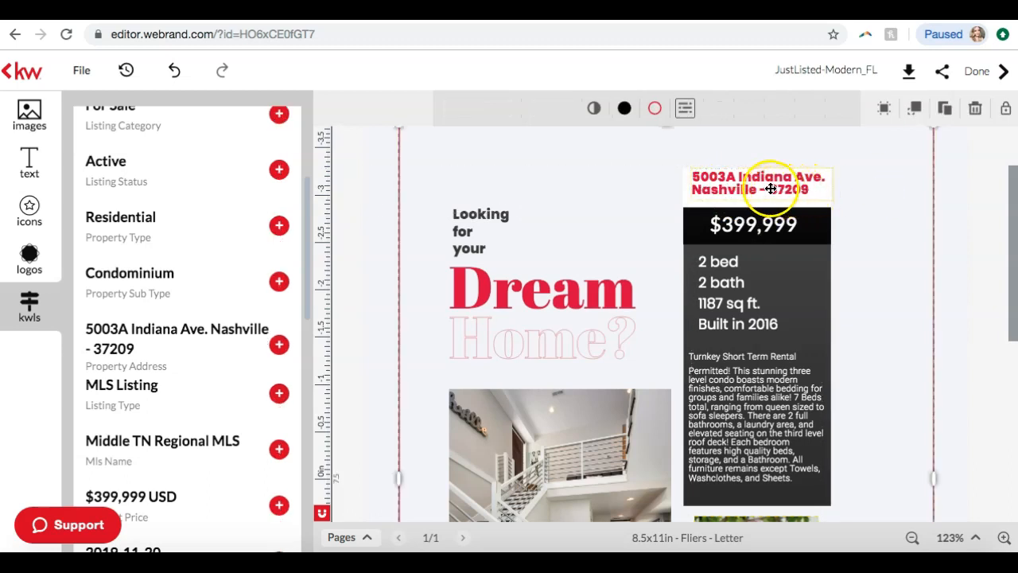
Replace the dash before the ZIP code with a comma and "TN", and remove the period after "Ave" in the address
click(770, 188)
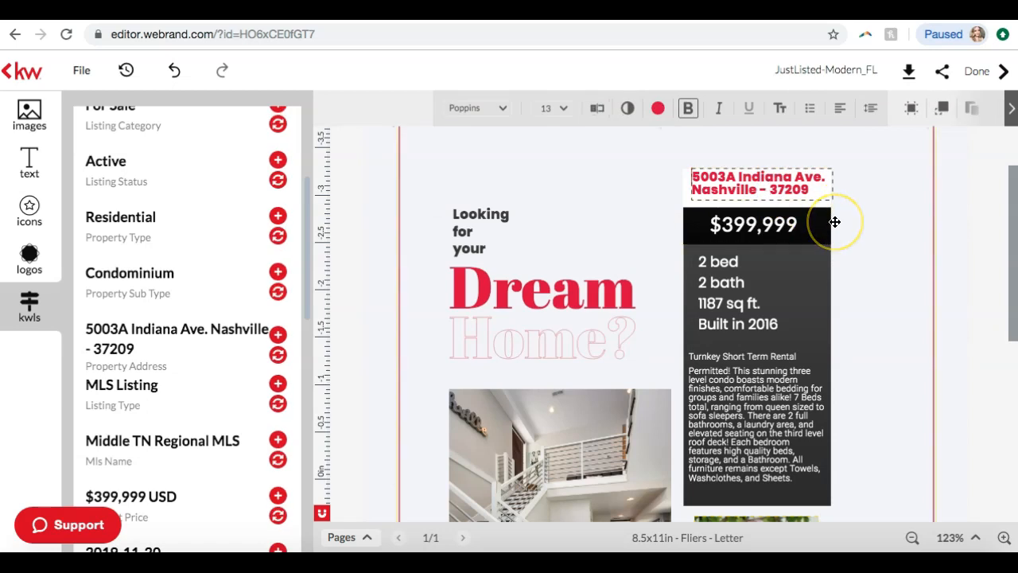
click(769, 189)
key(BackSpace)
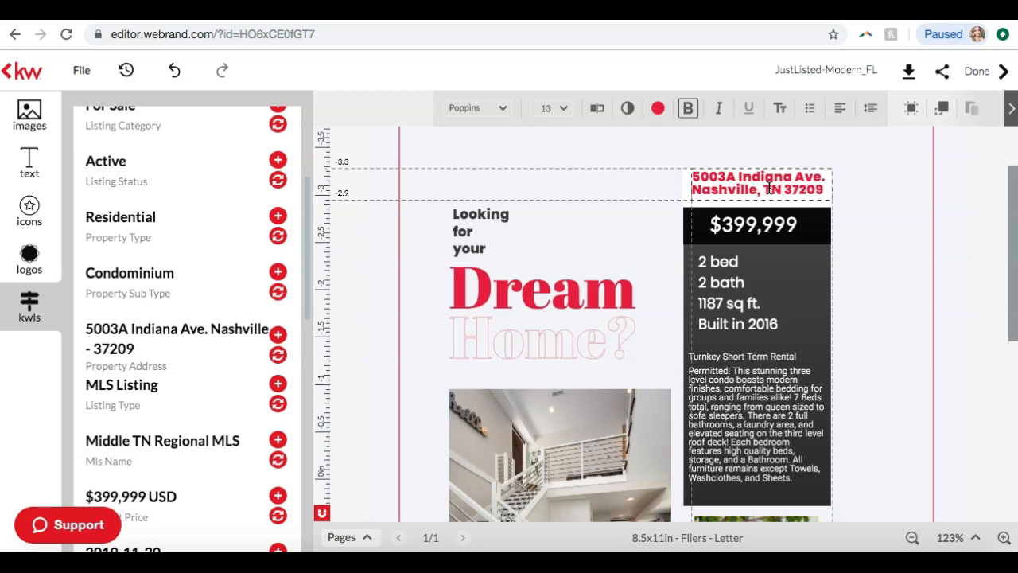
click(721, 189)
key(BackSpace)
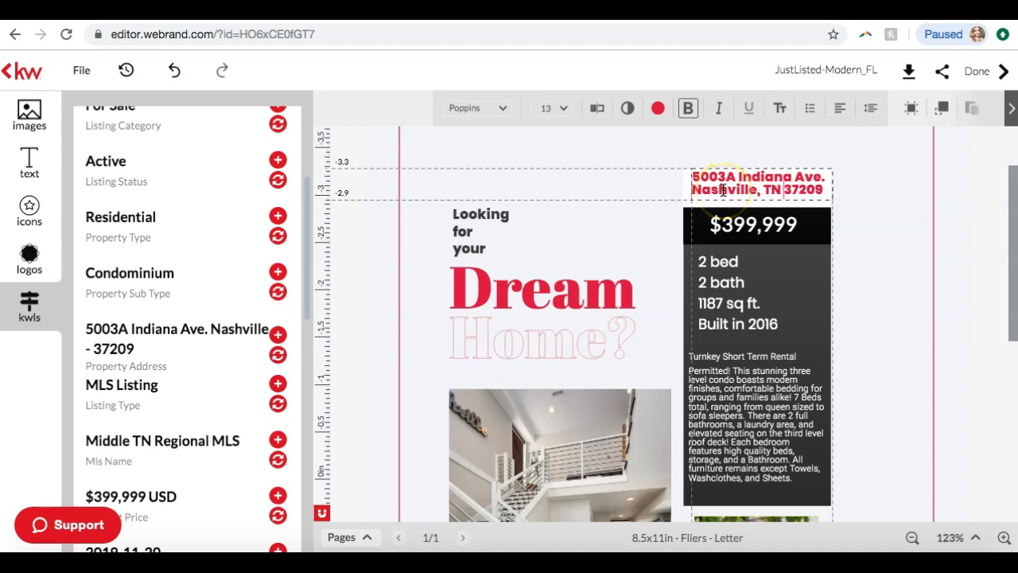
click(825, 178)
click(991, 248)
Reposition the two-line address text so it sits centered within the white banner above the price
drag(780, 176, 775, 184)
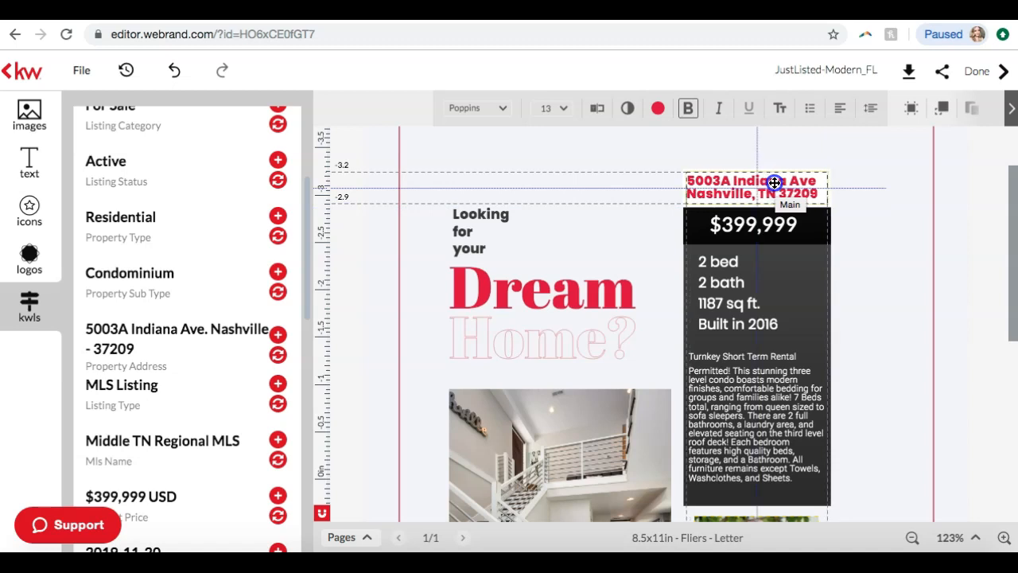
click(848, 194)
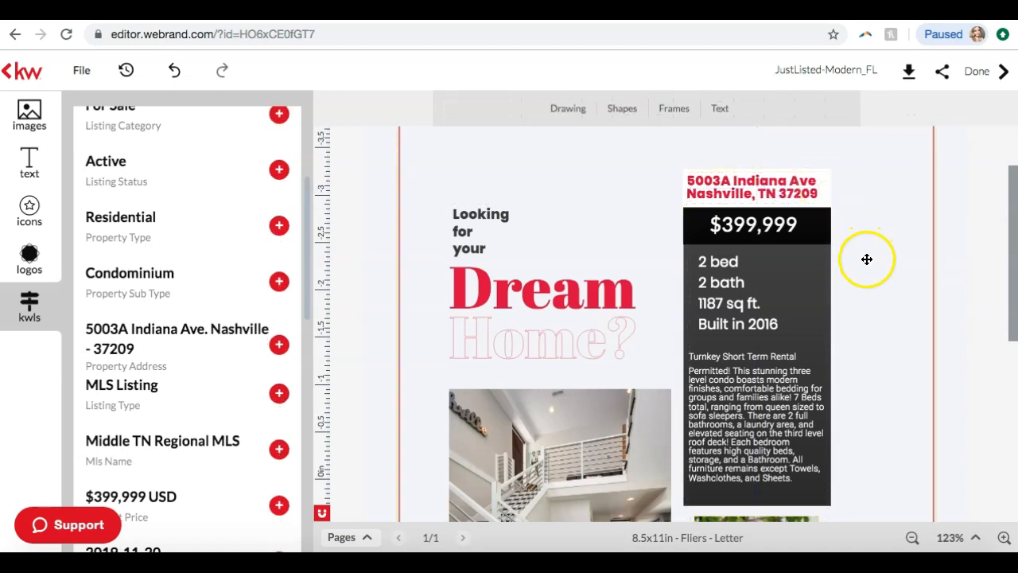
click(751, 188)
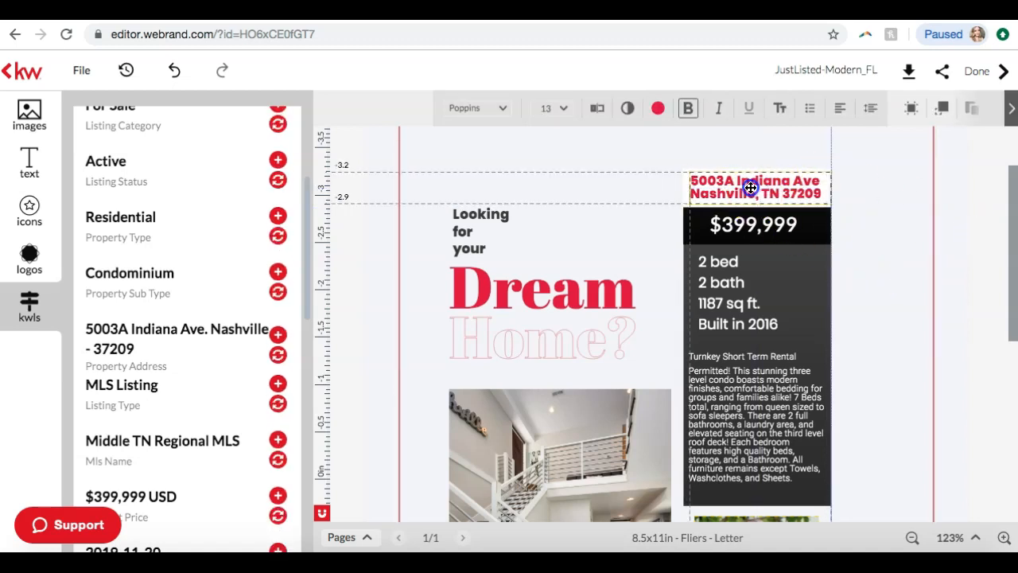
click(966, 237)
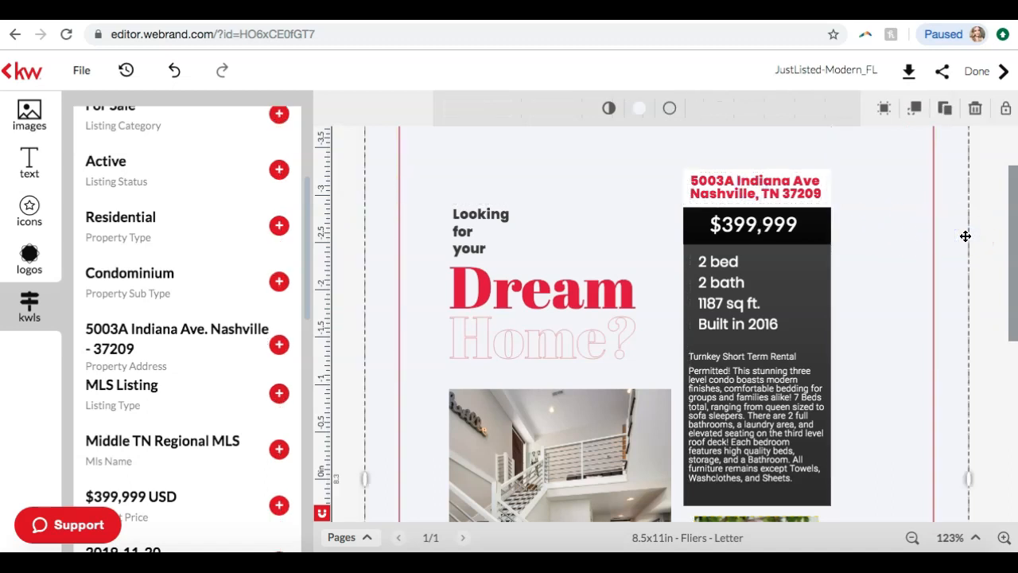
Replace the placeholder KW DBA NAME logo beside the agent photo with the KW Green Bay logo from My Library
scroll(966, 236, down, 10)
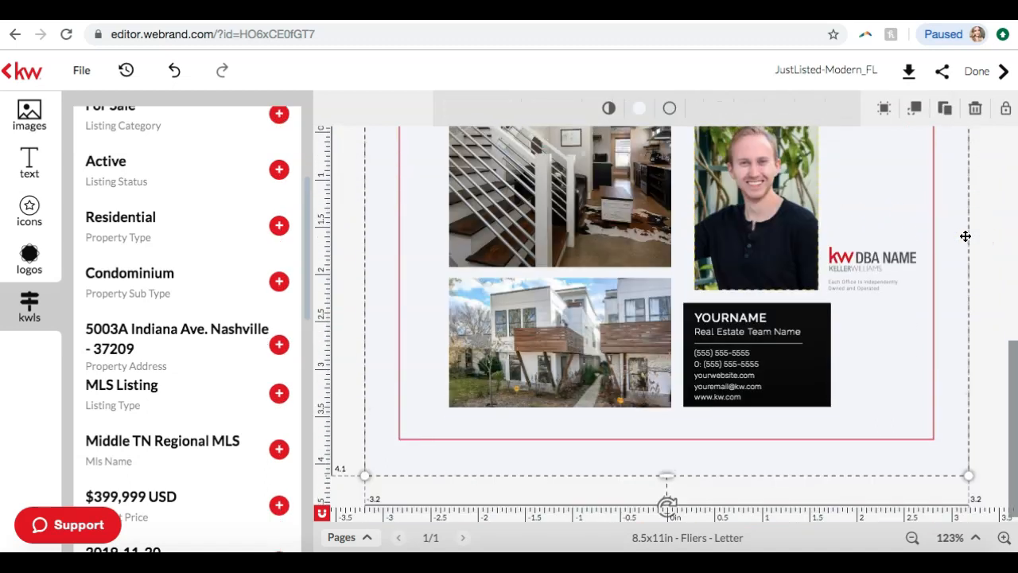
click(865, 265)
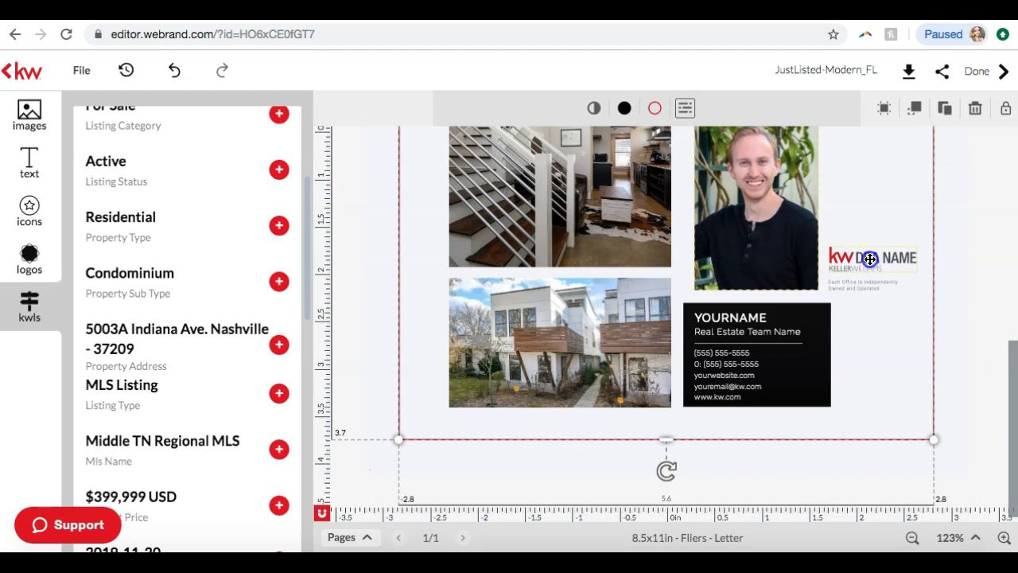
click(870, 258)
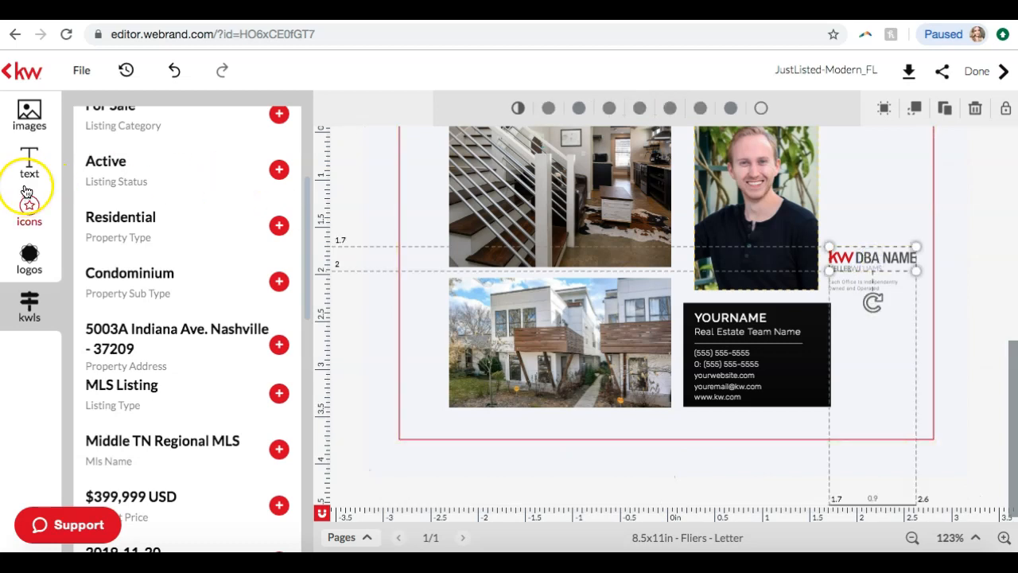
click(29, 115)
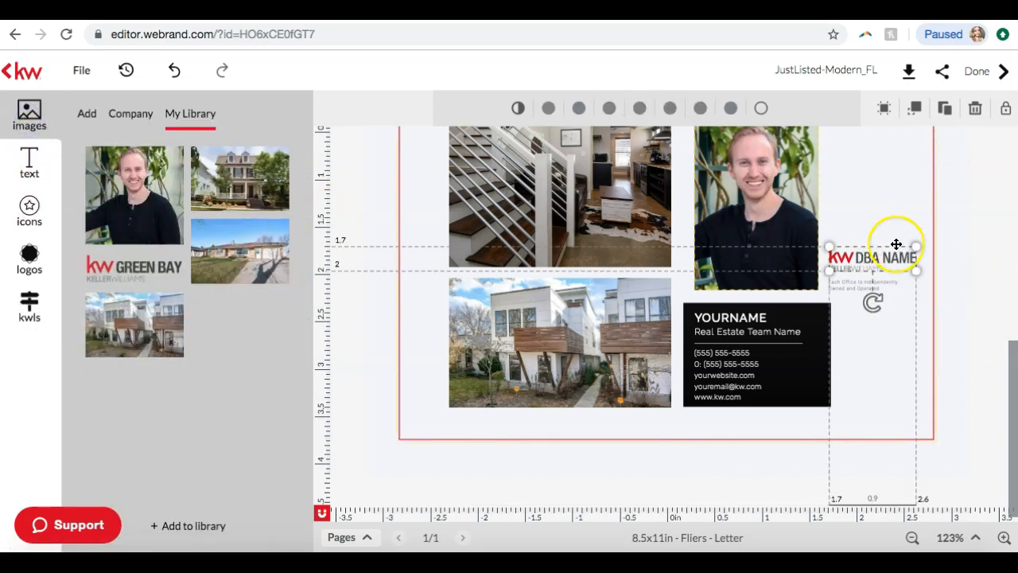
key(Delete)
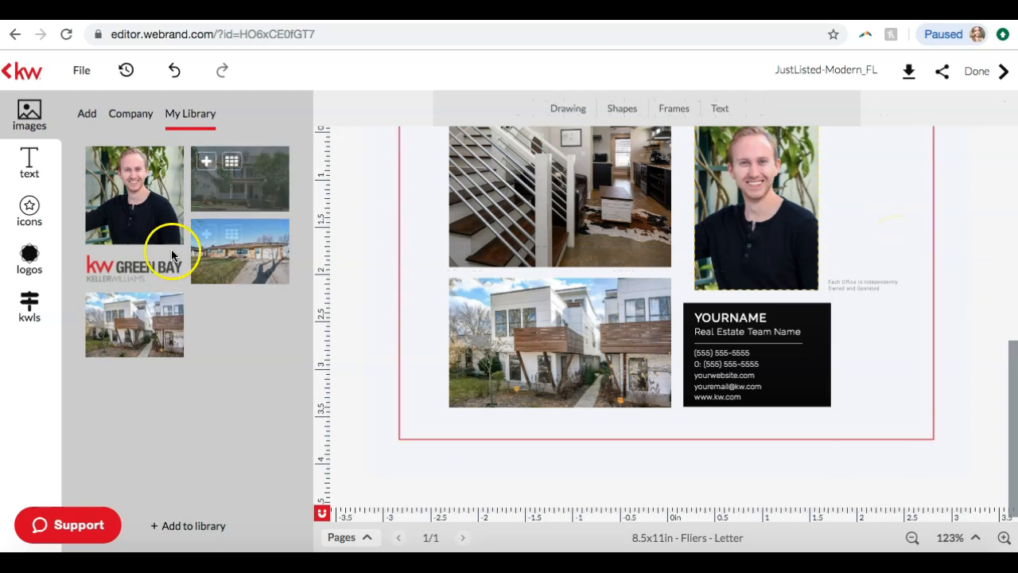
drag(164, 257, 915, 250)
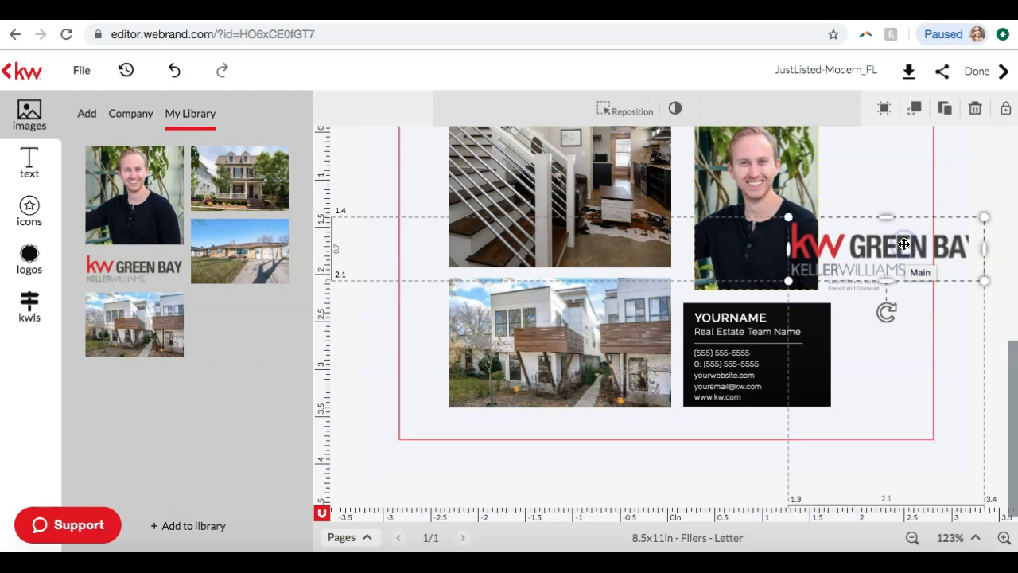
Shrink the KW Green Bay logo so it fits between the agent photo and the red border
click(985, 285)
mouse_move(985, 284)
mouse_down()
mouse_move(887, 245)
mouse_move(915, 233)
mouse_move(900, 250)
mouse_up()
click(978, 257)
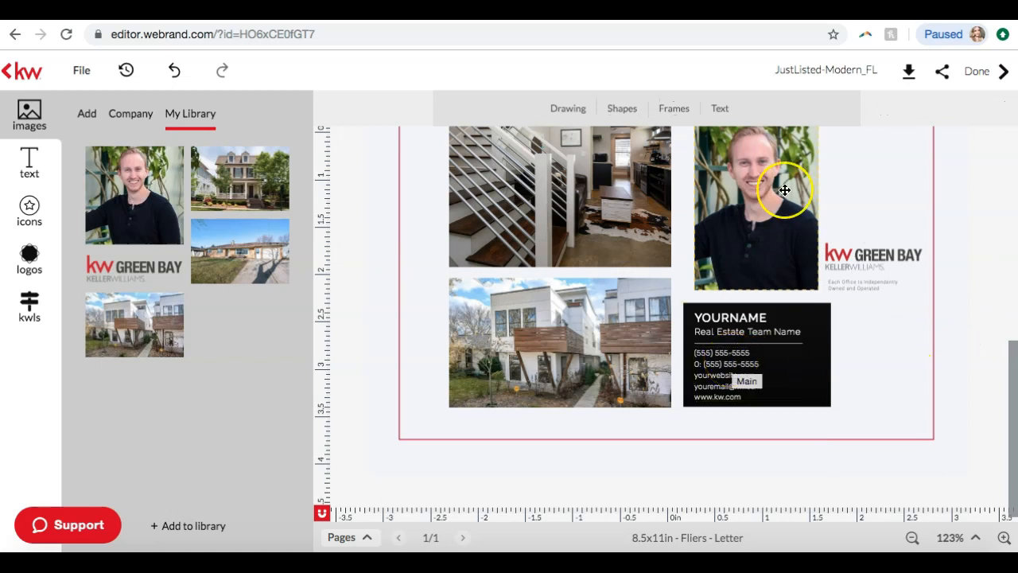
Replace the YOURNAME placeholder in the black contact box with the agent's full name
scroll(582, 190, up, 5)
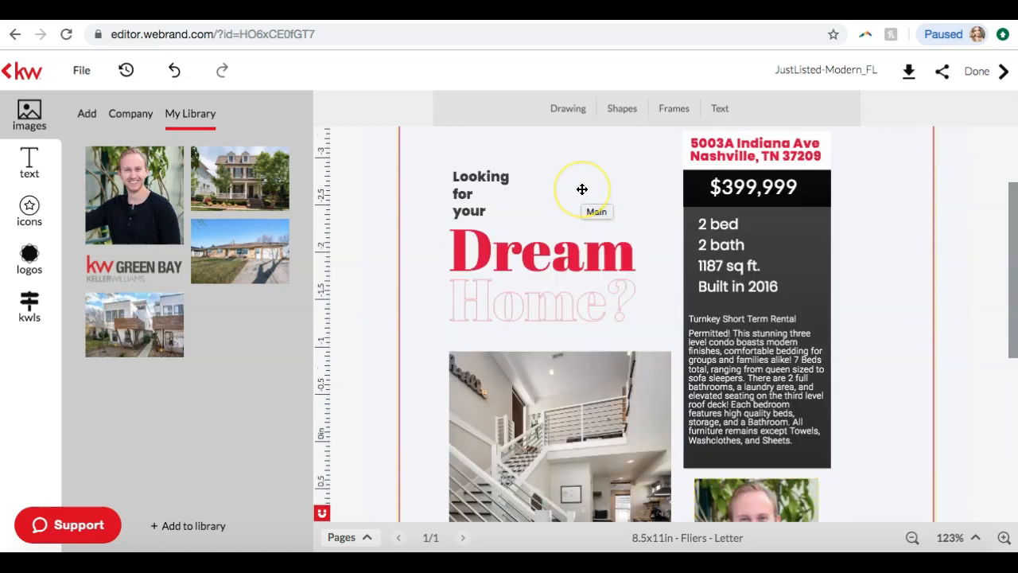
scroll(583, 190, down, 5)
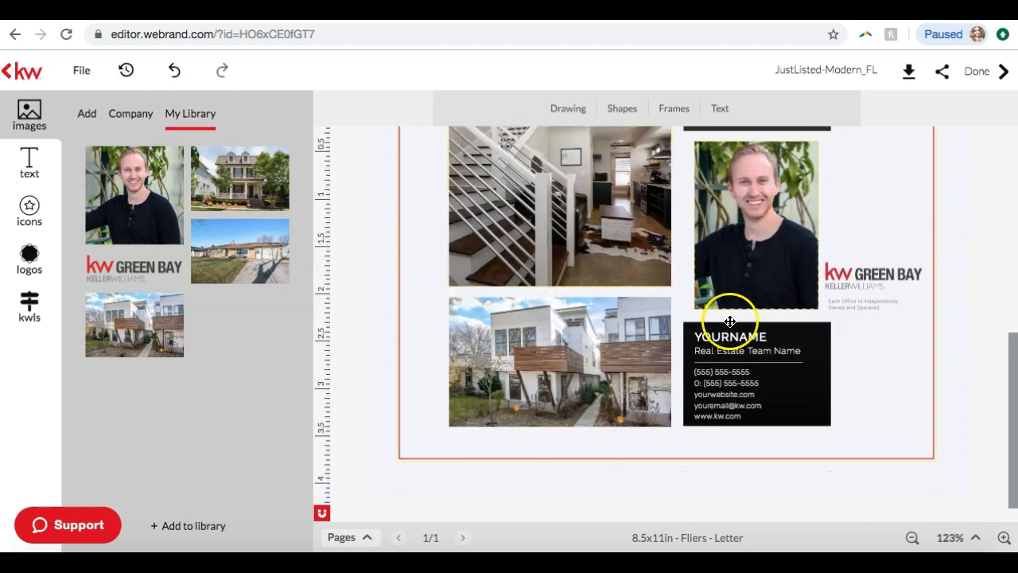
double_click(749, 340)
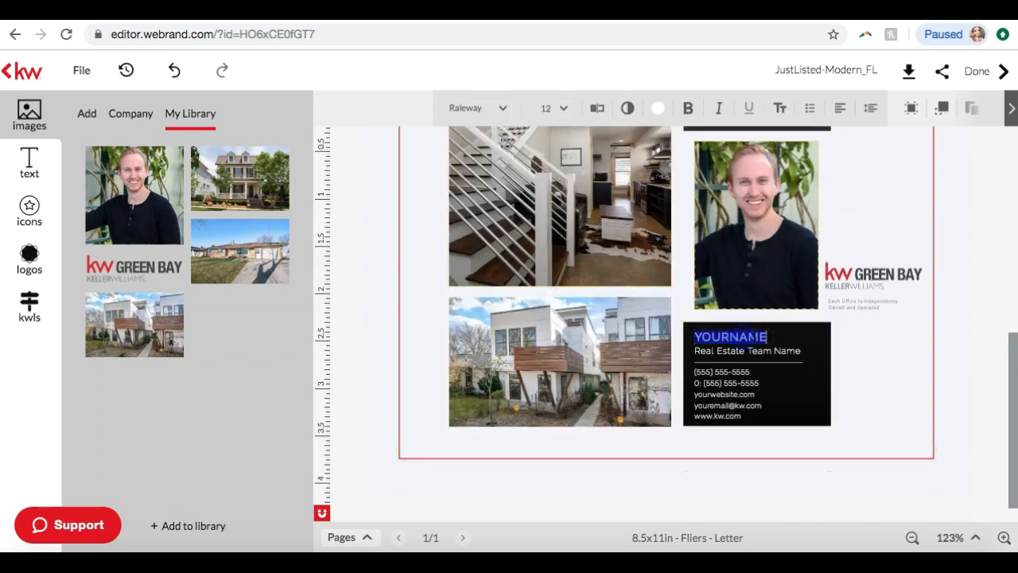
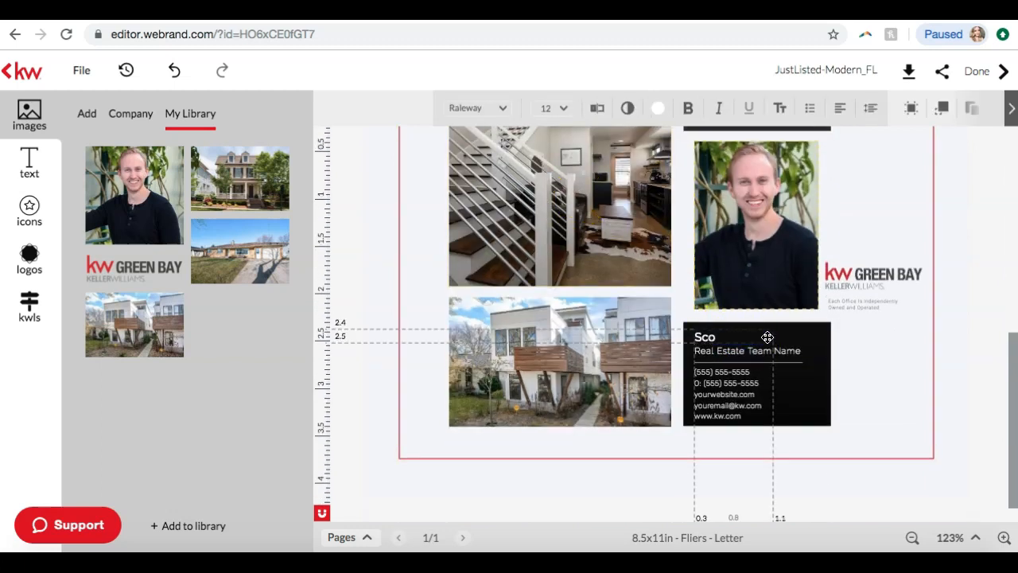
click(910, 345)
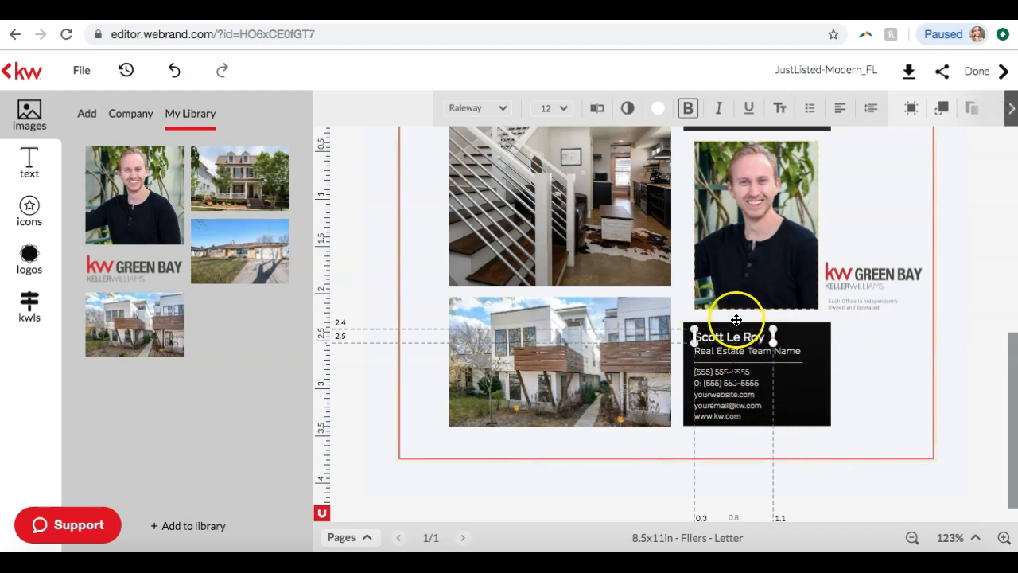
click(929, 448)
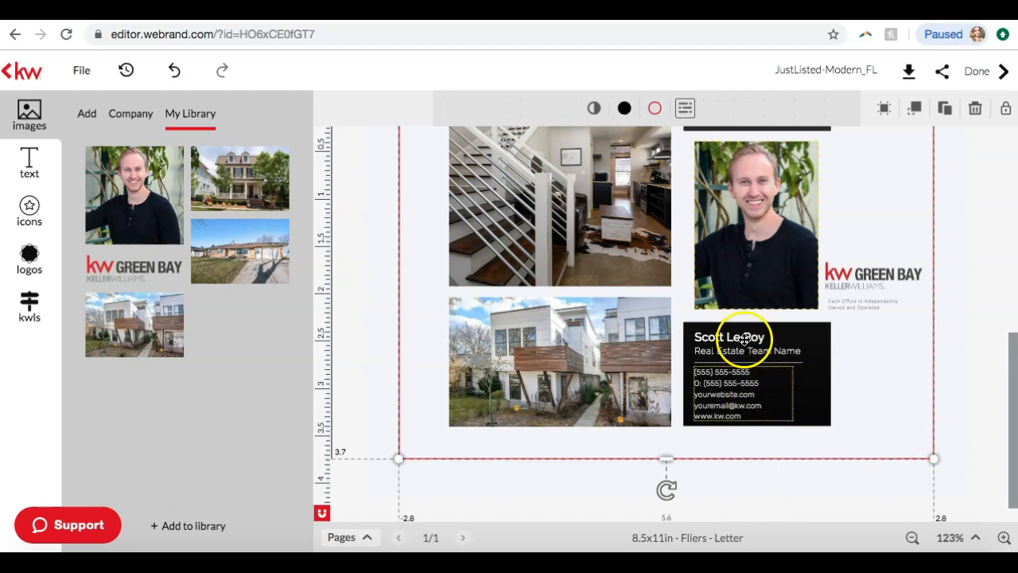
Rename the design "Indiana Just Listed Flyer"
scroll(664, 476, up, 5)
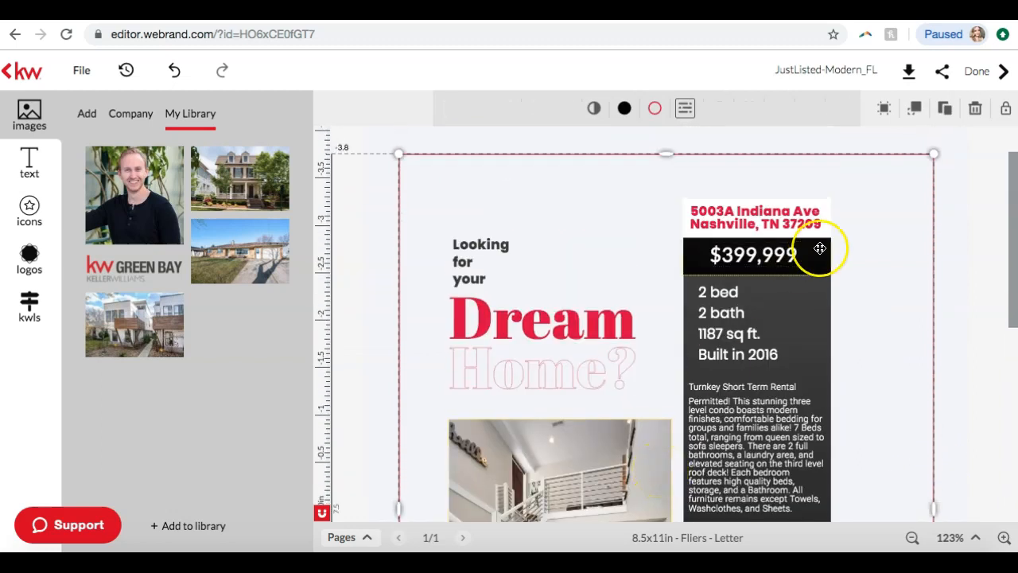
scroll(820, 250, down, 5)
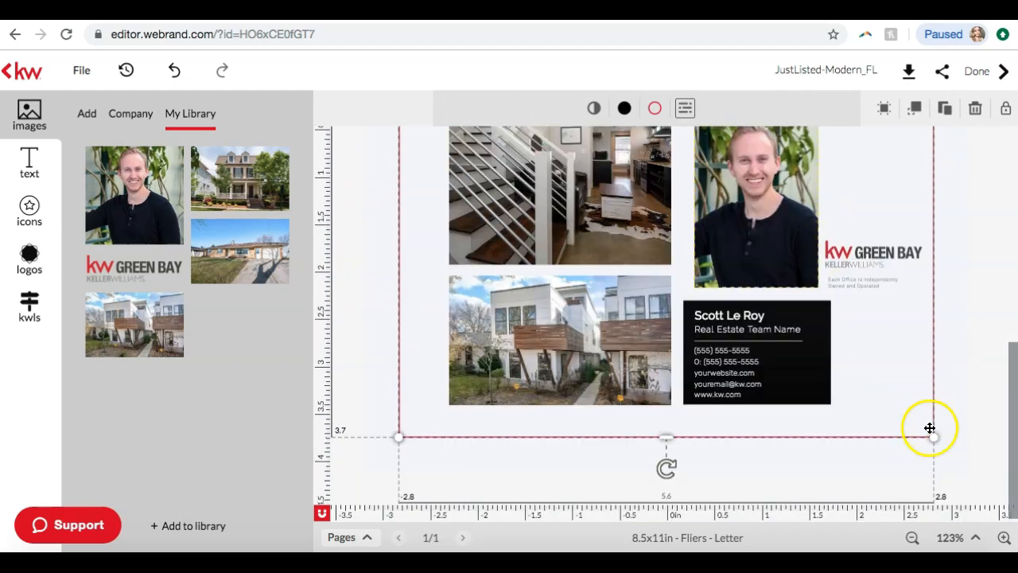
click(911, 538)
click(911, 538)
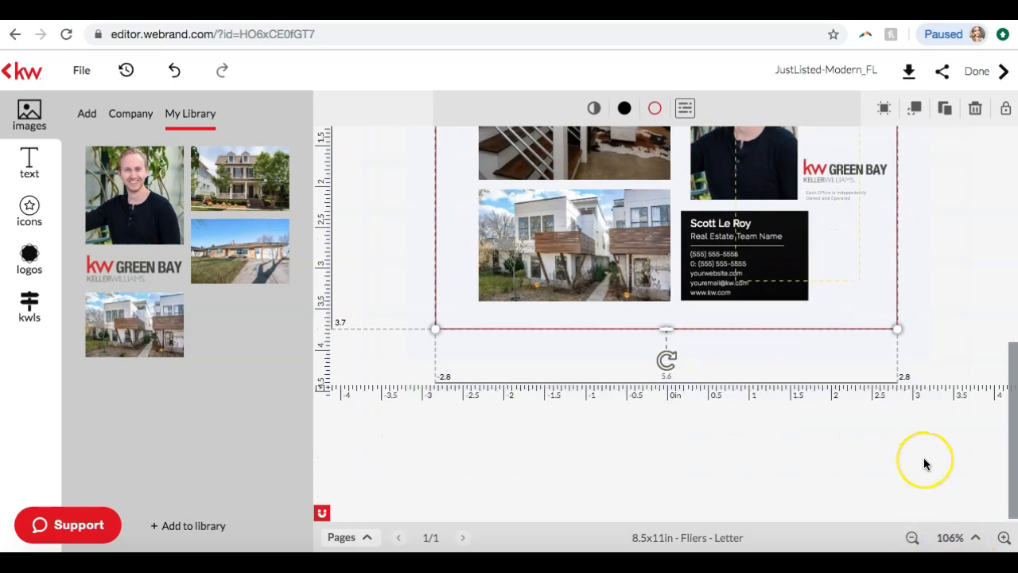
scroll(923, 457, up, 5)
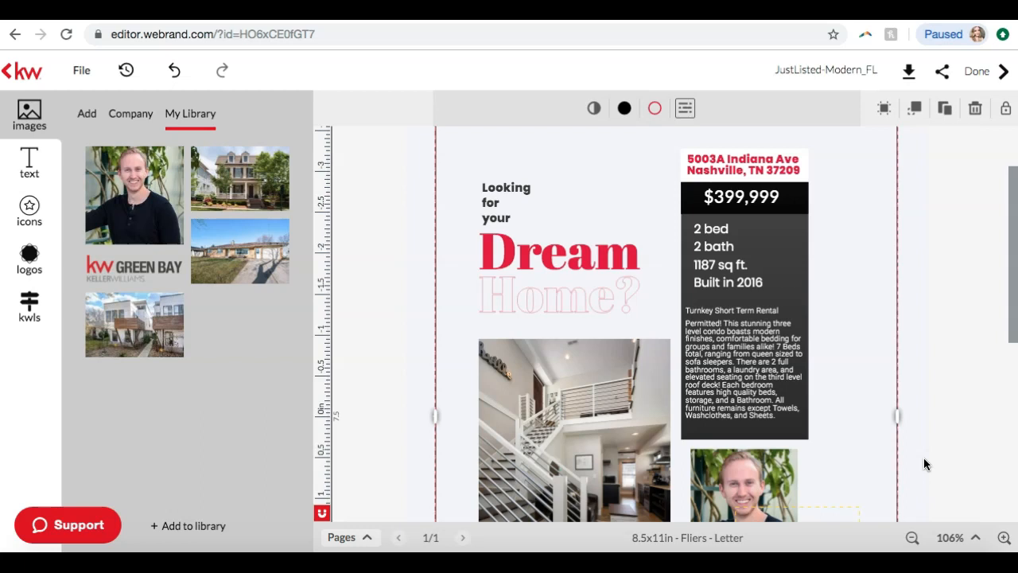
double_click(828, 70)
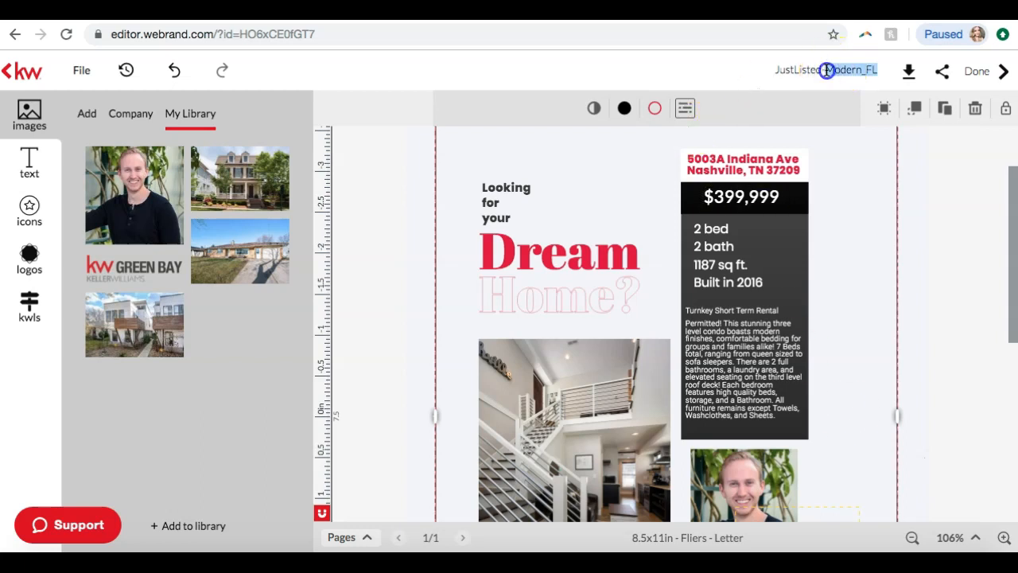
click(828, 70)
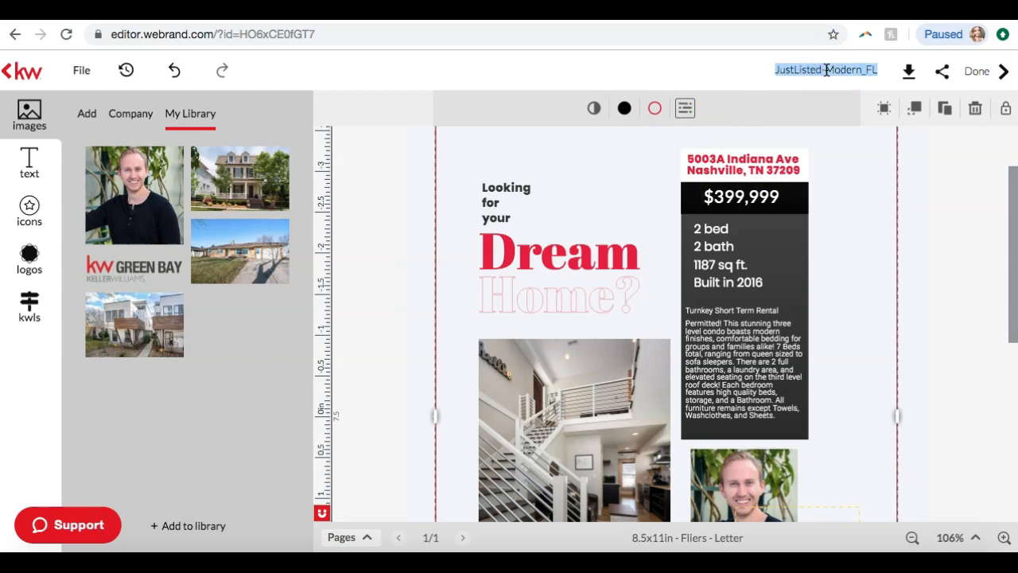
key(BackSpace)
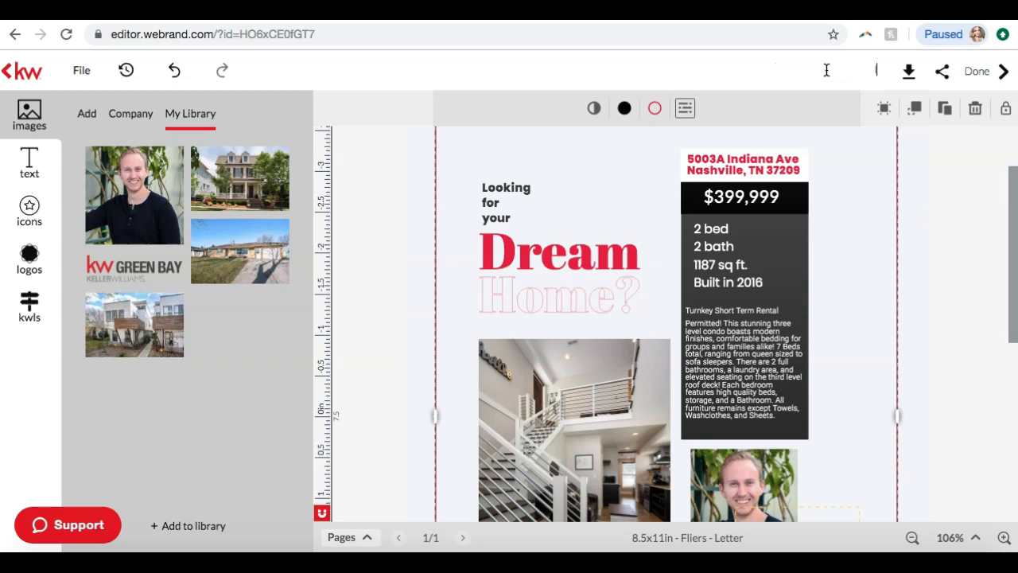
text(Indiana Just Listed Flyer)
key(Return)
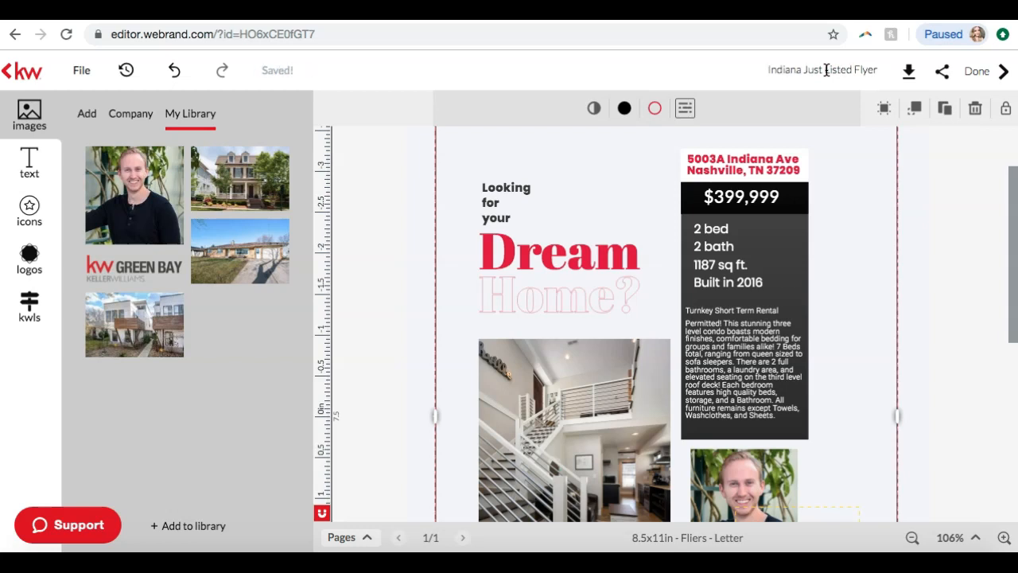
Download all designs as a PDF in high resolution print quality, saving it as indianajustlistedflyer_original in the Downloads folder
click(907, 73)
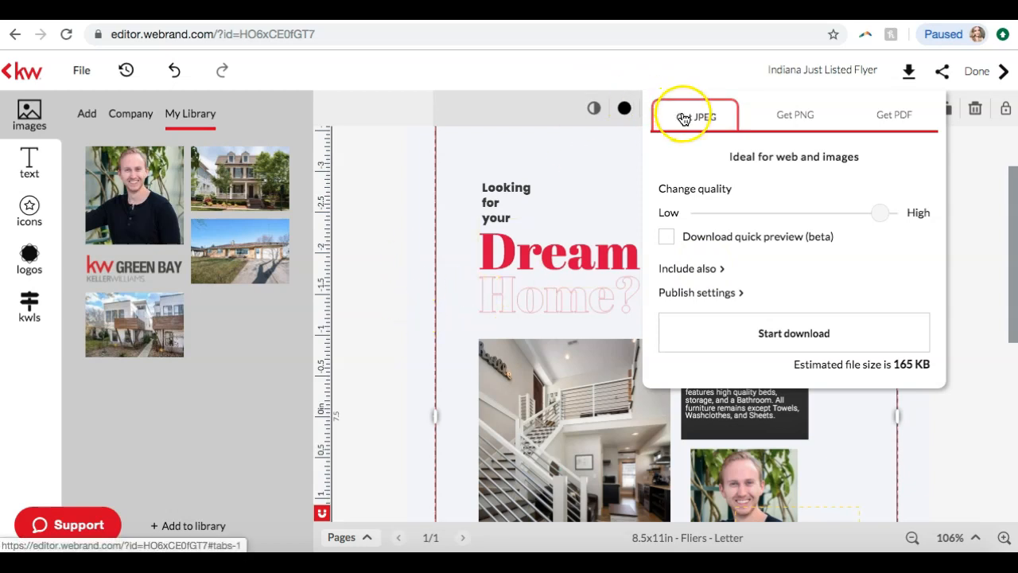
click(775, 124)
click(701, 125)
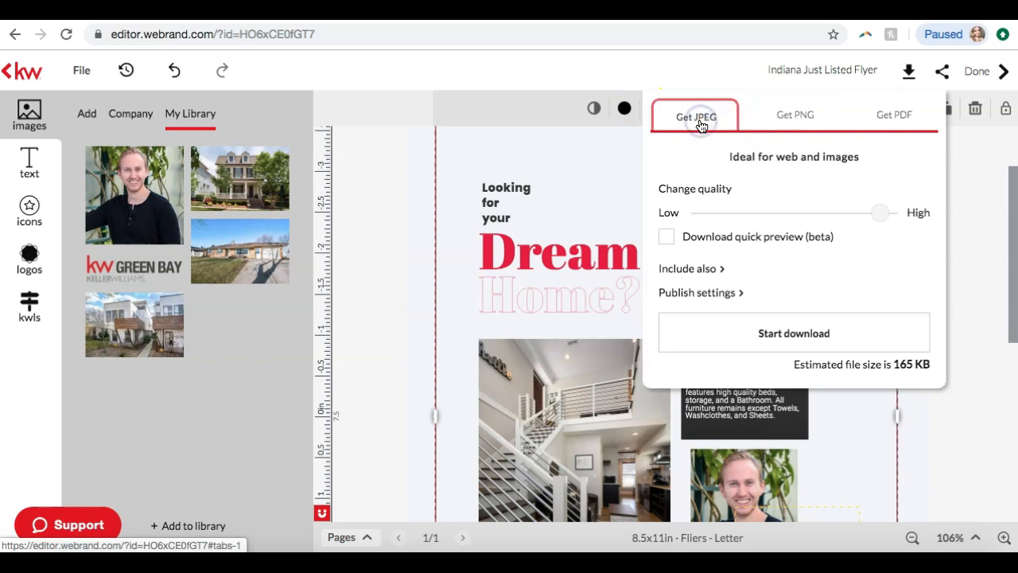
click(893, 118)
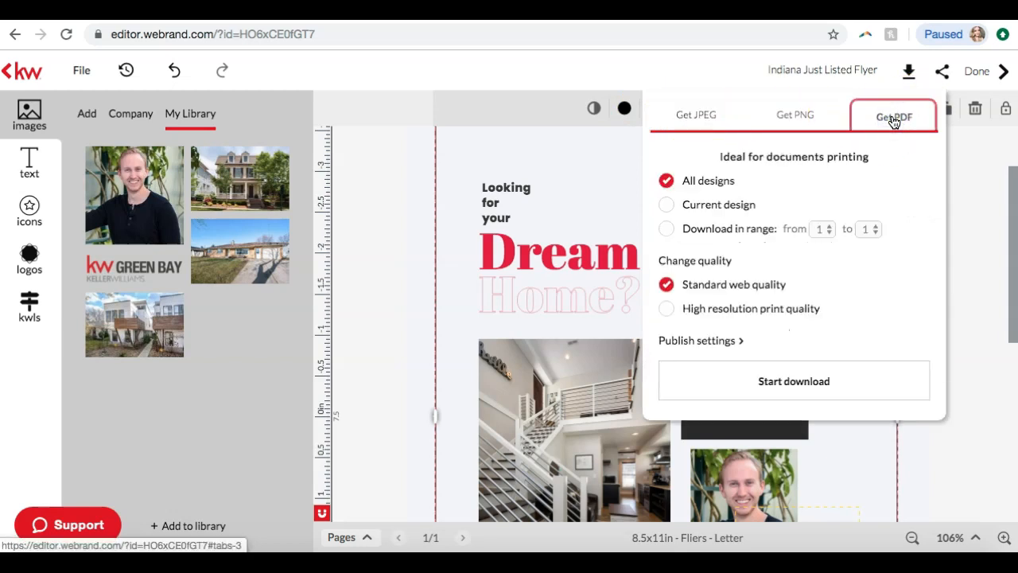
click(666, 309)
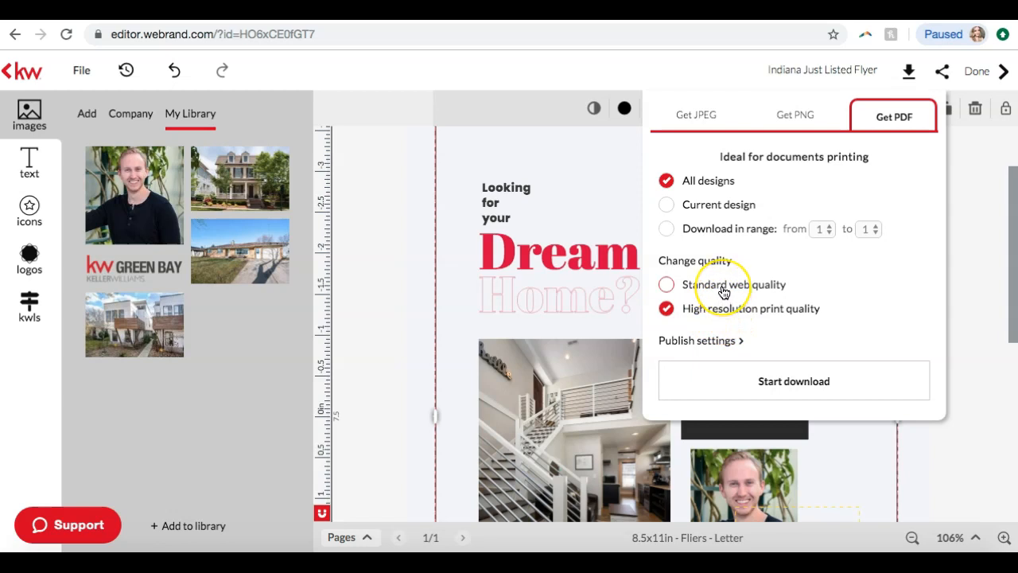
click(735, 381)
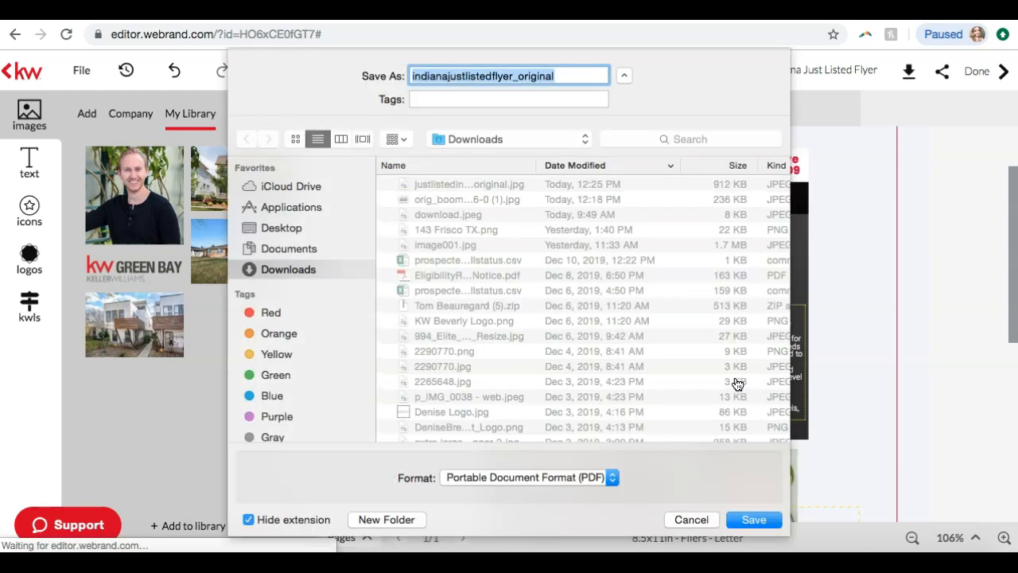
click(750, 519)
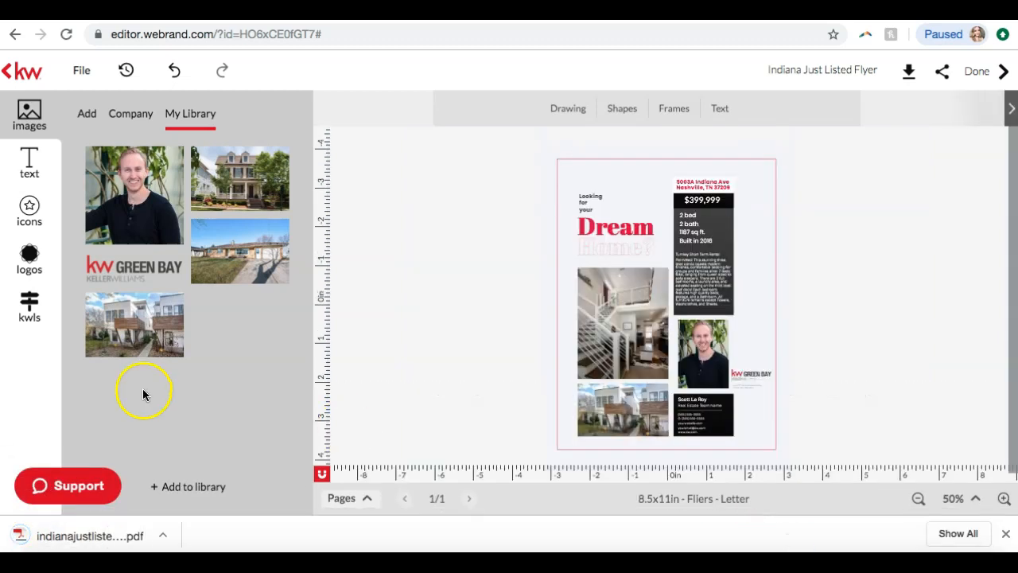
Open the downloaded flier PDF and zoom out to review the page layout
click(141, 537)
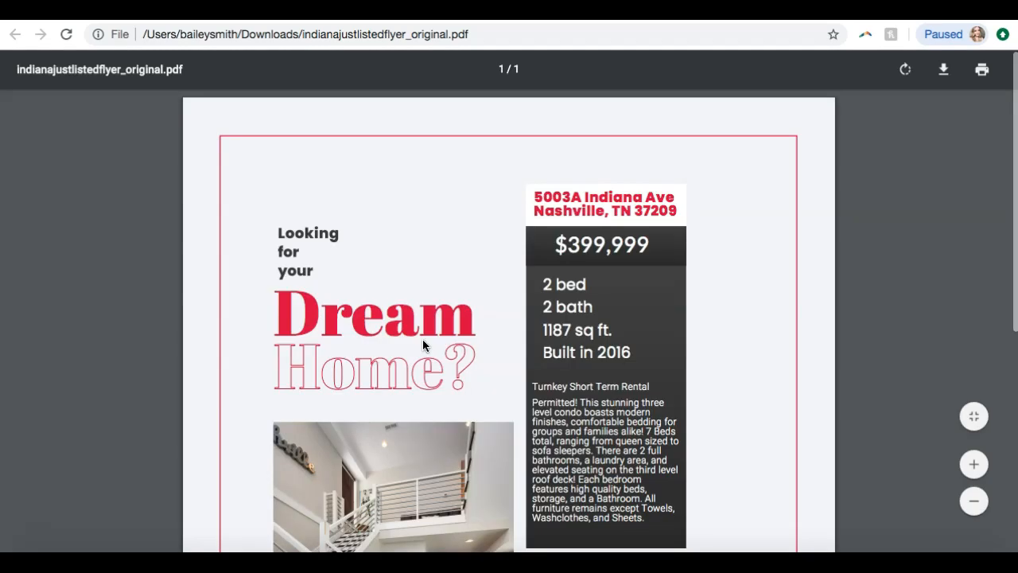
click(973, 500)
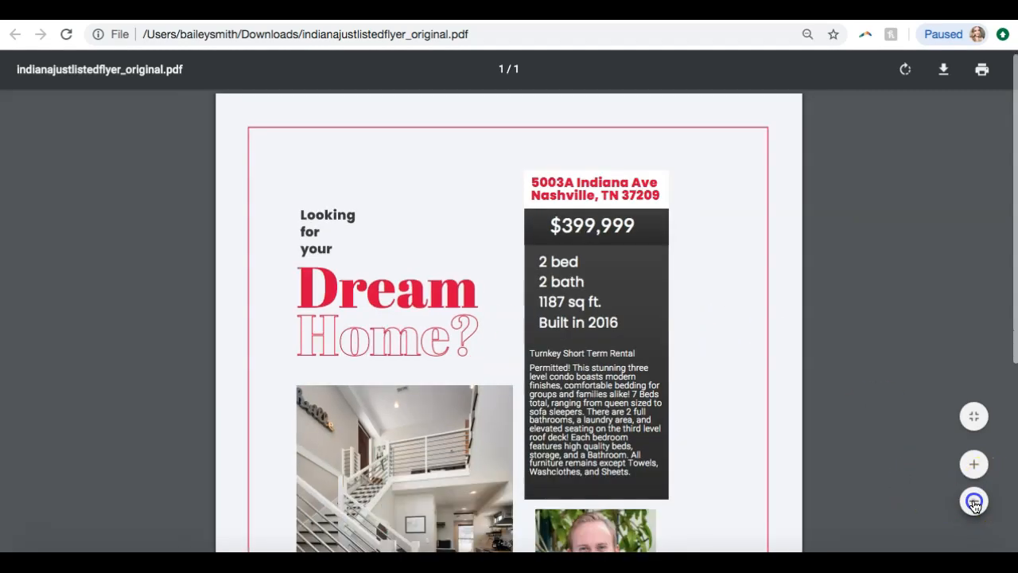
click(974, 501)
click(973, 501)
click(974, 501)
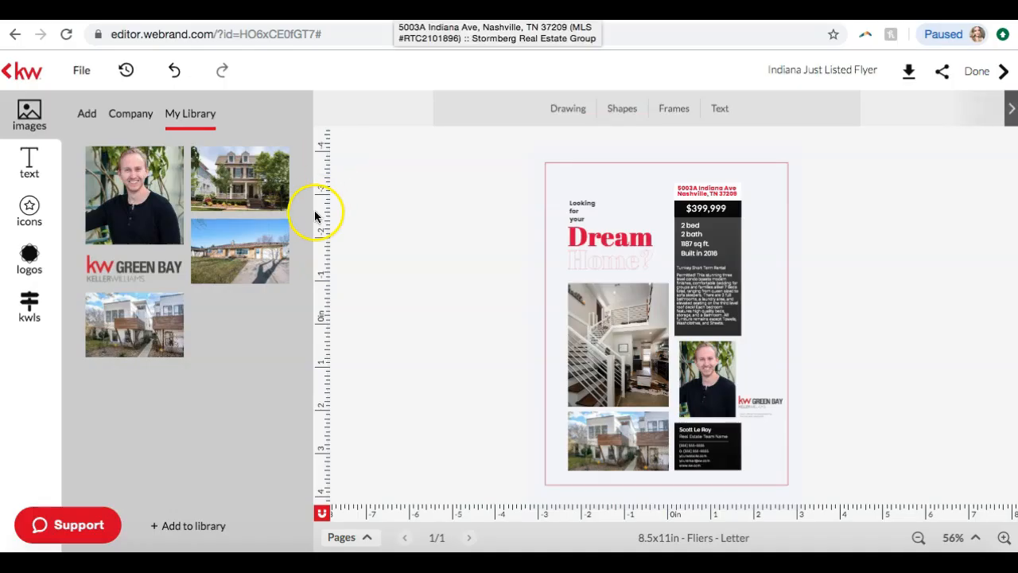
Return to the print template gallery and open the NextMove-01_FL.pdf letter flier from the Neighborhood Snaps category
click(11, 71)
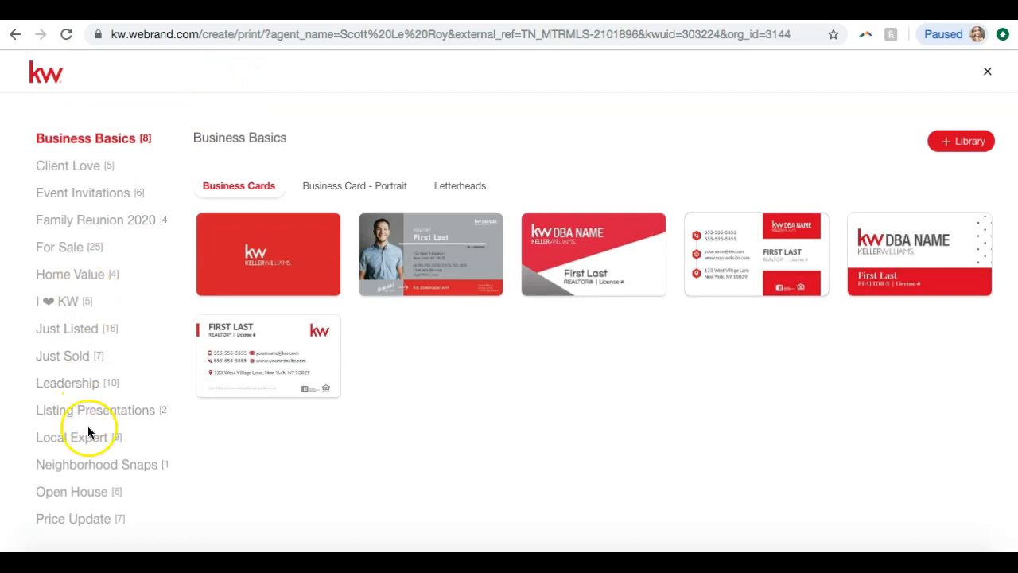
click(87, 466)
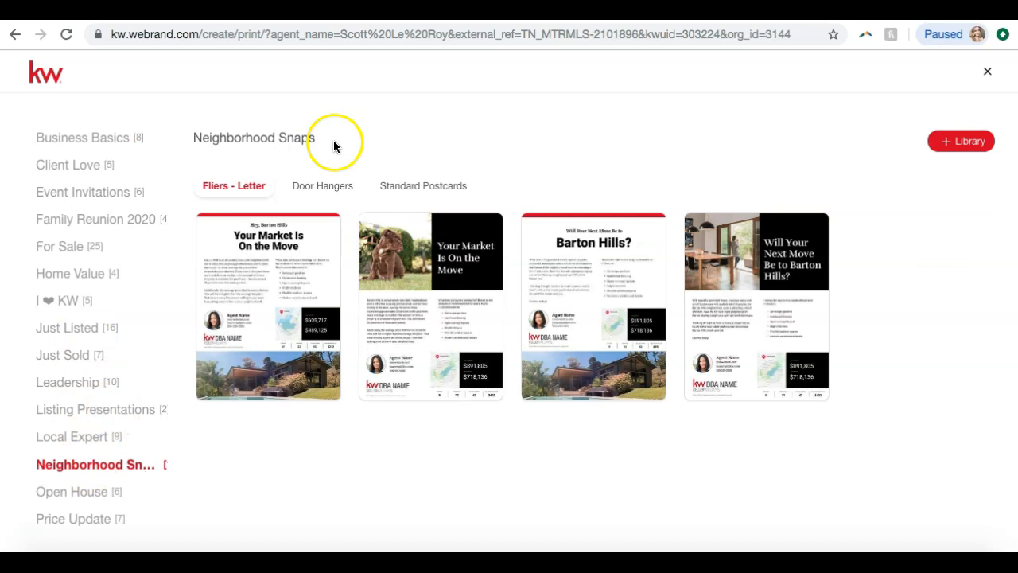
click(312, 188)
click(400, 195)
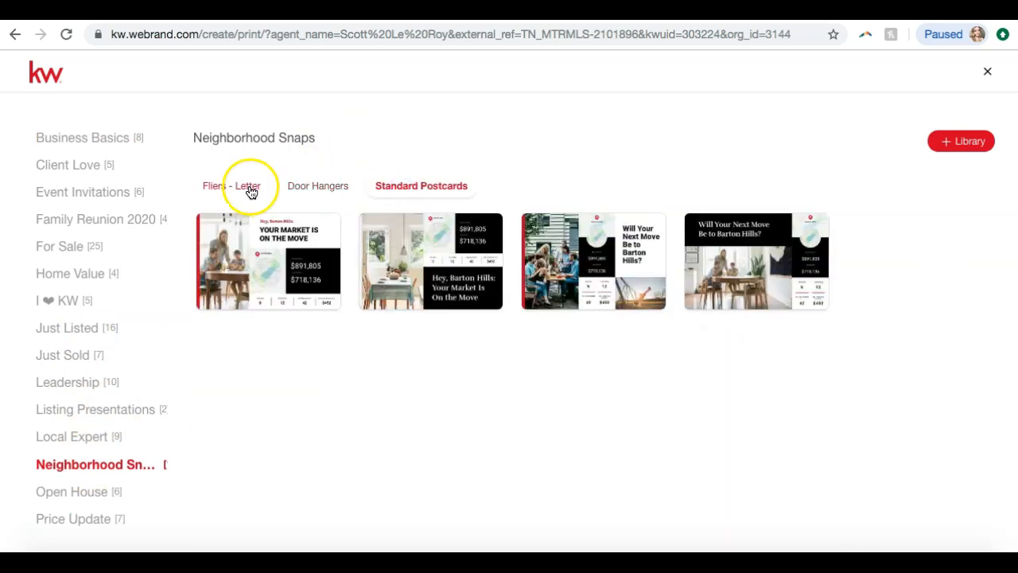
click(250, 189)
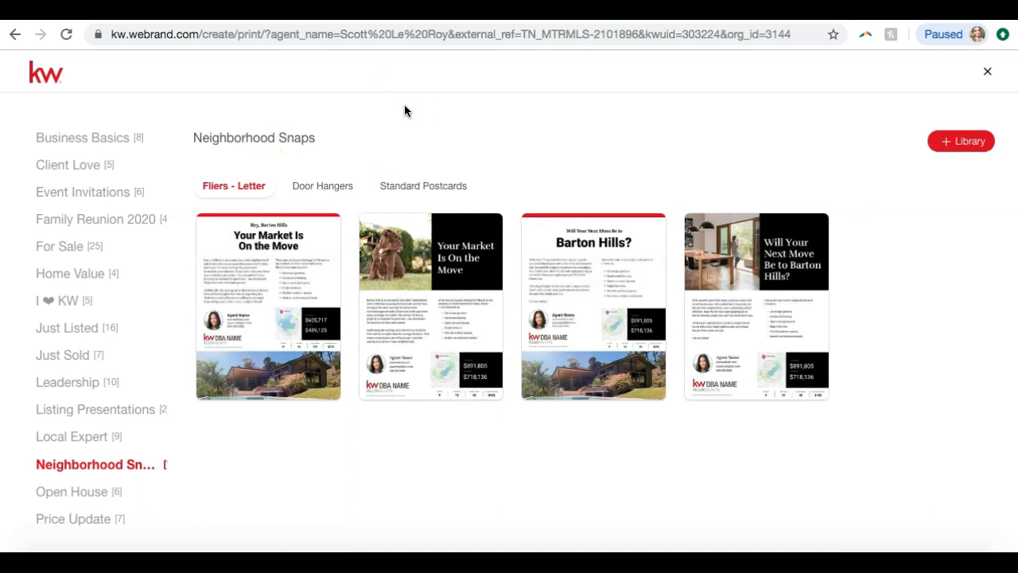
mouse_move(748, 271)
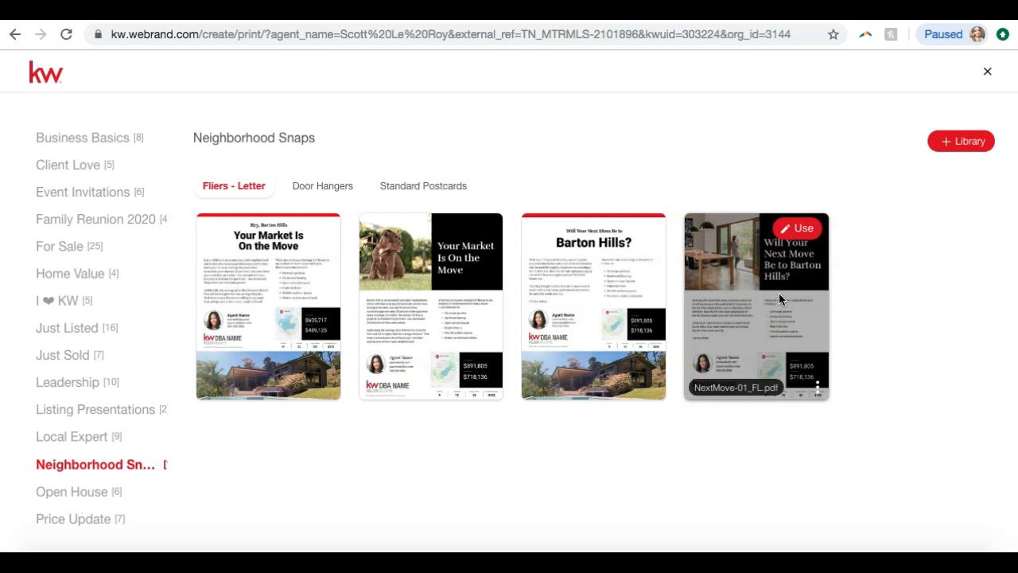
click(796, 228)
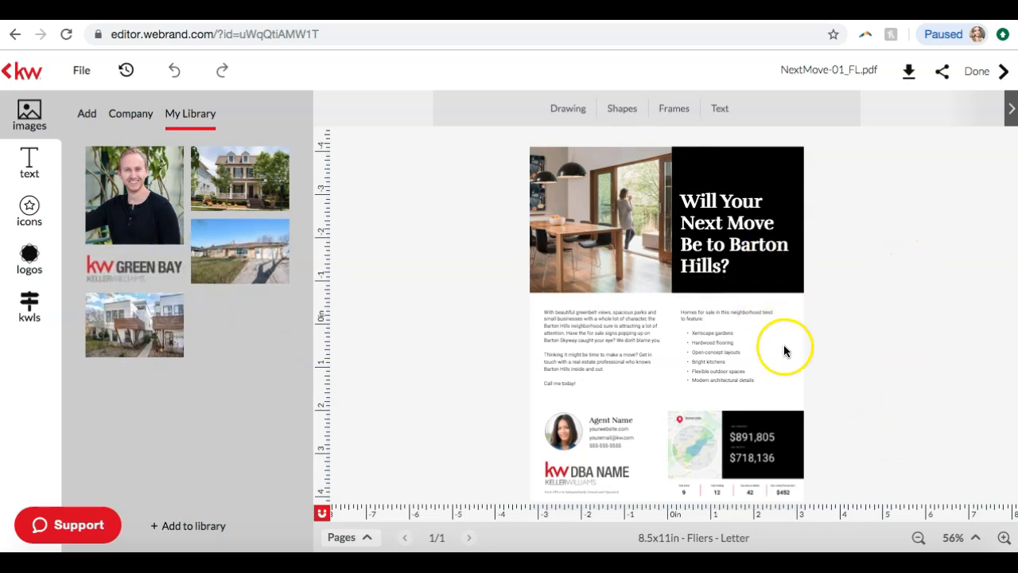
Examine the Barton Hills flier's headline, neighborhood description and list of home features at a larger zoom
click(1004, 539)
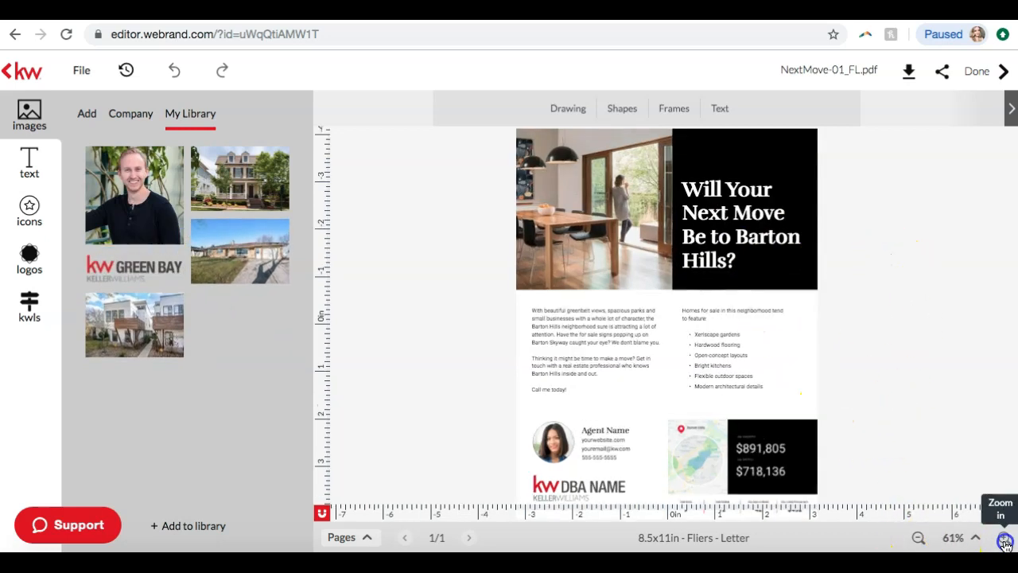
click(1005, 538)
click(1005, 540)
click(1005, 541)
click(1005, 540)
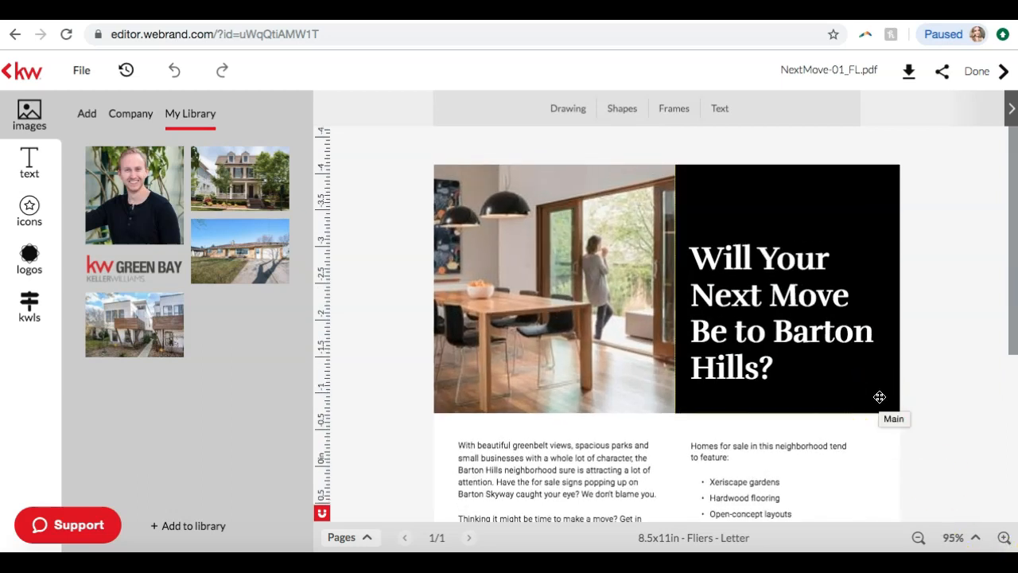
scroll(879, 397, down, 2)
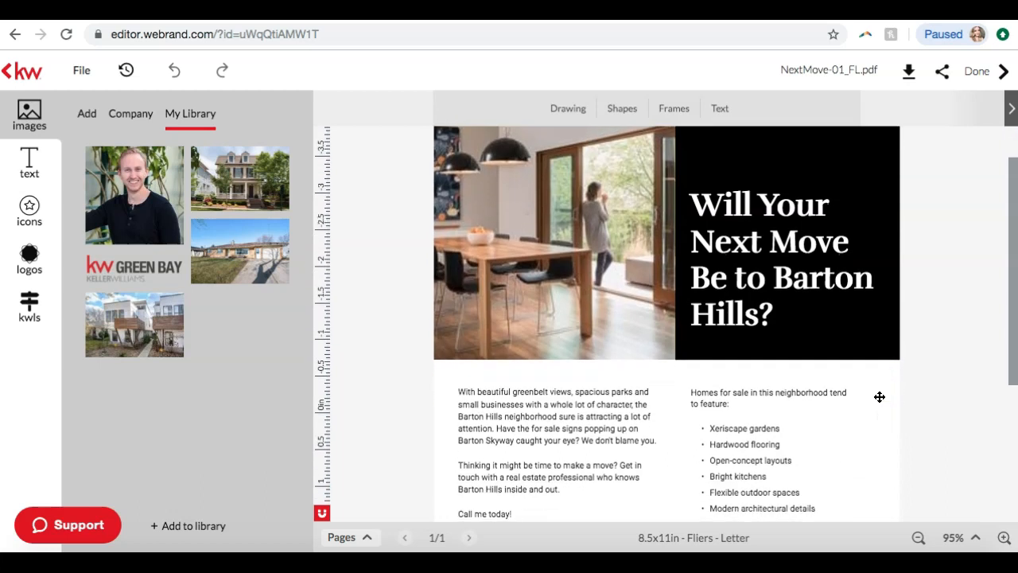
scroll(880, 397, down, 1)
scroll(879, 397, up, 2)
scroll(880, 397, down, 1)
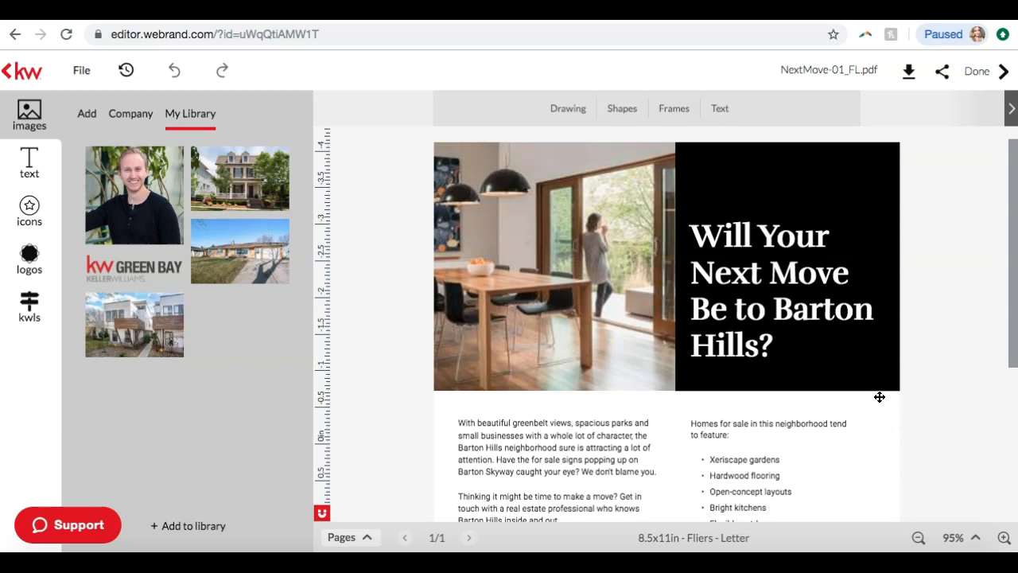
click(757, 260)
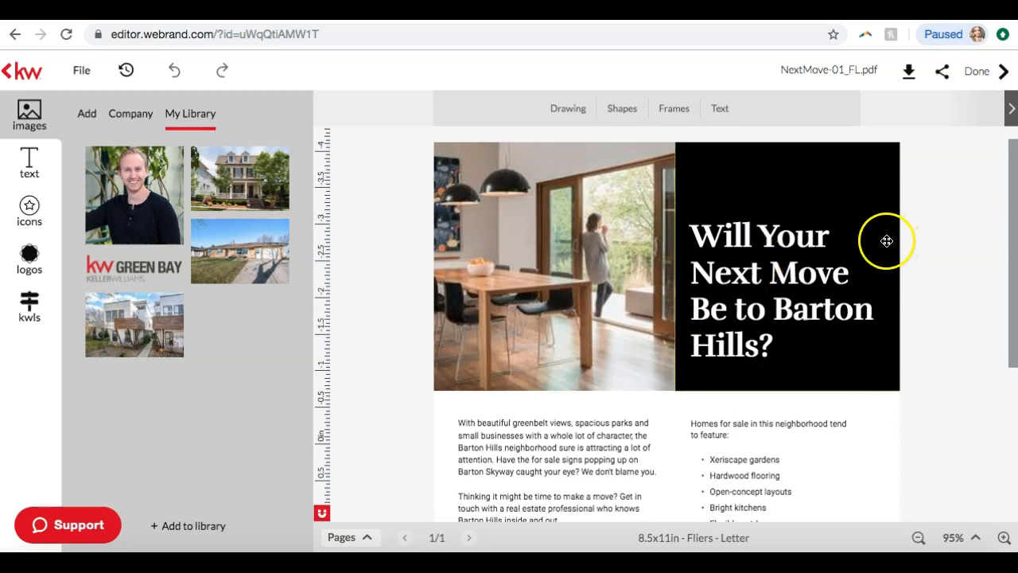
Review the Barton Hills flier's full layout, from the headline to the agent details and market snapshot graphic
click(918, 537)
scroll(936, 380, down, 5)
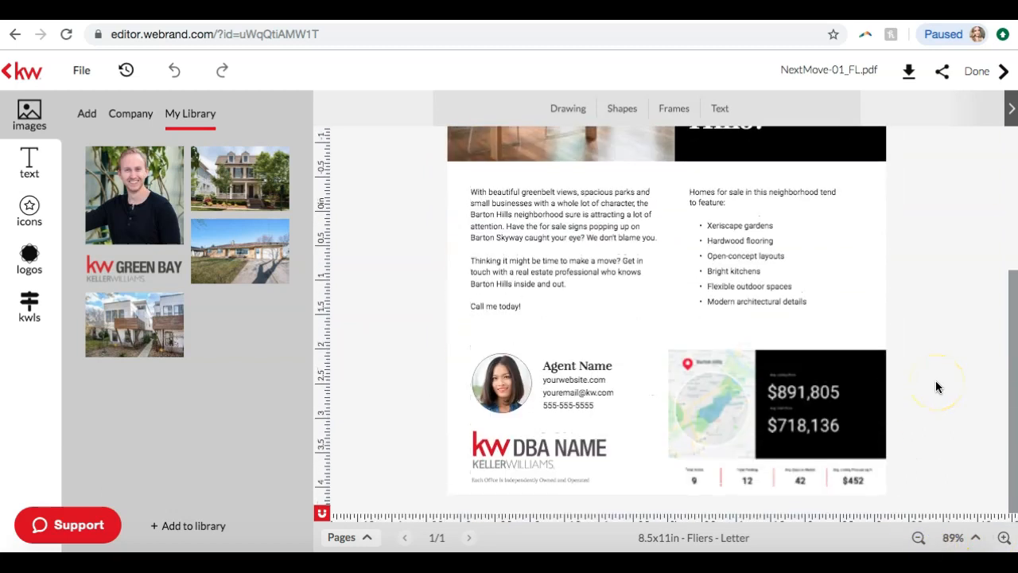
scroll(935, 380, up, 3)
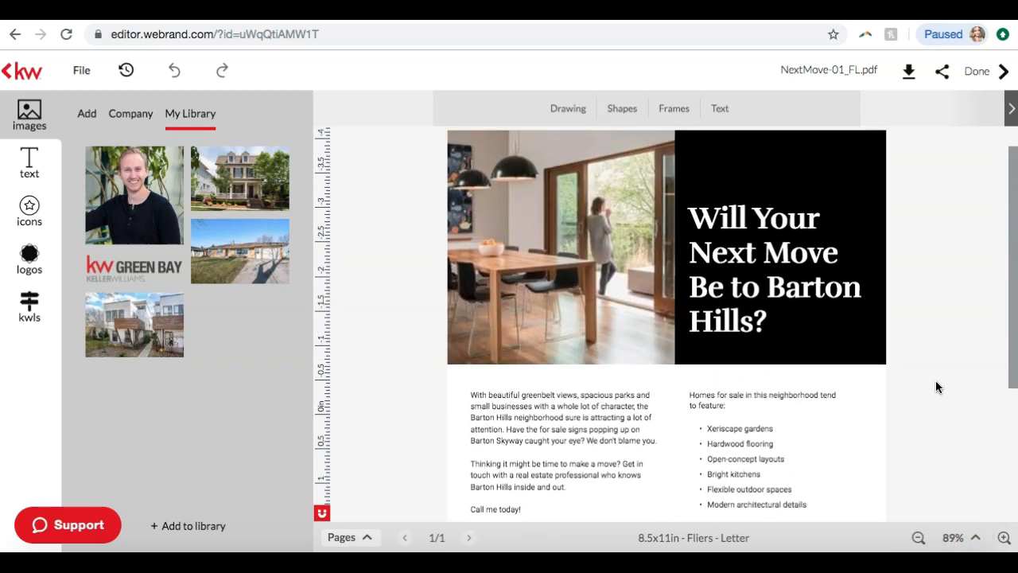
scroll(716, 243, down, 2)
scroll(720, 249, down, 2)
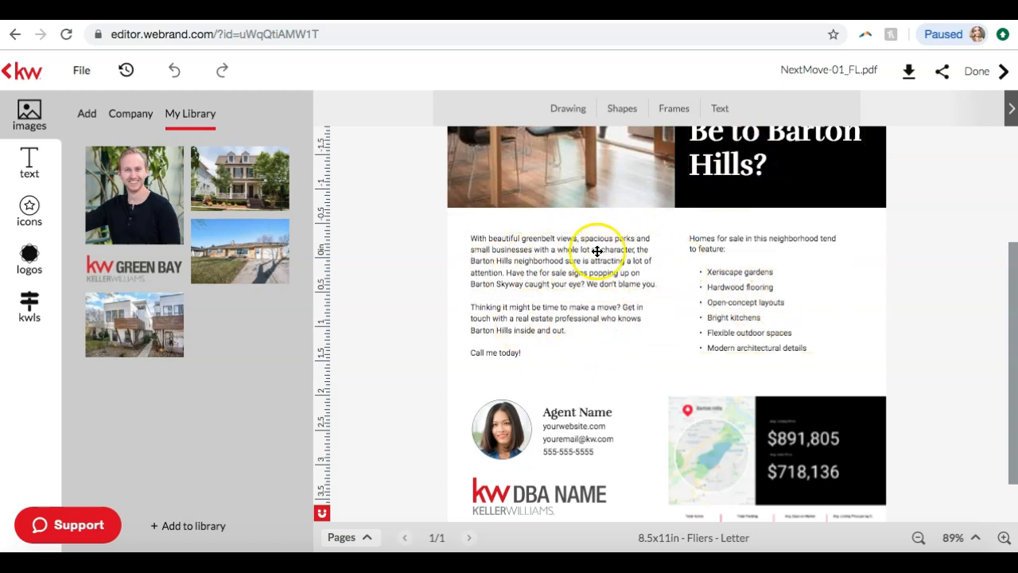
scroll(954, 295, down, 1)
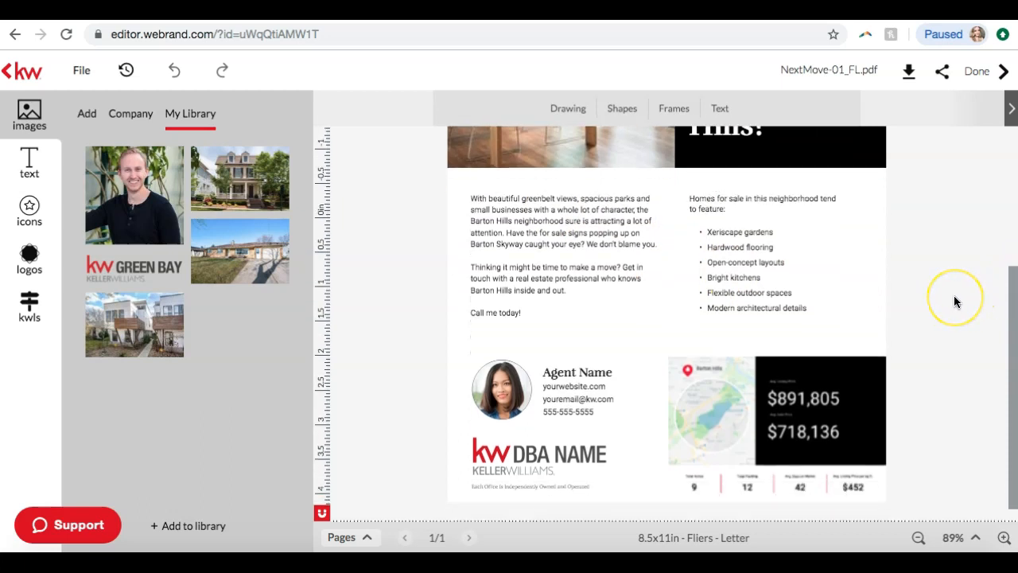
Select the flier's Barton Hills market snapshot graphic and search the KWLS neighborhood snapshots for nashville
click(811, 386)
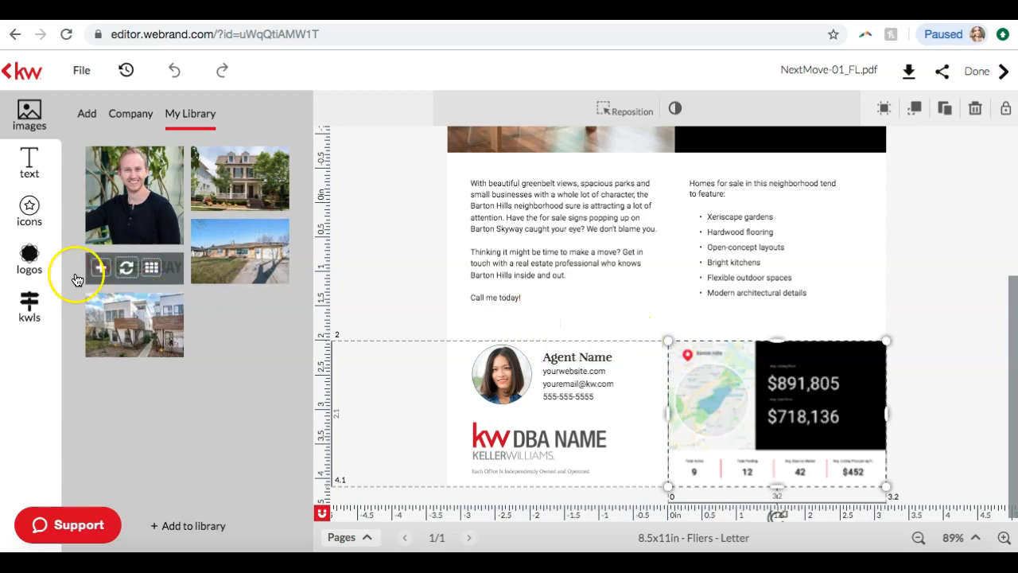
click(33, 304)
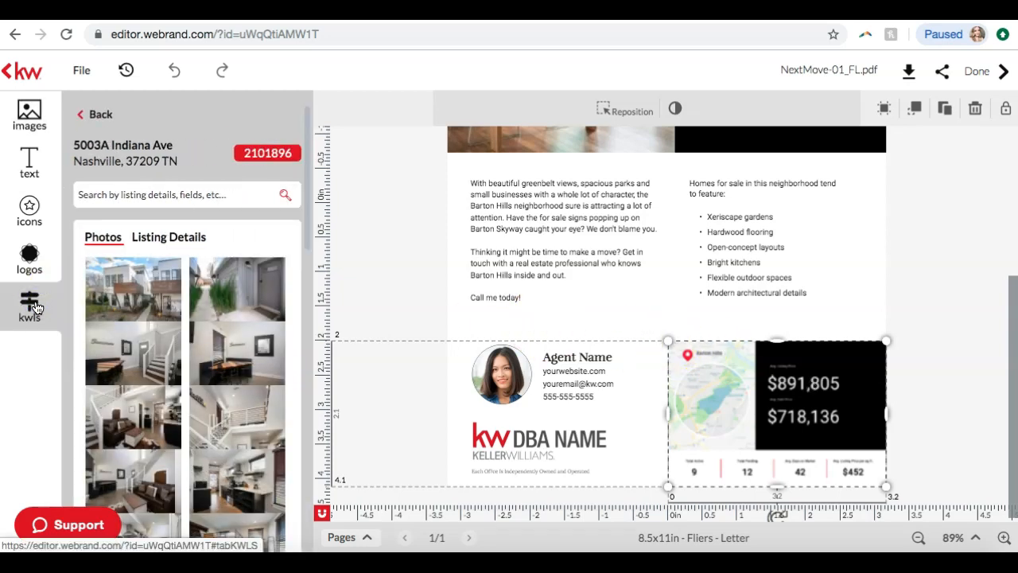
click(94, 114)
click(282, 163)
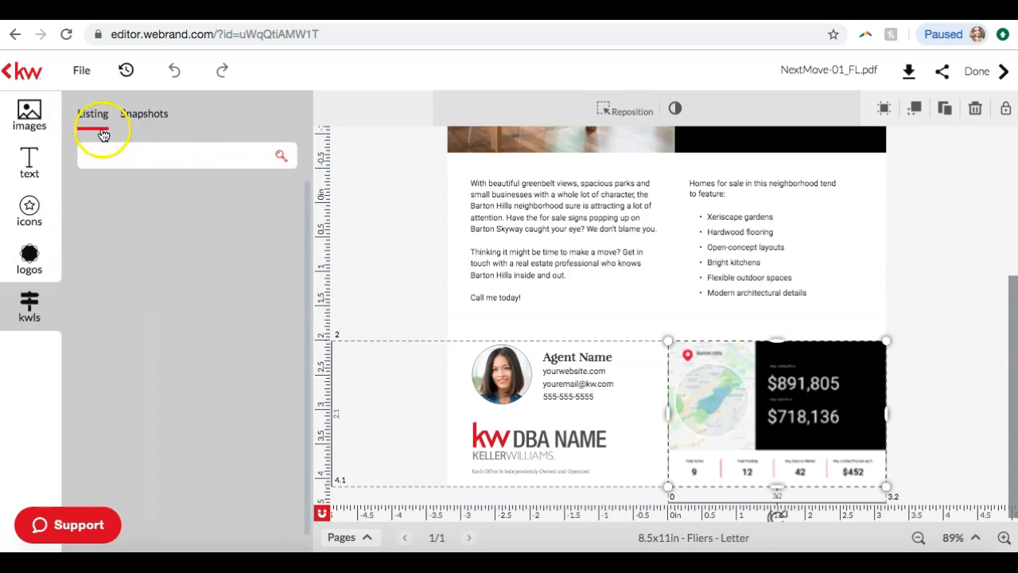
click(143, 116)
click(130, 161)
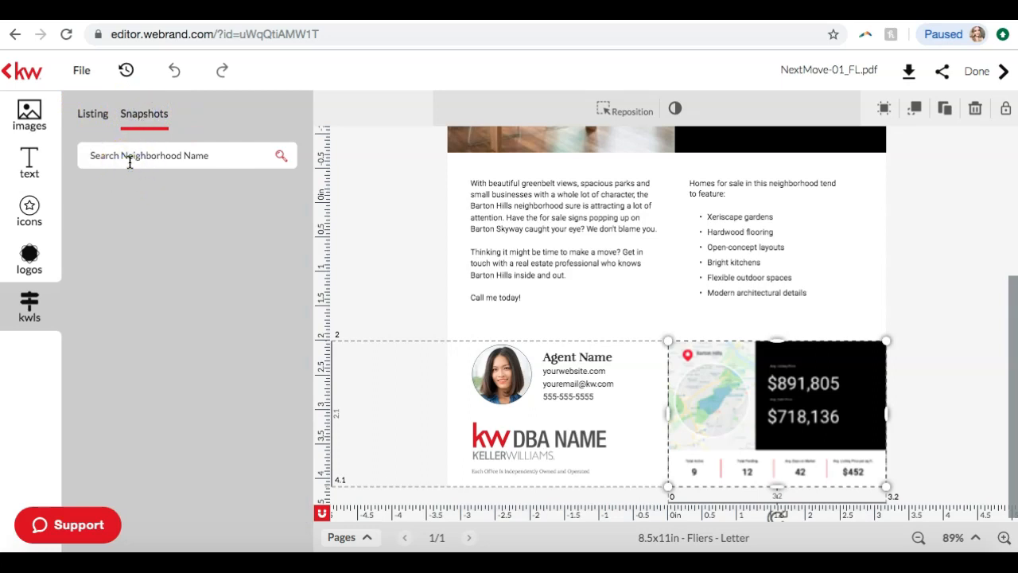
text(nashville)
key(Return)
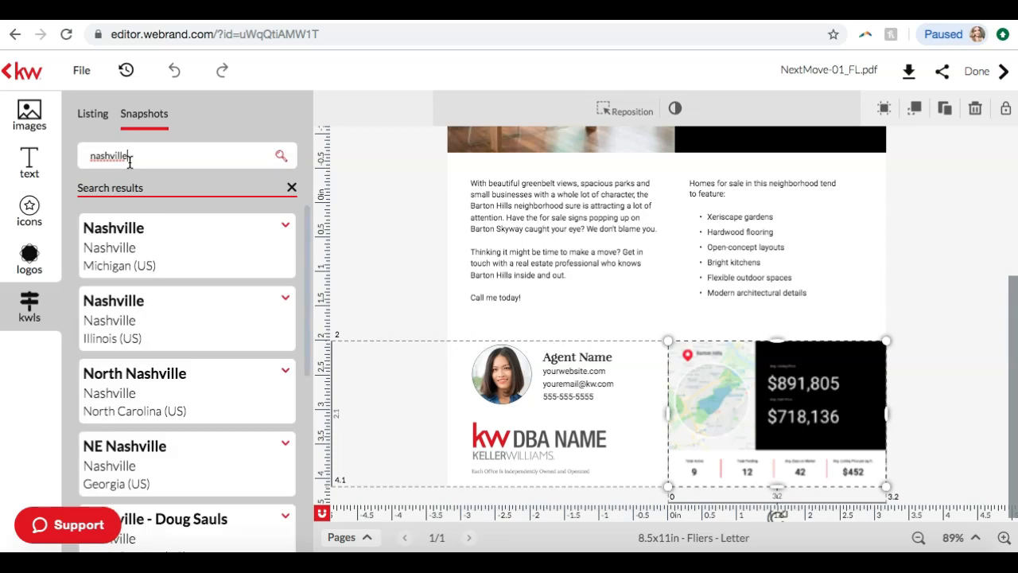
Expand the Downtown result for Nashville, Tennessee, look through its snapshot graphics and collapse it
scroll(116, 273, down, 5)
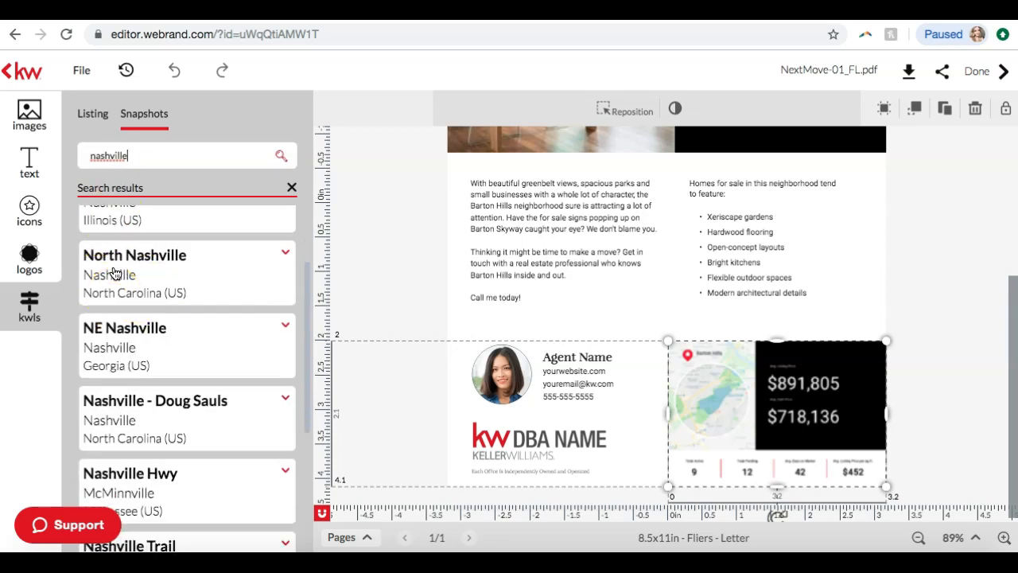
scroll(115, 273, down, 3)
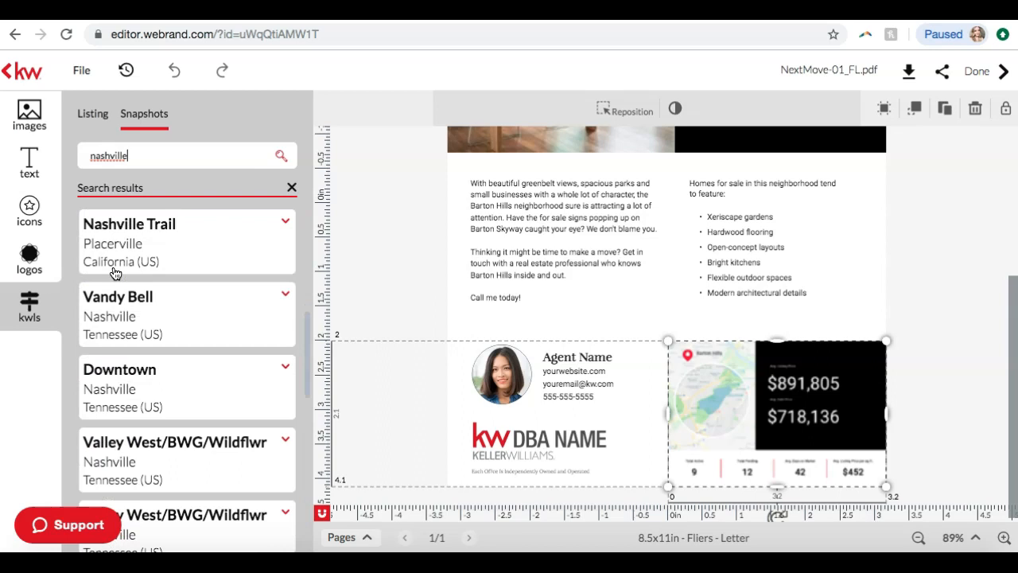
scroll(116, 273, down, 1)
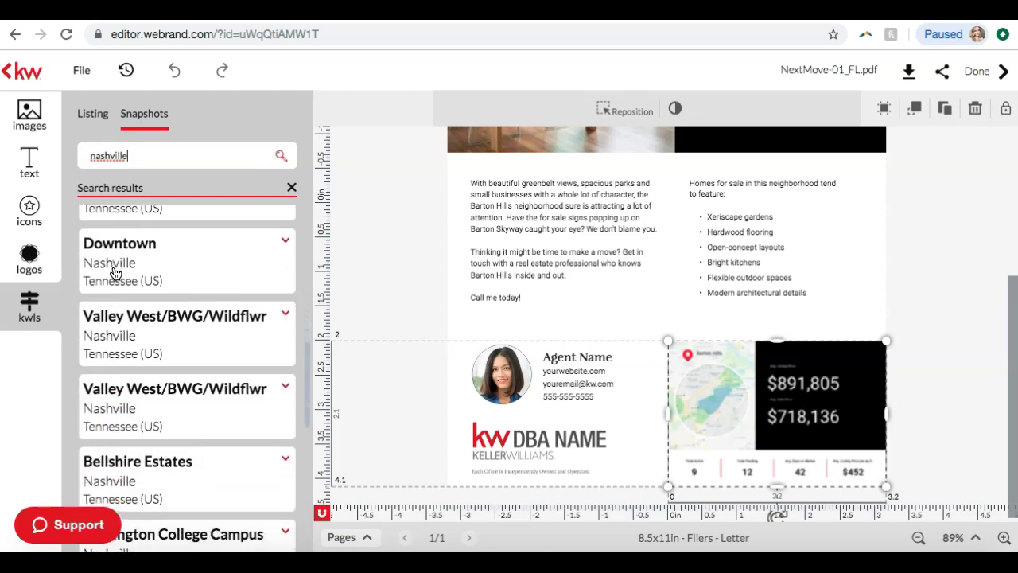
click(134, 272)
click(285, 243)
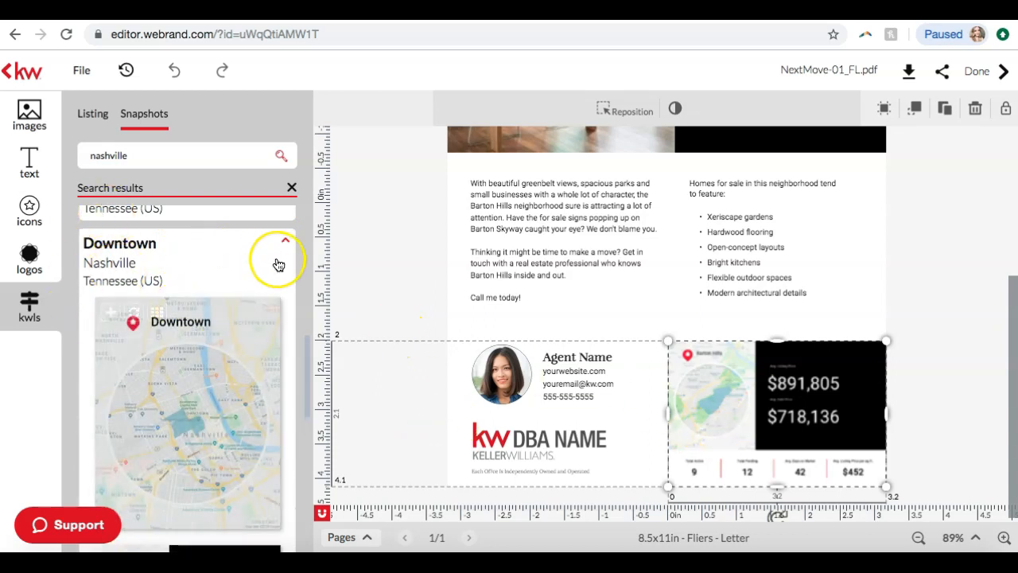
scroll(278, 265, down, 5)
scroll(182, 374, down, 2)
scroll(182, 377, up, 5)
click(287, 349)
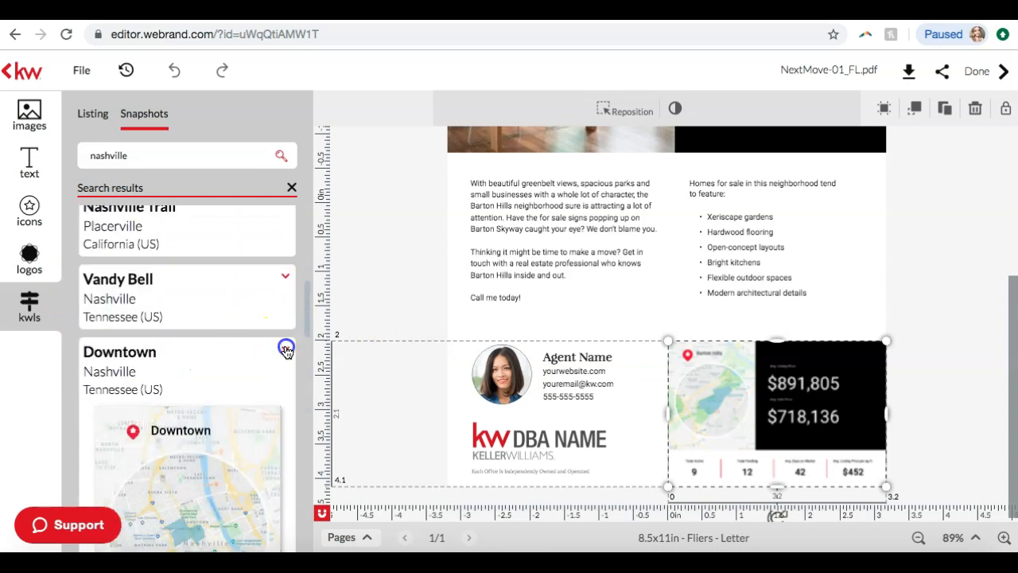
Find the Woodlawn neighborhood in Nashville, Tennessee among the search results and expand its snapshots
scroll(160, 350, down, 6)
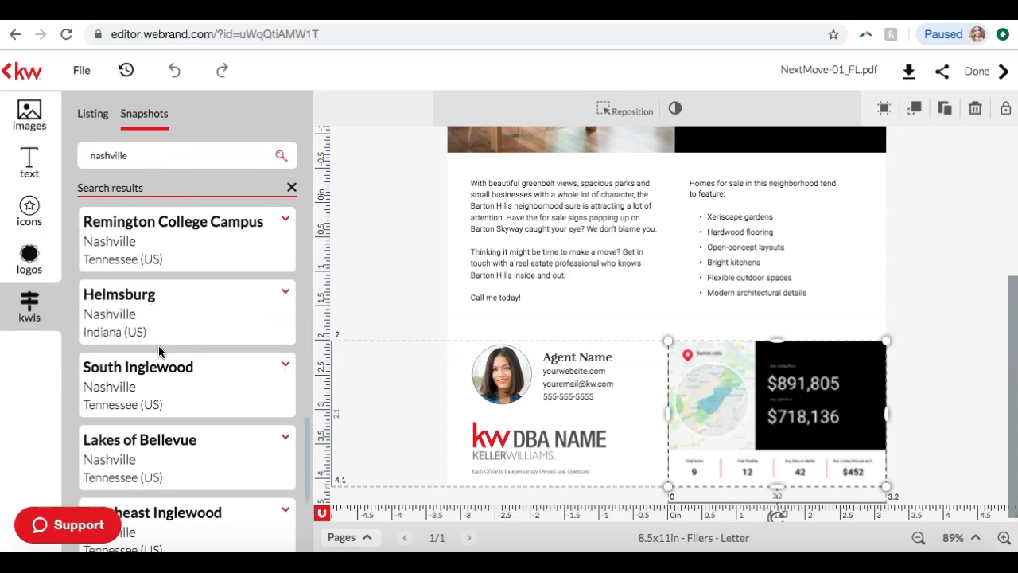
scroll(171, 347, down, 1)
scroll(282, 393, down, 3)
scroll(280, 399, down, 8)
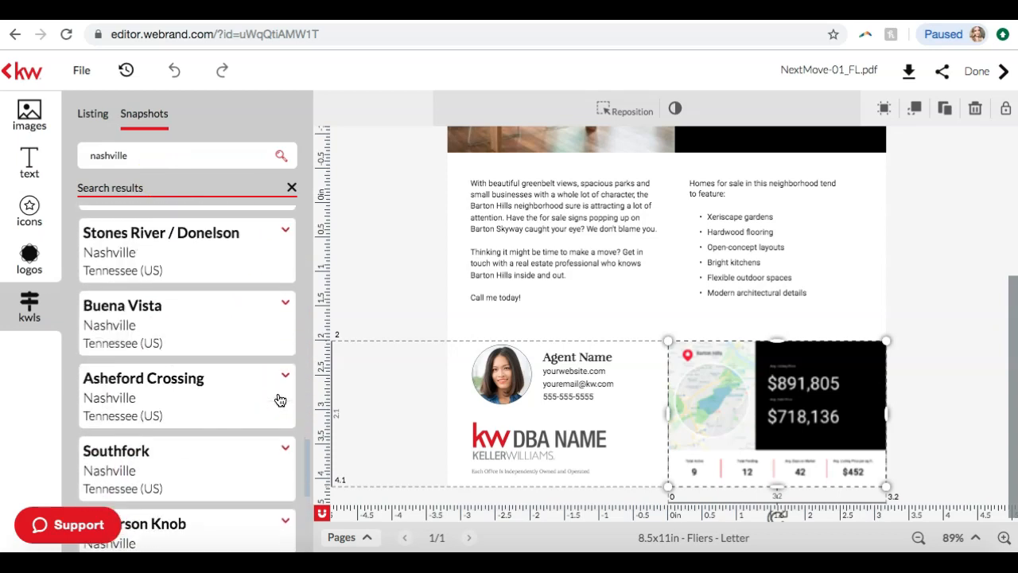
scroll(280, 399, down, 1)
scroll(276, 379, down, 6)
click(285, 390)
scroll(284, 389, down, 3)
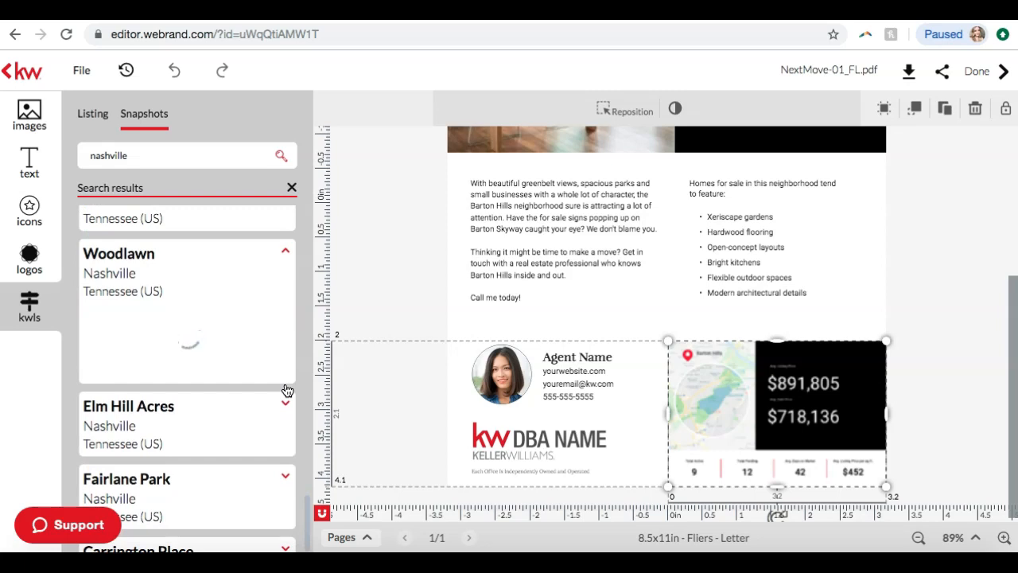
Examine Woodlawn's vertical, map-only and horizontal snapshot graphics to compare their formats with the flier's graphic
scroll(249, 275, down, 3)
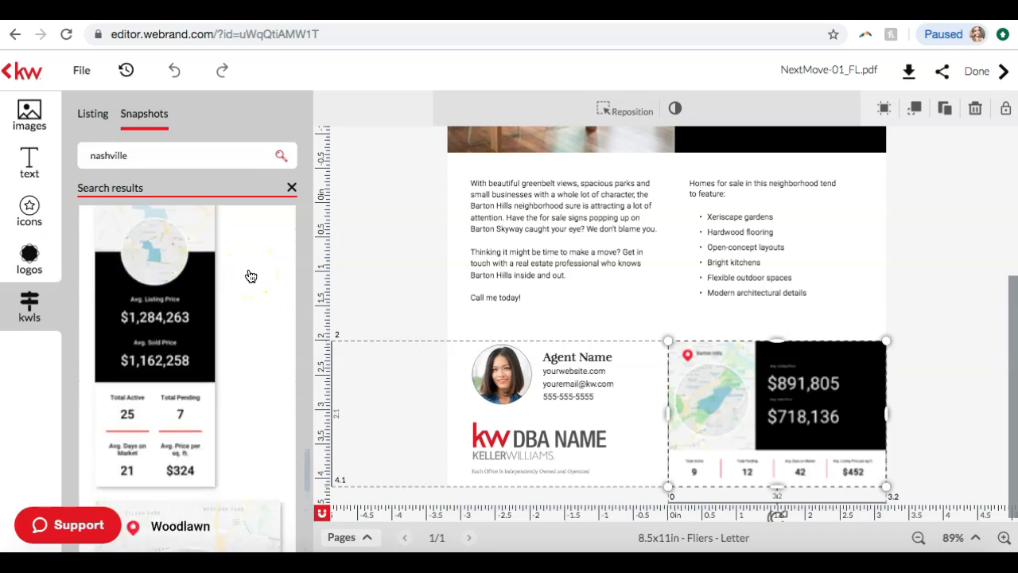
scroll(251, 276, down, 1)
scroll(251, 276, up, 3)
scroll(250, 276, down, 1)
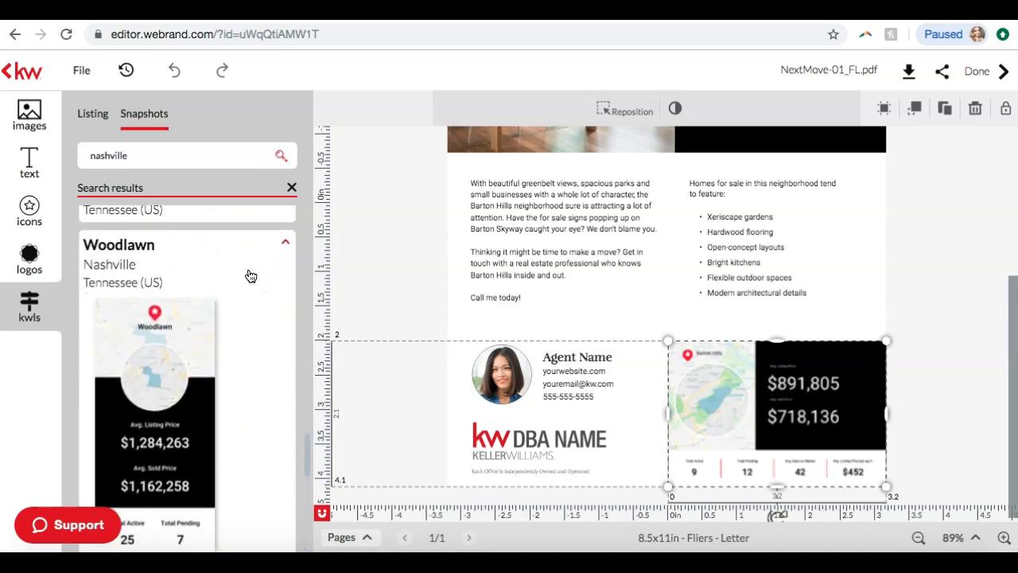
scroll(146, 375, down, 5)
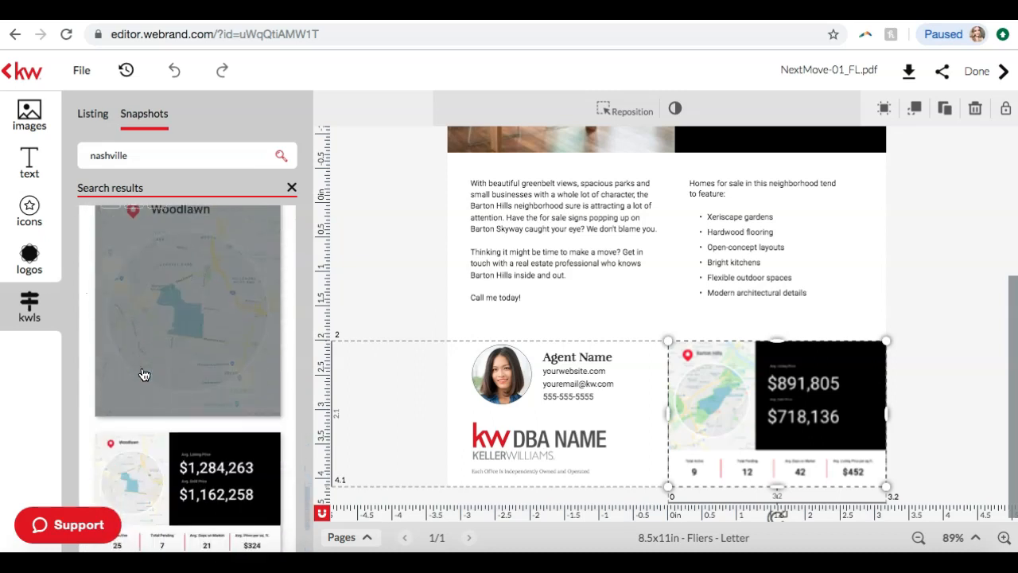
scroll(238, 329, up, 1)
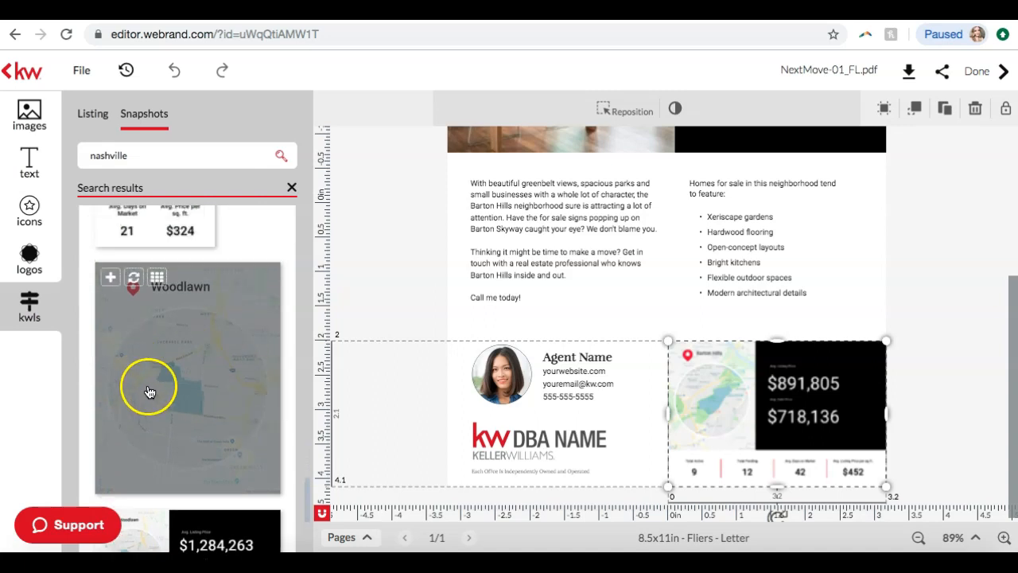
scroll(148, 391, down, 2)
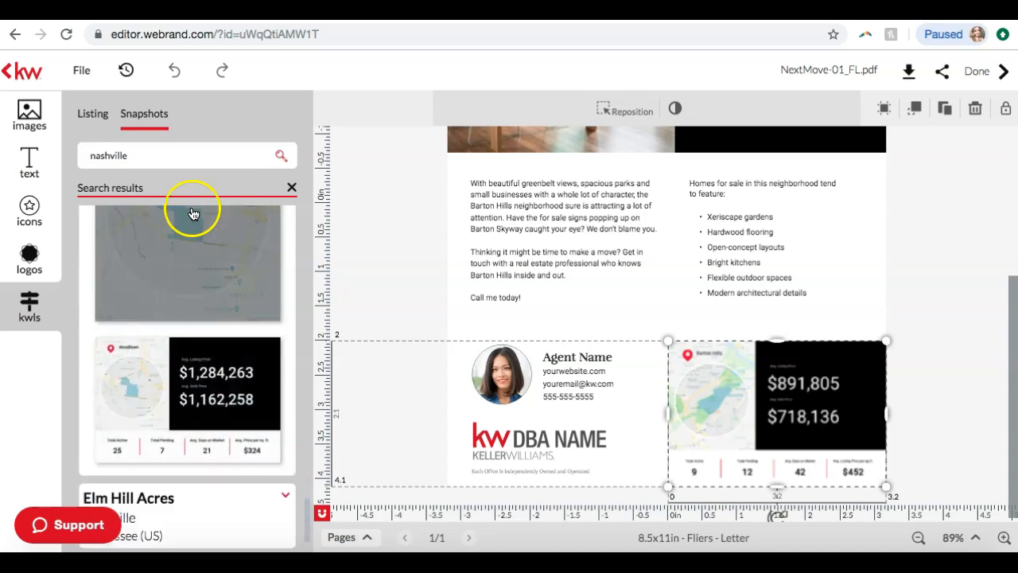
scroll(142, 327, up, 1)
scroll(141, 325, down, 2)
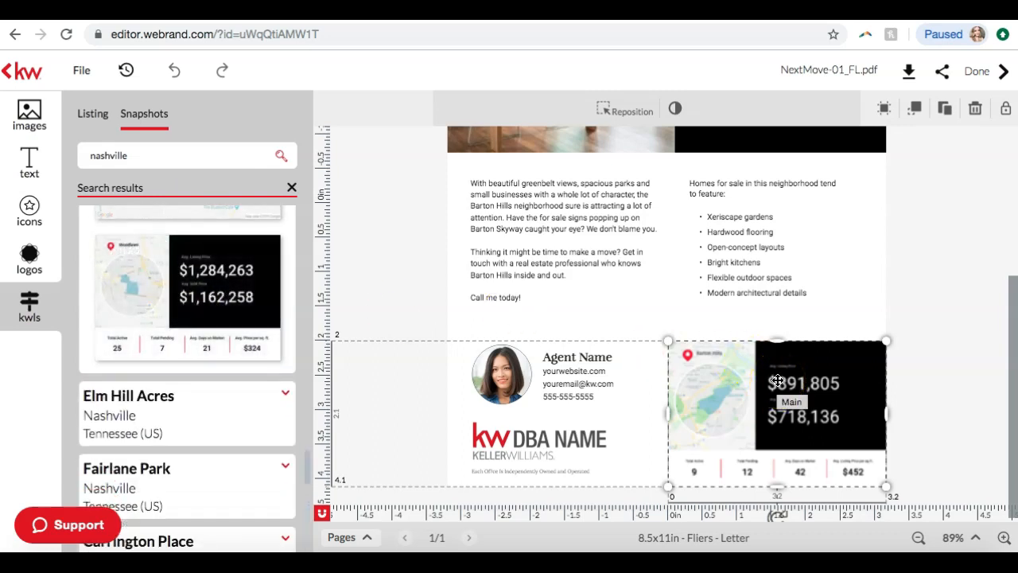
Replace the selected Barton Hills graphic on the flier with Woodlawn's horizontal market snapshot
mouse_move(170, 302)
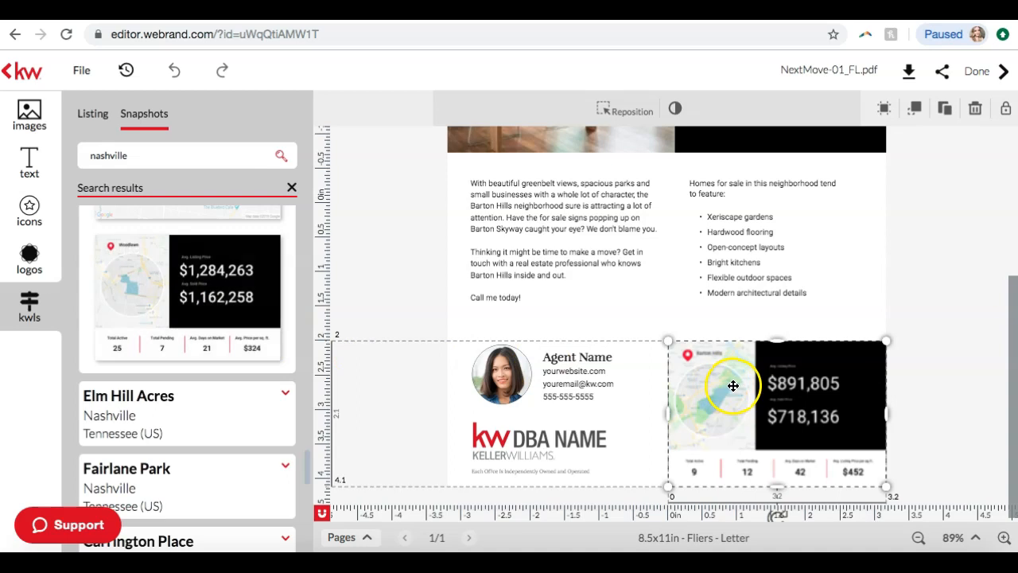
mouse_move(152, 269)
click(133, 253)
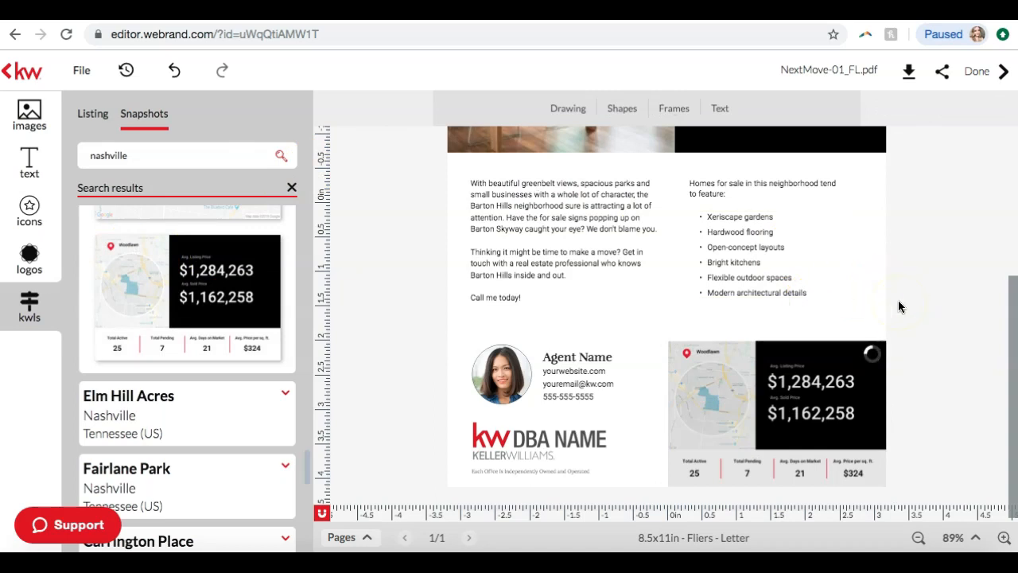
click(189, 338)
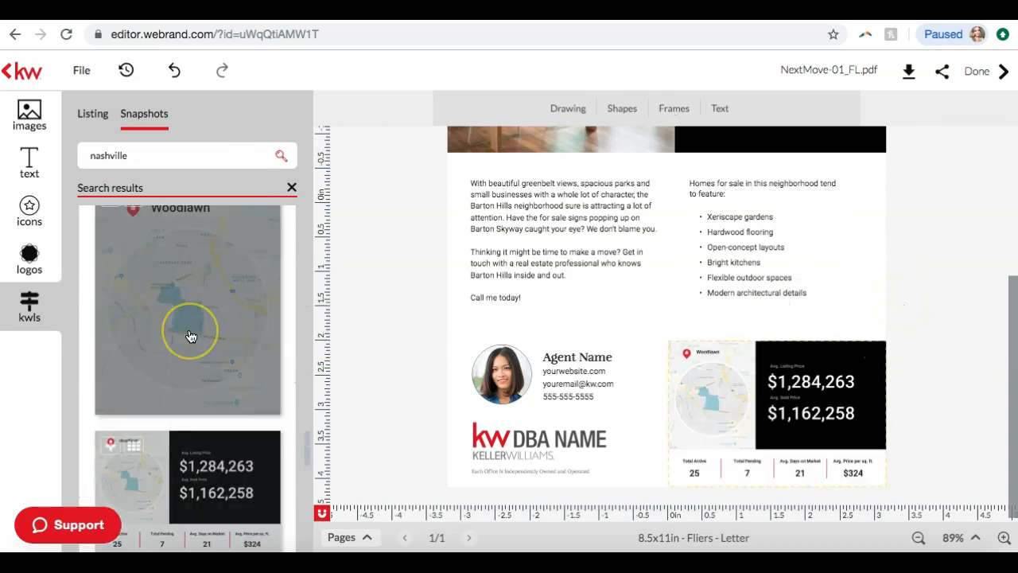
Examine the Woodlawn snapshot's map, prices and market statistics on the flier at a larger zoom
click(660, 415)
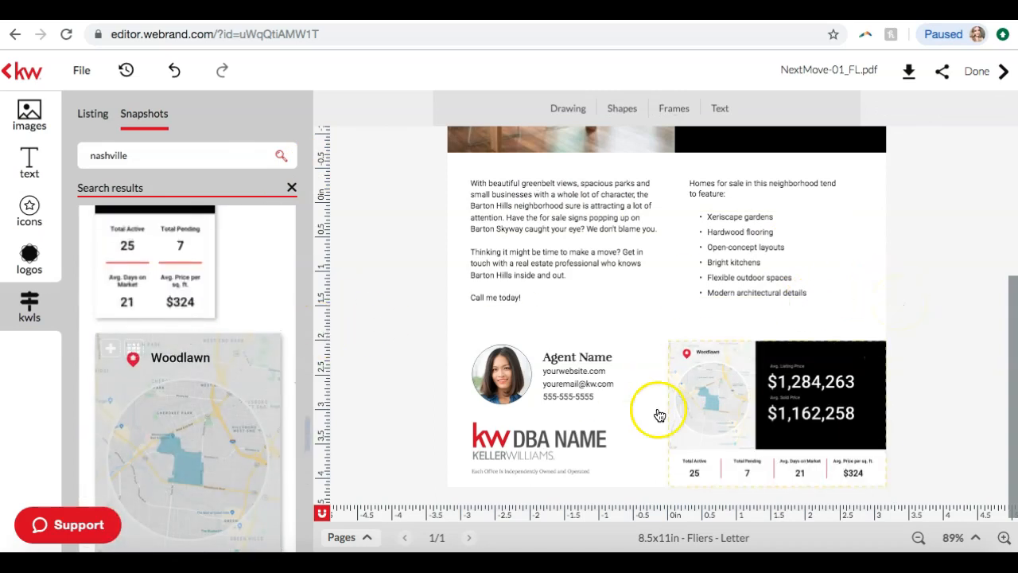
click(1005, 541)
click(1005, 541)
click(1005, 541)
click(977, 238)
scroll(978, 239, down, 3)
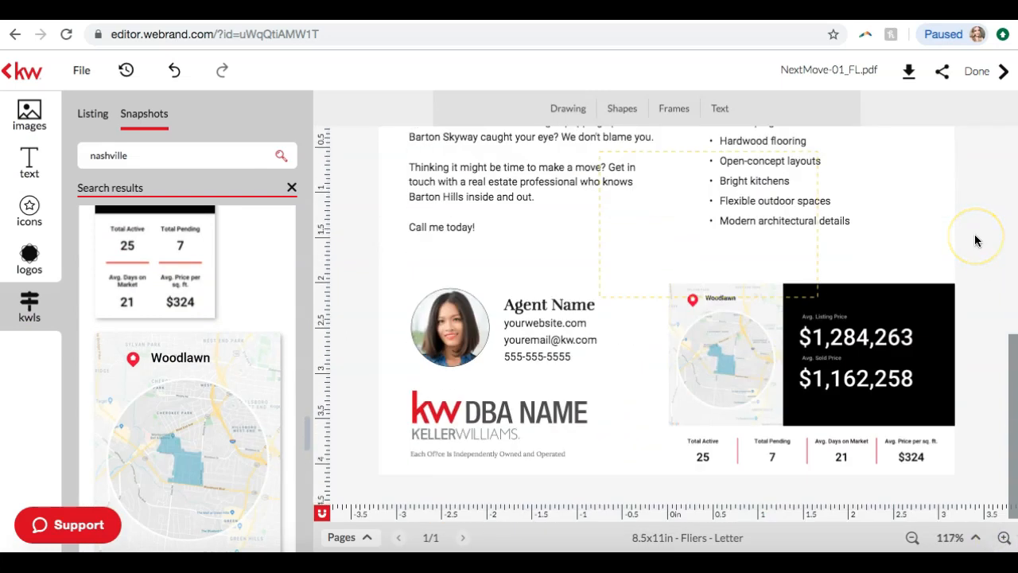
click(1005, 538)
click(969, 285)
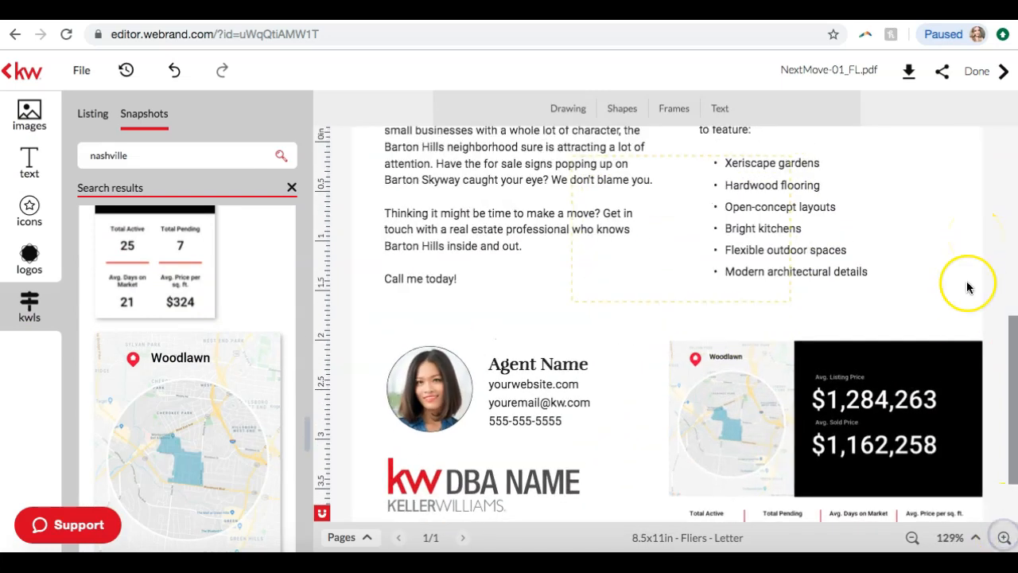
scroll(969, 287, down, 2)
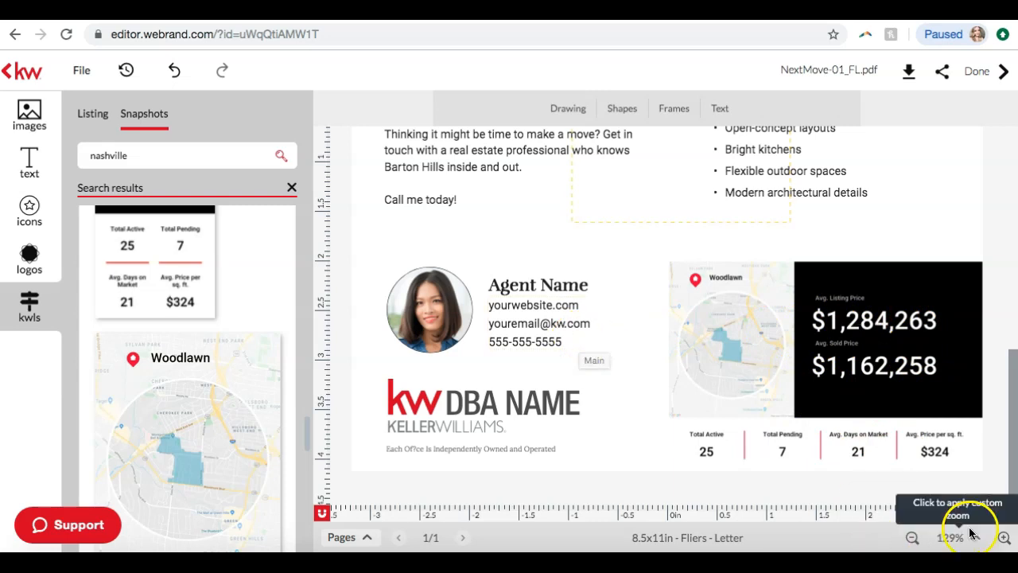
Replace "Barton Hills" with "Woodlawn" in the flier's headline so it reads "Will Your Next Move Be to Woodlawn?"
click(915, 540)
click(915, 539)
click(915, 539)
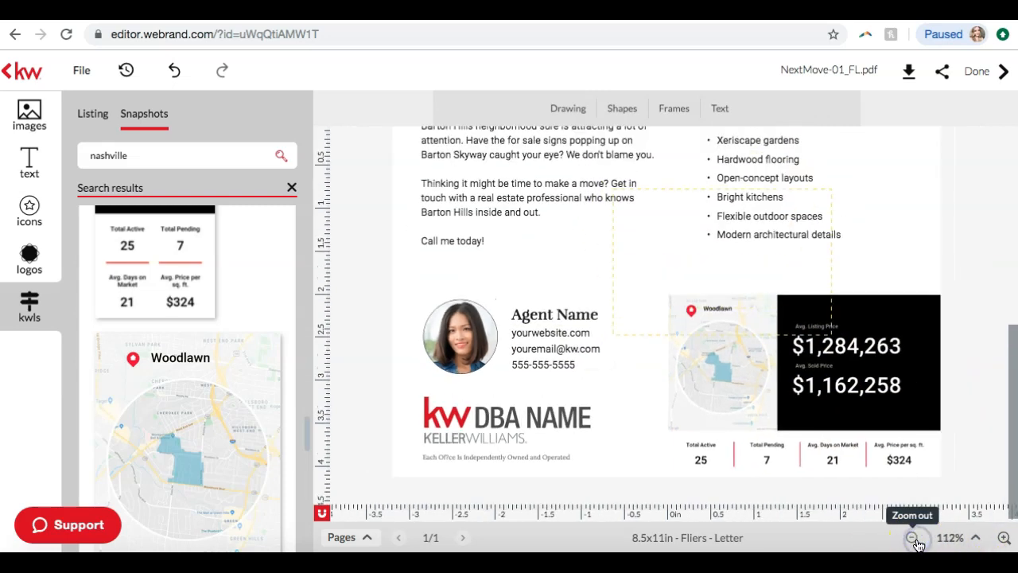
click(917, 541)
scroll(546, 172, up, 5)
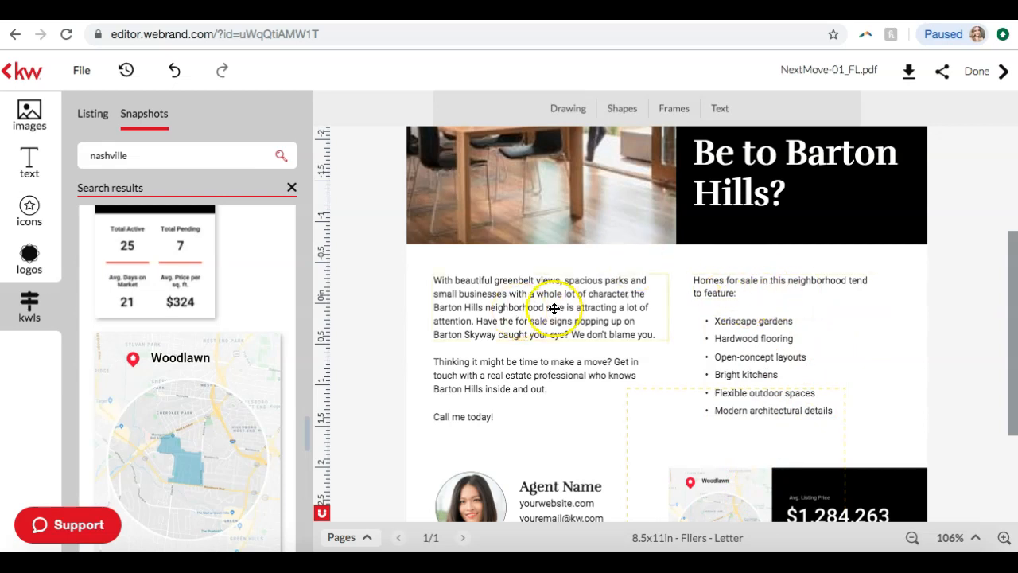
scroll(573, 303, up, 3)
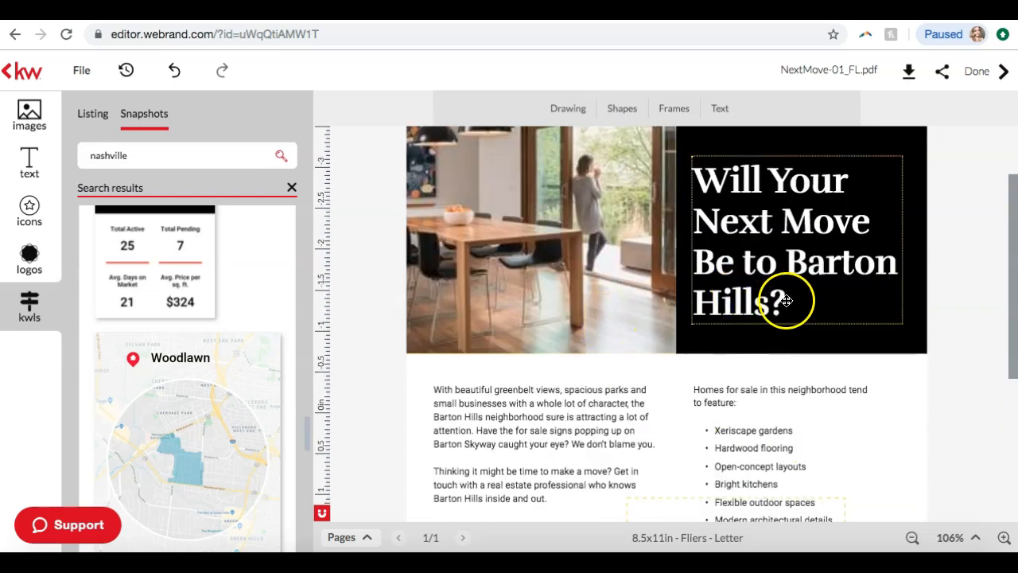
double_click(761, 301)
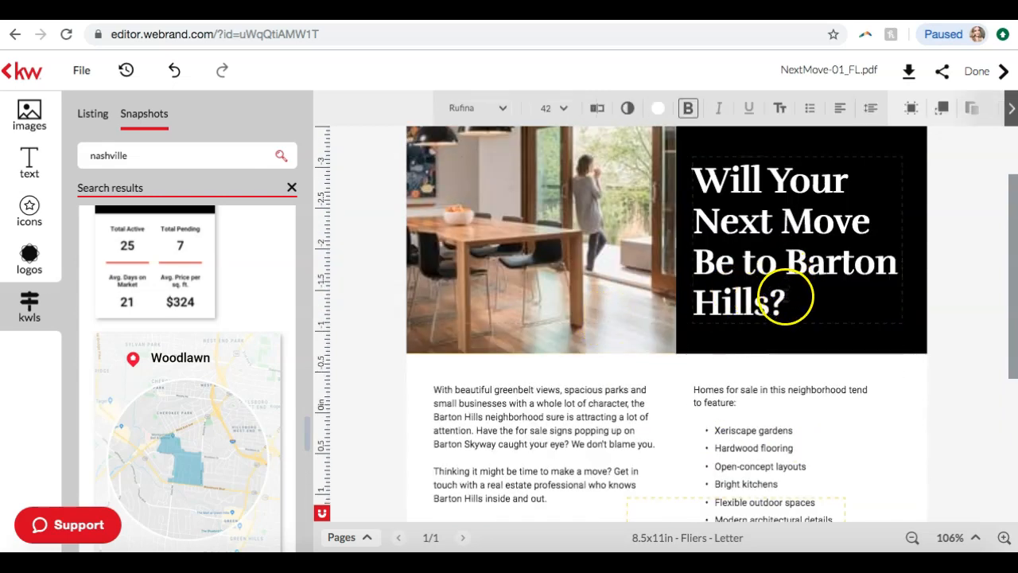
click(791, 261)
click(770, 300)
key(BackSpace)
key(BackSpace)
key(BackSpace)
key(BackSpace)
key(BackSpace)
key(BackSpace)
key(BackSpace)
key(BackSpace)
key(BackSpace)
key(BackSpace)
key(BackSpace)
key(BackSpace)
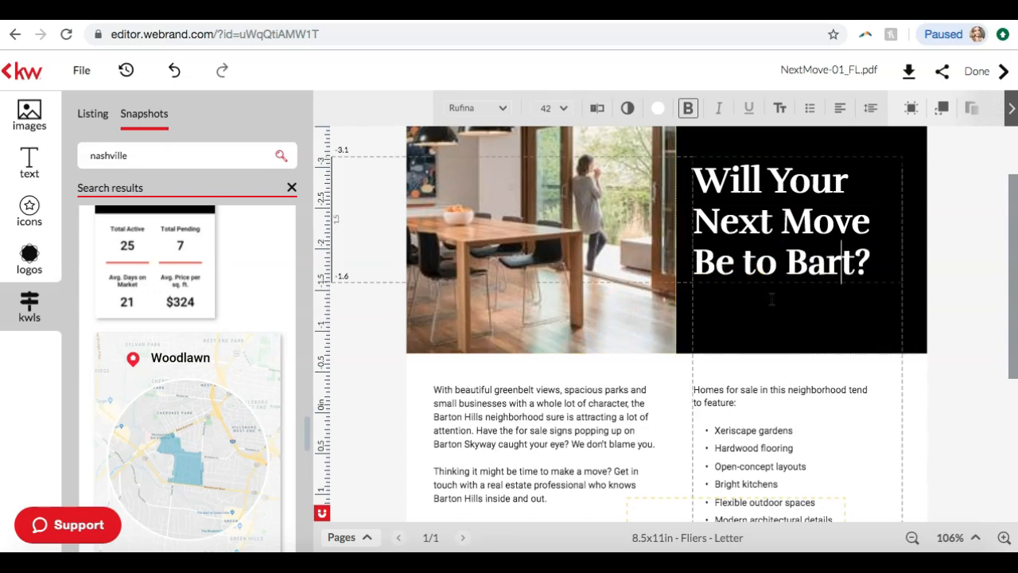
text(Woodlan)
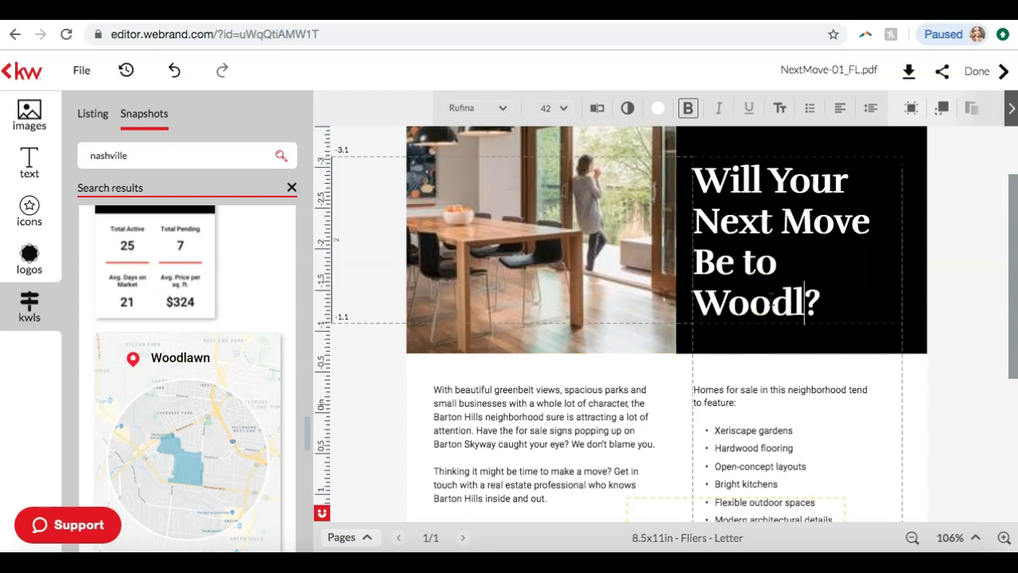
text(wn)
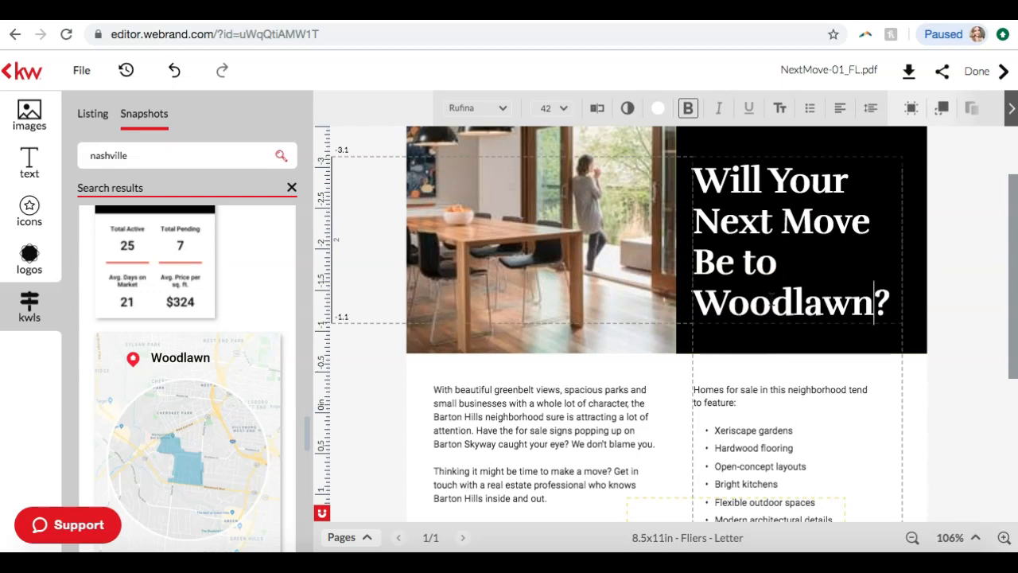
click(945, 296)
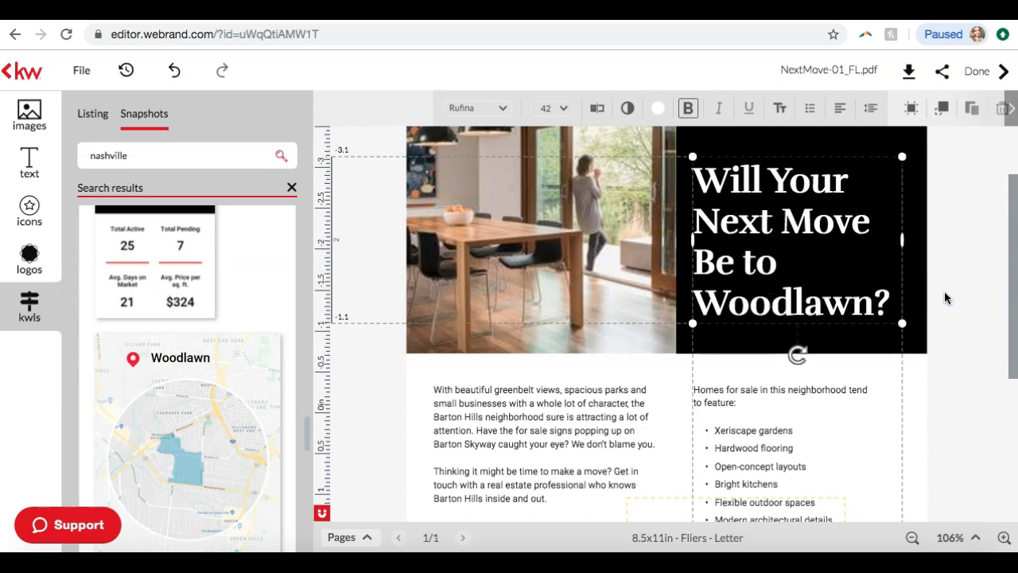
Replace the placeholder DBA NAME logo with the KW Green Bay logo from the library, scaled down to fit above the office disclaimer
scroll(945, 296, down, 5)
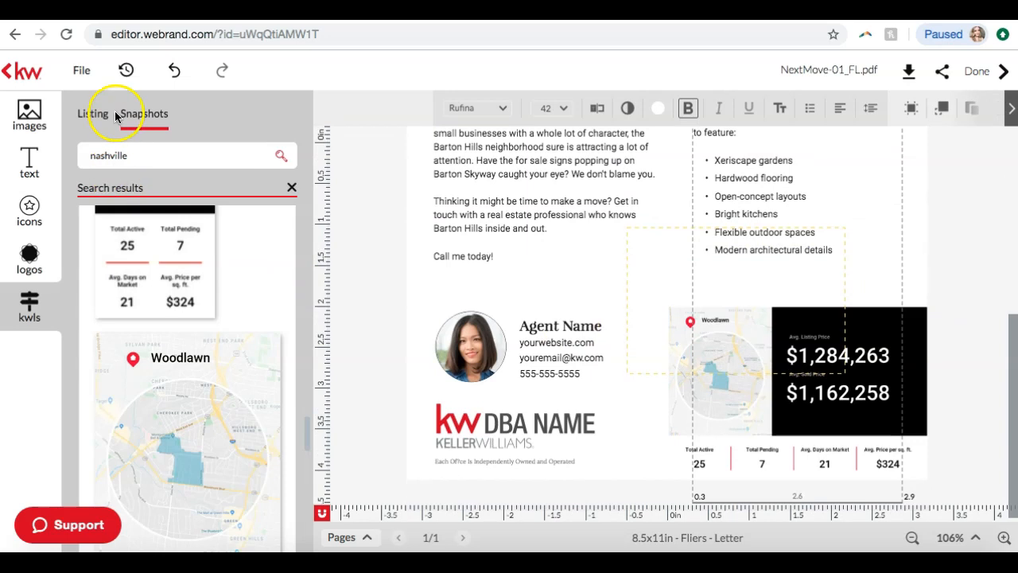
click(29, 113)
click(512, 425)
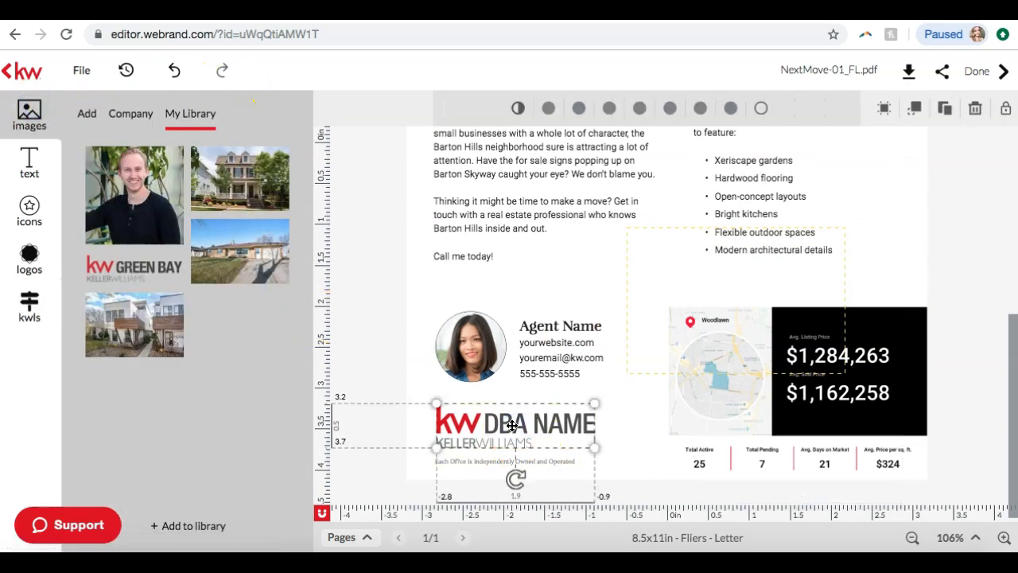
key(Delete)
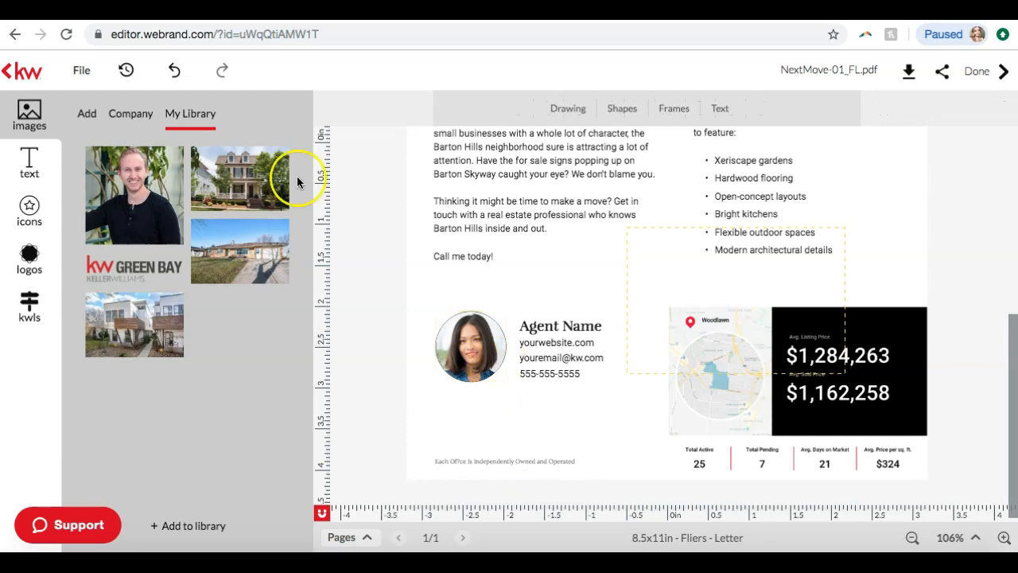
mouse_move(178, 270)
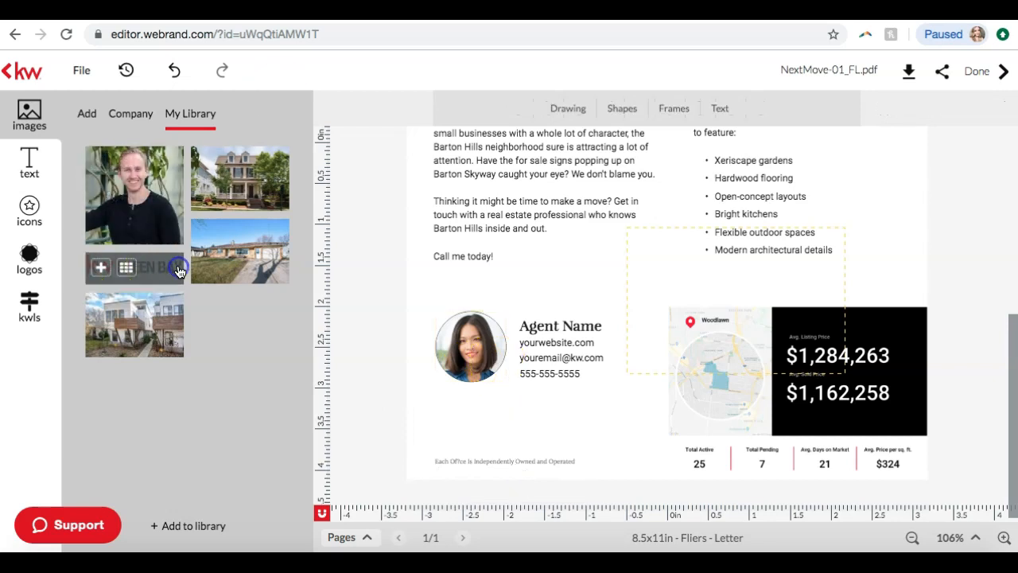
click(100, 269)
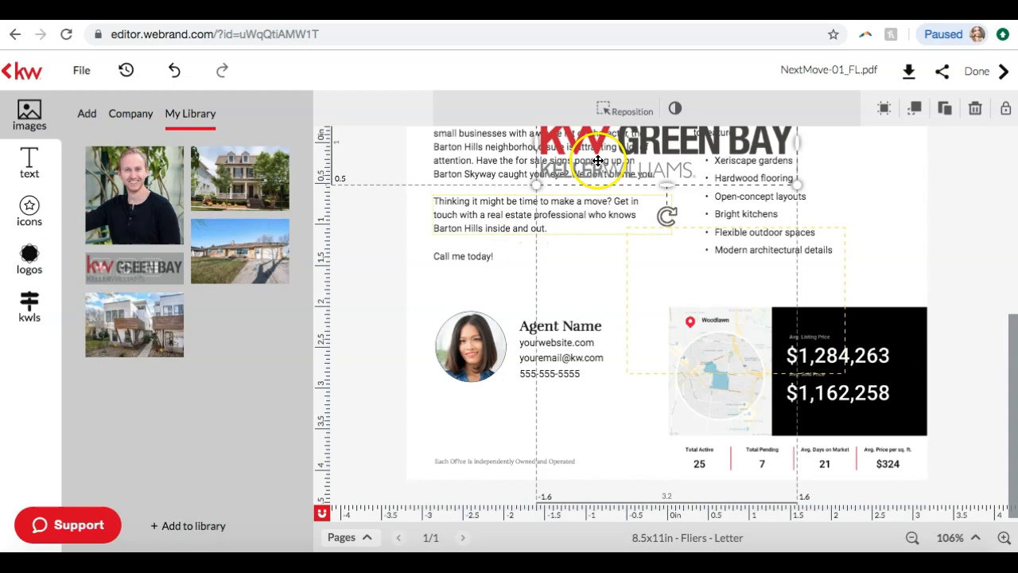
drag(557, 230, 516, 420)
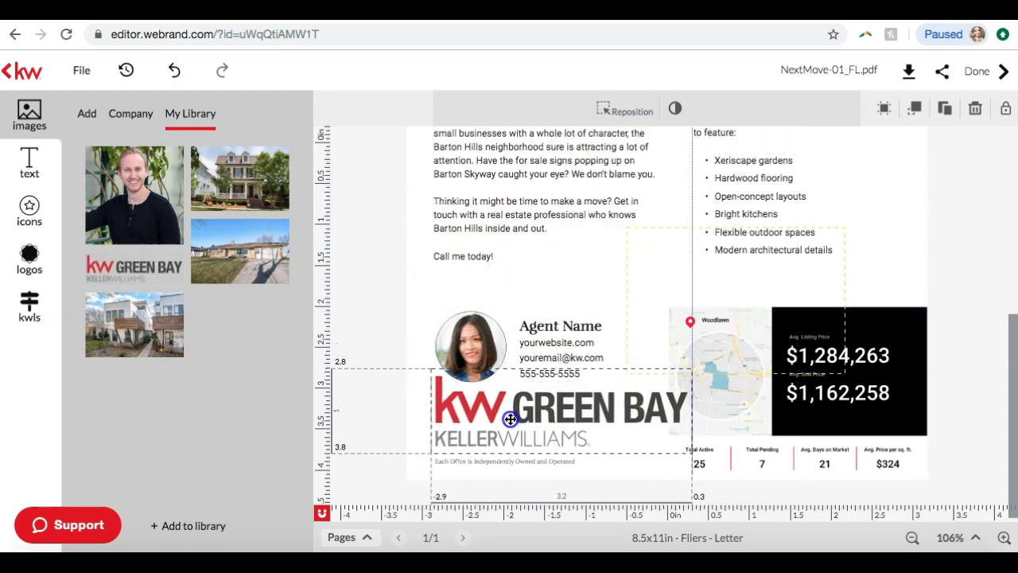
drag(694, 370, 582, 405)
drag(511, 426, 514, 425)
Replace the placeholder agent portrait in the circular frame with the agent photo from the library
click(471, 344)
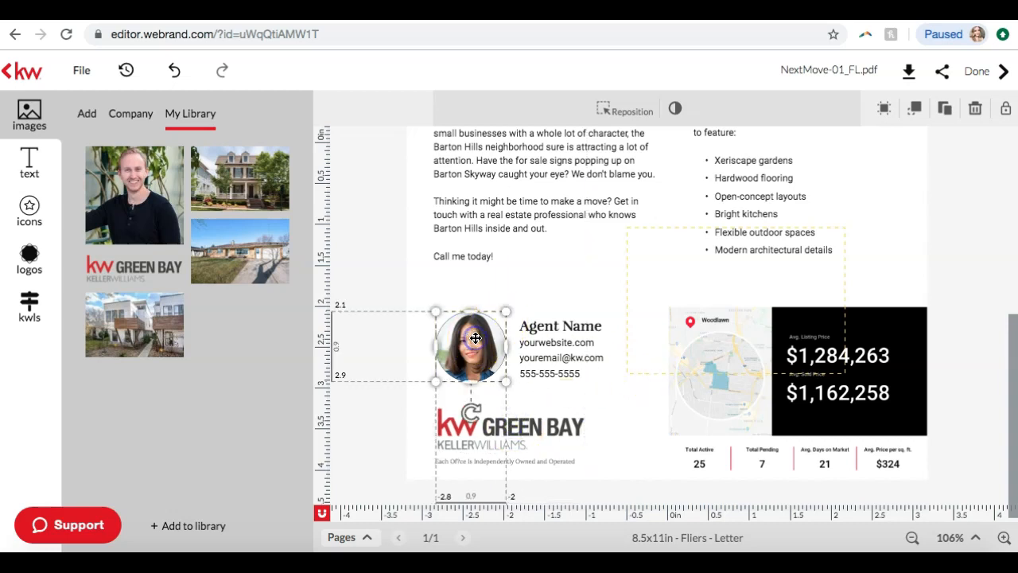
click(118, 161)
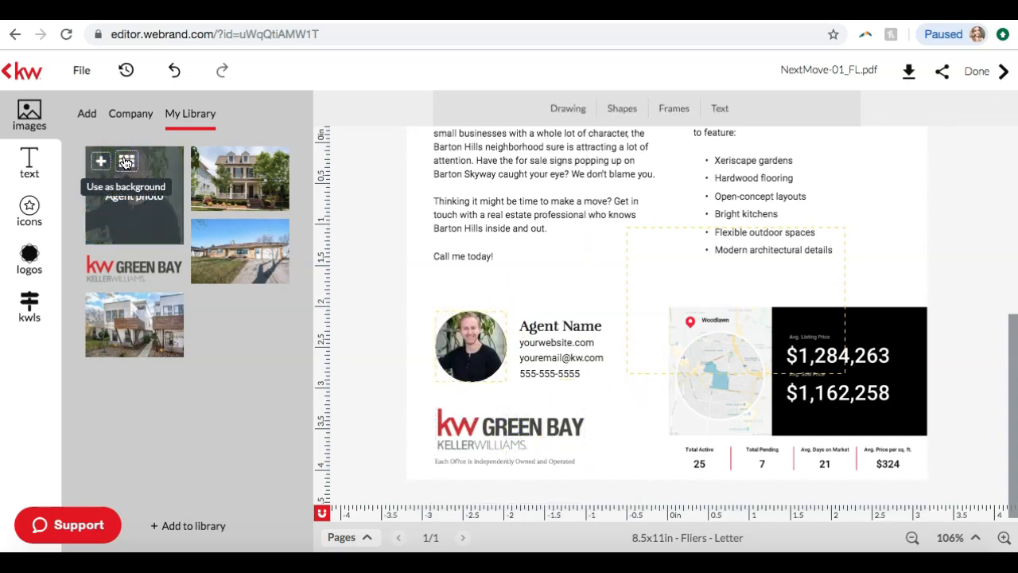
scroll(536, 329, up, 5)
scroll(536, 329, down, 2)
scroll(535, 328, down, 3)
click(641, 230)
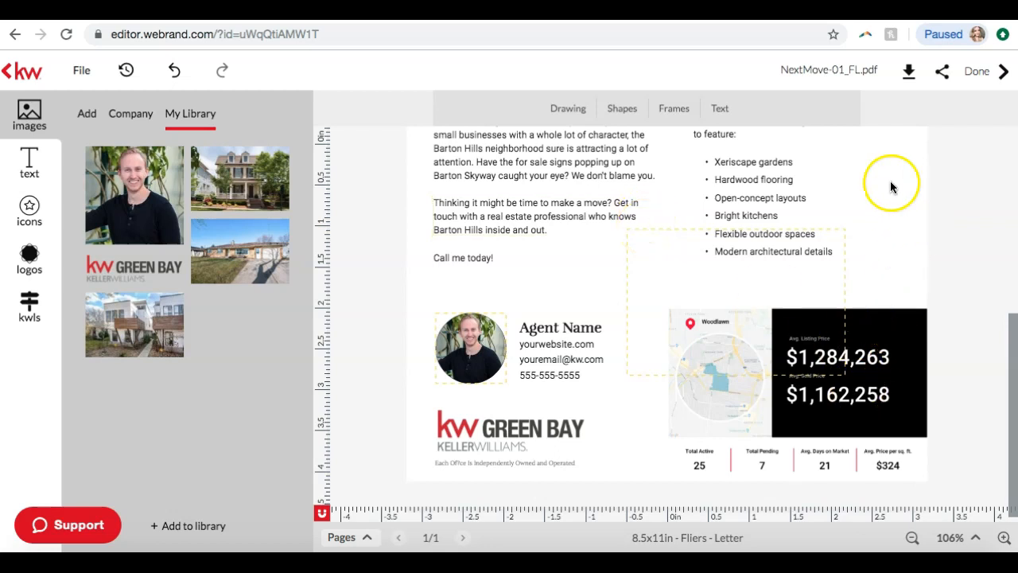
Rename the flier design as "Woodlawn Snap"
click(826, 70)
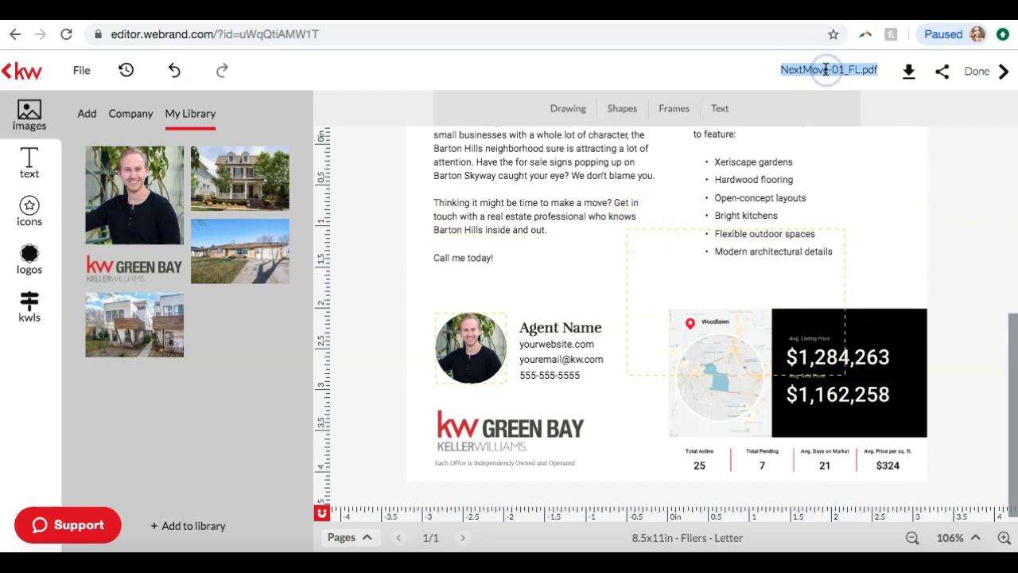
text(Woodlawn Snap)
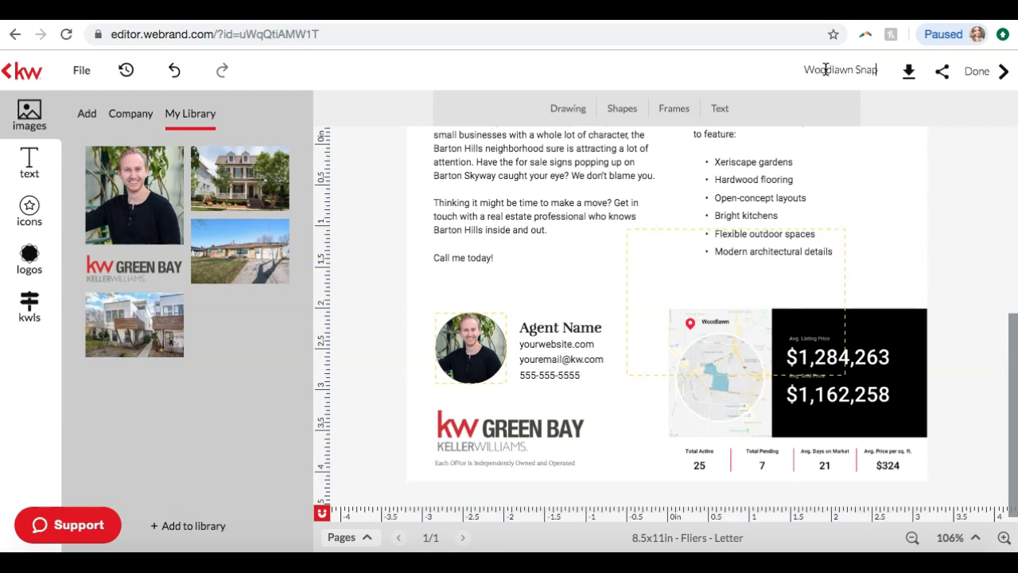
click(967, 152)
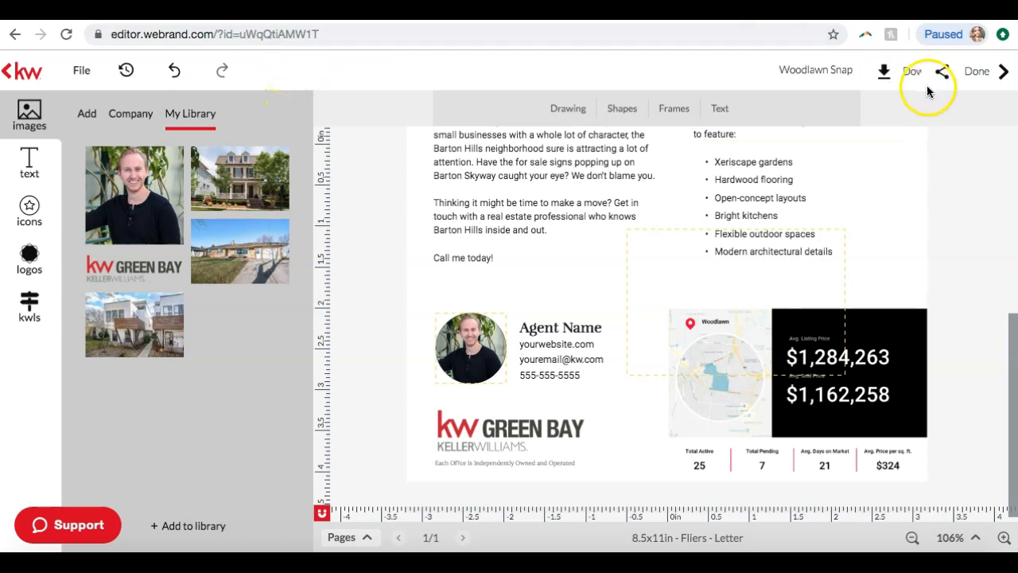
Examine the PDF download options with high resolution print quality selected, and close them without downloading
click(908, 71)
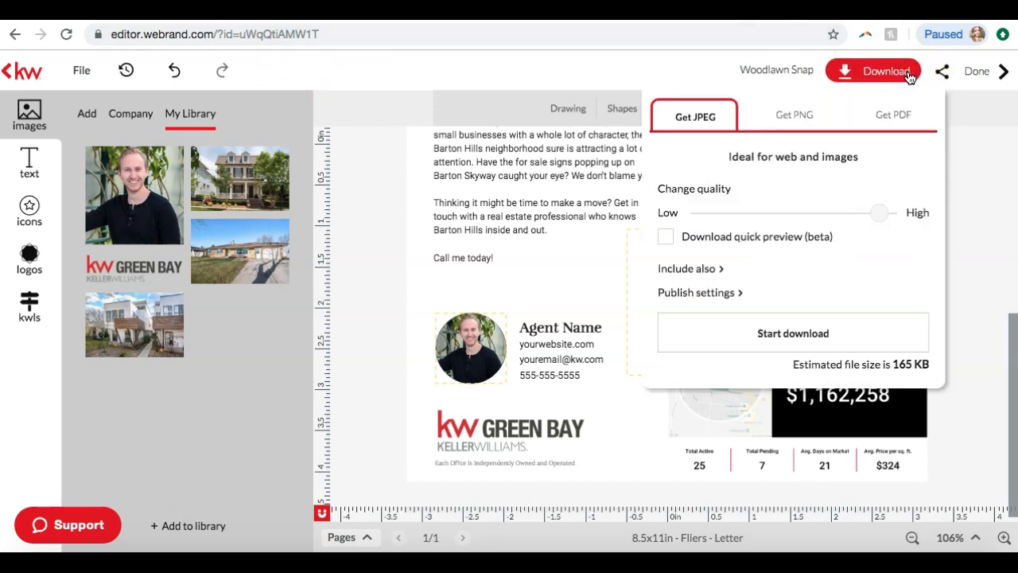
click(876, 117)
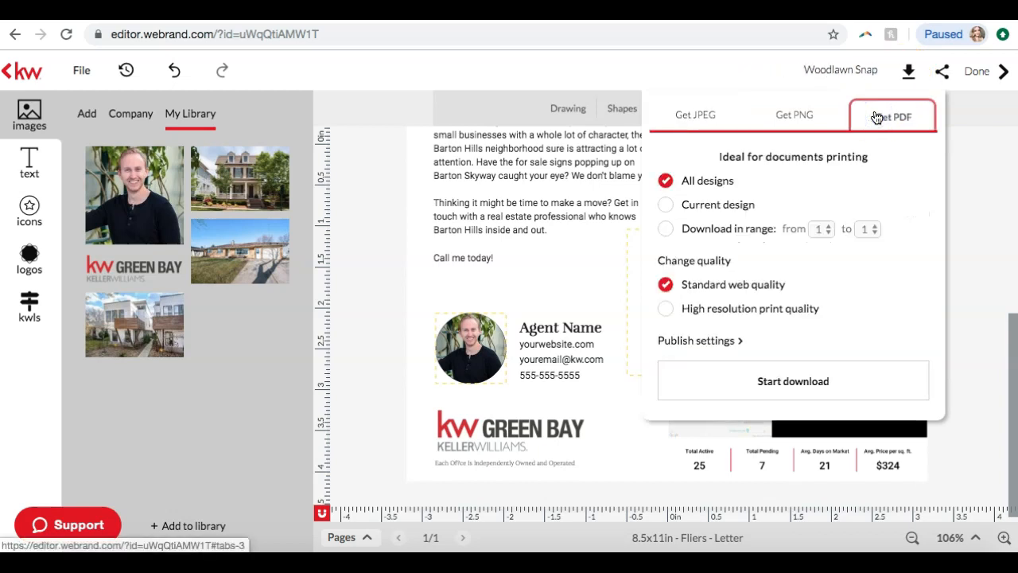
click(737, 314)
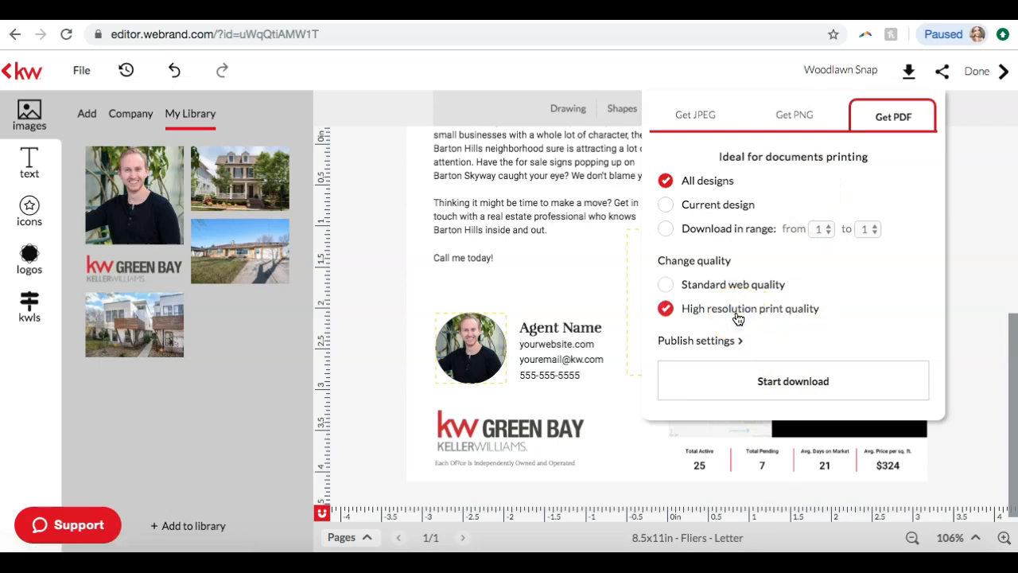
click(958, 145)
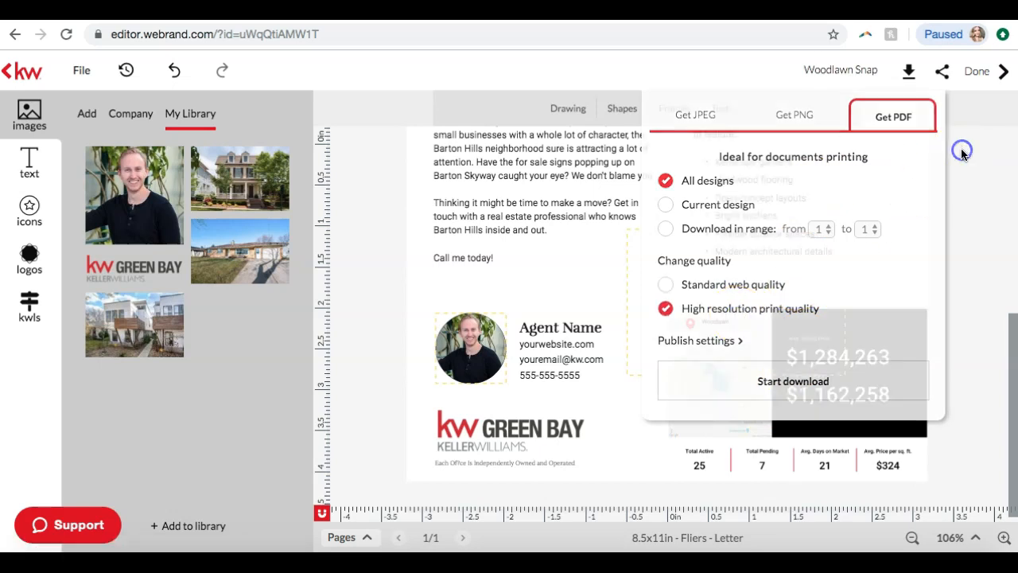
Review the whole Woodlawn flier and leave the editor without saving the design
scroll(960, 151, up, 5)
scroll(962, 152, up, 1)
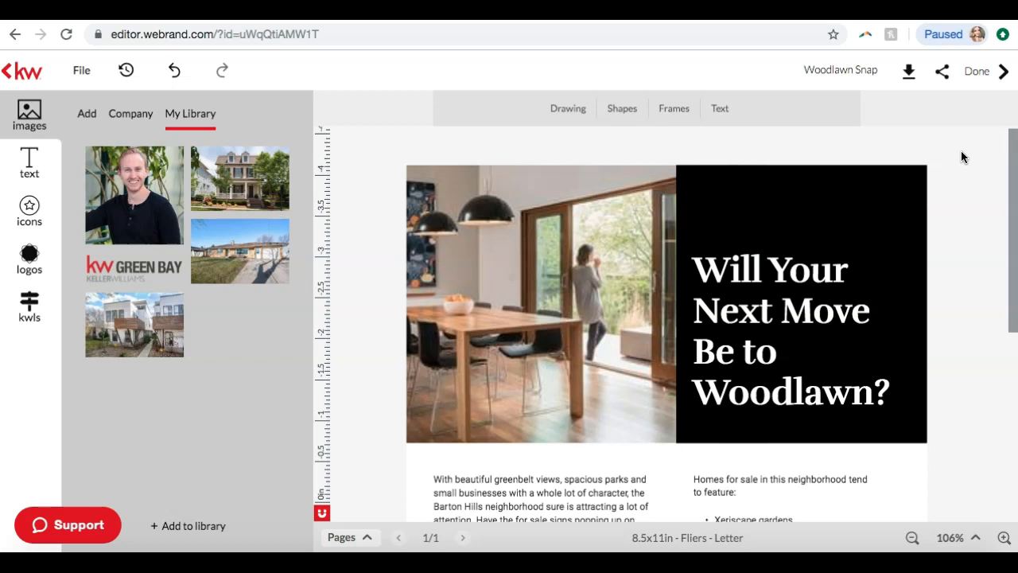
scroll(960, 157, down, 5)
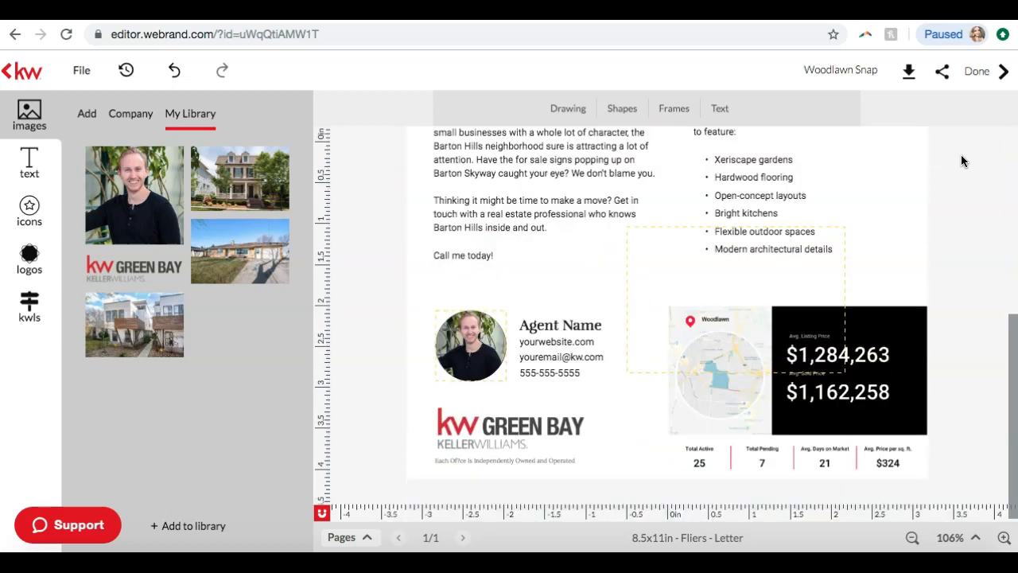
scroll(960, 160, up, 3)
scroll(961, 161, up, 2)
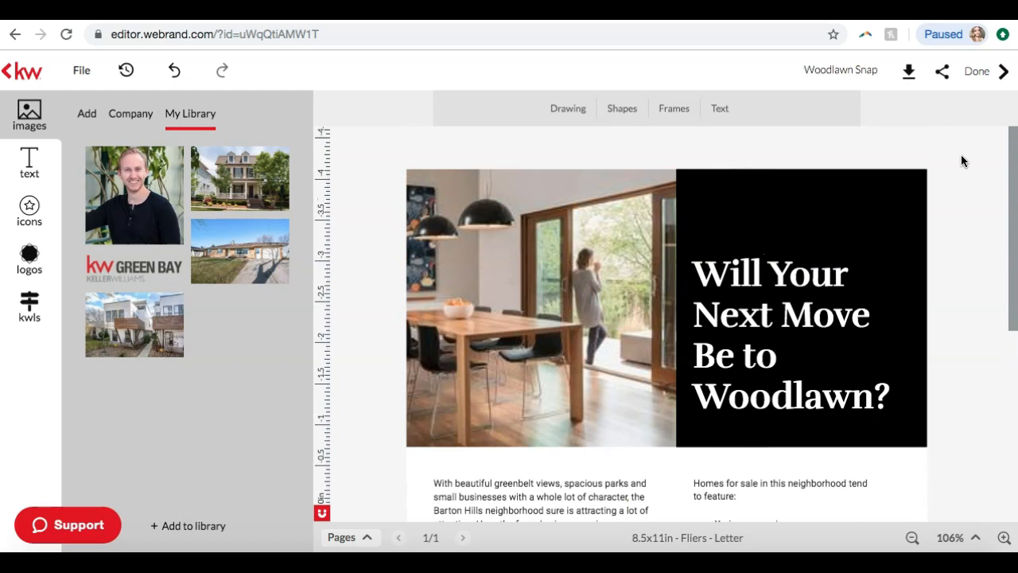
click(13, 73)
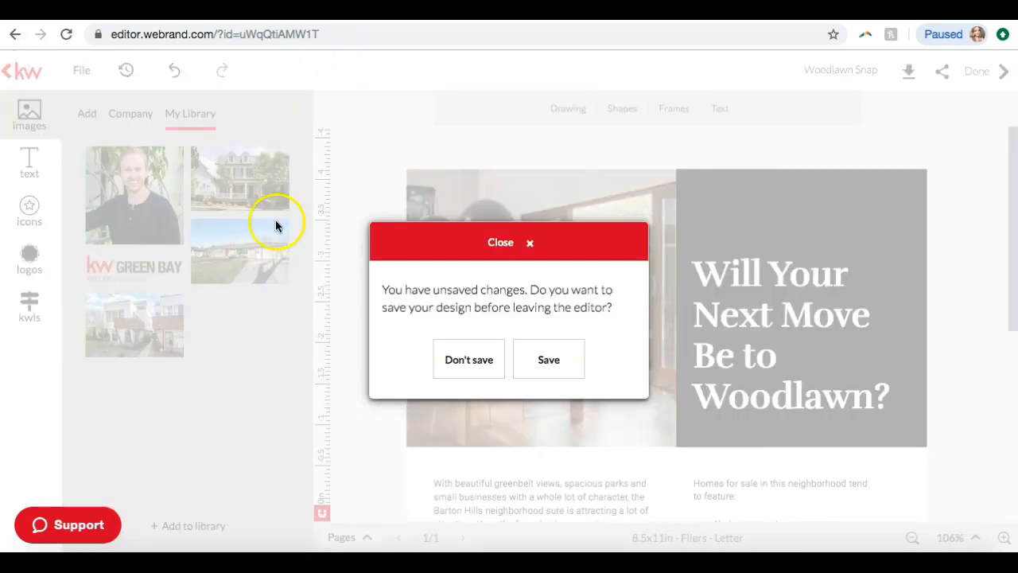
click(475, 362)
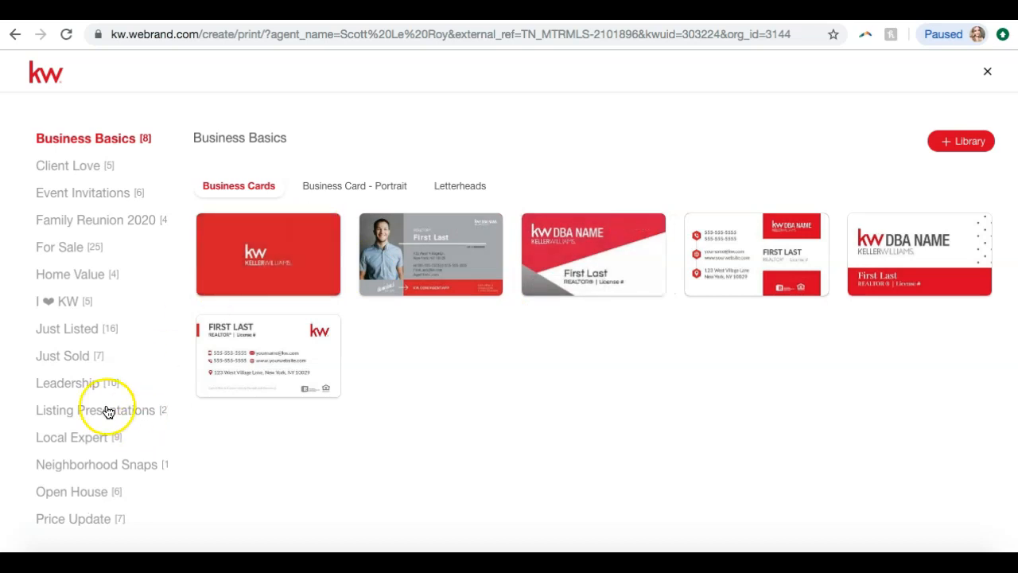
View the letter-size booklet templates in the Listing Presentations category
click(83, 409)
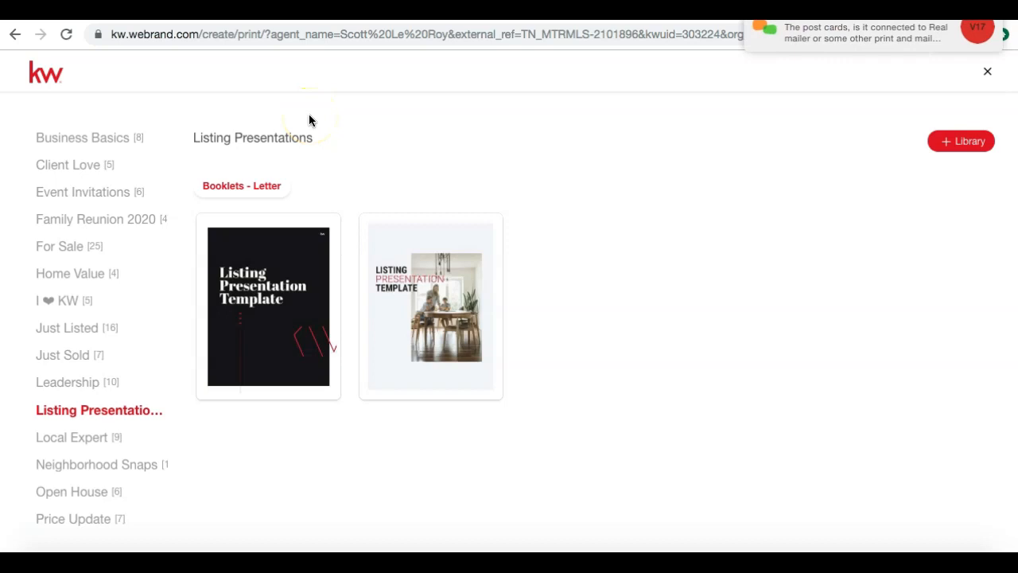
click(477, 245)
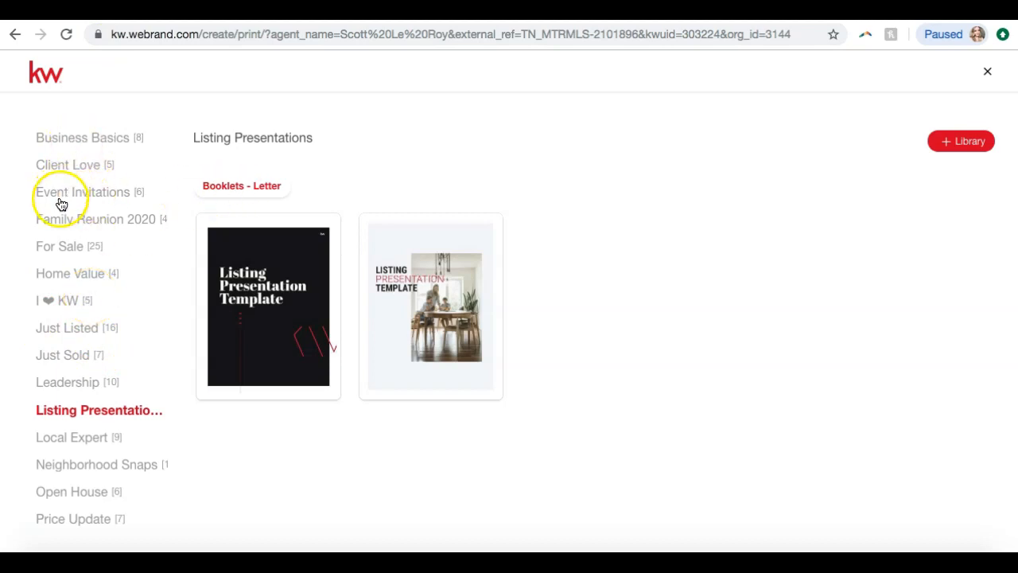
Open the "Five Star Living" standard postcard template from the Just Listed category for editing
click(61, 332)
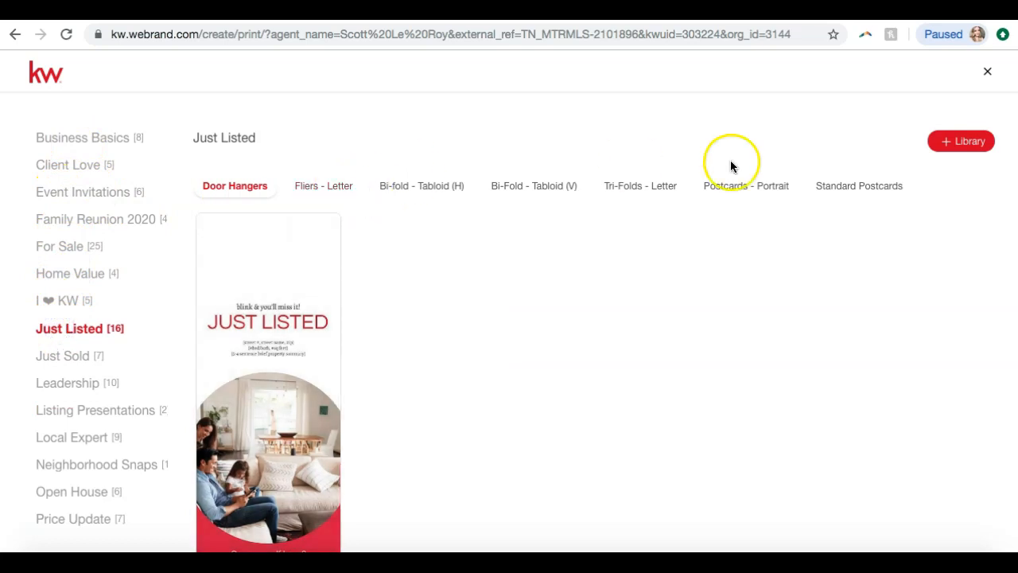
click(747, 186)
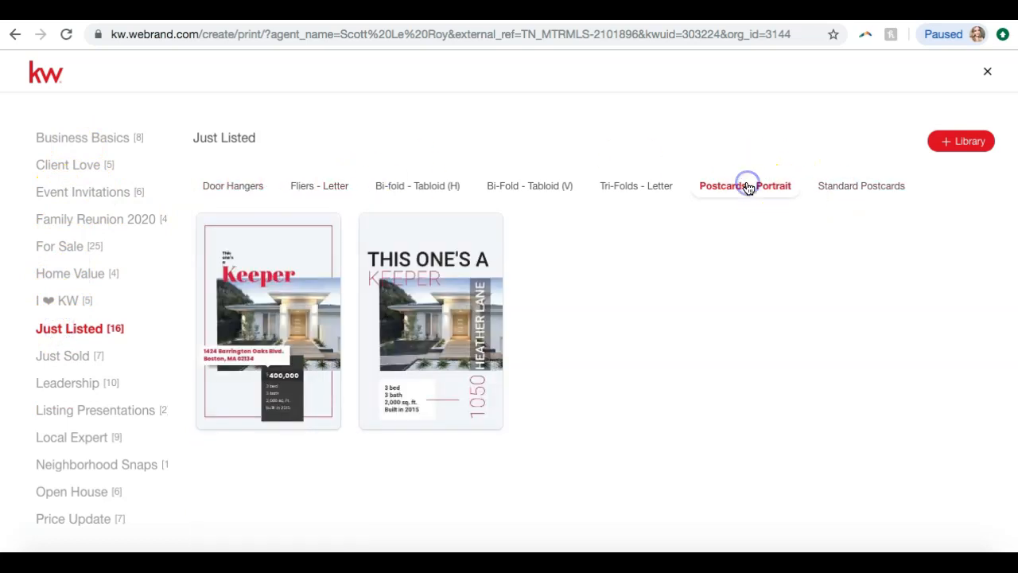
click(851, 195)
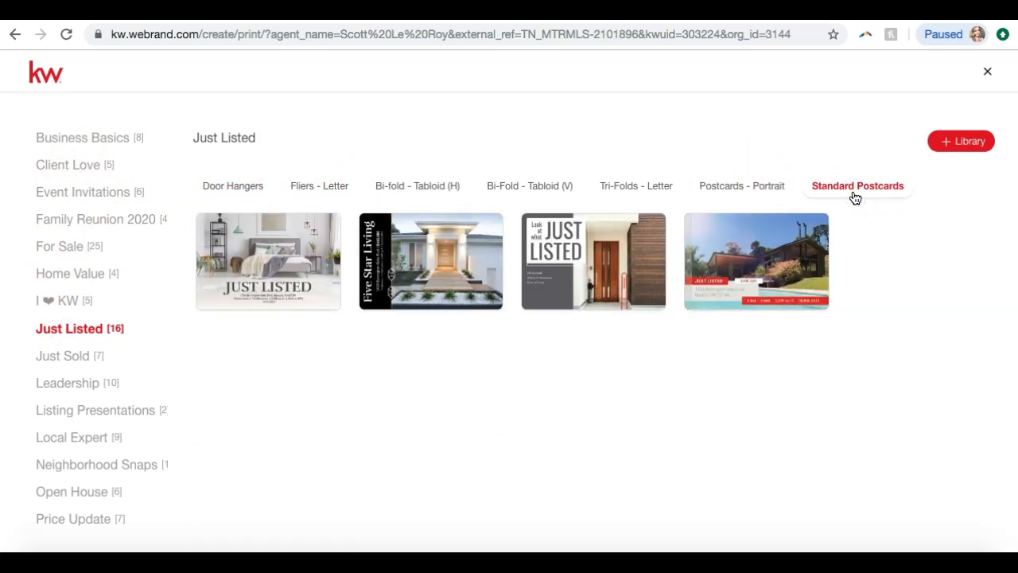
click(471, 229)
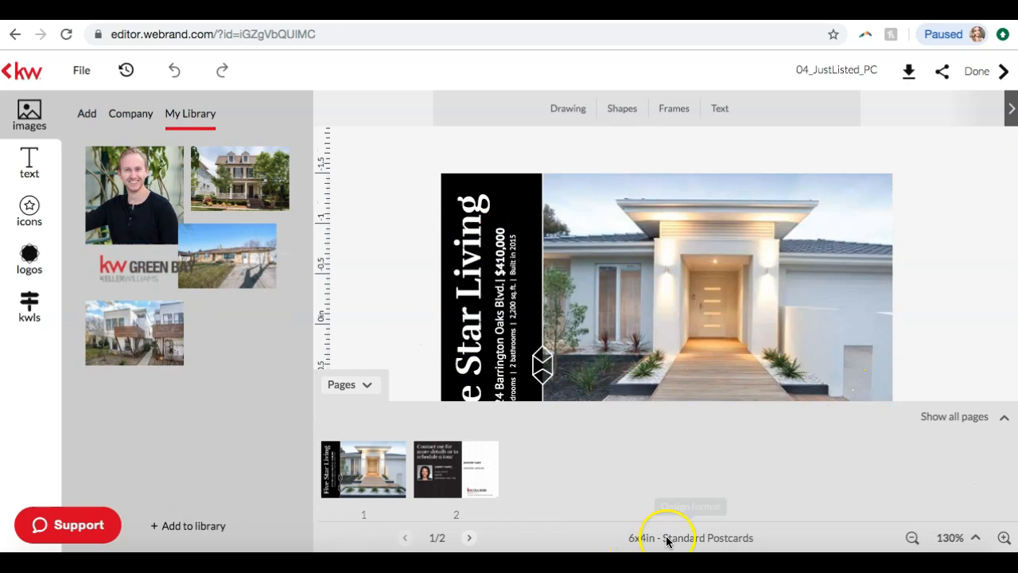
Check the download options for the "Five Star Living" postcard without downloading it, and finish editing to return to the design templates
click(859, 73)
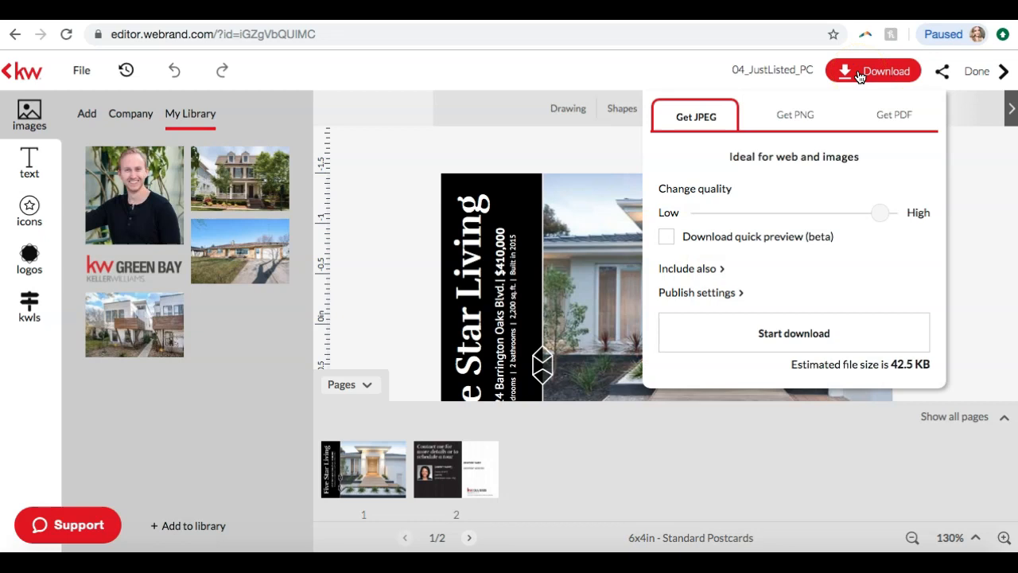
click(1001, 72)
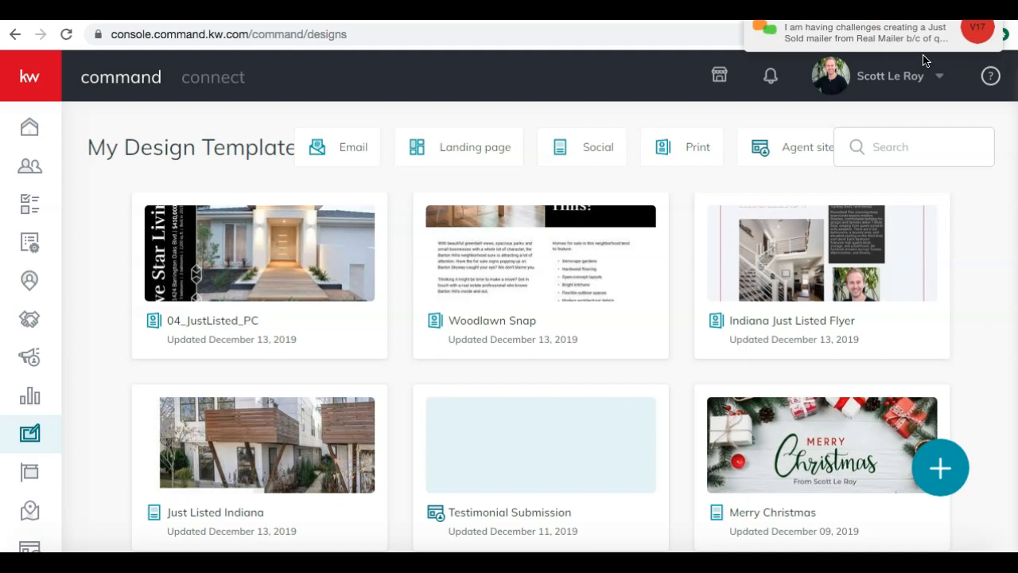
Switch to join.me, read the group chat about postcard mailing and picture quality, and return to the KW Command designs page
click(661, 560)
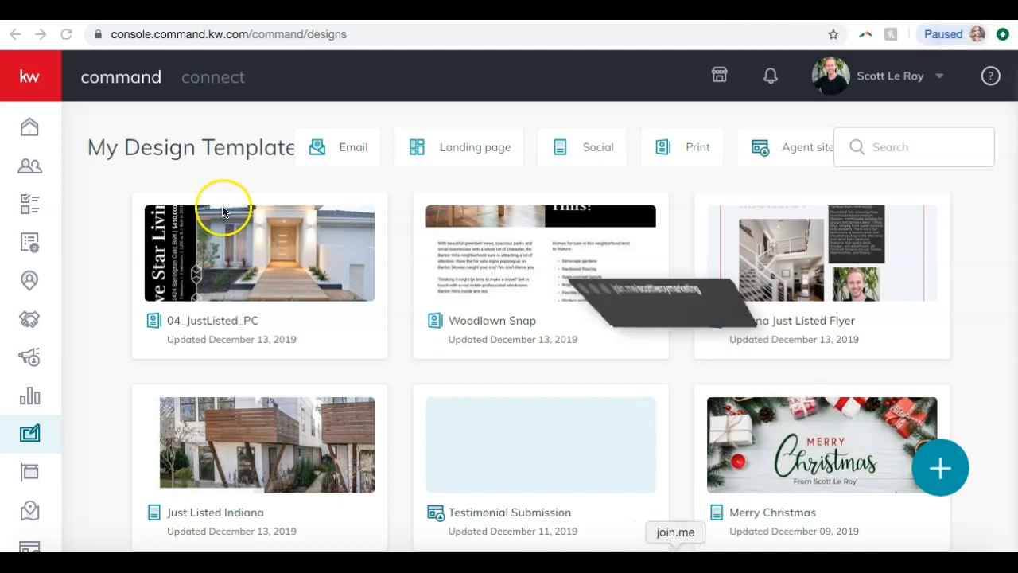
click(465, 34)
click(362, 107)
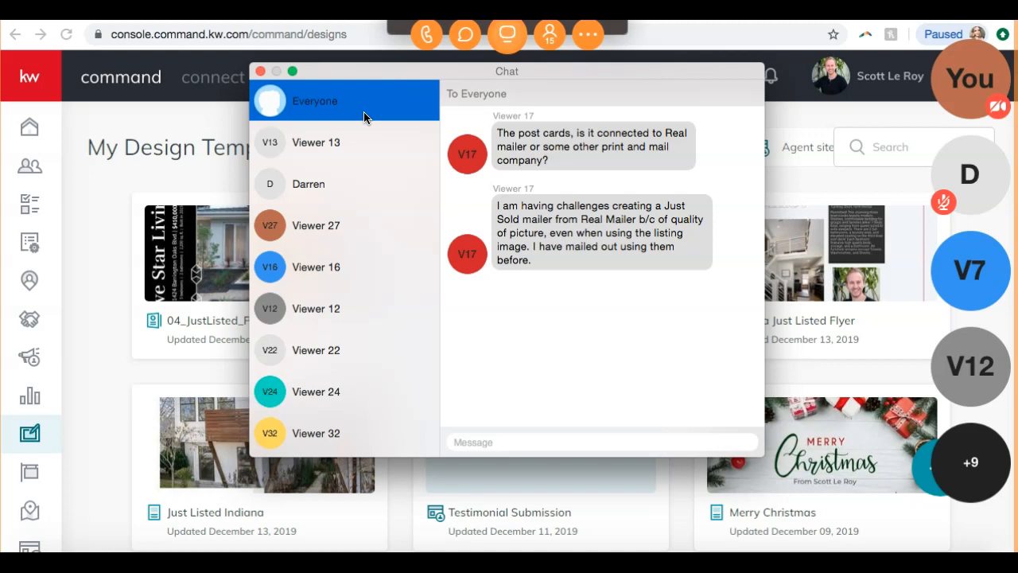
click(260, 70)
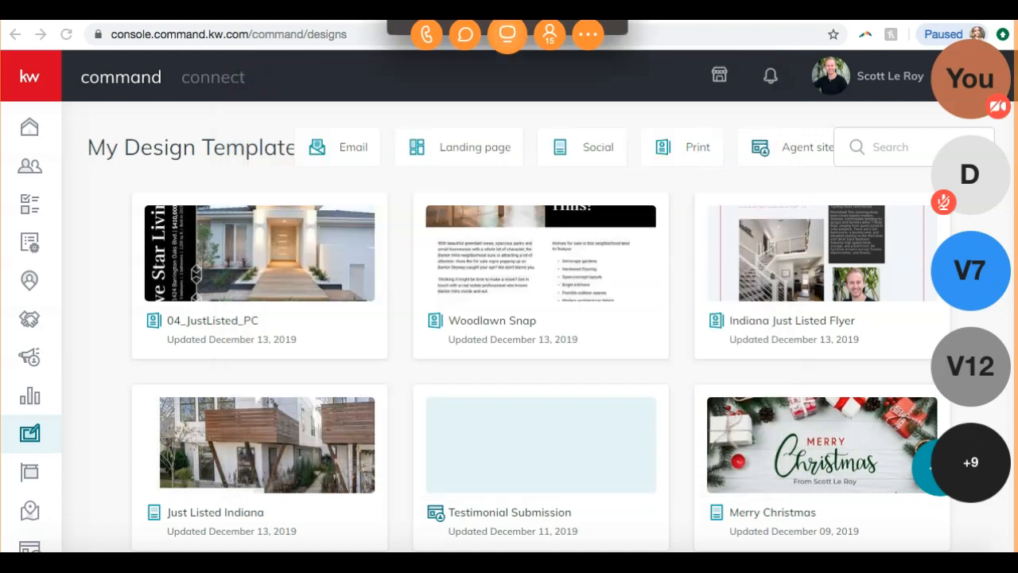
click(97, 248)
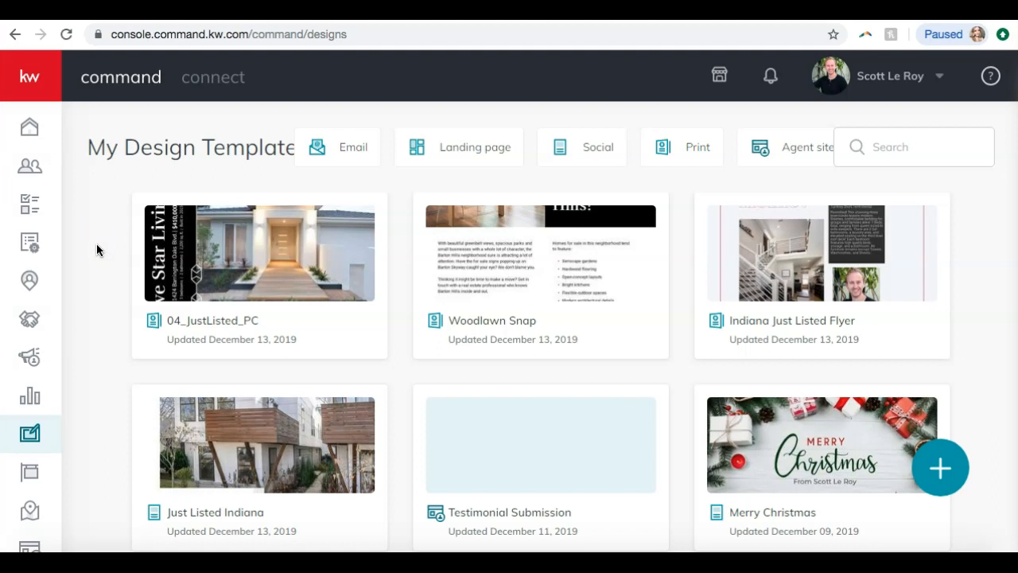
Open the Campaigns section and display the Direct Mail campaigns
click(30, 356)
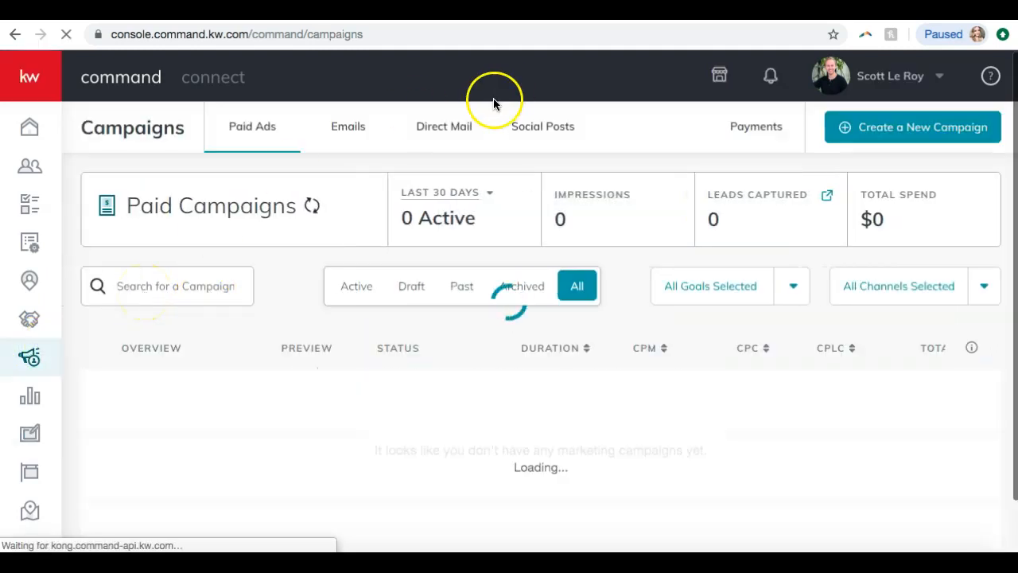
click(442, 139)
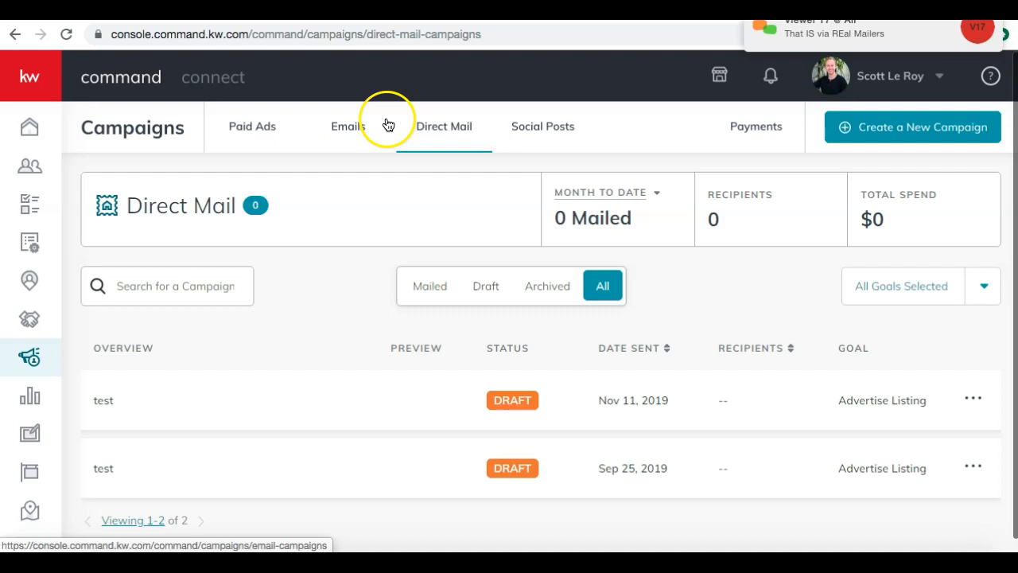
Read the newest group chat message in join.me, close the chat, and return to the Direct Mail campaigns page
click(660, 565)
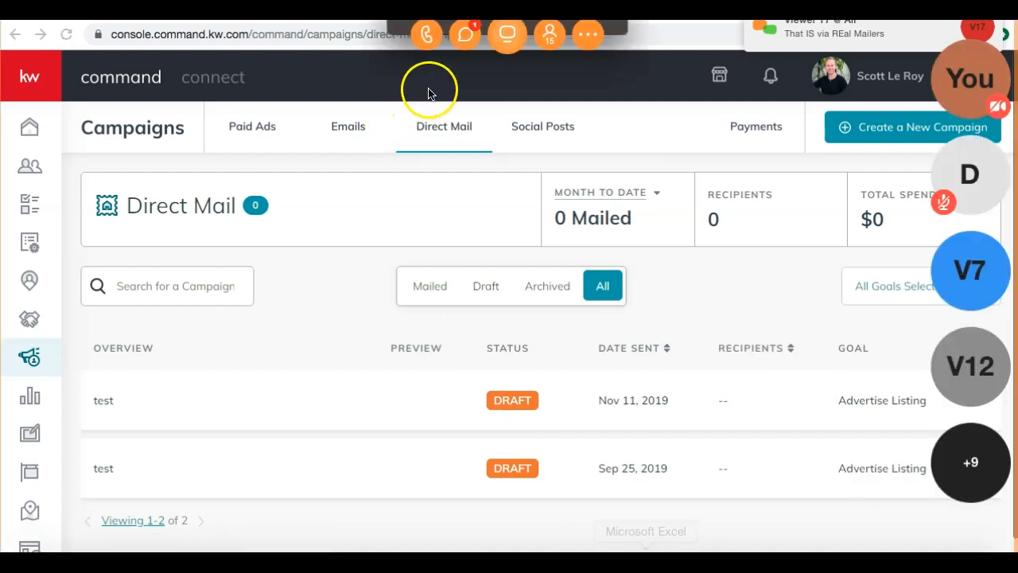
click(465, 36)
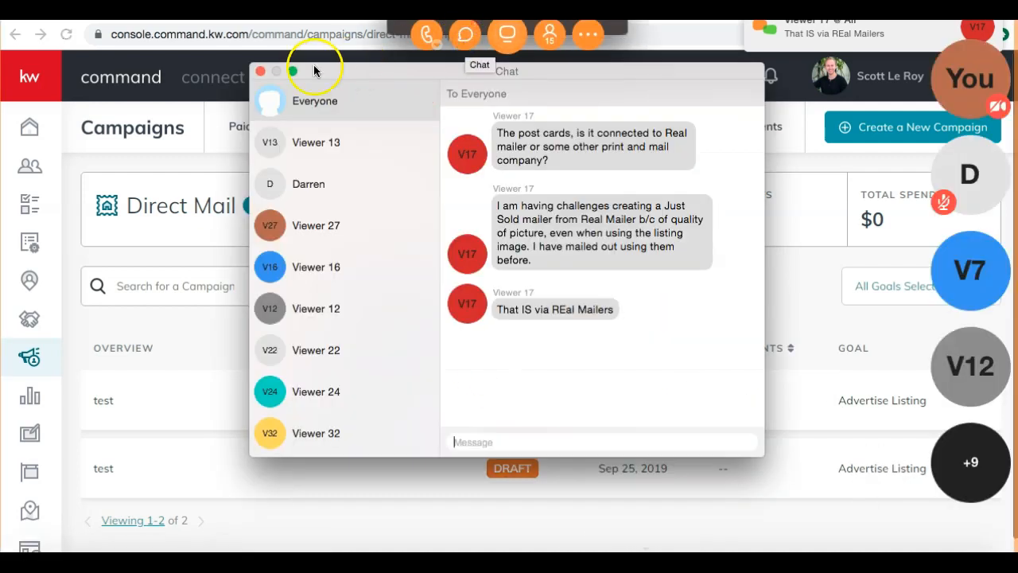
click(260, 70)
click(414, 11)
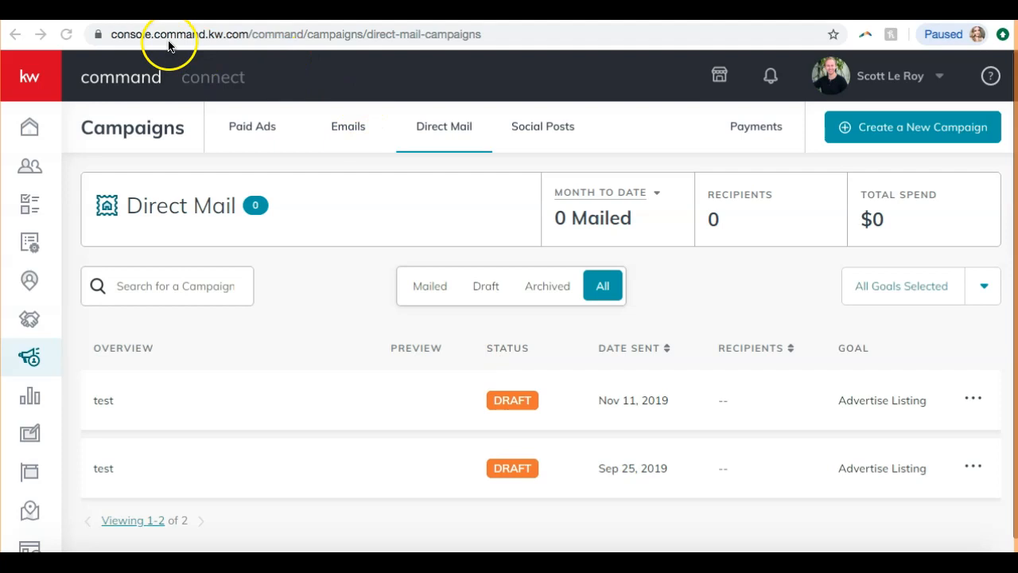
Switch to the SLM website's Templates page and examine its introduction, account requirement, tutorial video and email signature notes
click(190, 11)
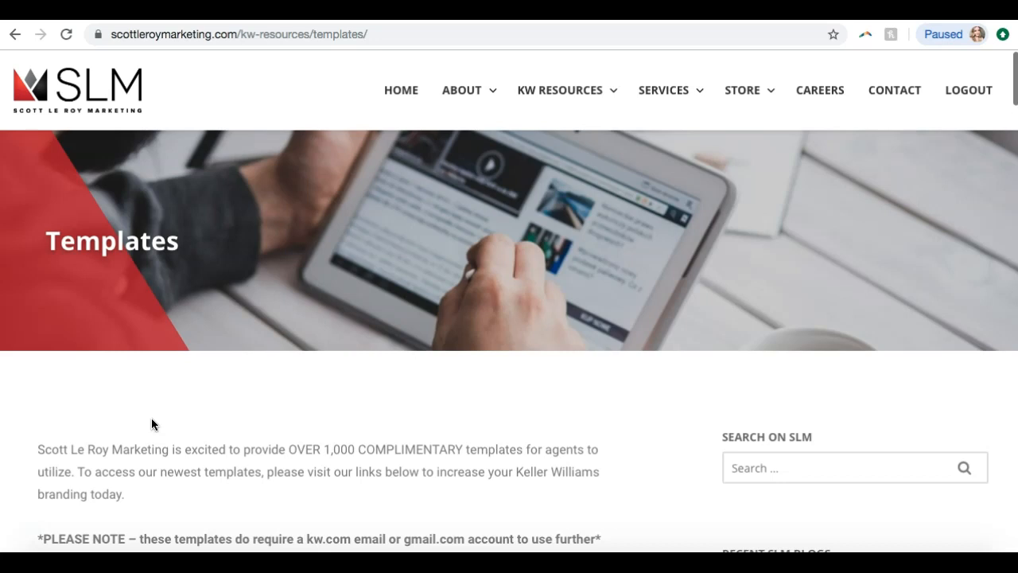
click(343, 260)
scroll(343, 259, down, 3)
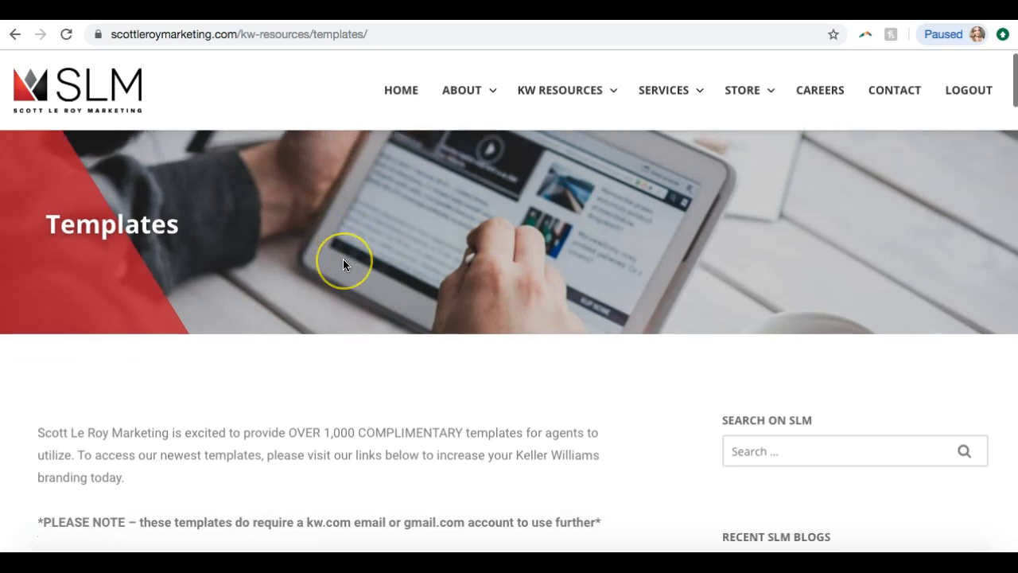
scroll(343, 265, down, 2)
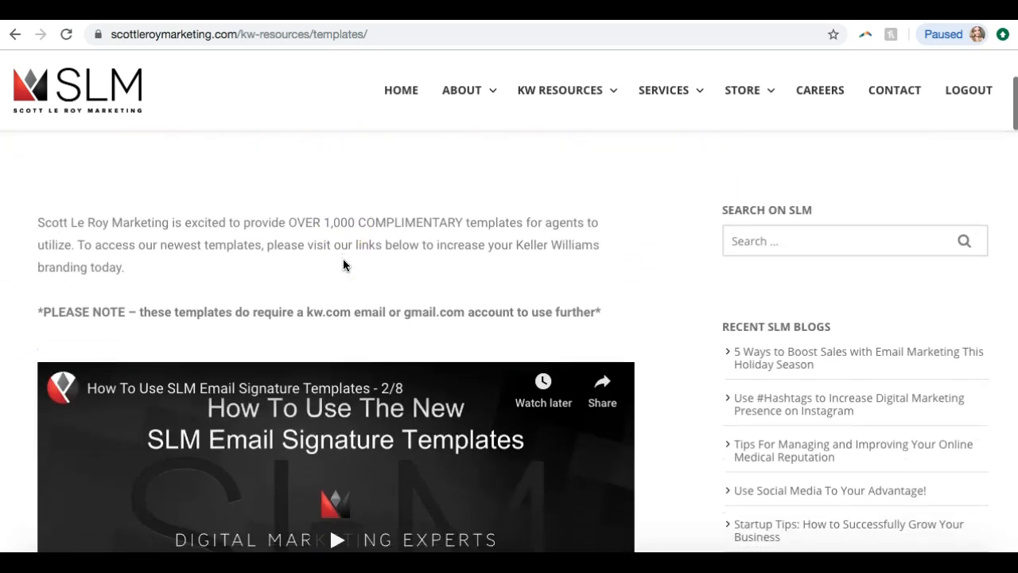
click(327, 313)
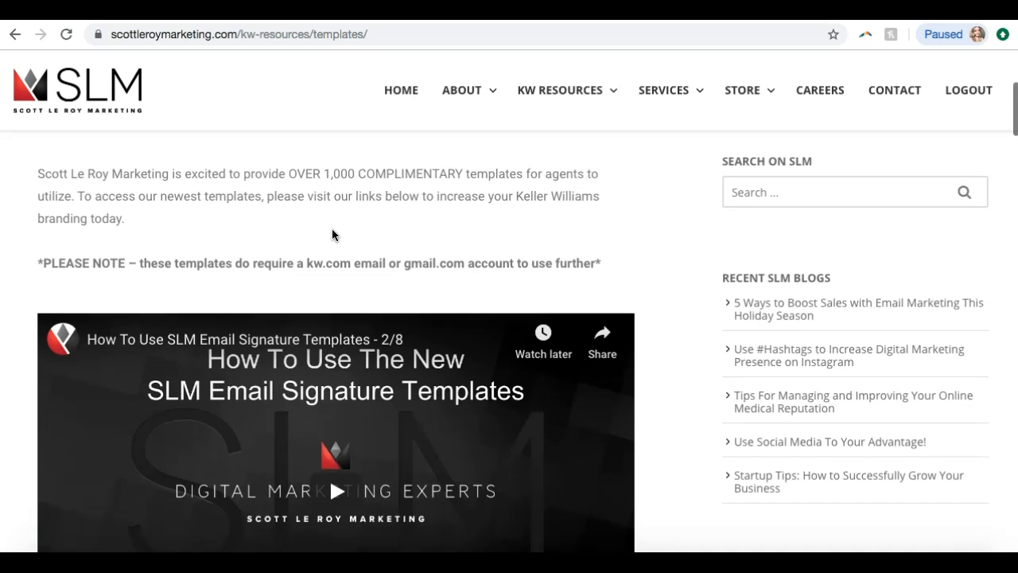
scroll(330, 238, down, 1)
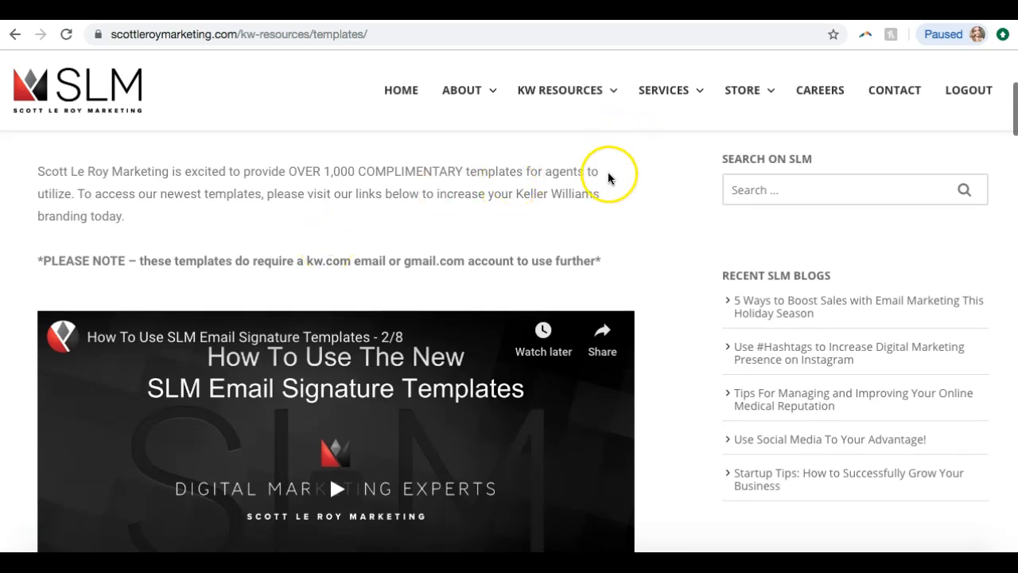
scroll(607, 175, down, 1)
scroll(608, 175, down, 1)
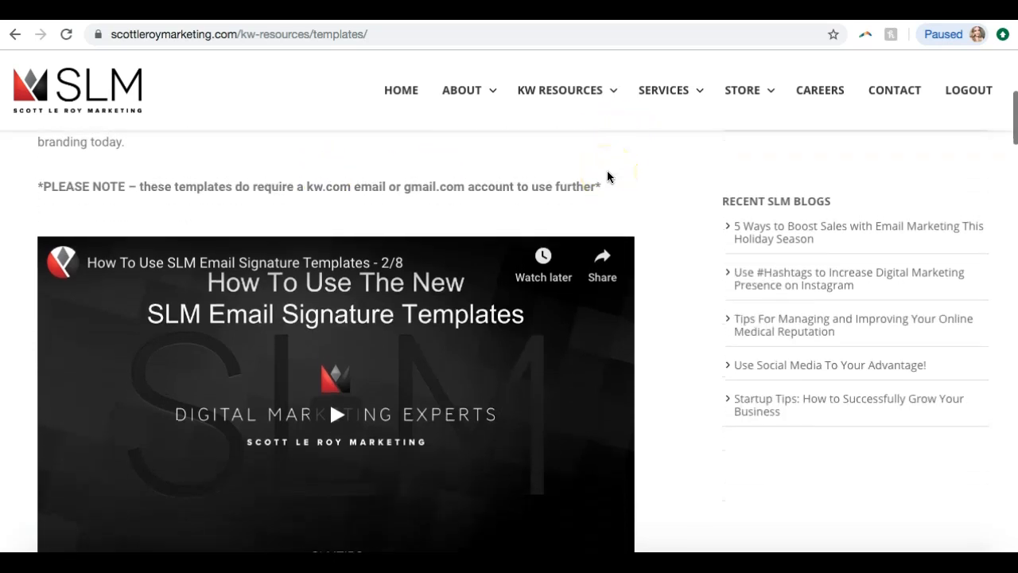
scroll(608, 179, down, 1)
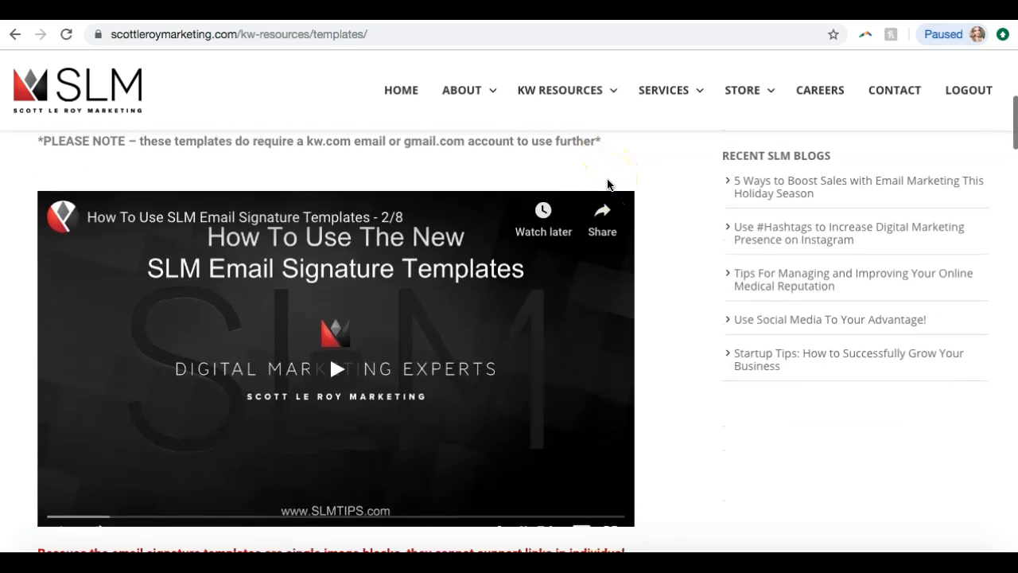
scroll(461, 265, down, 1)
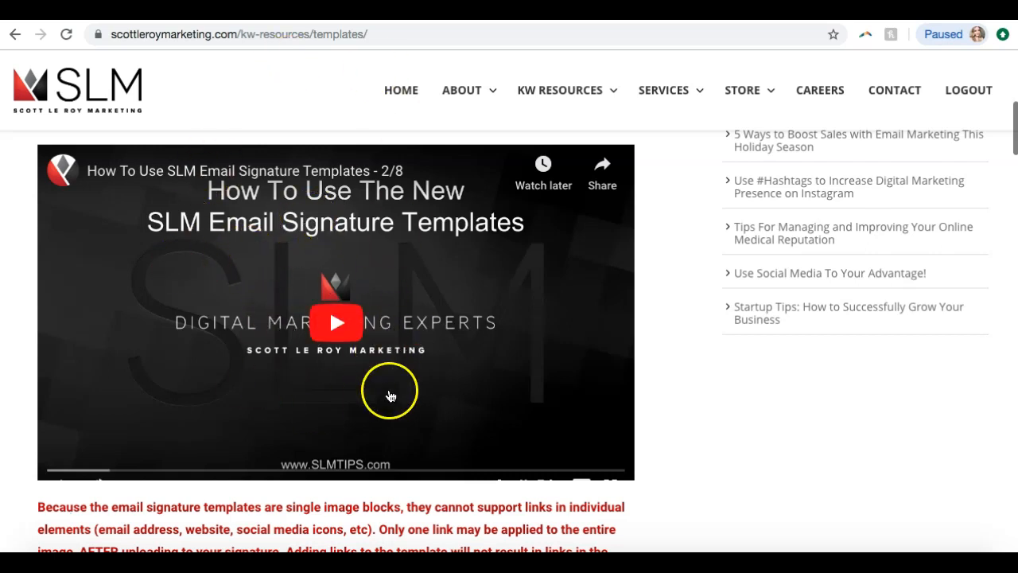
scroll(454, 444, down, 1)
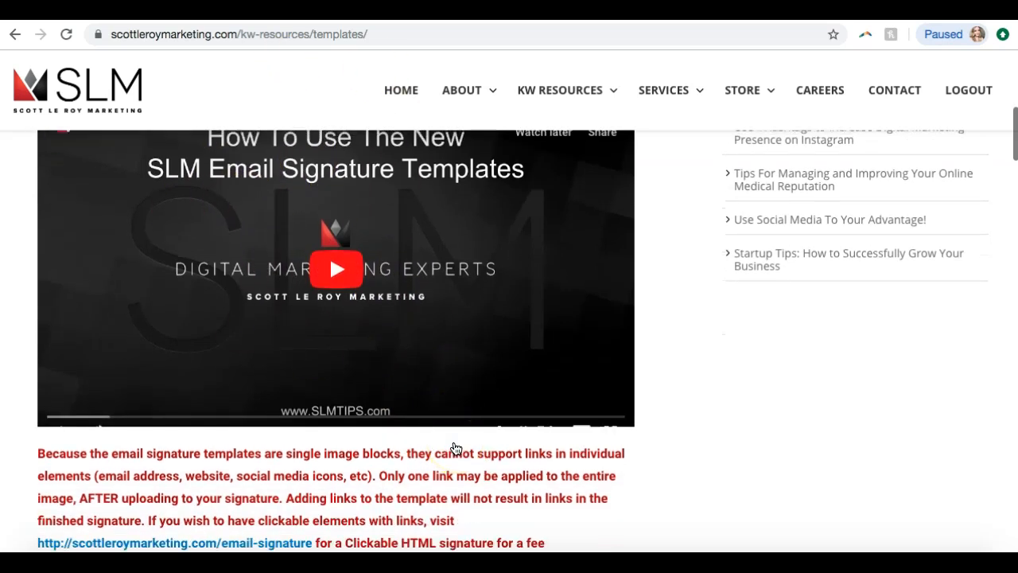
Look through the full list of template categories on the SLM Templates page
scroll(500, 248, down, 5)
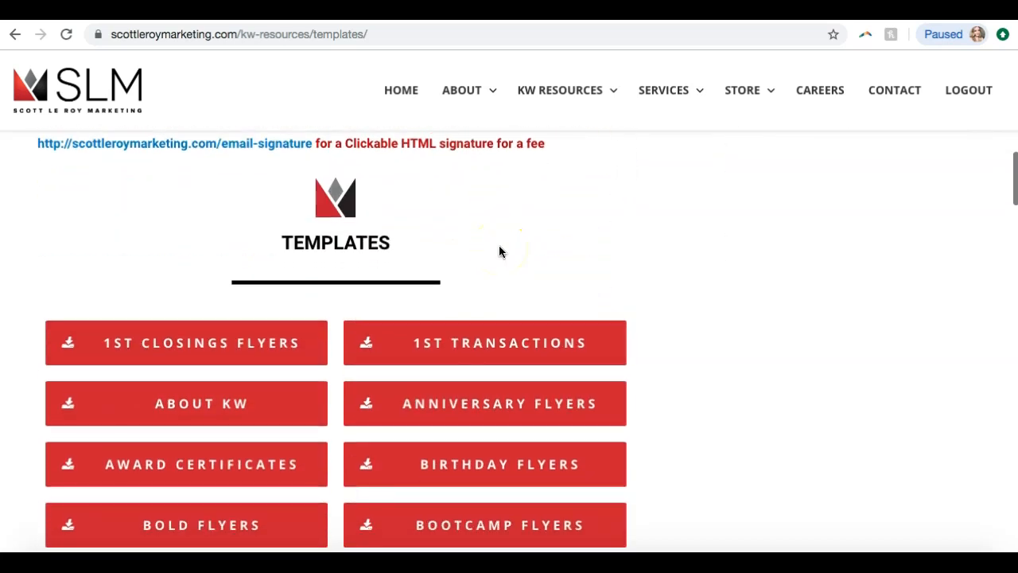
scroll(499, 251, down, 3)
scroll(498, 251, down, 7)
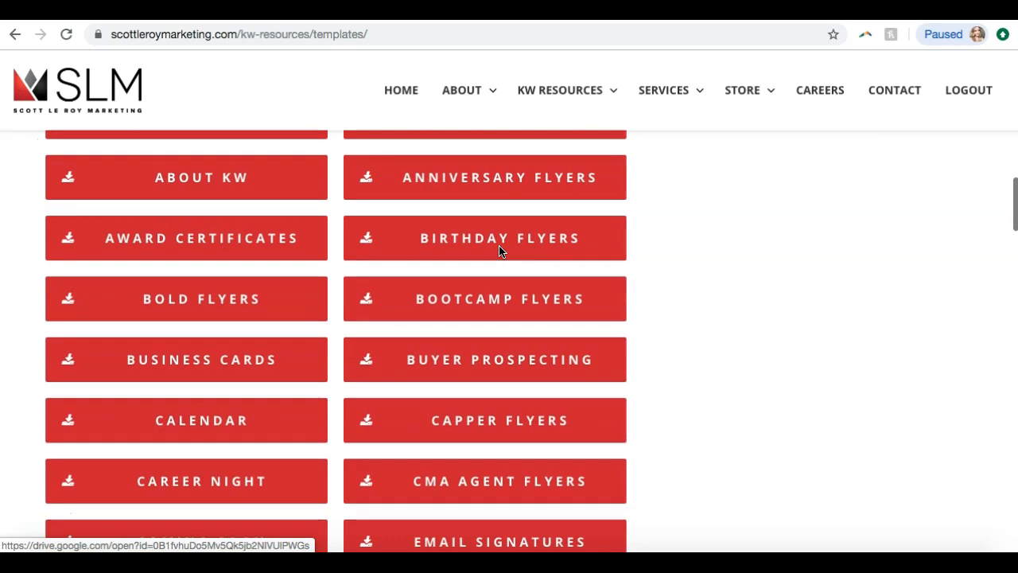
scroll(500, 252, down, 5)
scroll(500, 250, down, 5)
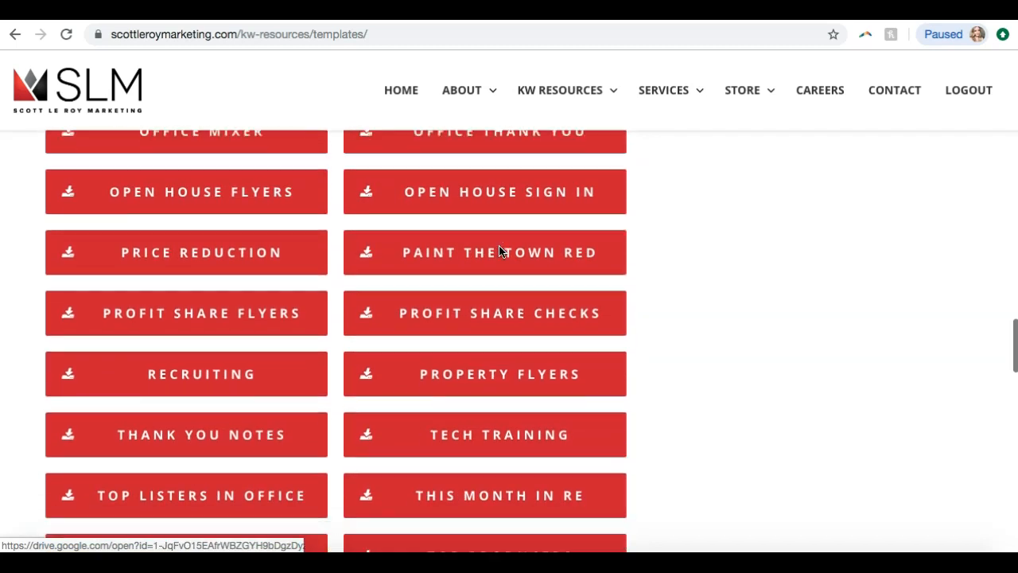
scroll(500, 250, up, 6)
scroll(499, 250, up, 8)
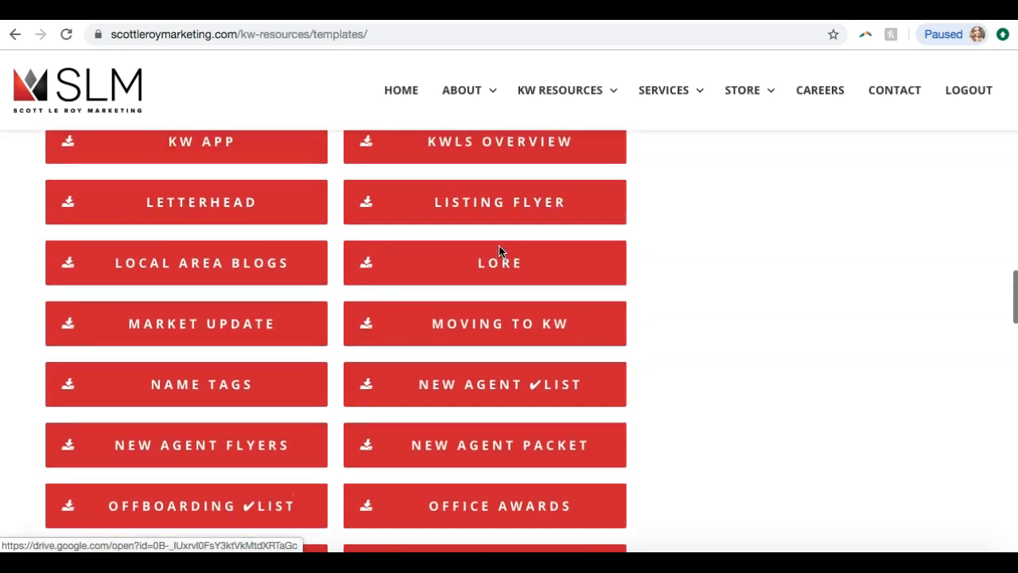
scroll(500, 251, up, 5)
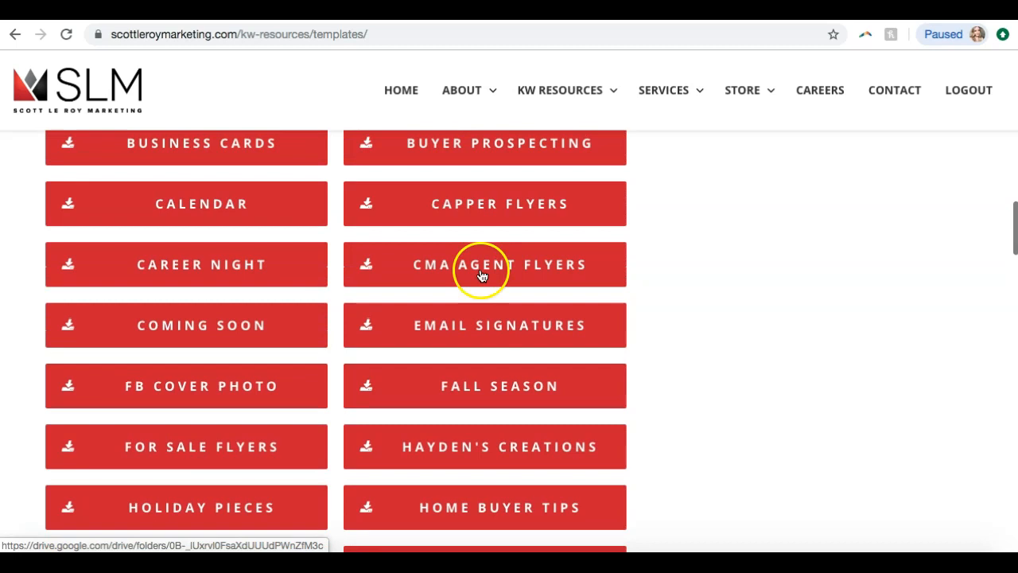
Open the Email Signatures template folder in Google Drive, show its contents as a grid, and dismiss the notification offer
click(442, 334)
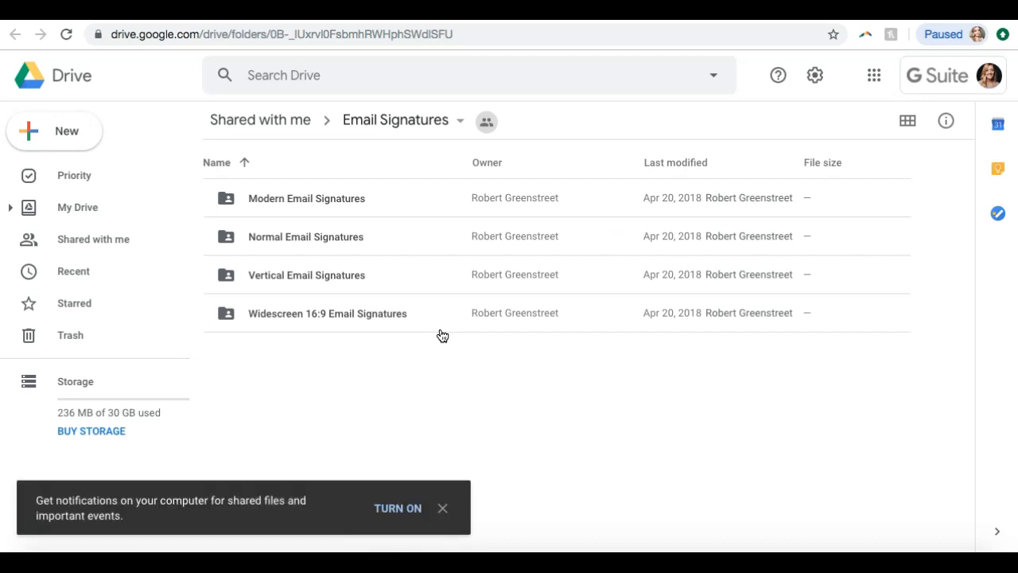
click(908, 121)
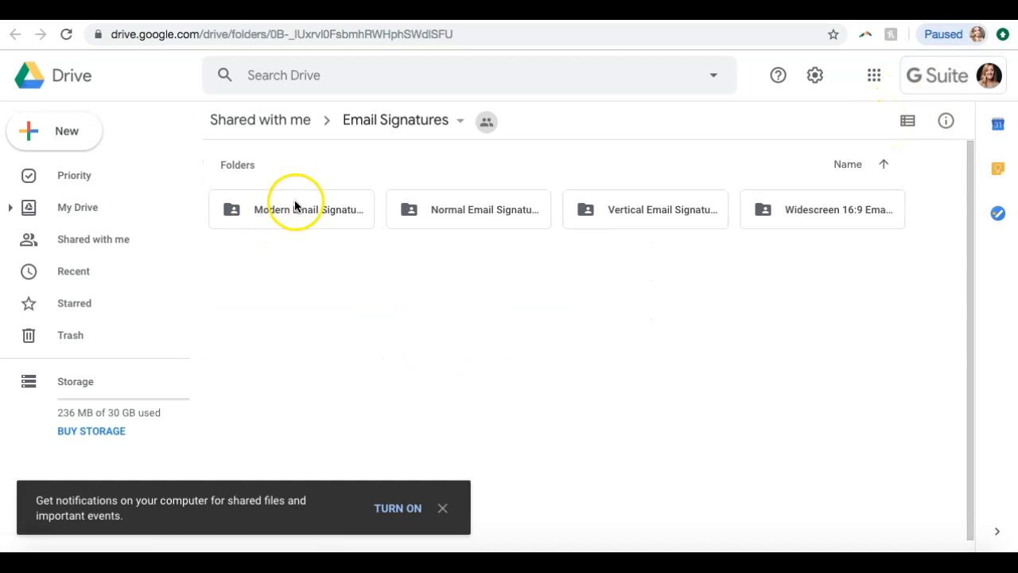
click(442, 507)
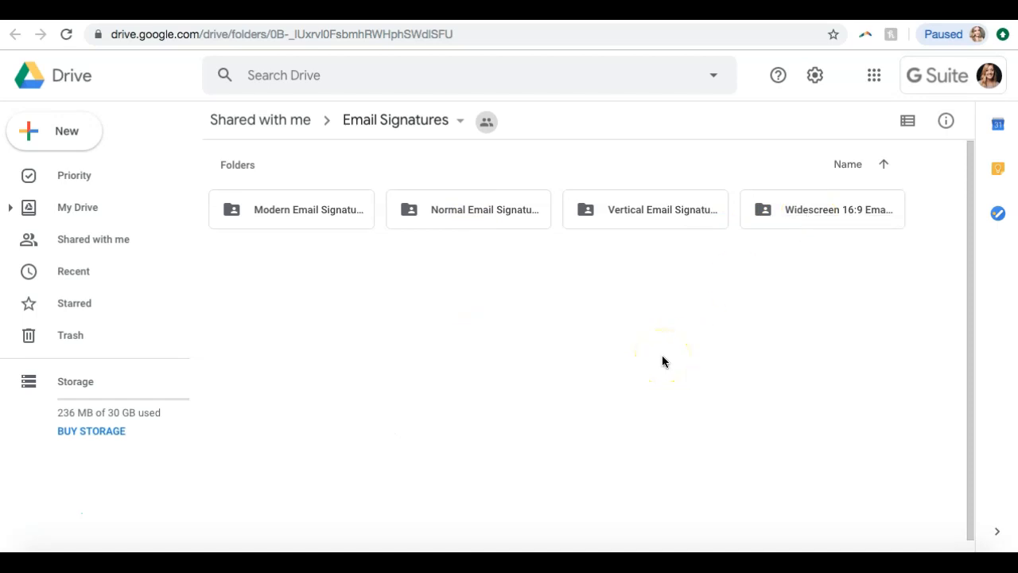
Open the Modern Email Signatures folder and look through its template thumbnails
click(325, 215)
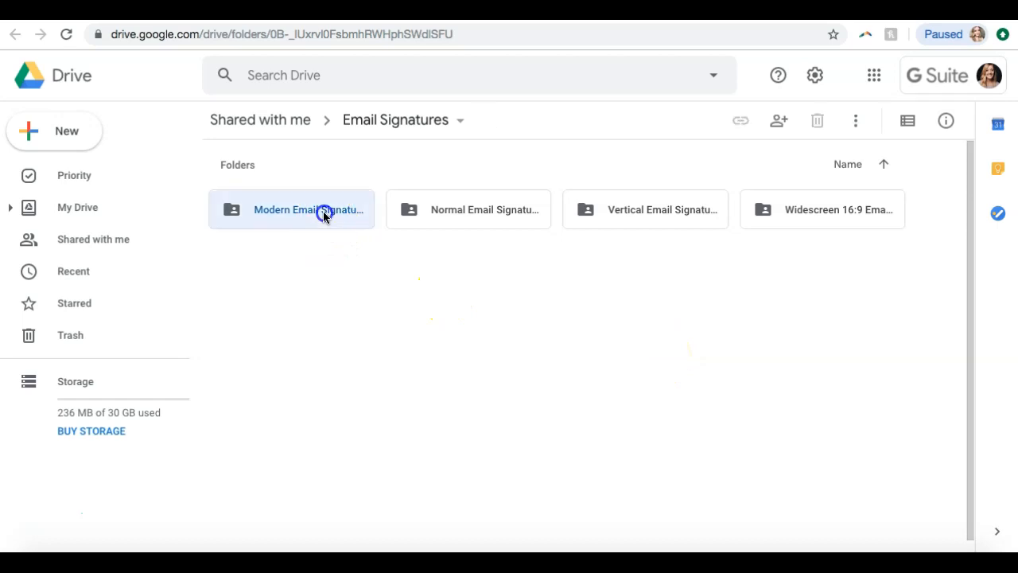
double_click(324, 215)
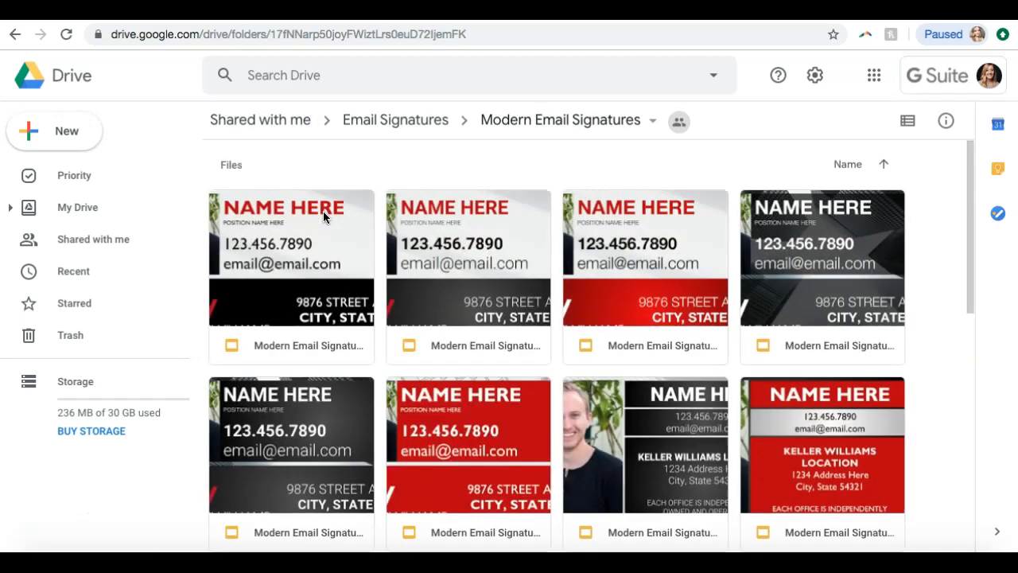
scroll(282, 247, down, 6)
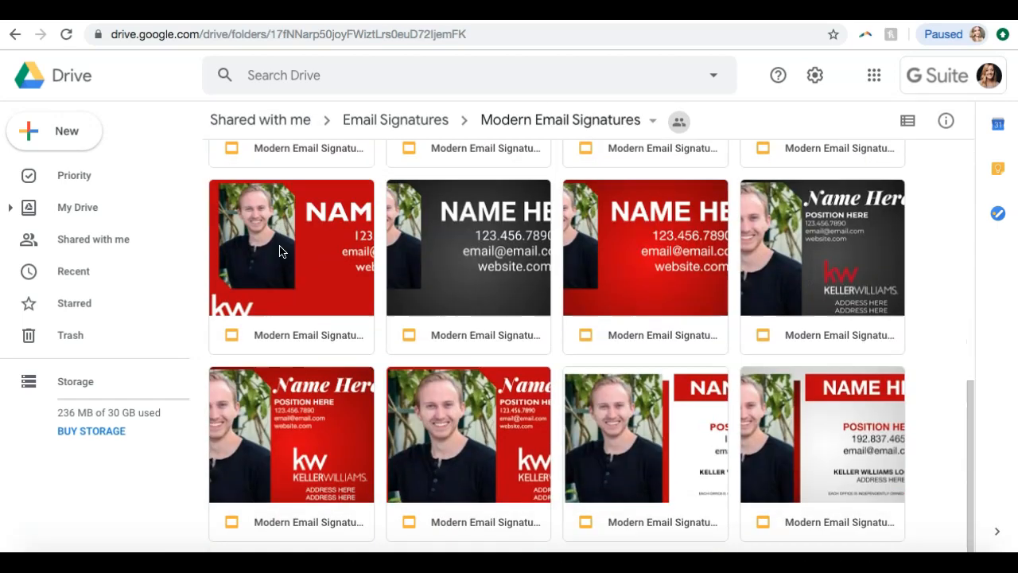
scroll(279, 251, up, 6)
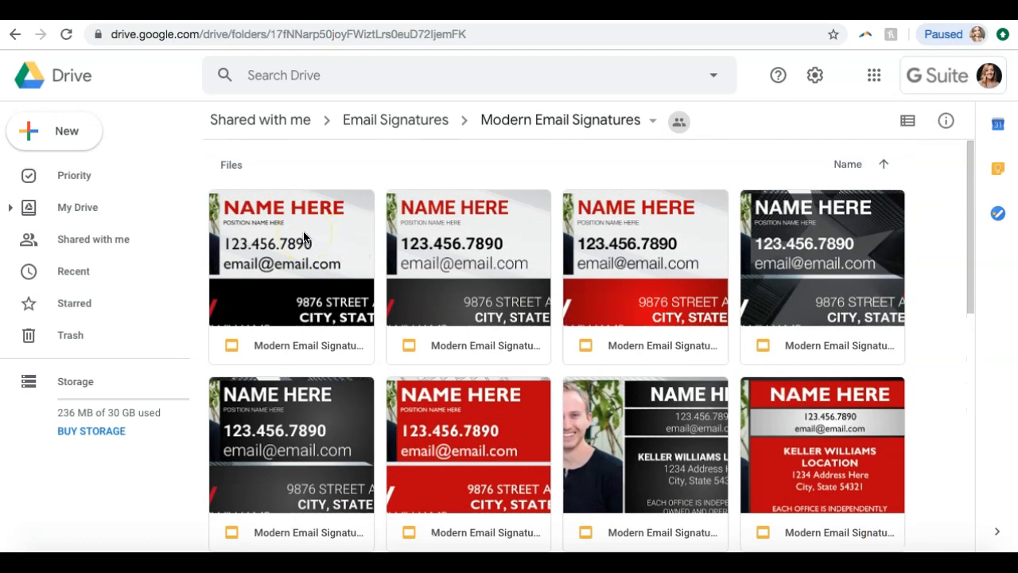
Open the first modern email signature template, view the linking notice on slide 2, and return to the signature design on slide 1
double_click(304, 236)
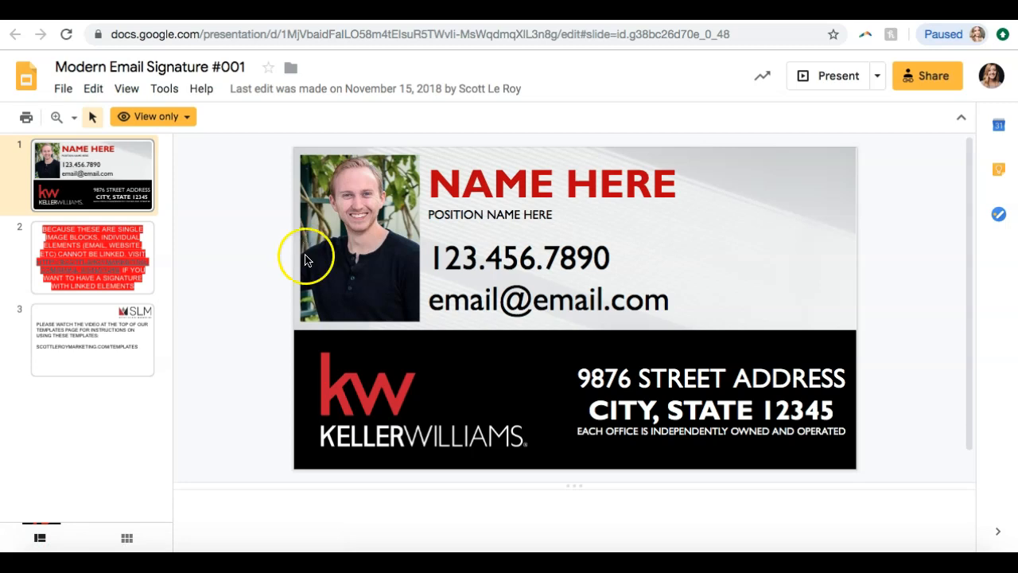
click(94, 241)
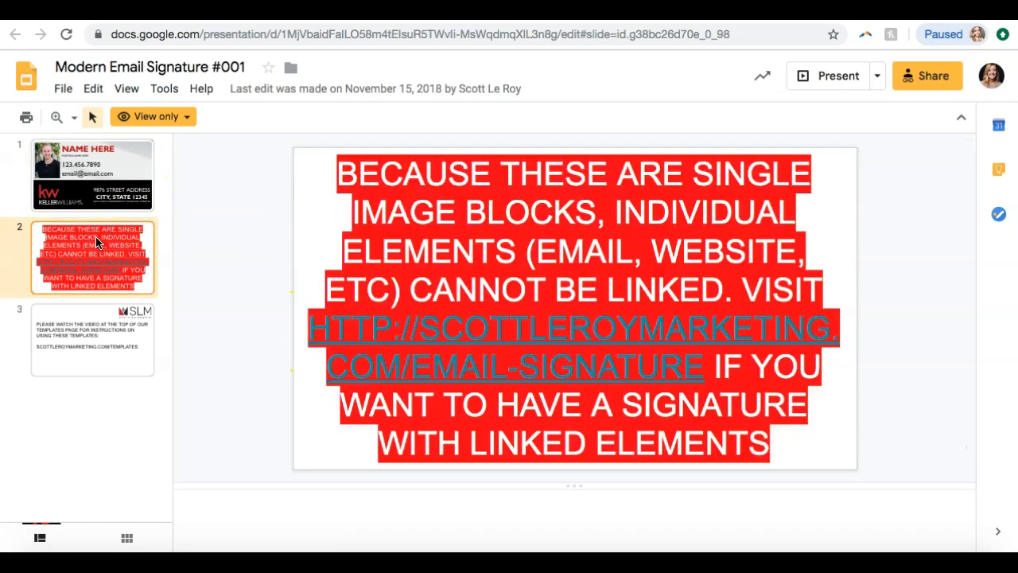
click(121, 156)
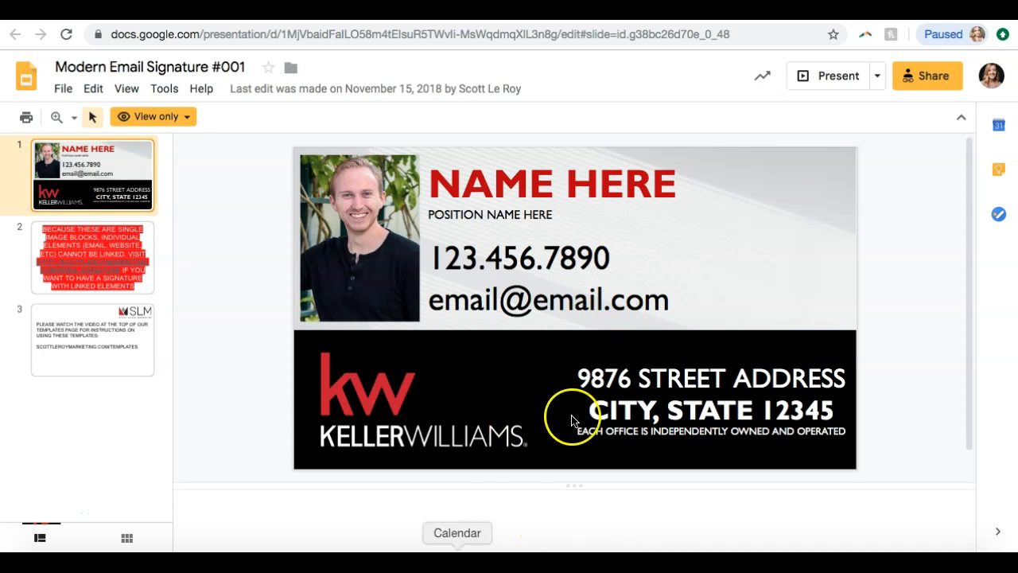
View the template instructions on slide 3 and return to the signature design on slide 1
click(123, 369)
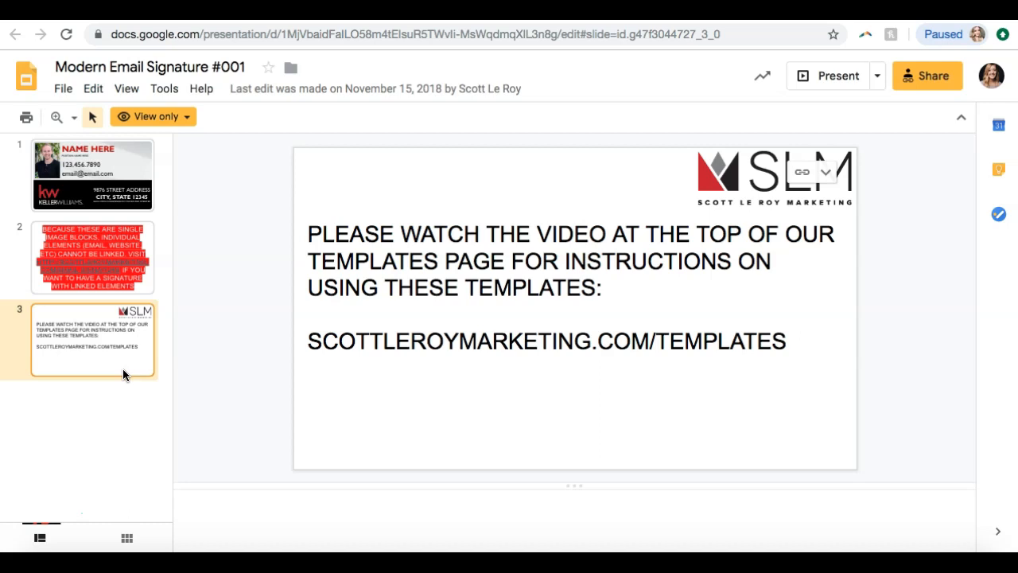
click(130, 190)
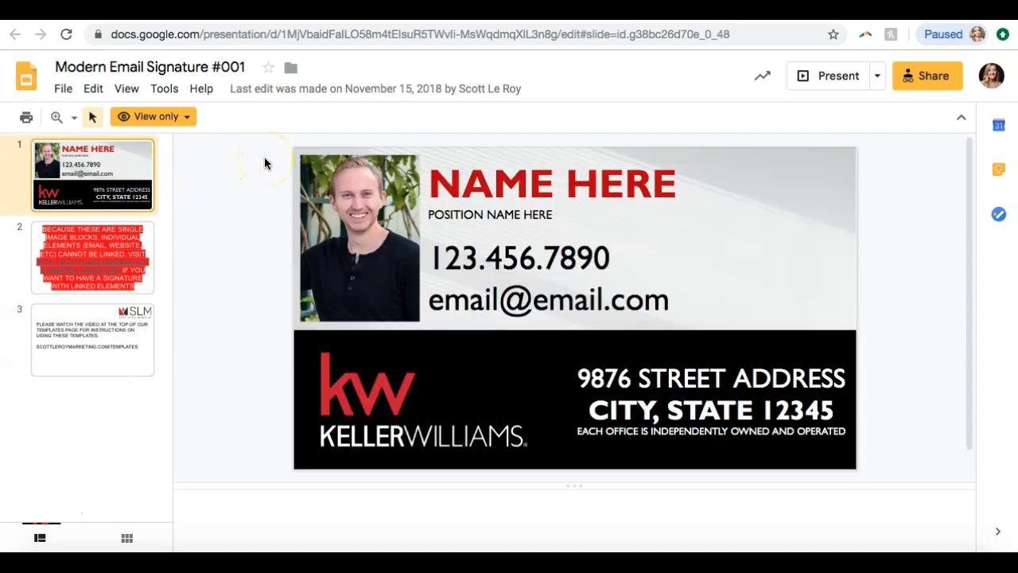
Try to select the signature's elements on slide 1 and check the presentation's view-only access notice
click(320, 172)
click(466, 180)
click(332, 215)
click(269, 305)
click(389, 428)
click(403, 265)
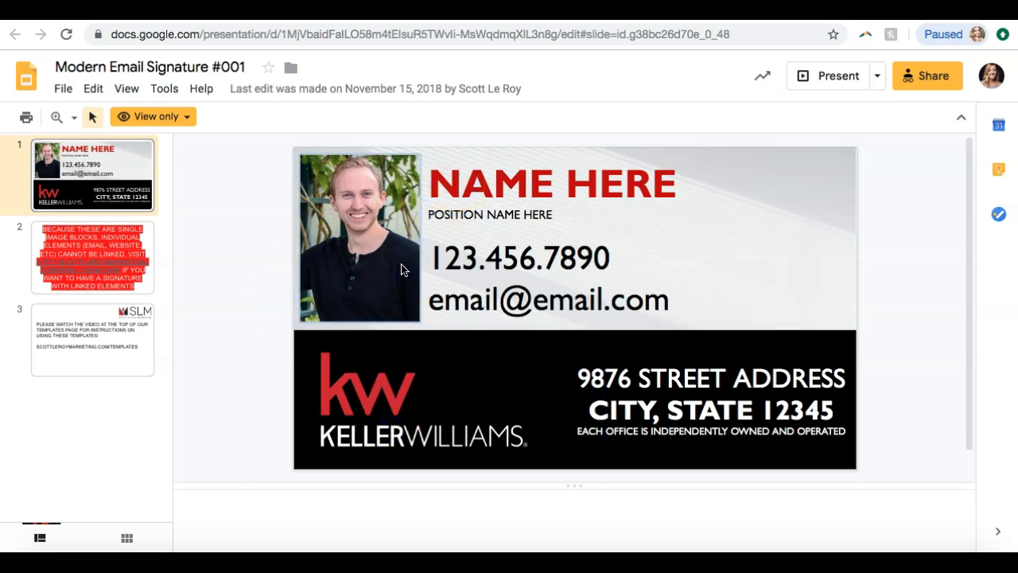
click(191, 119)
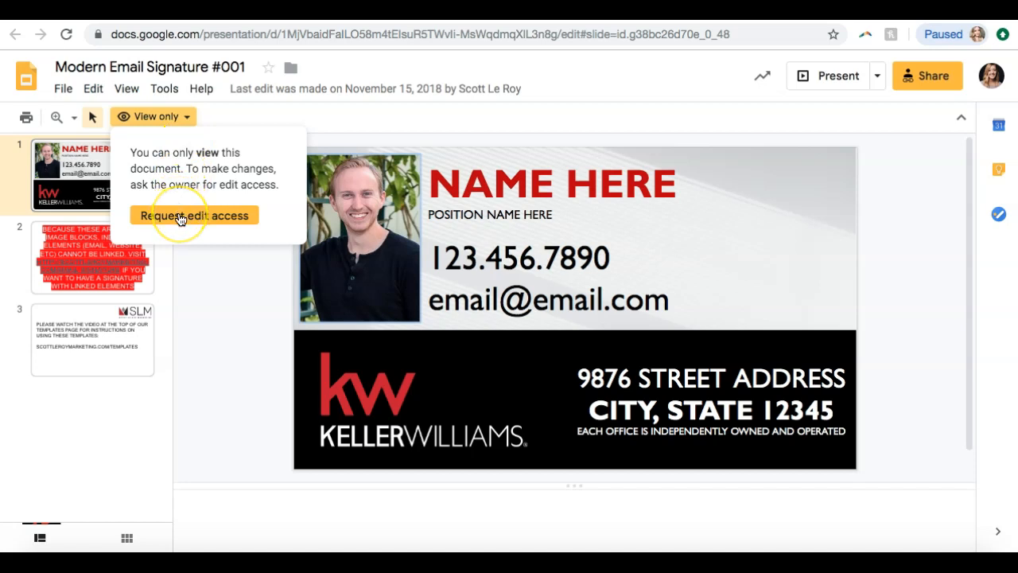
click(201, 270)
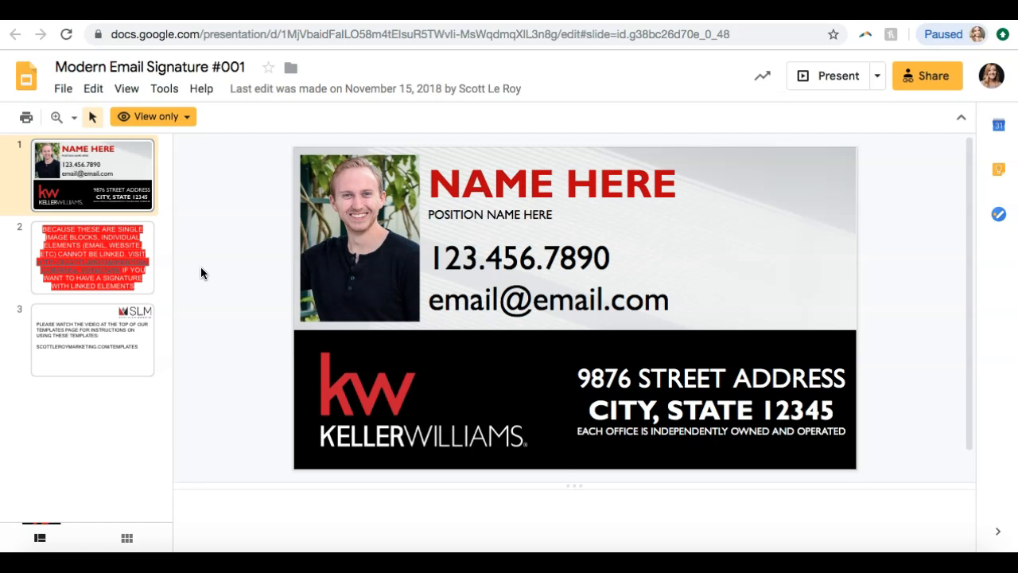
Make an editable copy of the presentation, keeping the suggested name and the Modern Email Signatures folder
click(64, 94)
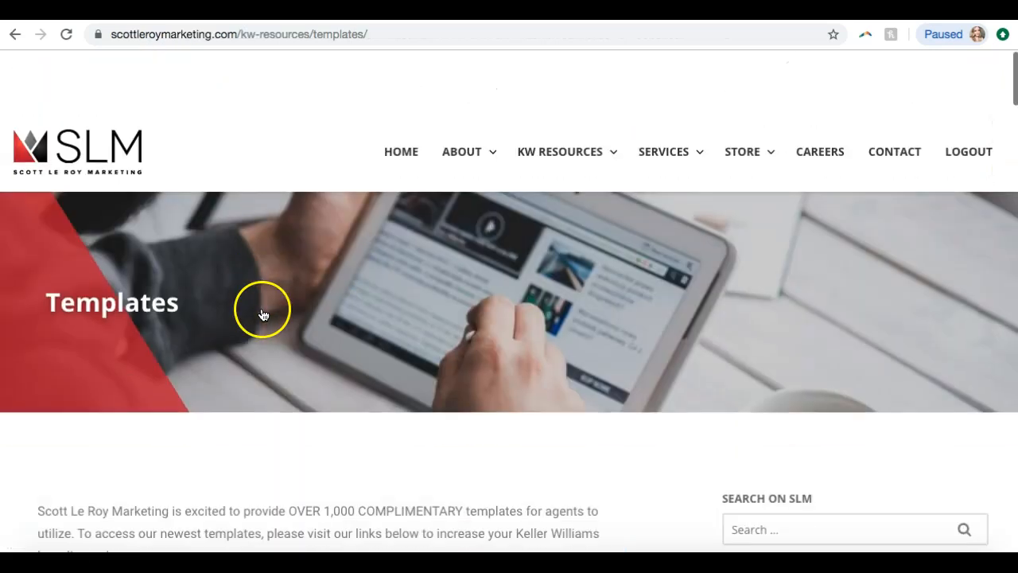
scroll(259, 314, down, 6)
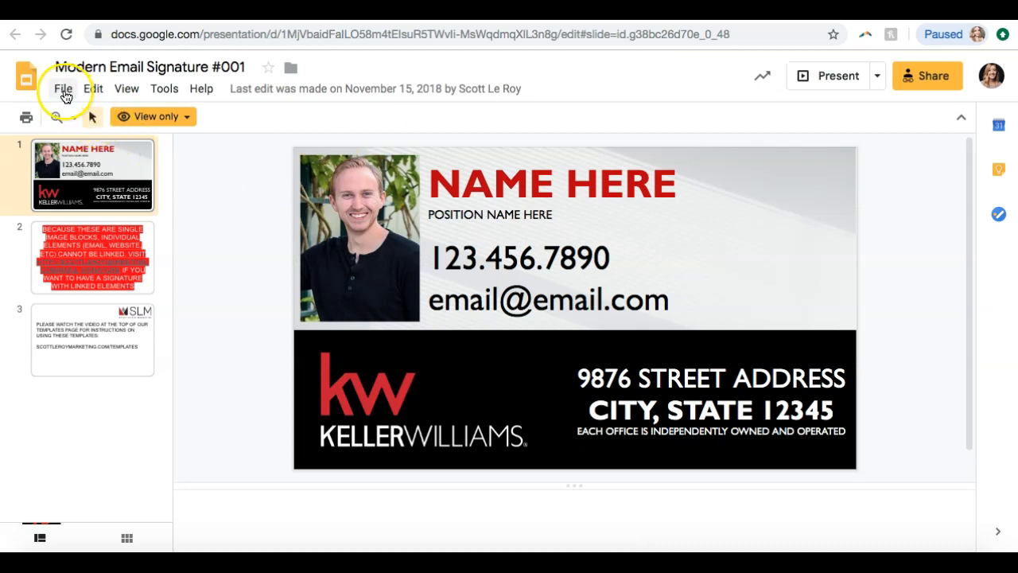
click(64, 91)
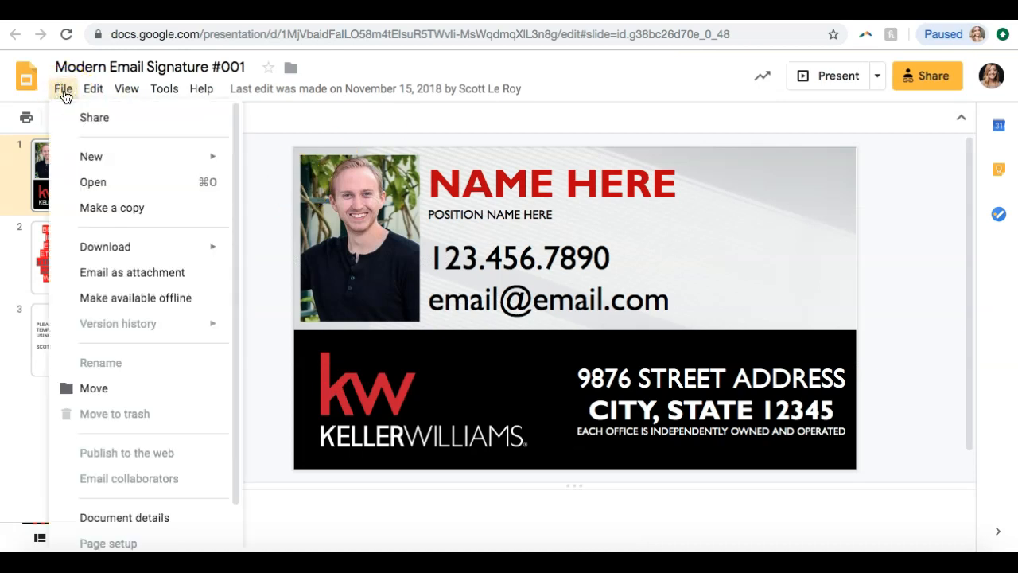
click(91, 207)
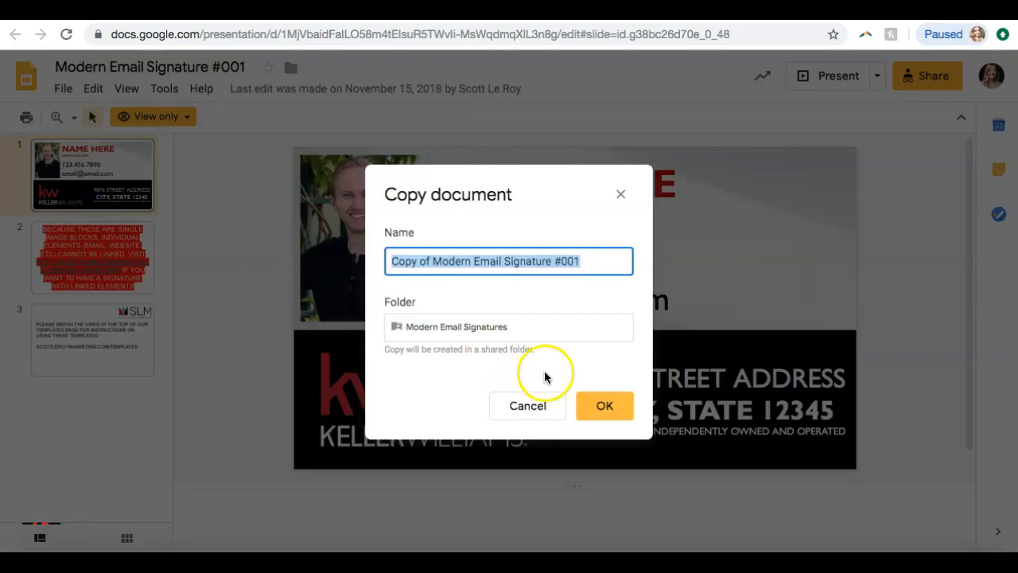
click(603, 408)
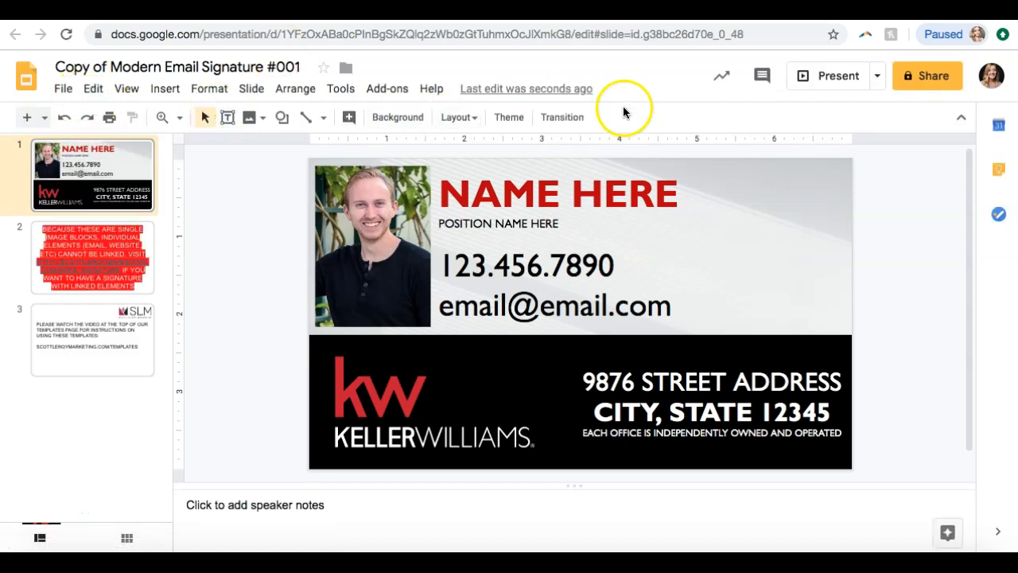
Replace the NAME HERE placeholder in the signature with the person's full name
click(542, 193)
click(674, 197)
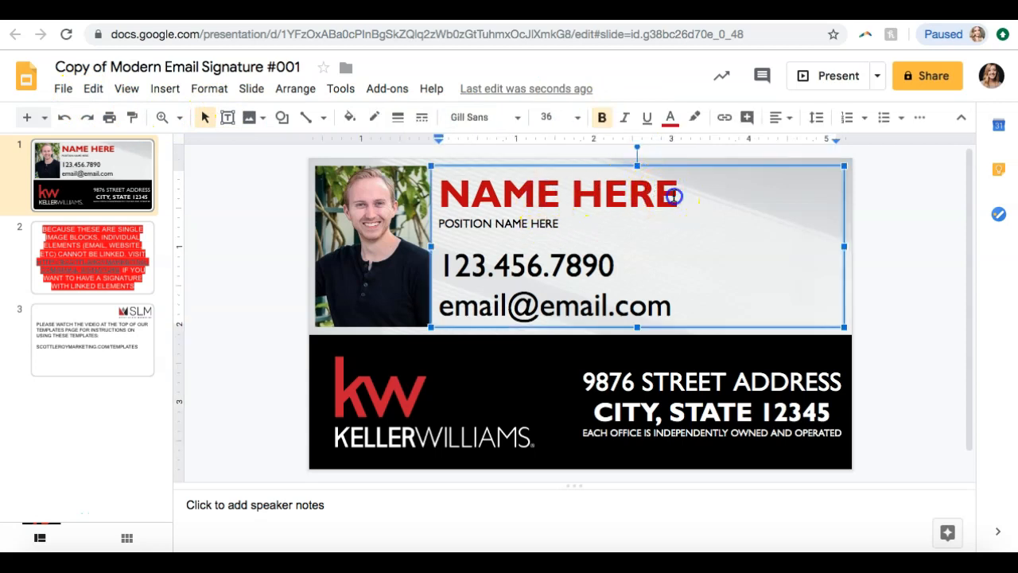
drag(674, 197, 507, 196)
key(BackSpace)
key(BackSpace)
key(BackSpace)
text(Baoil)
key(BackSpace)
key(BackSpace)
key(BackSpace)
key(BackSpace)
key(BackSpace)
text(Smit)
key(BackSpace)
key(BackSpace)
key(BackSpace)
Replace the POSITION NAME HERE placeholder with CEO
key(BackSpace)
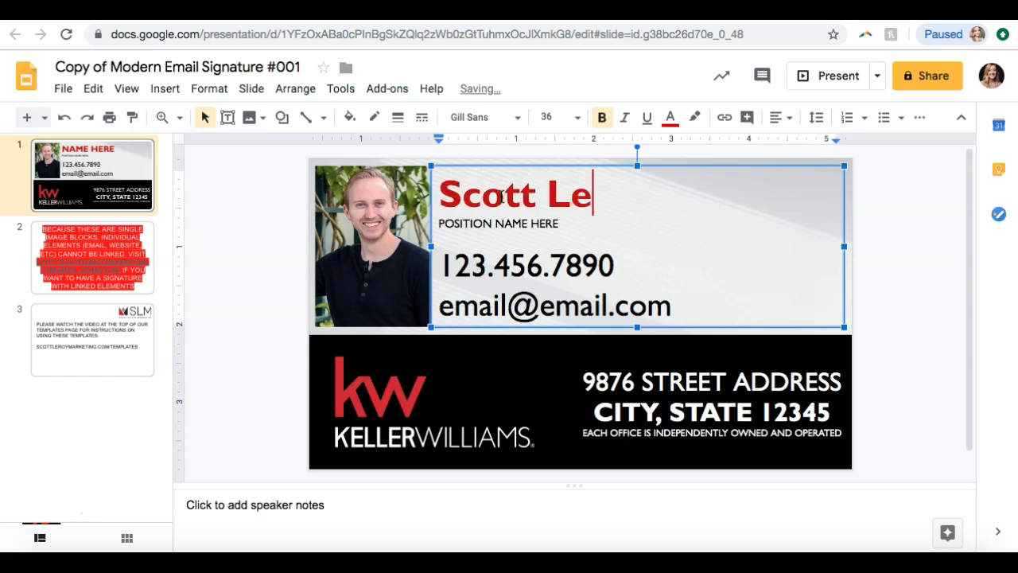
drag(561, 223, 474, 222)
key(BackSpace)
key(BackSpace)
key(BackSpace)
key(BackSpace)
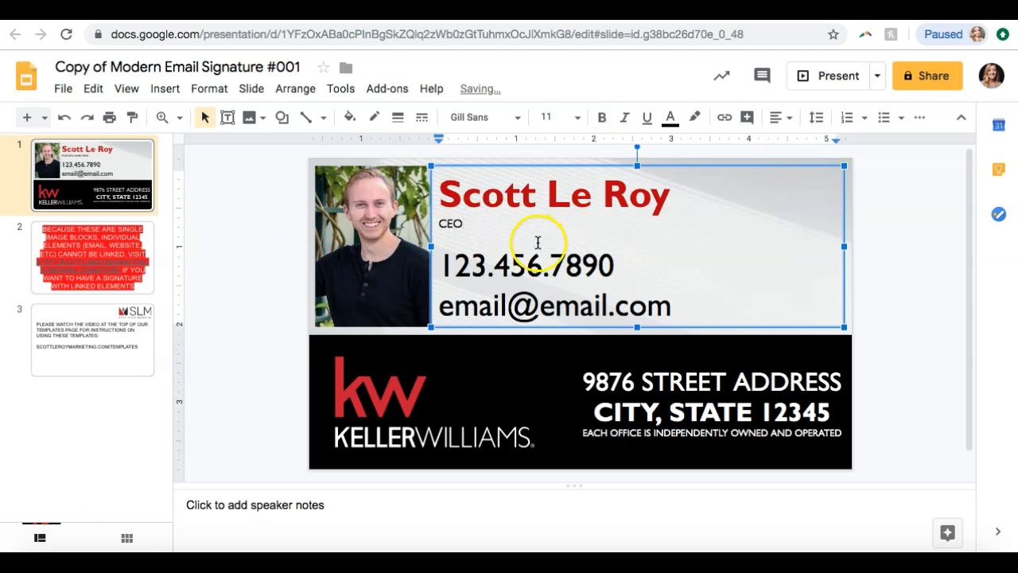
Replace the placeholder e-mail address in the signature with the person's business e-mail address
click(667, 315)
drag(667, 315, 483, 311)
key(BackSpace)
key(BackSpace)
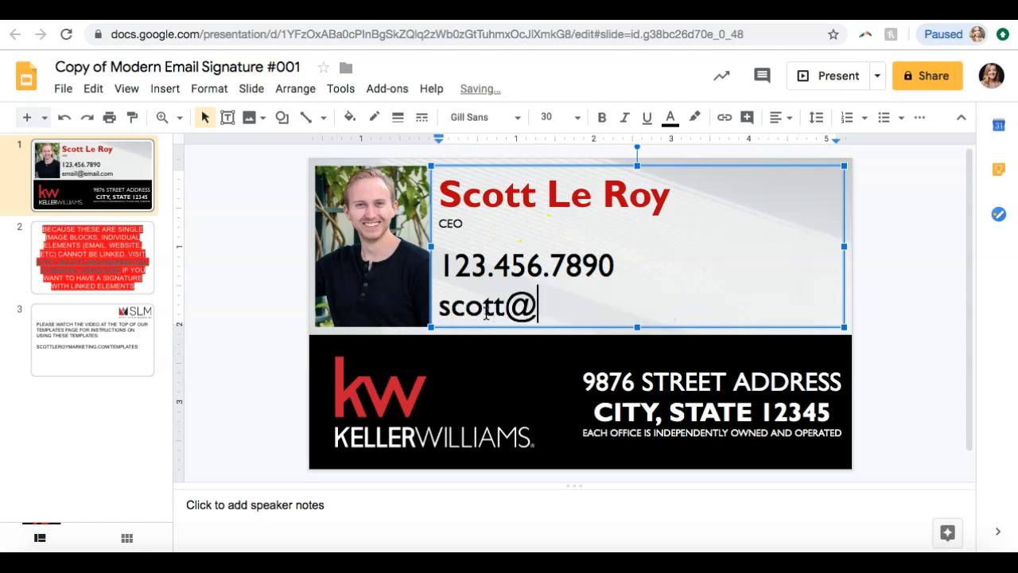
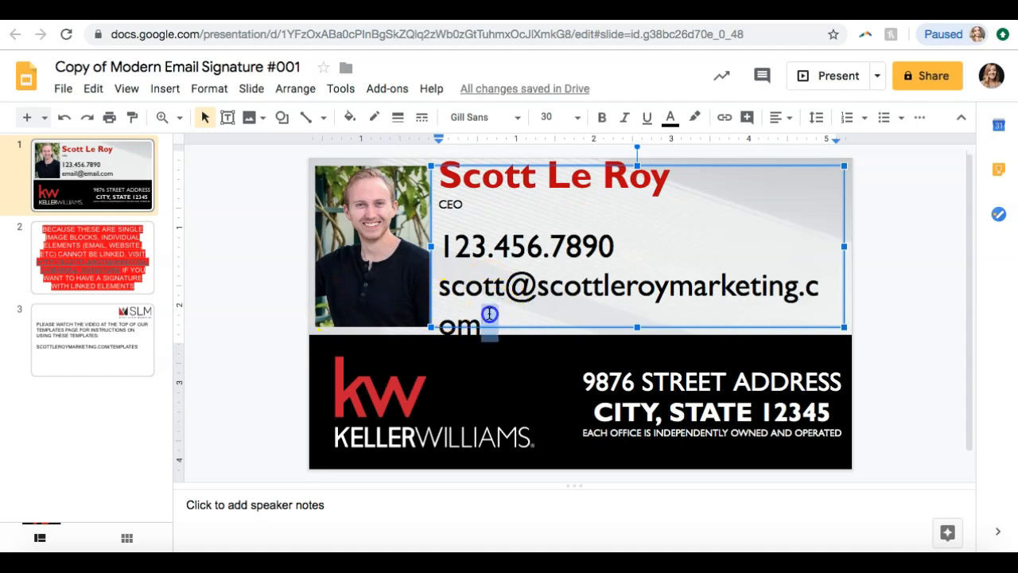
Set the e-mail address line to font size 24 so it fits on one line
drag(484, 318, 439, 288)
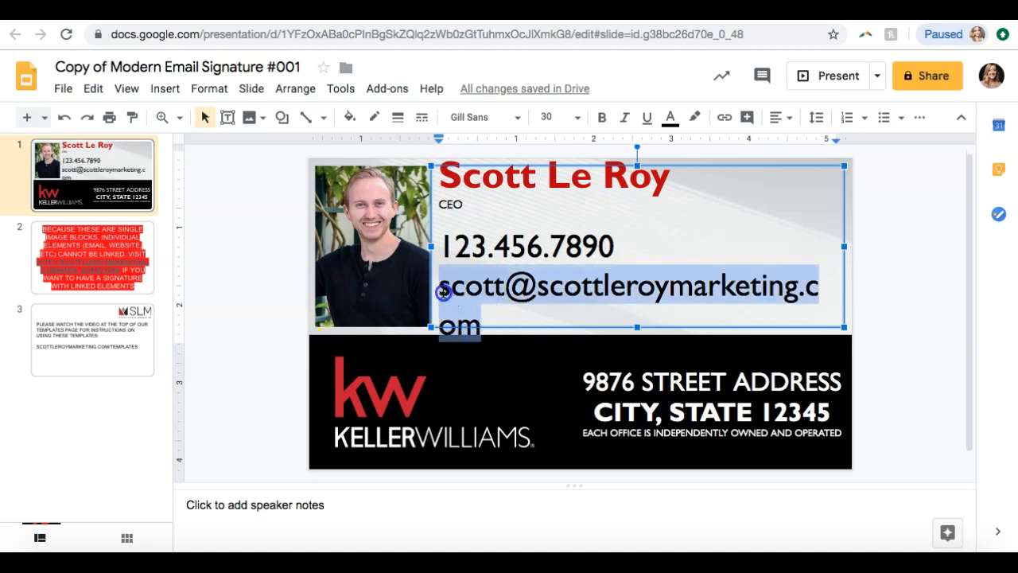
click(577, 116)
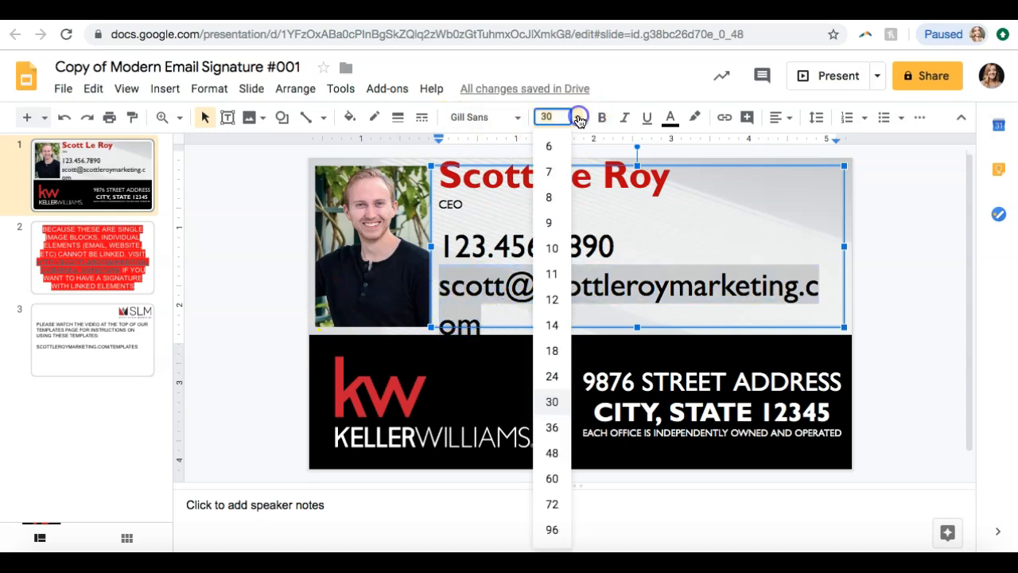
click(553, 376)
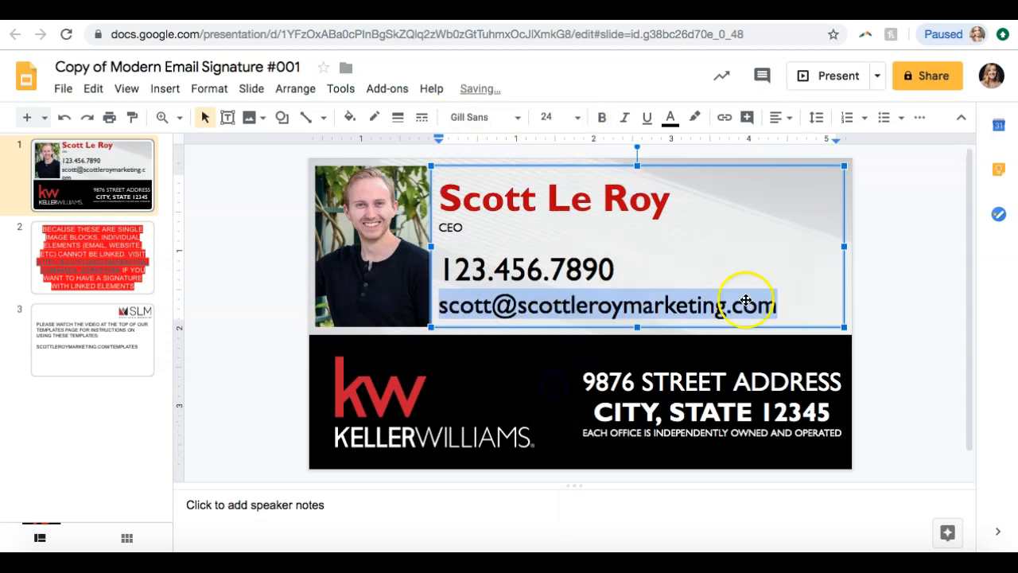
click(912, 298)
Shrink the Keller Williams logo slightly and reposition it within the black bar
click(372, 389)
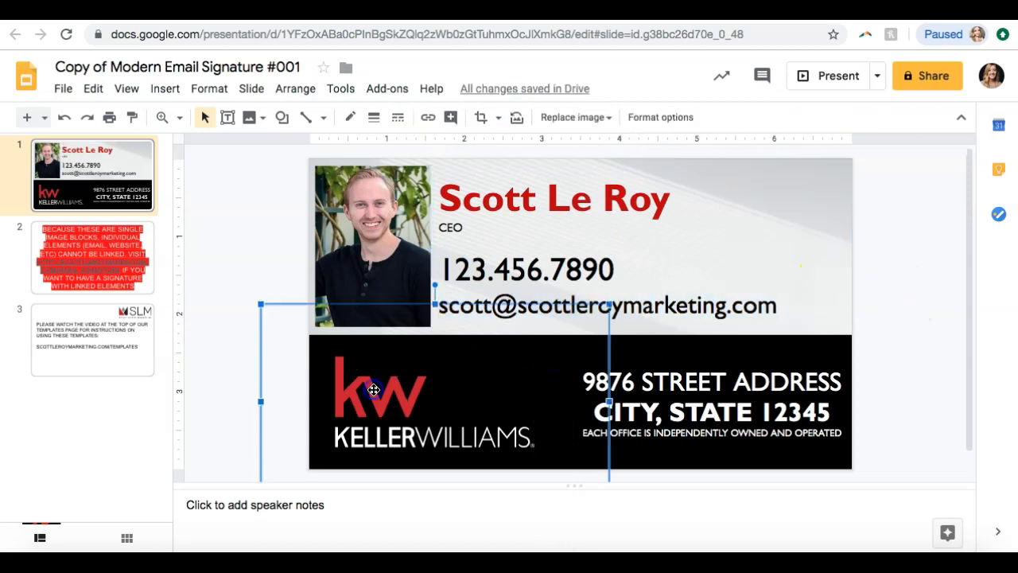
drag(262, 303, 318, 342)
drag(415, 421, 369, 404)
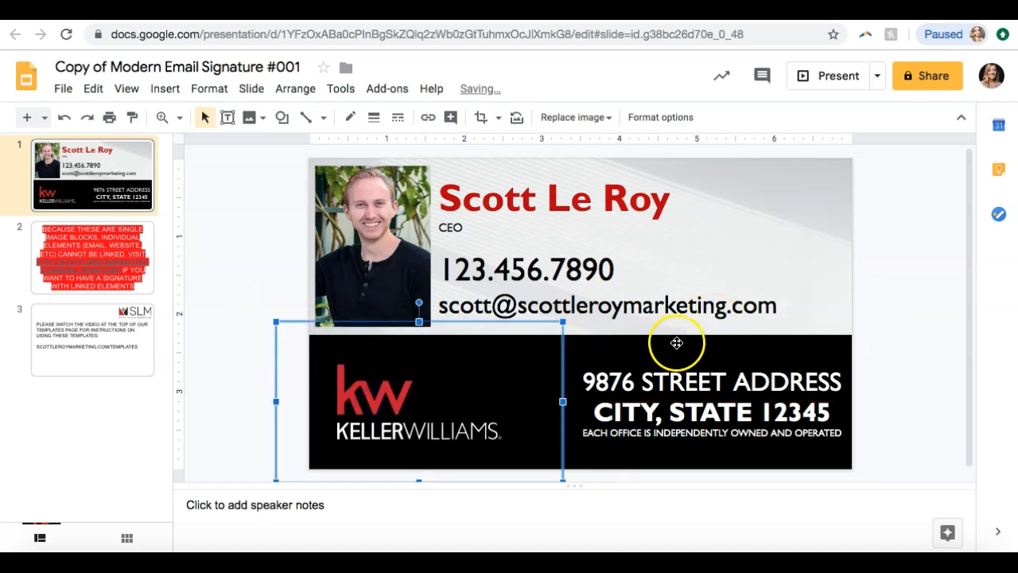
click(735, 386)
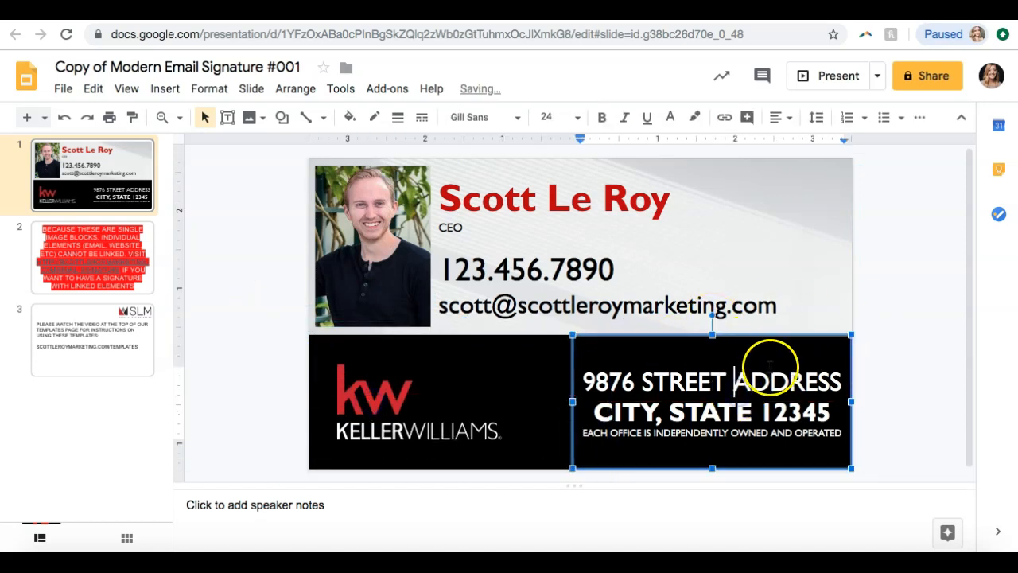
click(859, 283)
Fill the black bar behind the Keller Williams logo with gray, moving the logo out of the way and back onto it
click(528, 362)
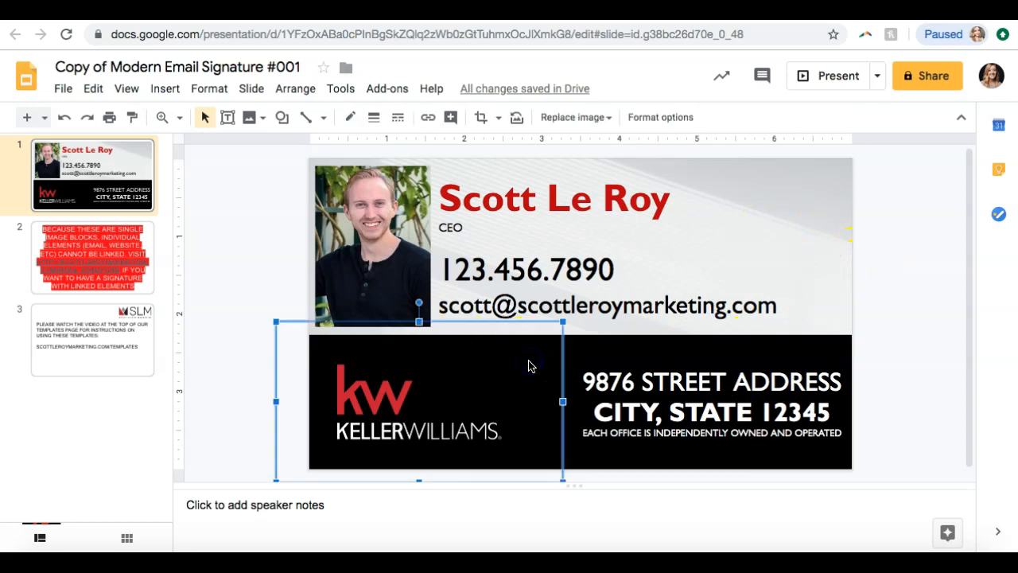
click(593, 436)
click(555, 459)
click(592, 470)
drag(435, 394, 444, 317)
click(429, 446)
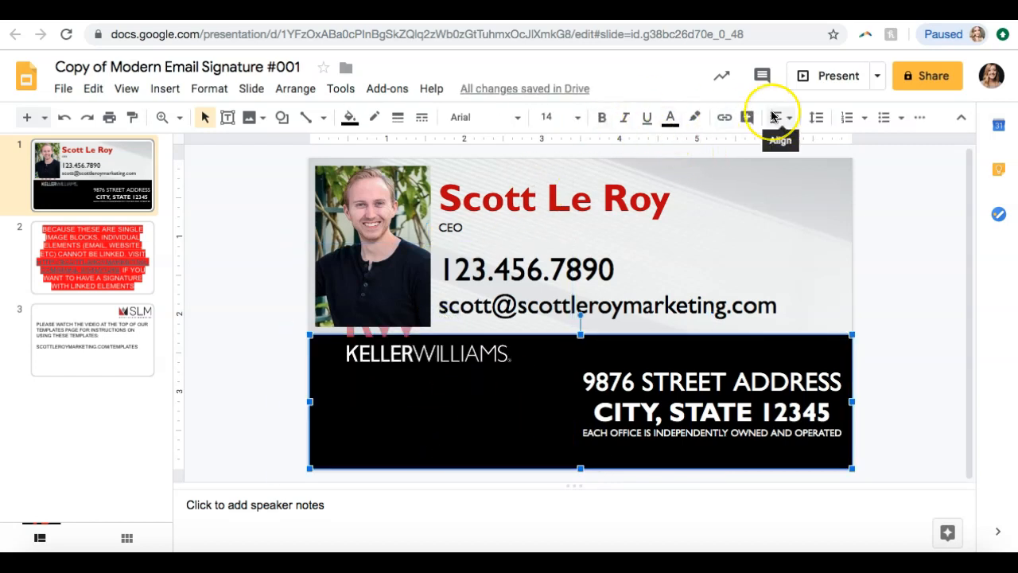
click(350, 117)
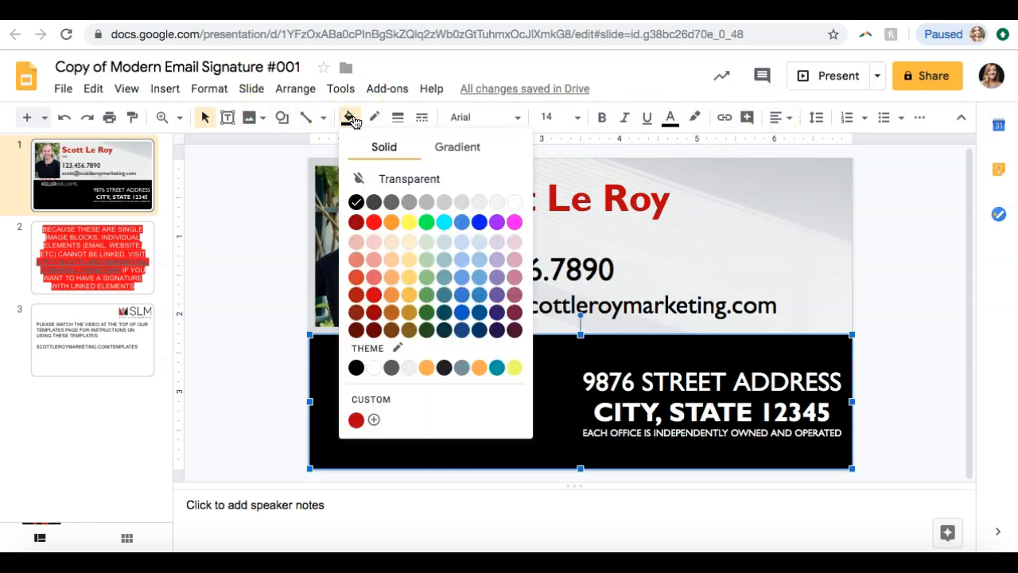
click(409, 202)
drag(403, 357, 396, 415)
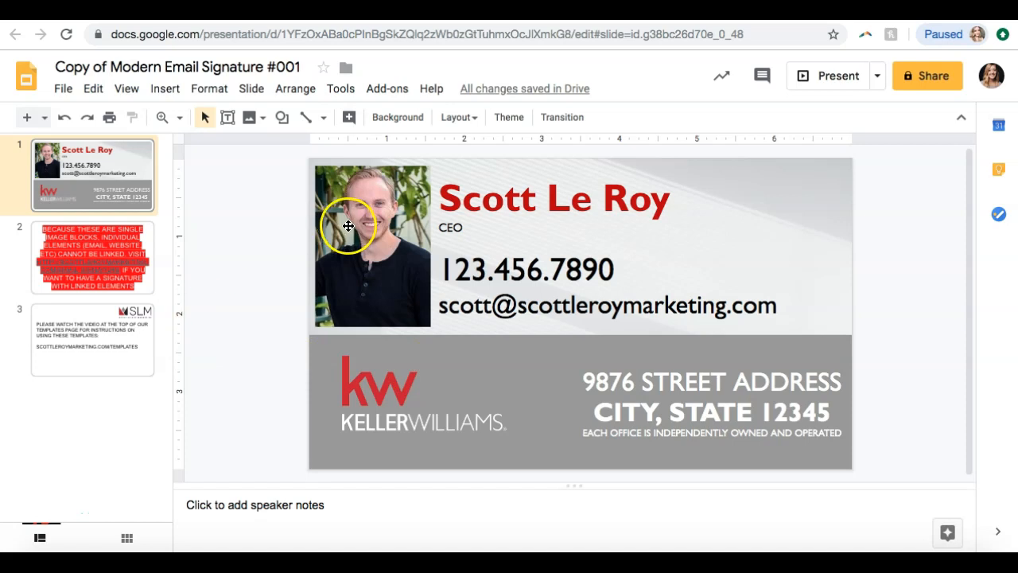
Move the headshot to the right half of the signature and shift the contact text box down to the left
click(345, 225)
drag(687, 250, 689, 248)
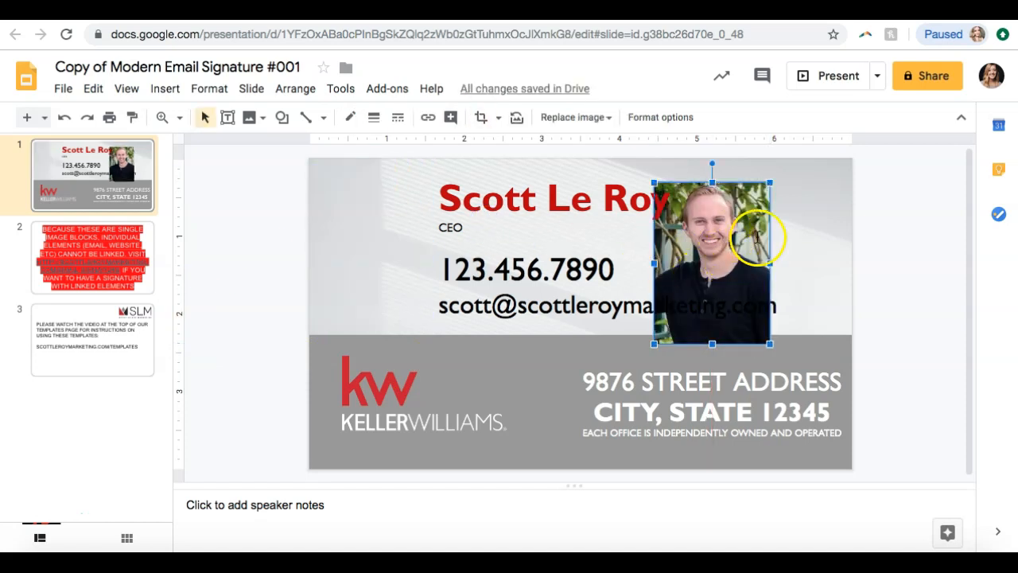
triple_click(663, 253)
click(715, 246)
click(723, 357)
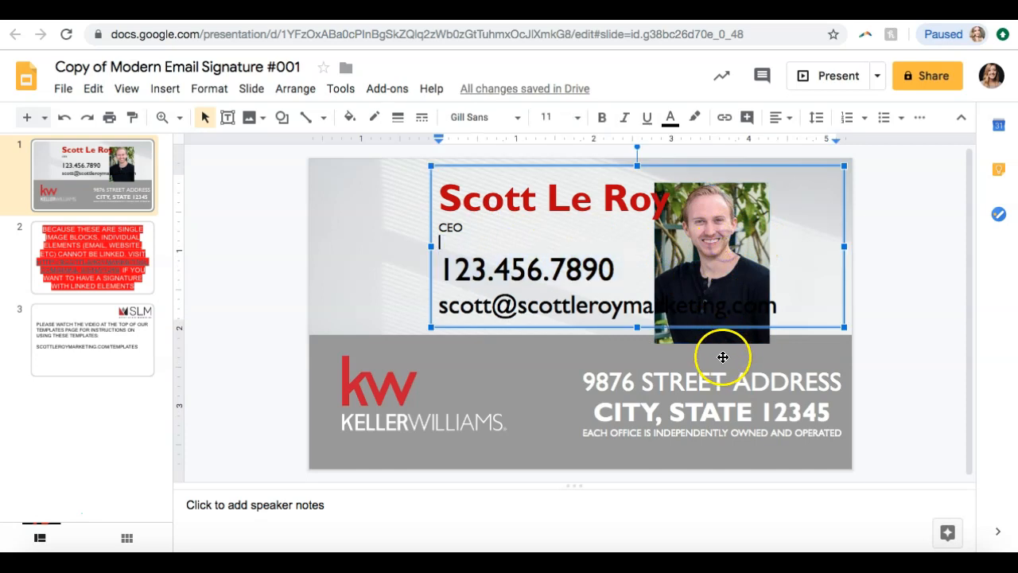
click(727, 322)
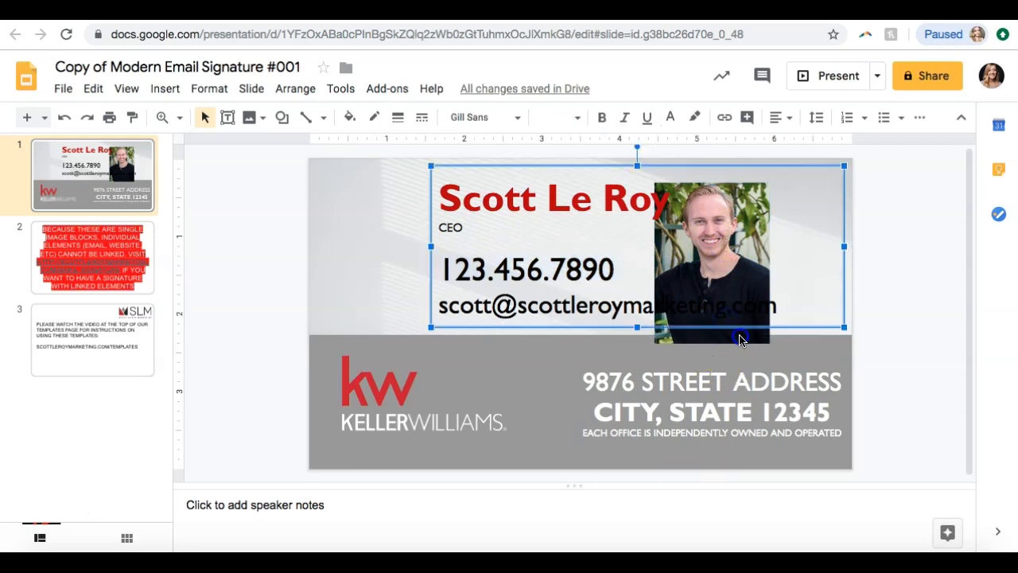
click(740, 340)
drag(725, 326, 392, 305)
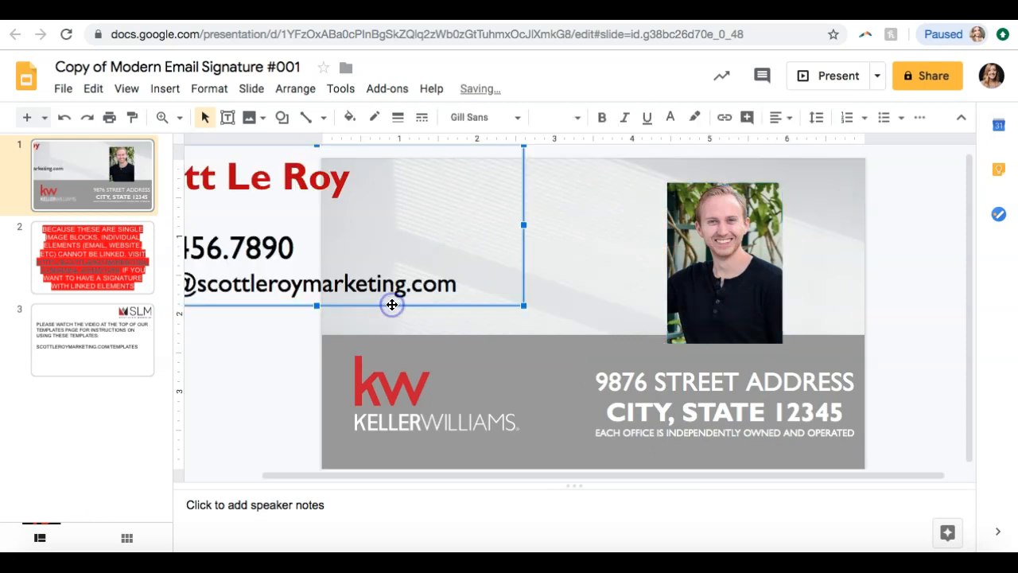
drag(491, 298, 544, 393)
Place the headshot near the signature's left edge and the contact text box to its right, both above the gray bar
drag(727, 282, 423, 266)
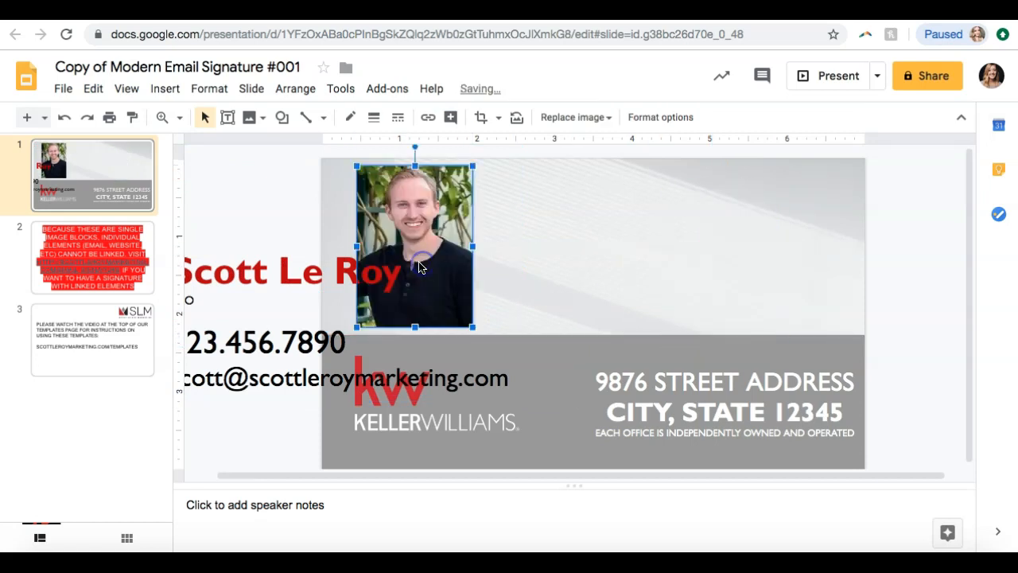
click(301, 289)
drag(302, 238, 627, 164)
click(953, 343)
Nudge the contact text box left until it sits against the headshot
click(754, 259)
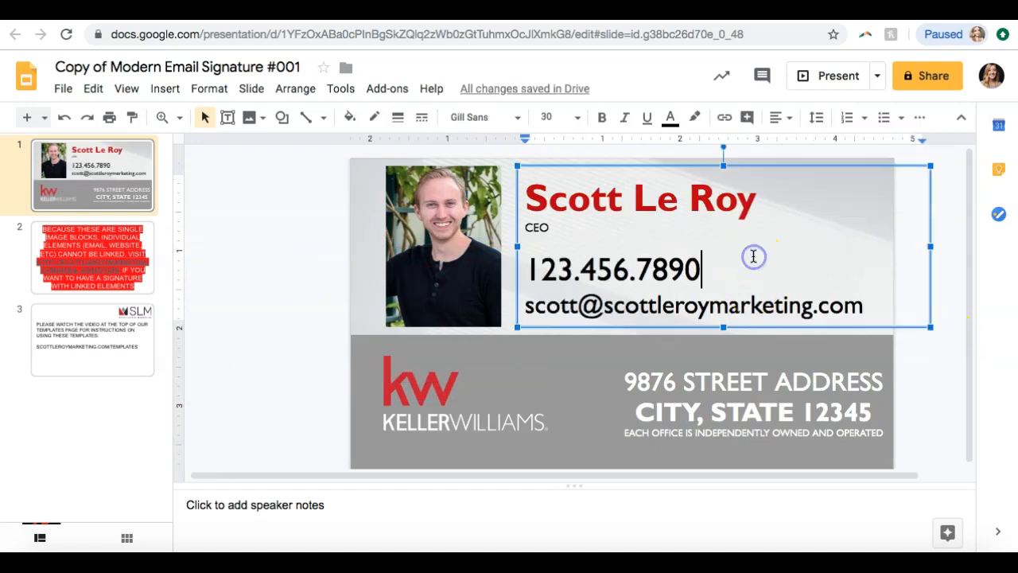
click(745, 324)
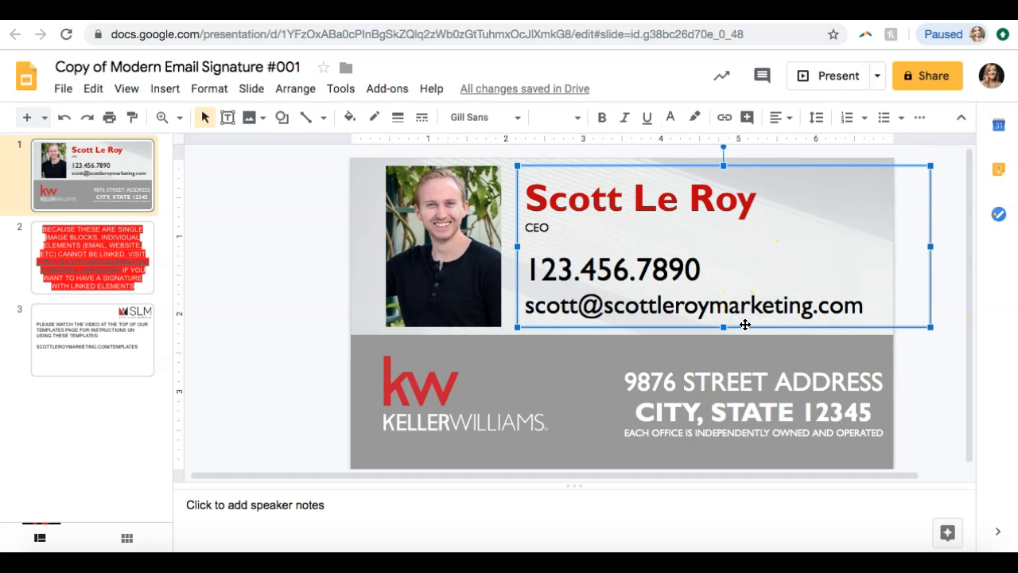
key(Left)
key(Left)
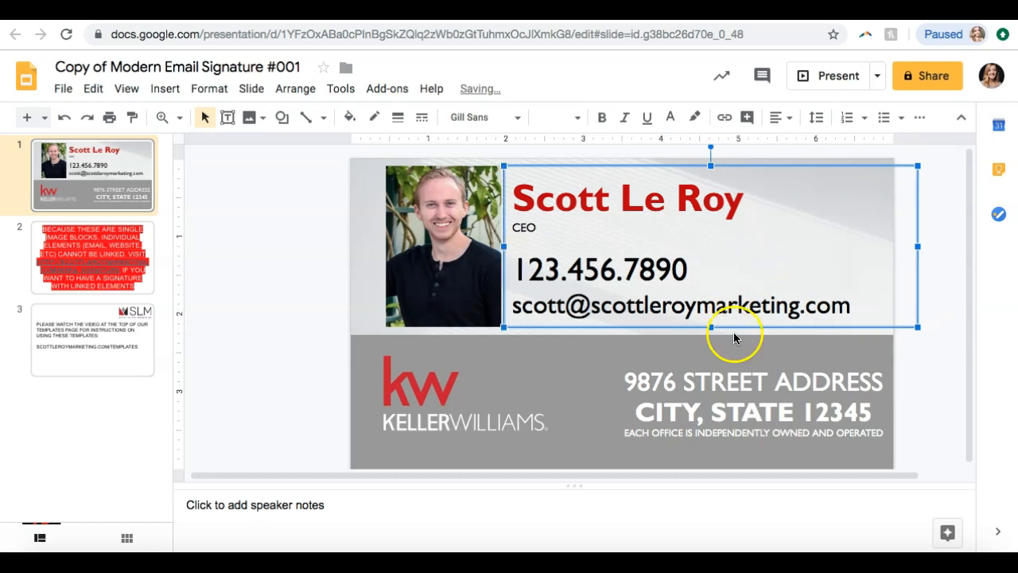
Nudge the headshot closer to the slide's left edge and shift the contact text box left to follow it
click(459, 274)
key(Left)
key(Left)
key(Left)
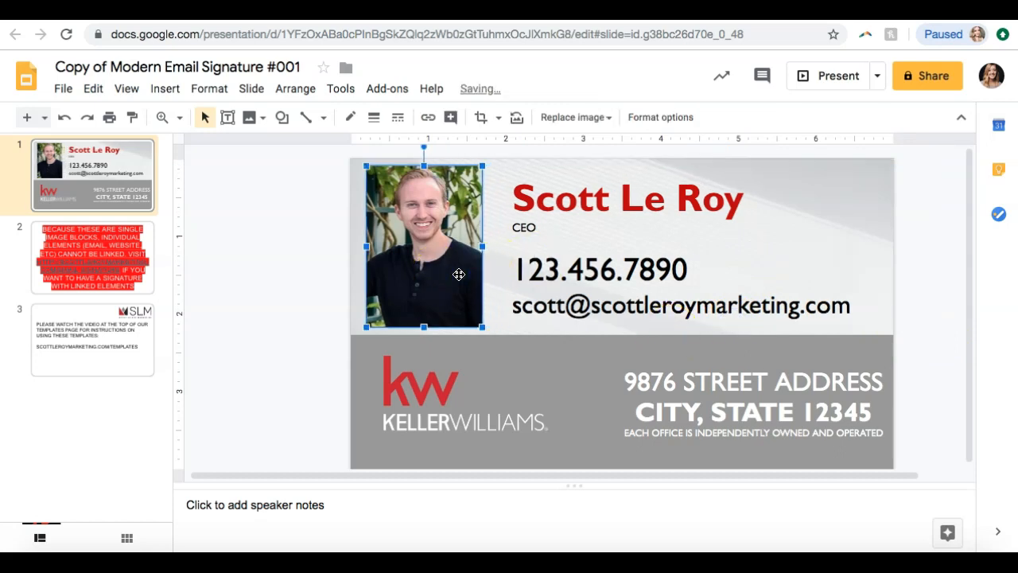
click(528, 269)
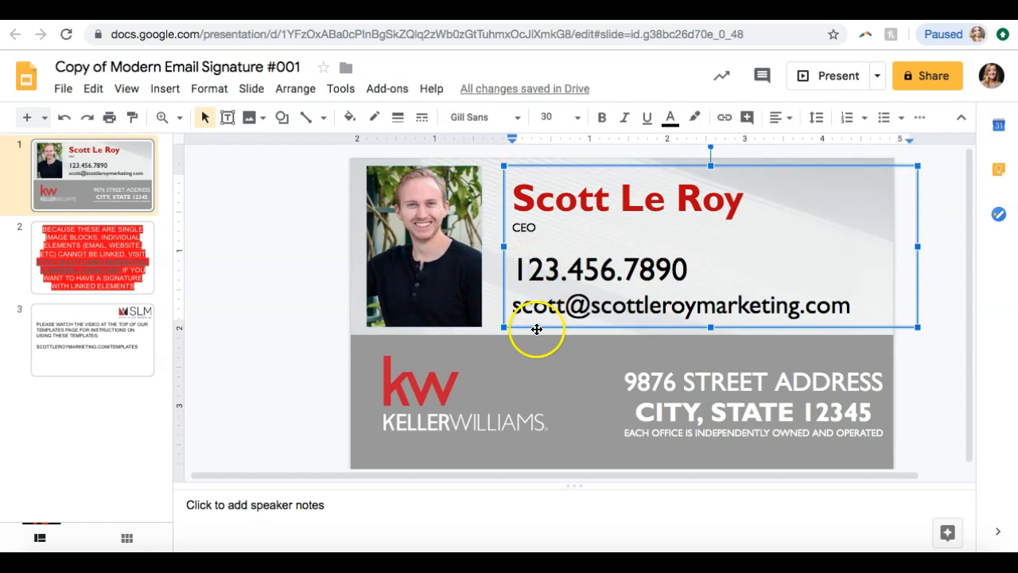
click(536, 327)
key(Left)
key(Left)
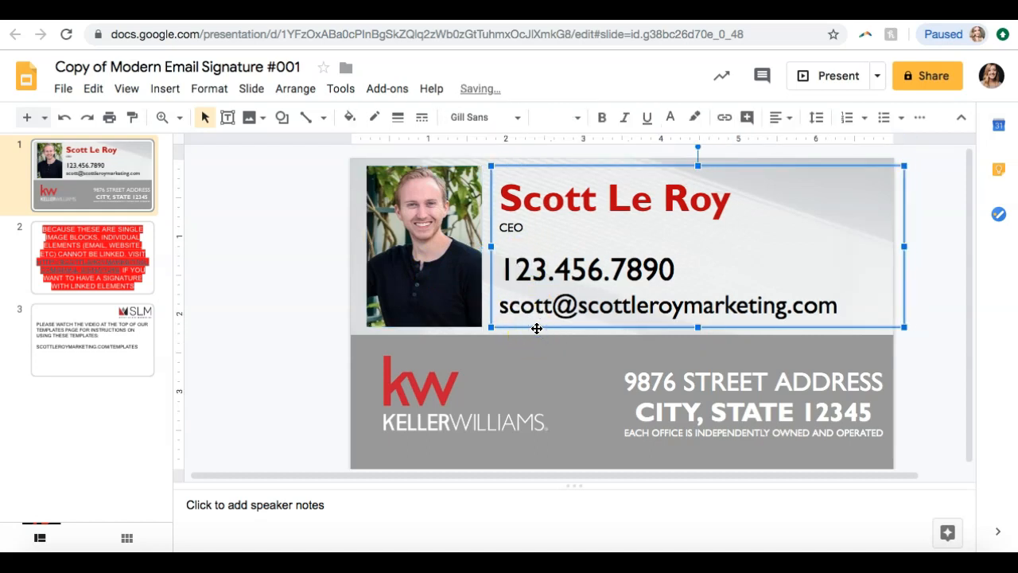
Deselect the contact text box and download the signature presentation as a PDF document under the suggested file name
click(932, 265)
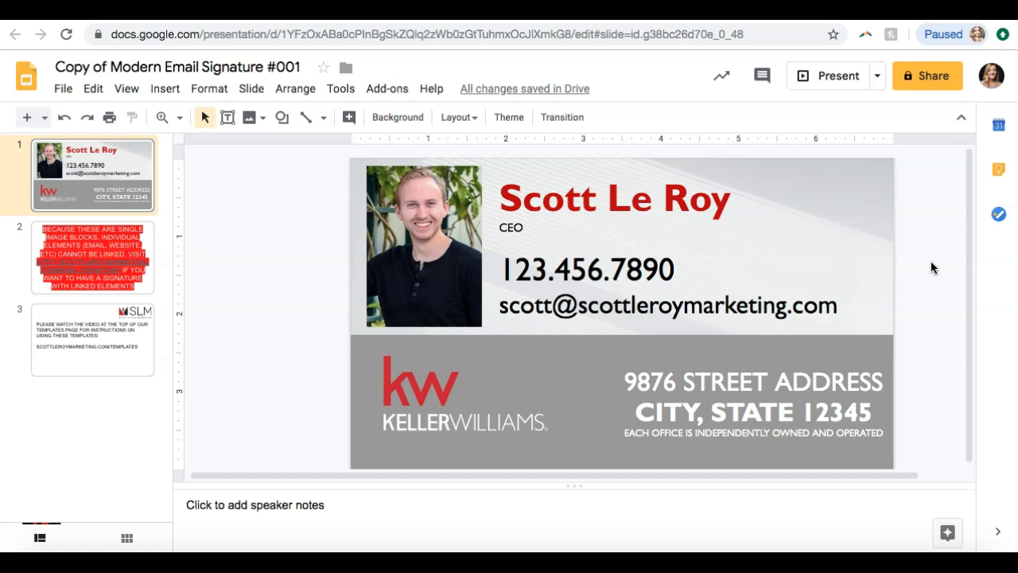
click(63, 88)
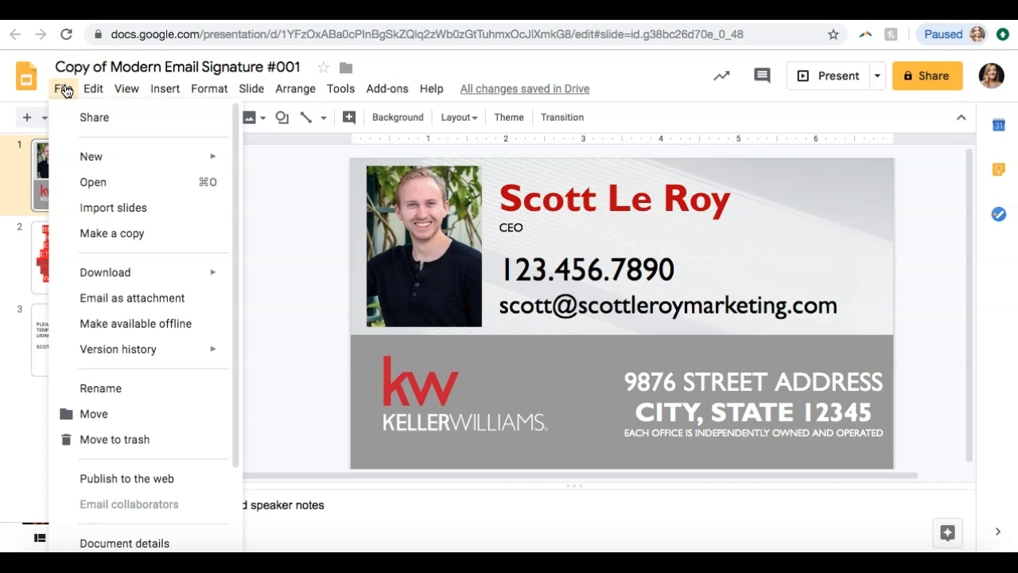
click(103, 275)
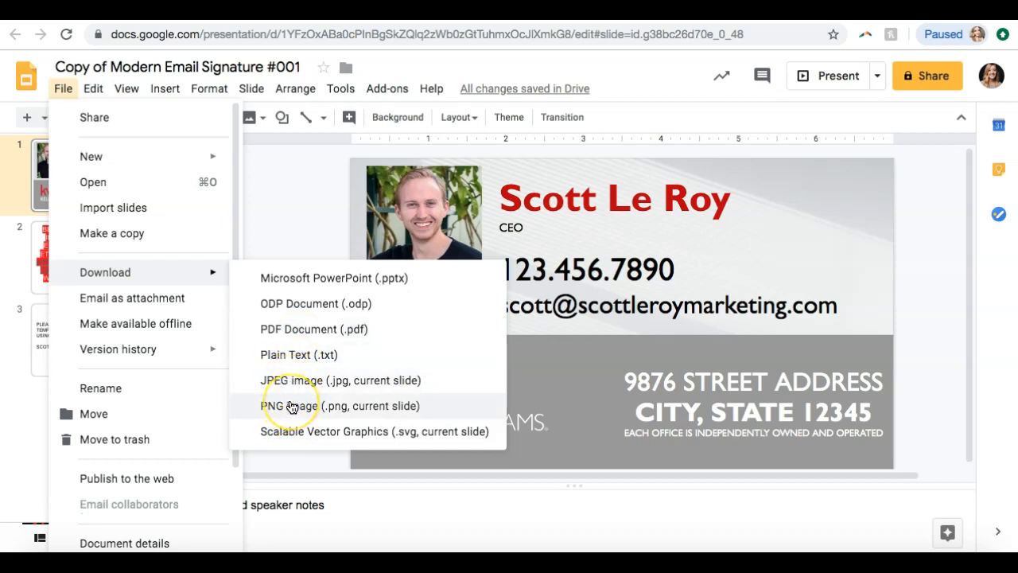
click(316, 339)
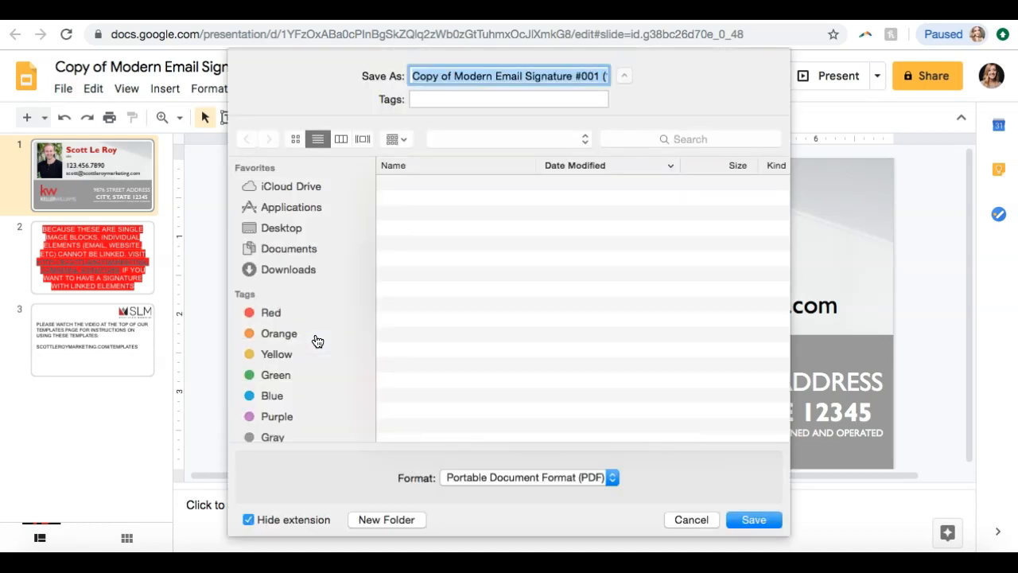
key(Return)
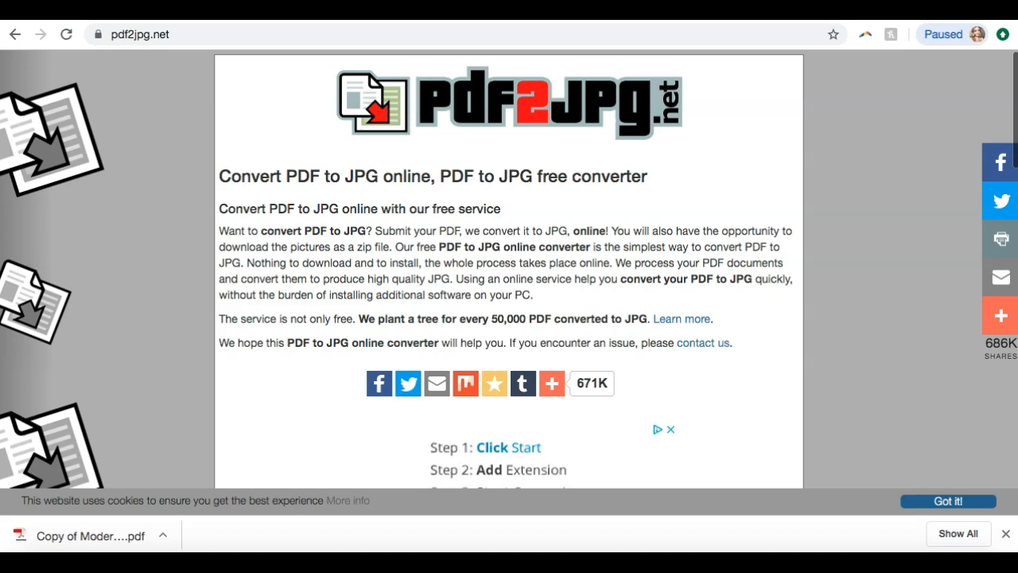
On pdf2jpg.net, choose Copy of Modern Email Signature #001 (1).pdf from the Downloads folder as the document to convert
scroll(722, 141, down, 3)
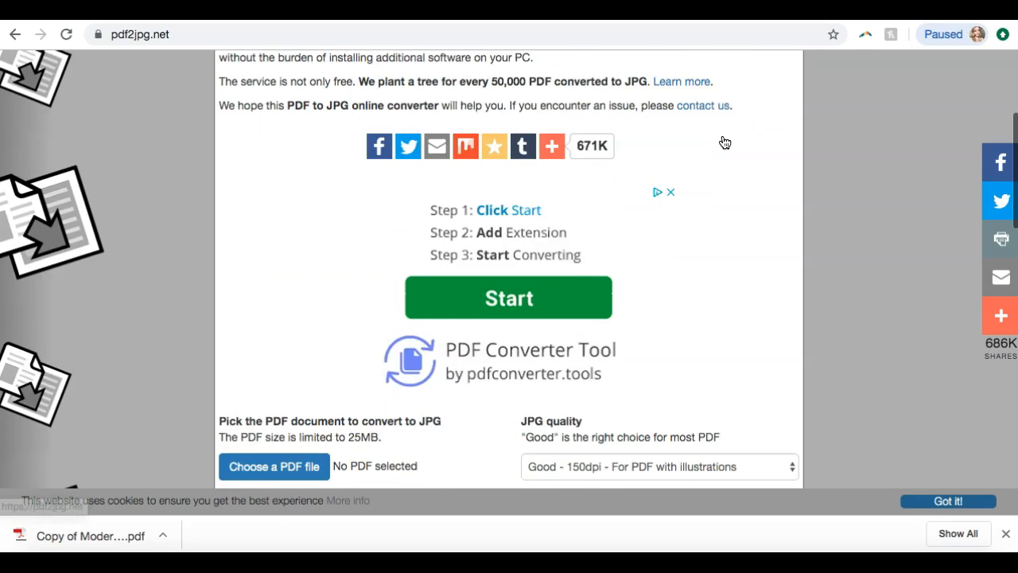
scroll(725, 143, down, 2)
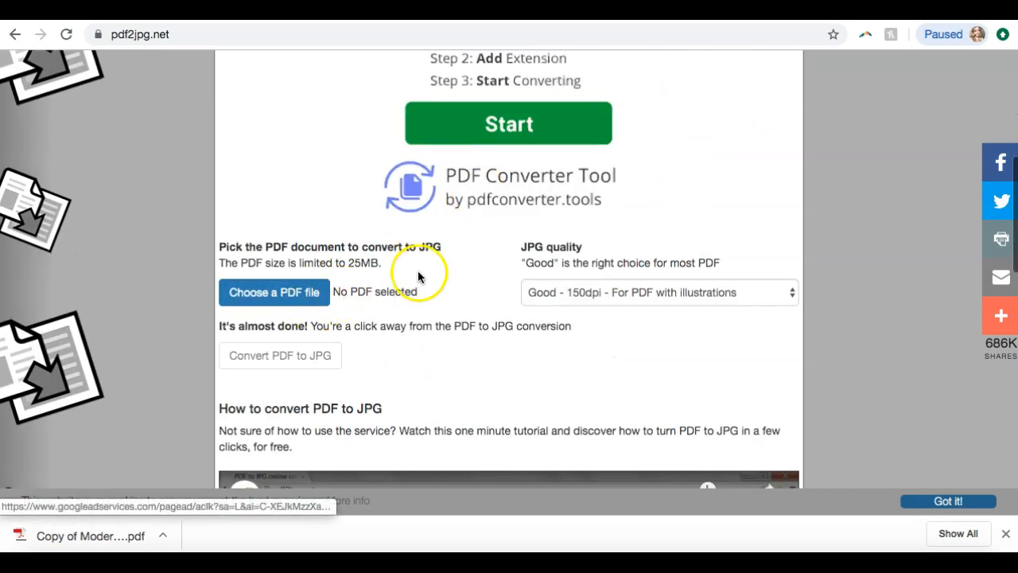
scroll(418, 276, up, 2)
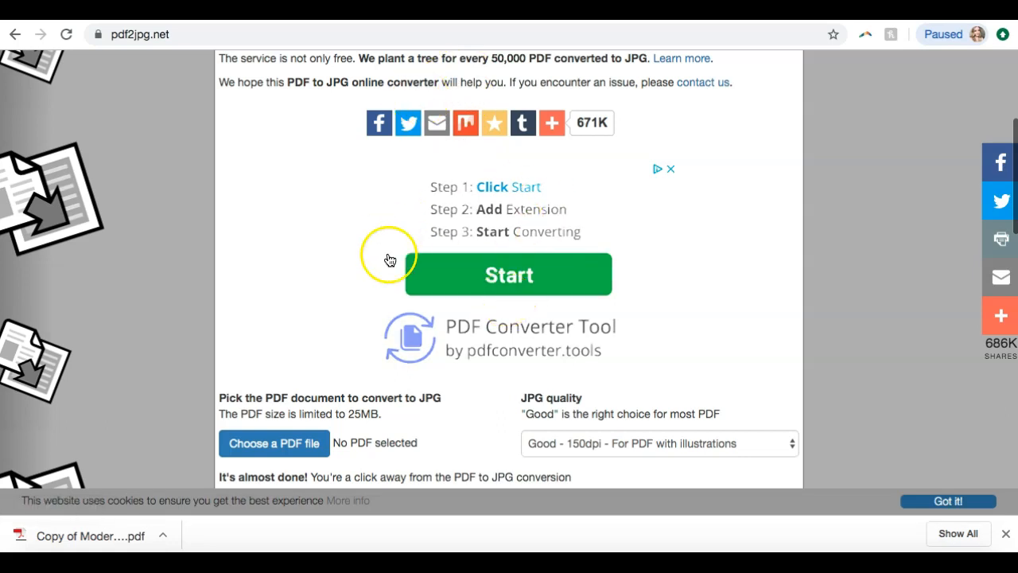
scroll(627, 206, down, 2)
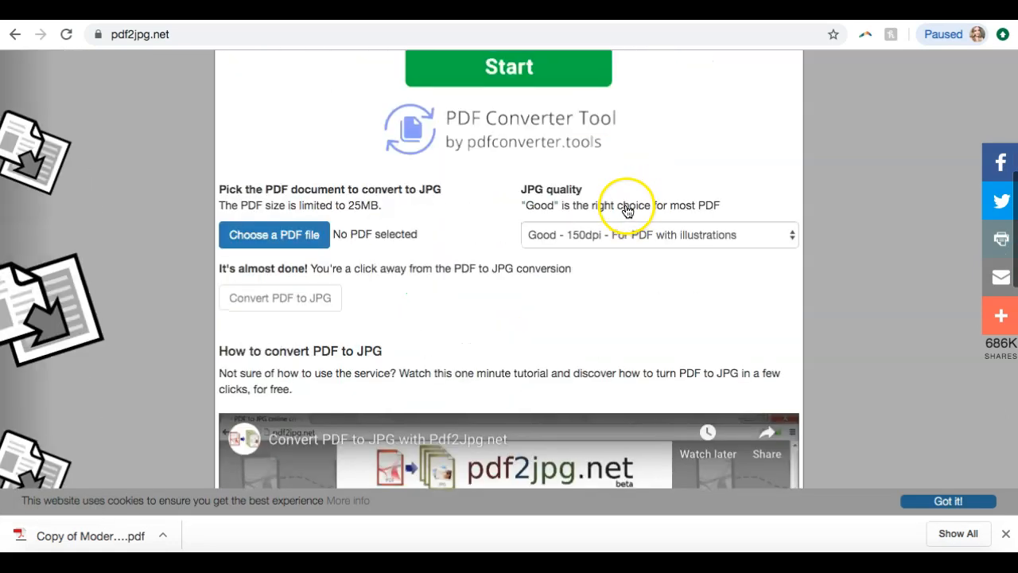
click(278, 243)
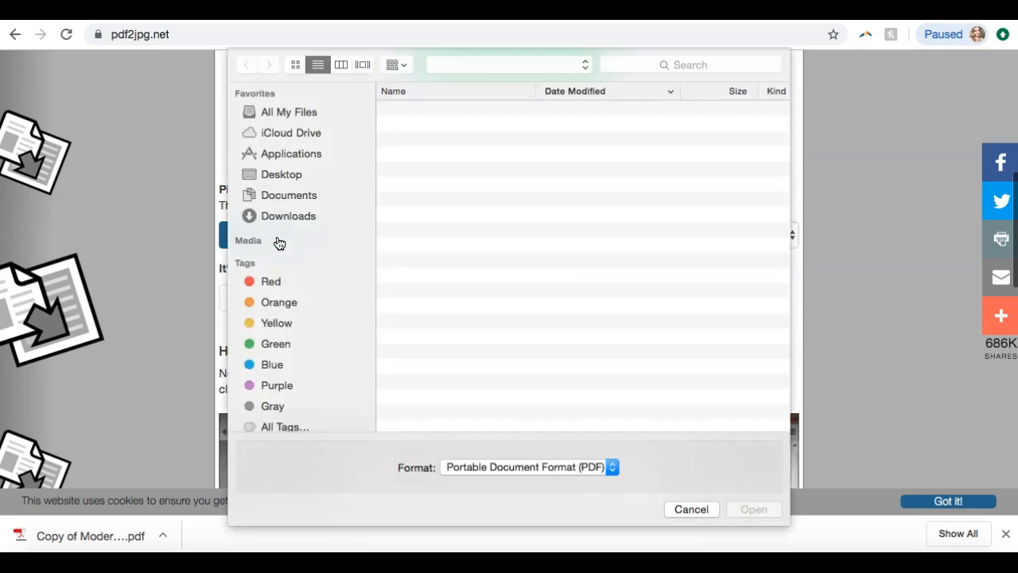
click(288, 216)
click(437, 110)
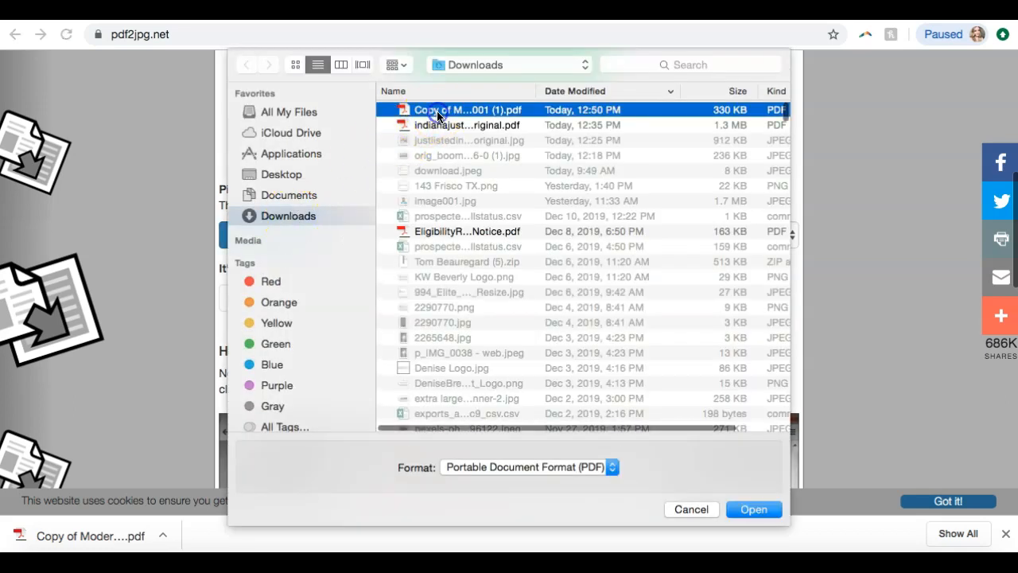
double_click(437, 111)
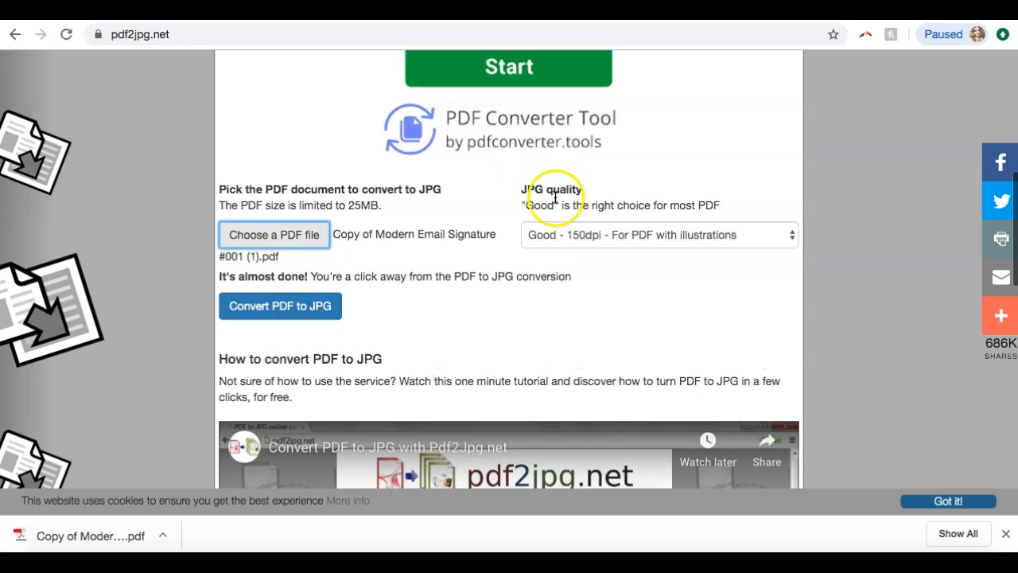
Set the JPG quality to Excellent - 300dpi and convert the PDF to JPG
click(555, 231)
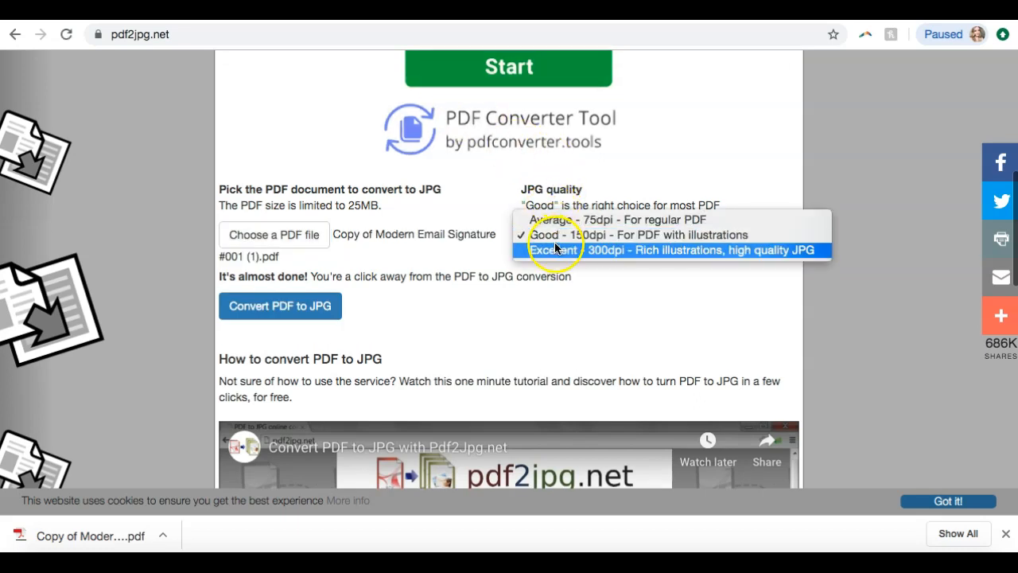
click(555, 244)
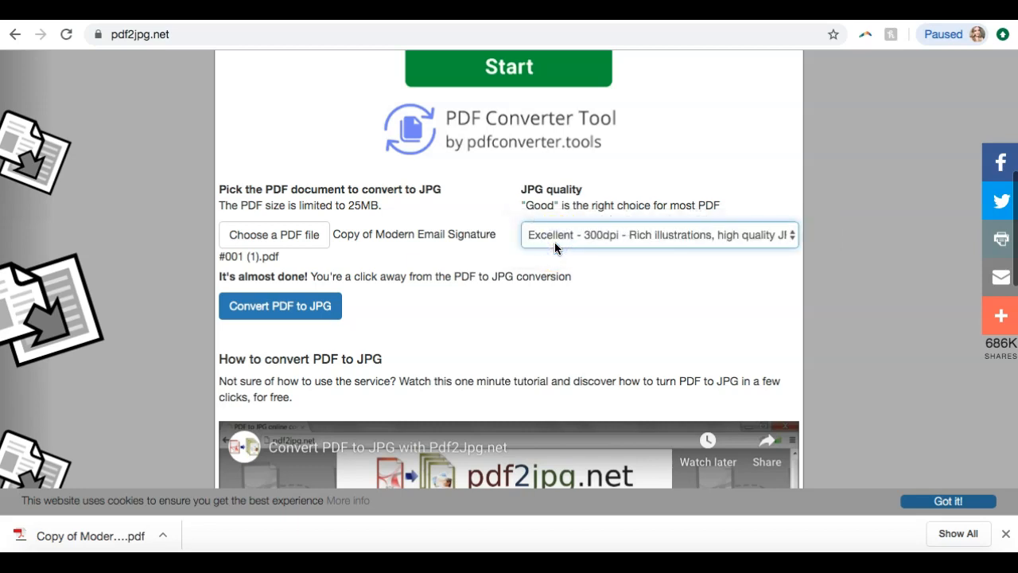
click(310, 305)
click(501, 154)
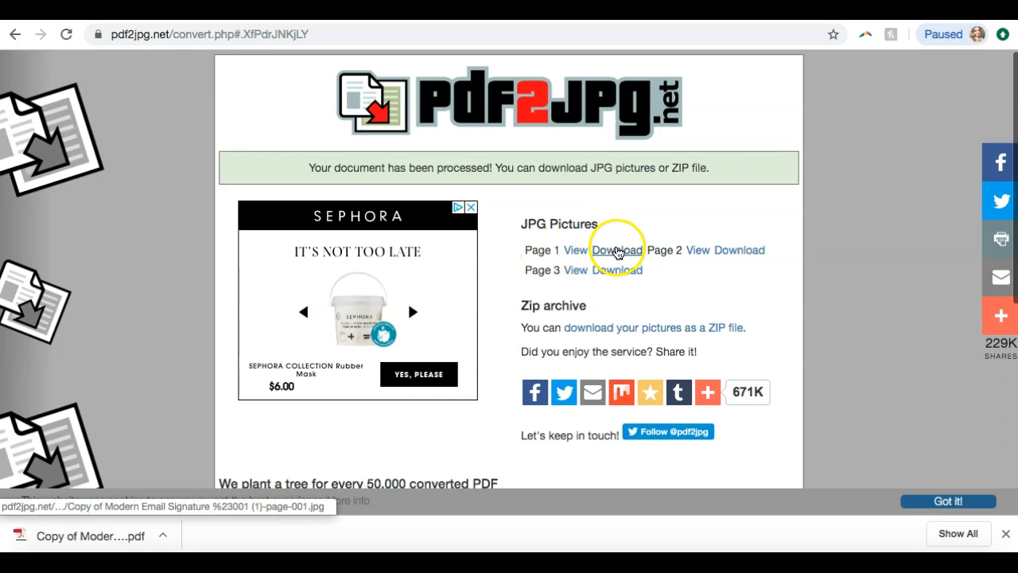
Download the JPG picture of page 1 to the Downloads folder, keeping the suggested file name
click(618, 251)
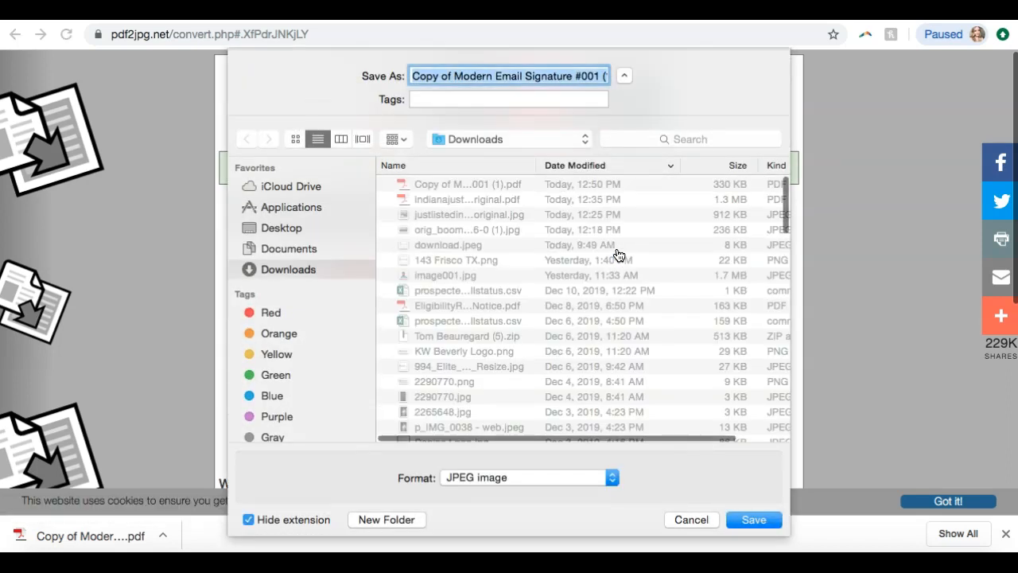
key(Return)
click(595, 270)
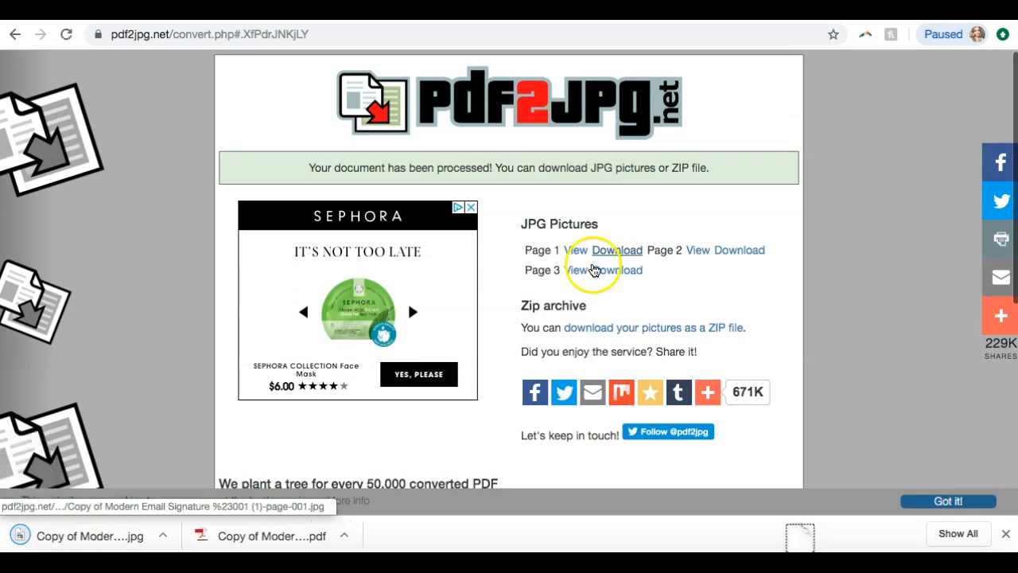
Open the downloaded signature JPG, shrink its preview window to inspect the whole image, and close it
click(157, 538)
click(133, 536)
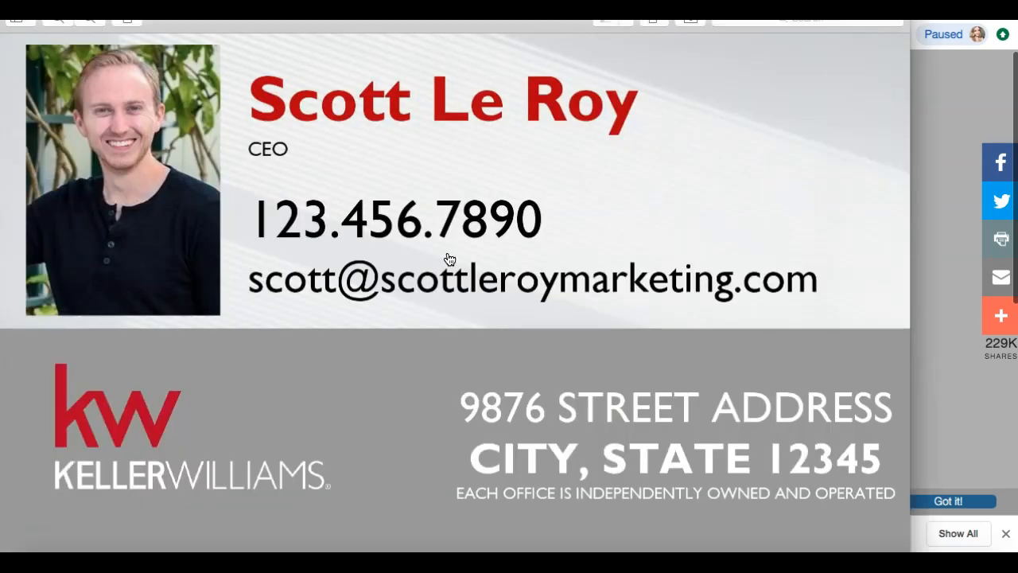
drag(889, 2, 890, 59)
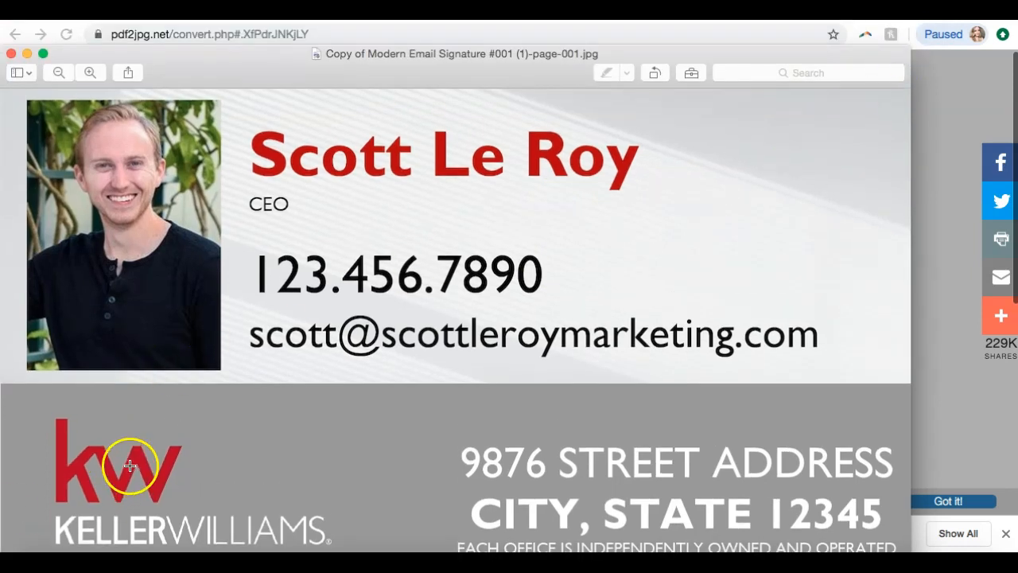
drag(913, 40, 636, 136)
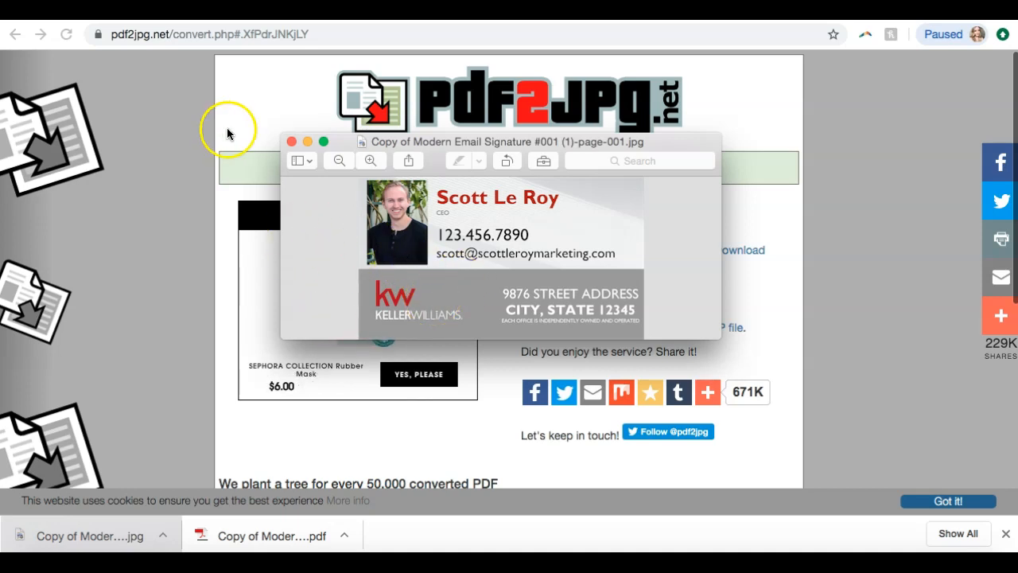
click(291, 141)
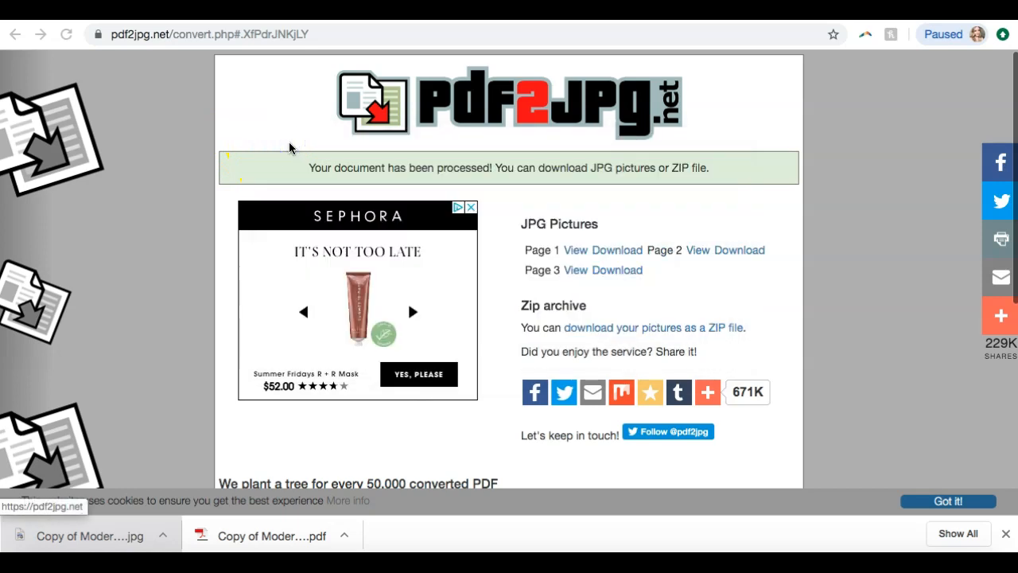
Return to the SLM templates page and look through it down to the footer
click(209, 11)
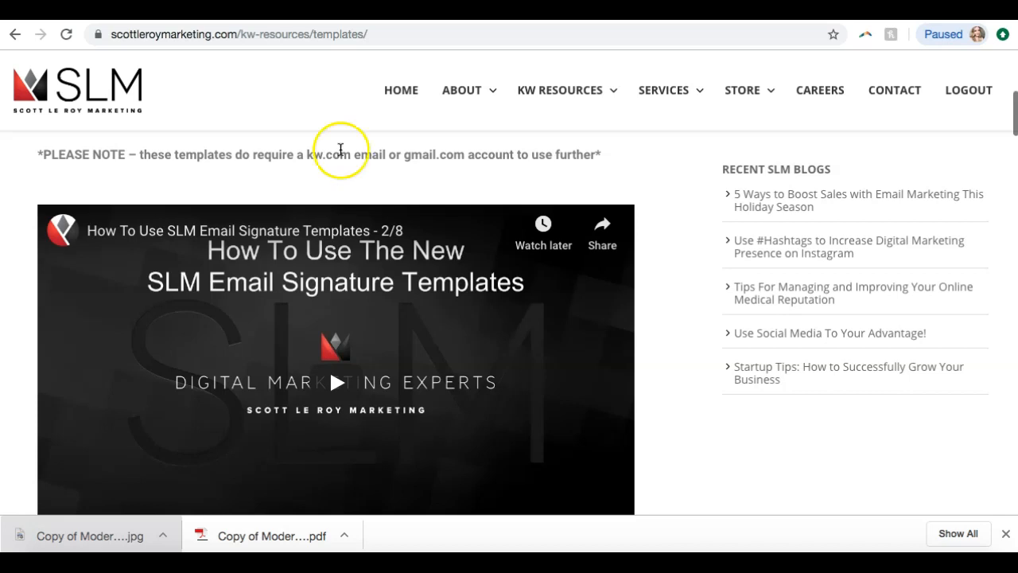
scroll(546, 212, down, 20)
scroll(531, 244, down, 10)
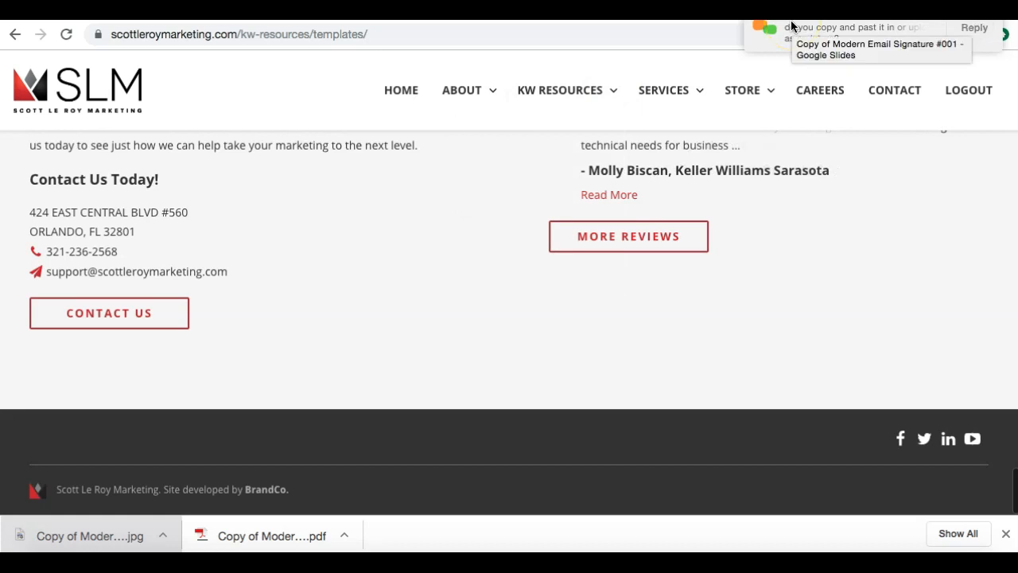
Switch to join.me, read the latest viewer question in the meeting chat, and close the chat window
click(676, 564)
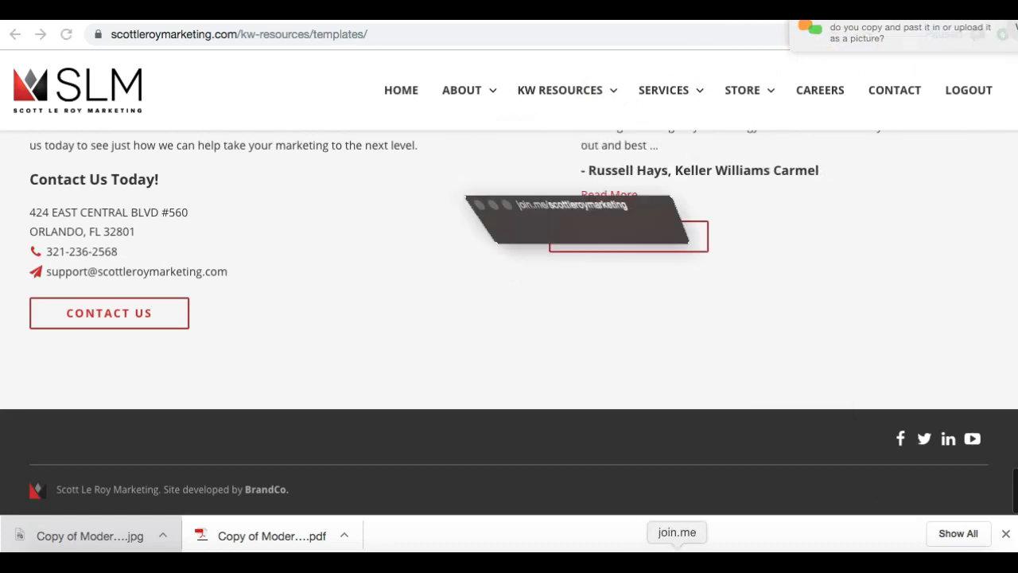
click(465, 33)
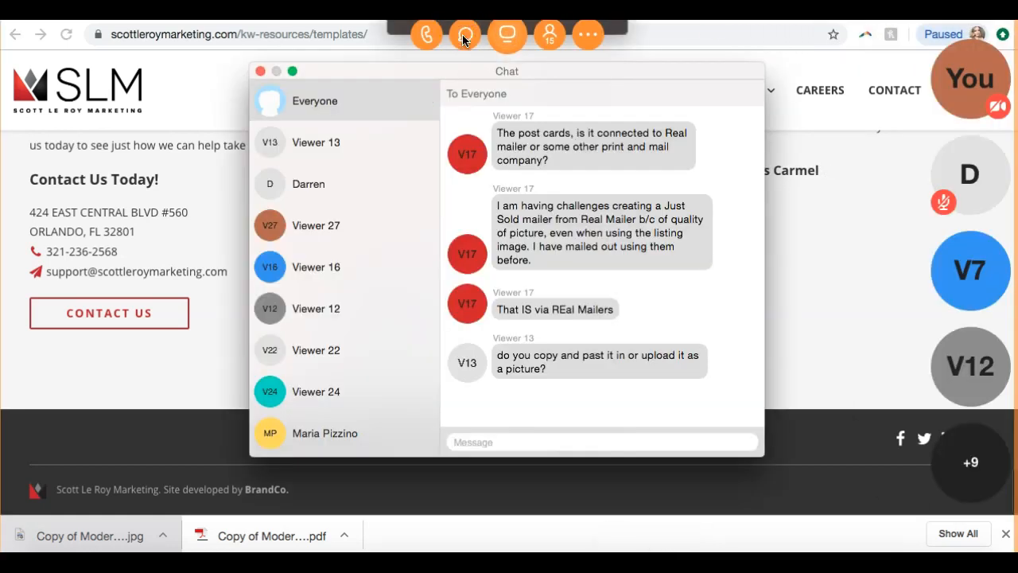
click(260, 71)
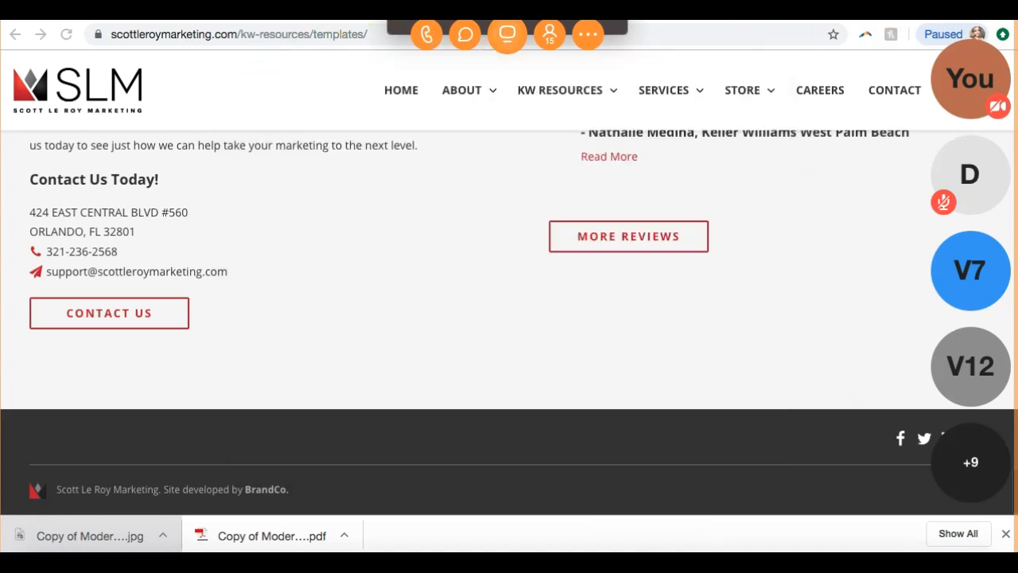
click(280, 329)
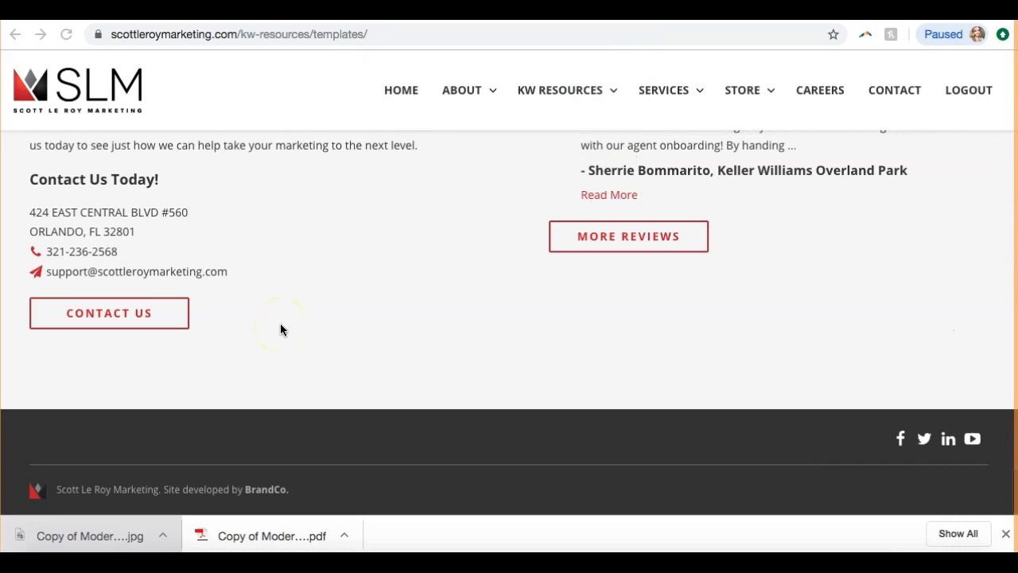
Review the email signature link notice, instruction video and template categories on the SLM templates page, dismissing the browser's downloads bar
scroll(280, 323, up, 20)
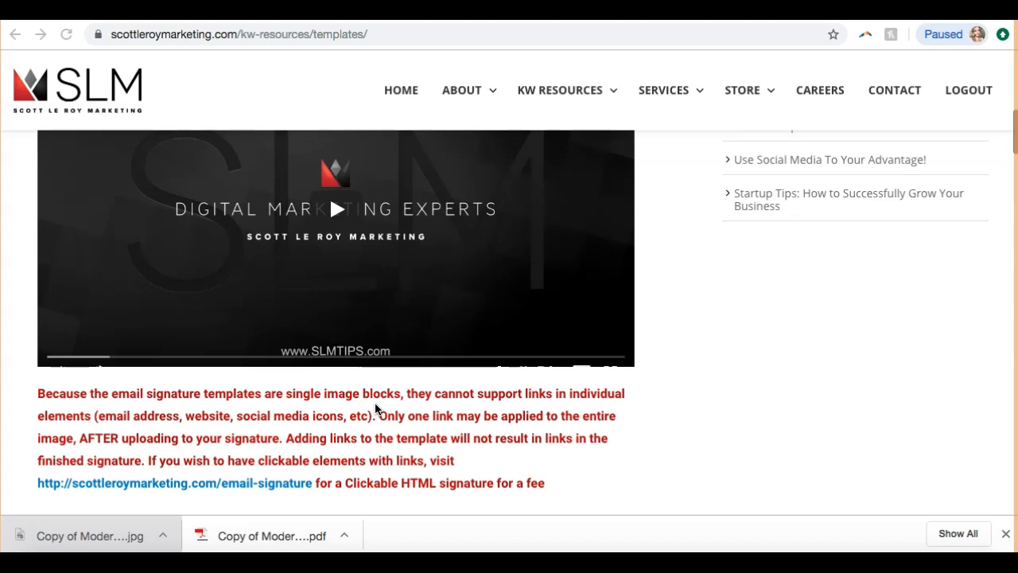
click(1005, 534)
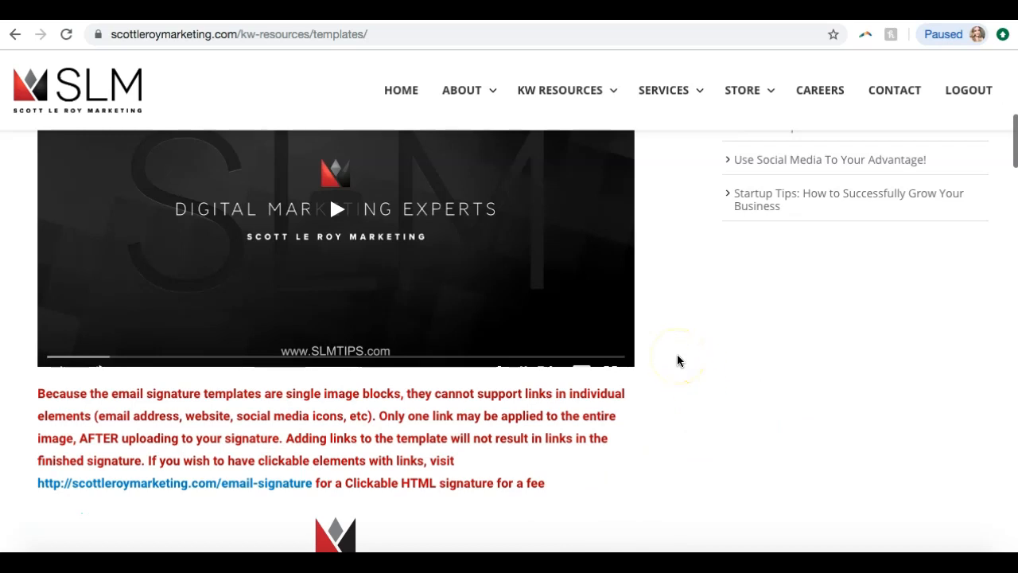
scroll(458, 275, up, 3)
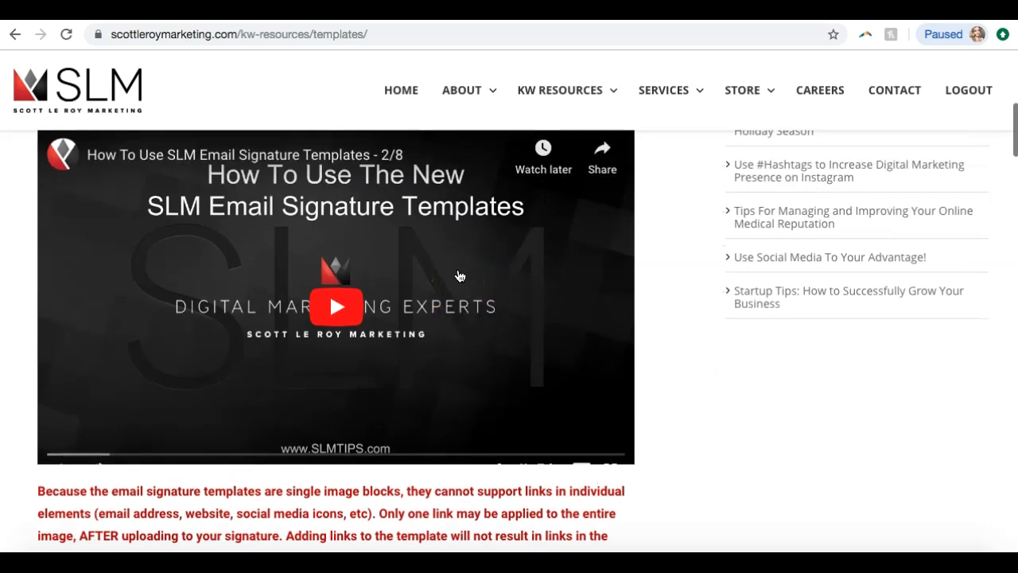
scroll(458, 276, down, 20)
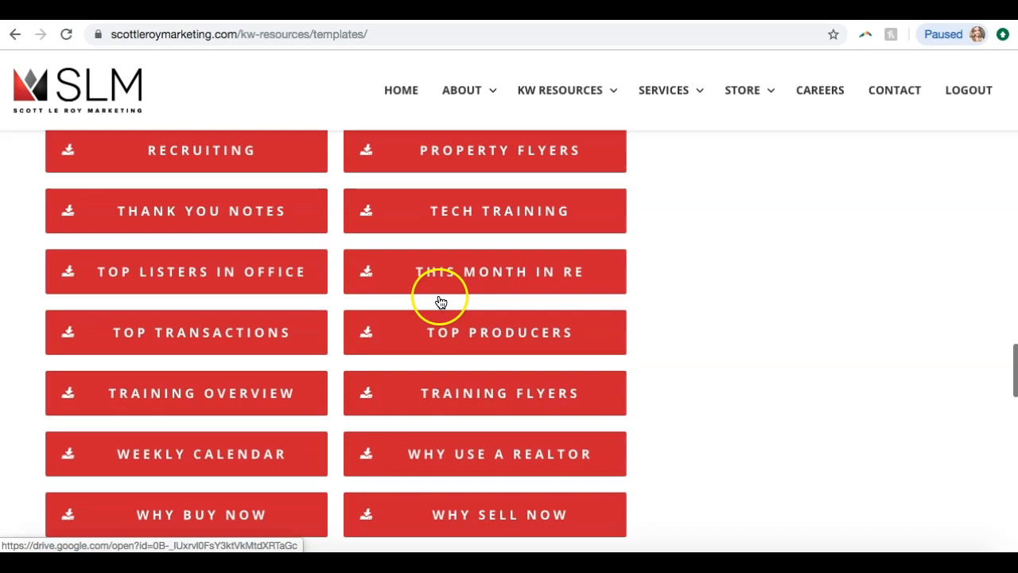
scroll(441, 302, down, 15)
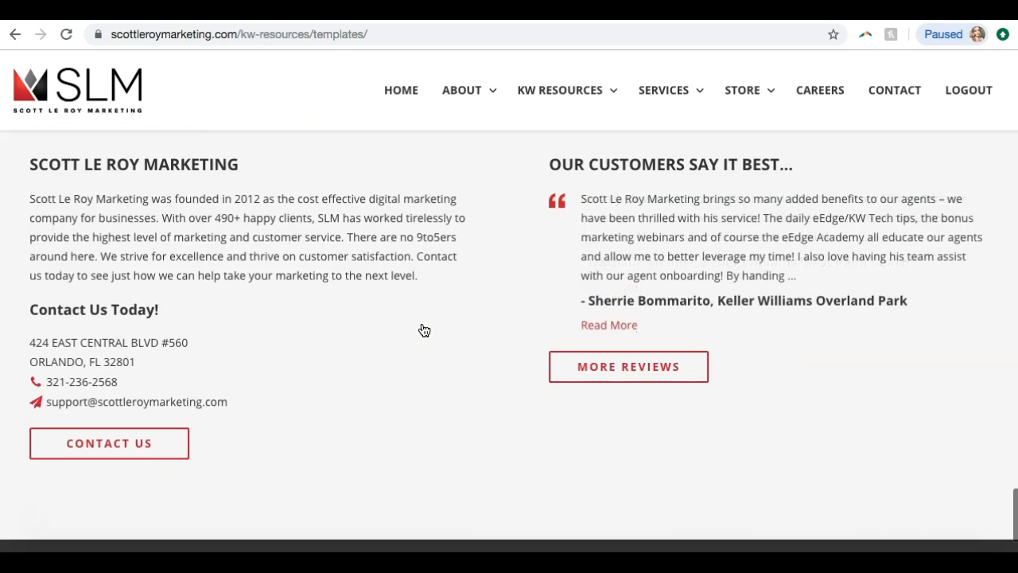